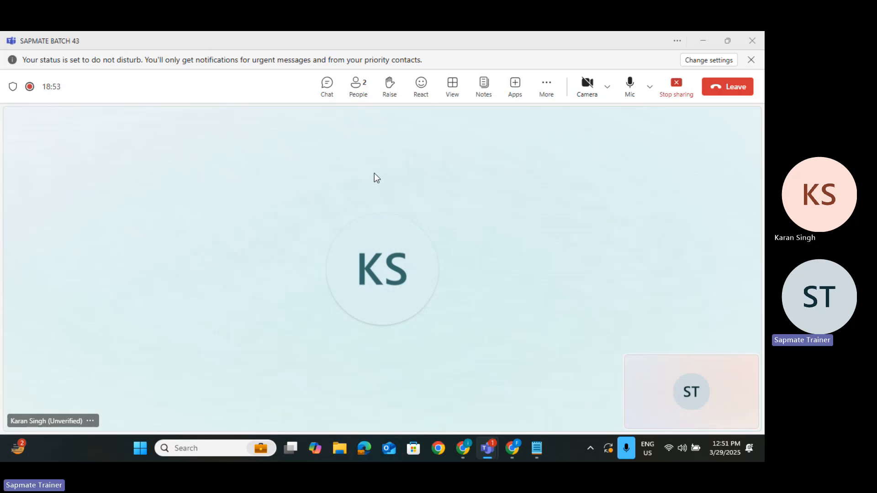
Step: Leave the meeting window and open Notepad++ with the Batch 43.txt notes
key("alt+Tab")
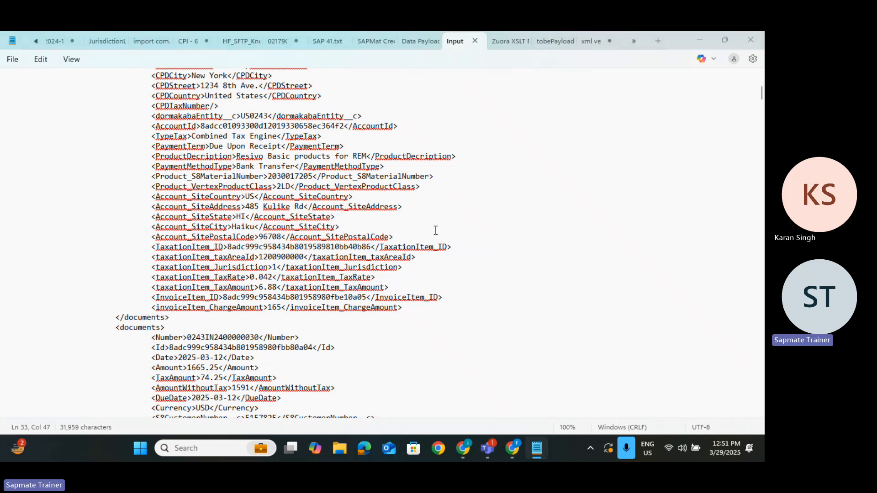
key("super")
type("note")
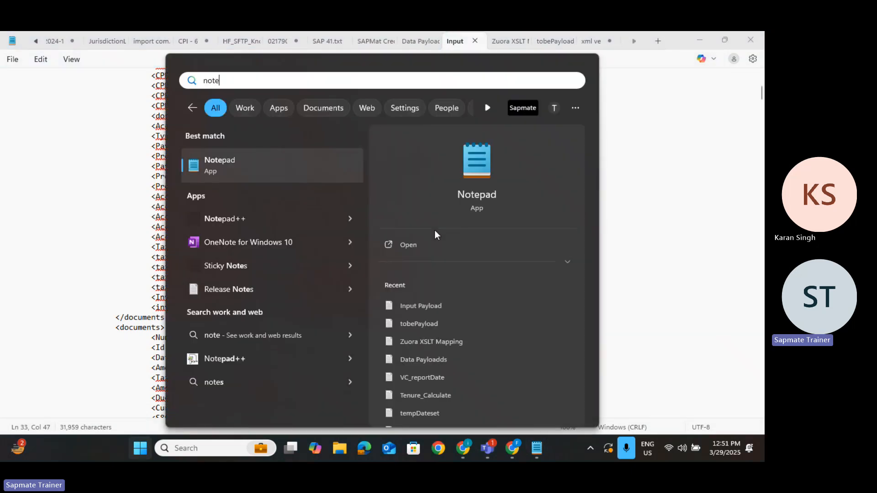
left_click(278, 218)
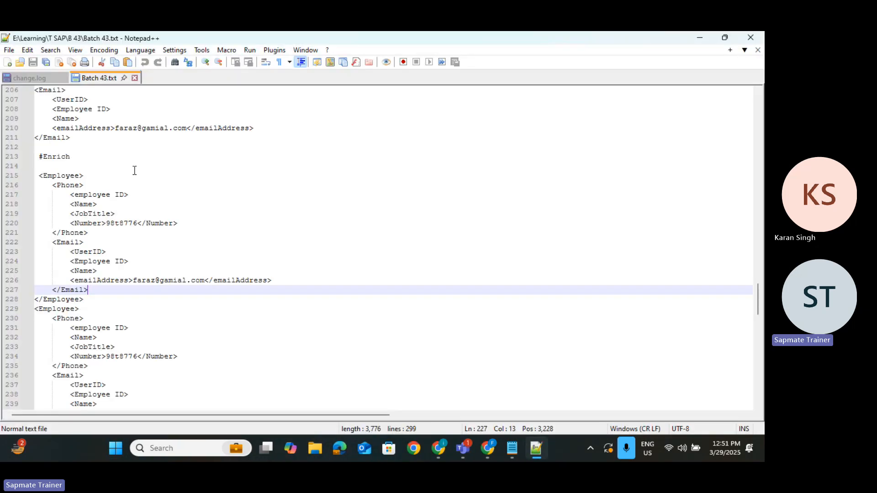
Step: Review the earlier notes in Batch 43.txt, from the Combine and Enrich strategies through the third-party application list
left_click(159, 224)
scroll(204, 257, "down", 20)
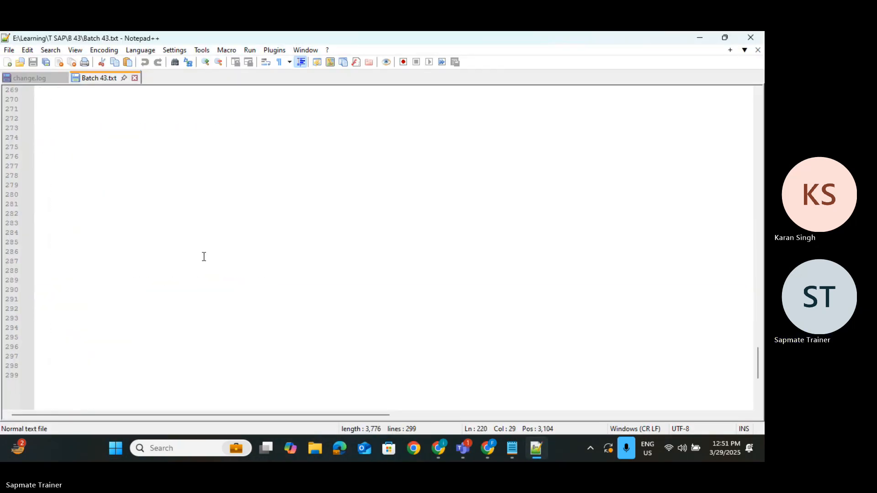
scroll(210, 265, "up", 12)
scroll(215, 189, "up", 11)
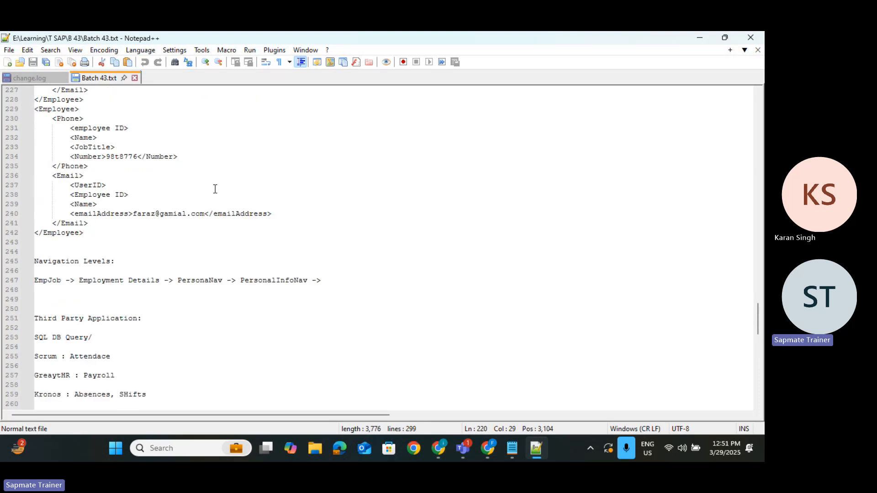
scroll(153, 278, "up", 6)
scroll(154, 279, "up", 5)
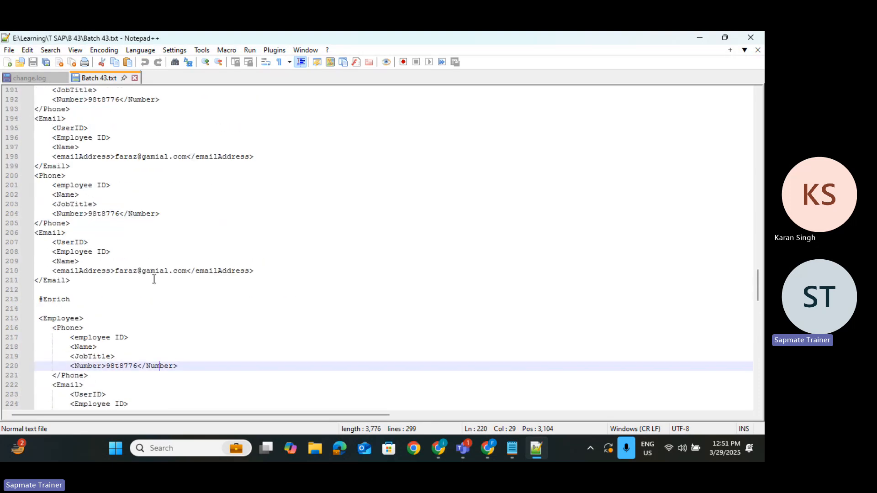
scroll(169, 208, "up", 18)
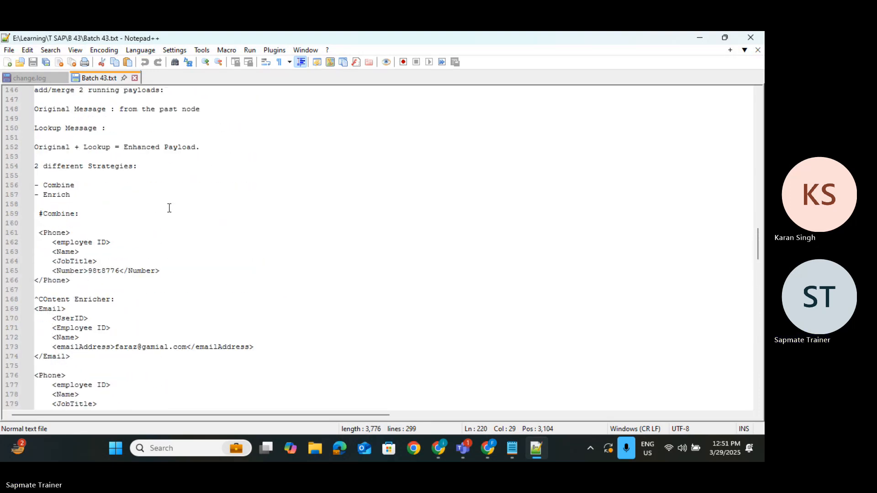
scroll(169, 208, "down", 10)
scroll(169, 208, "up", 11)
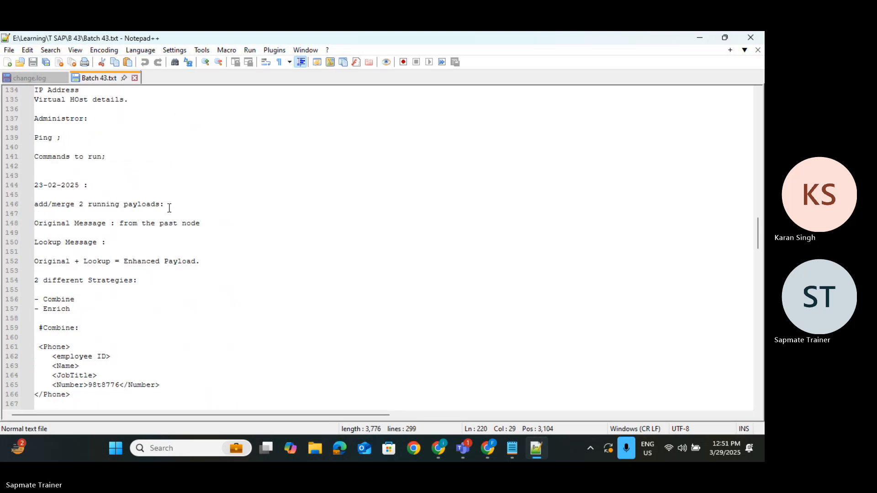
scroll(234, 238, "down", 20)
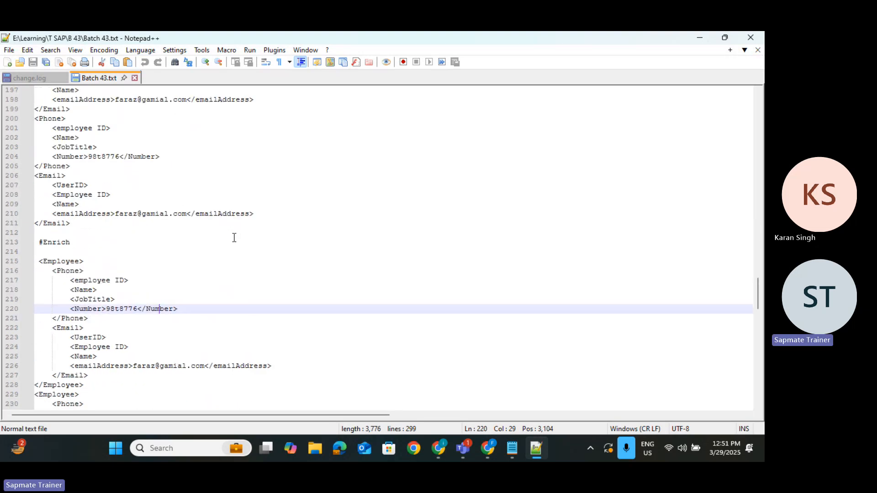
scroll(234, 238, "down", 13)
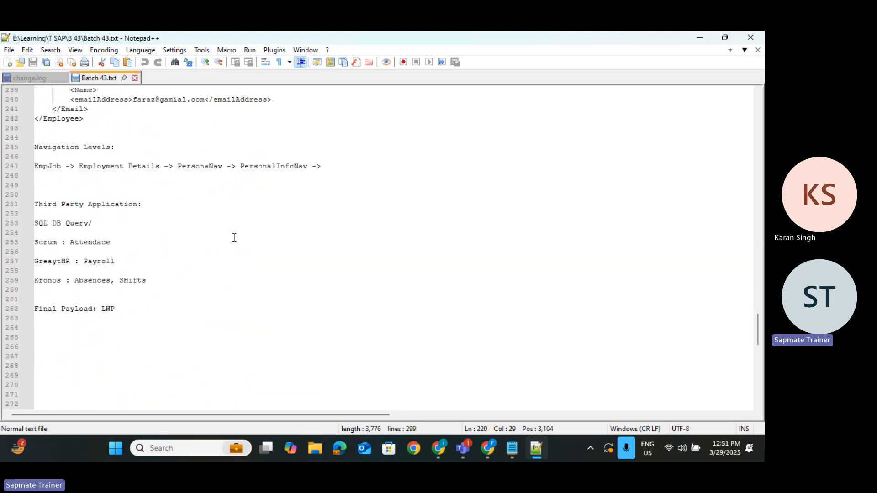
Step: Add the date heading 29-03-2025 followed by a long dashed divider a few lines below the Final Payload note
left_click(154, 206)
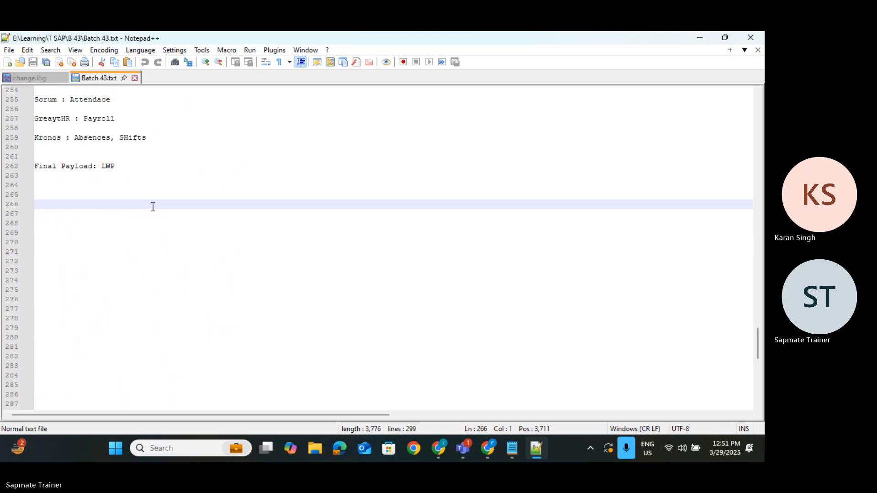
type("29-0")
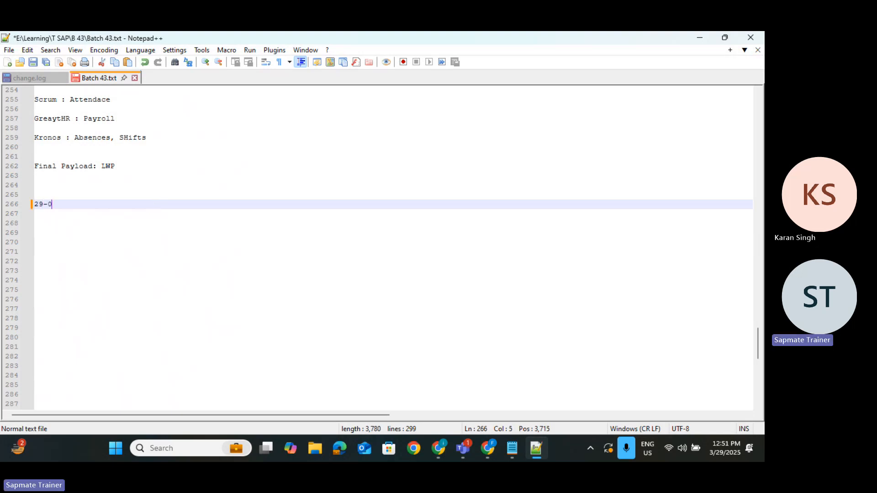
type("3-")
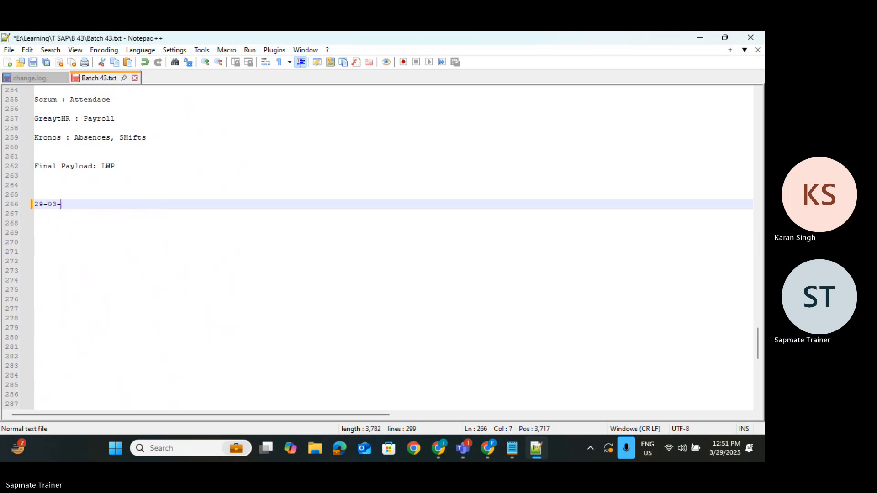
type("2025")
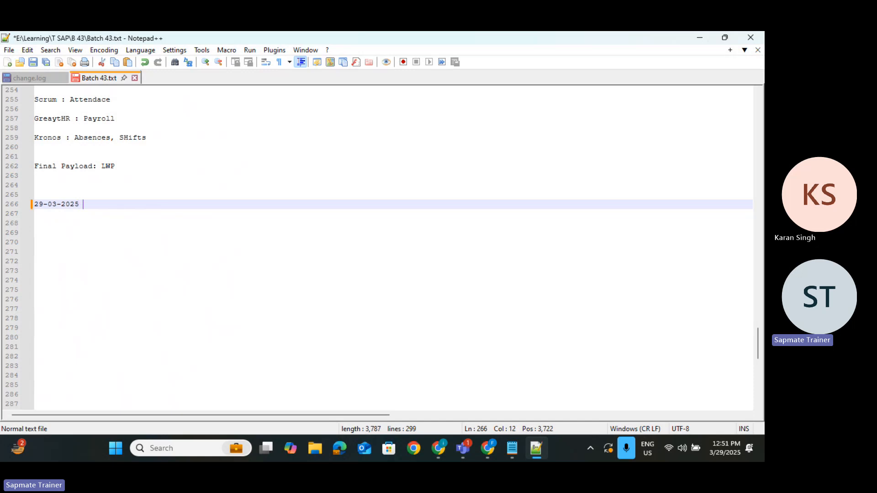
type(" -")
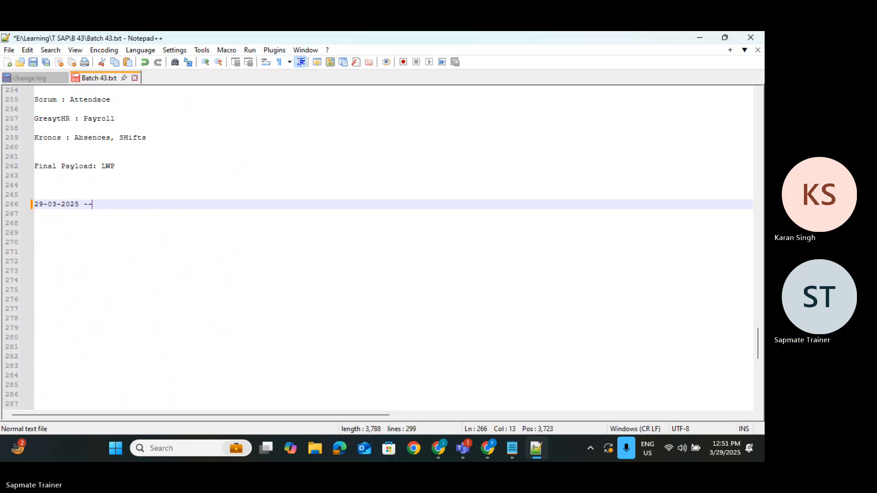
type("-----------------------------------------------------------")
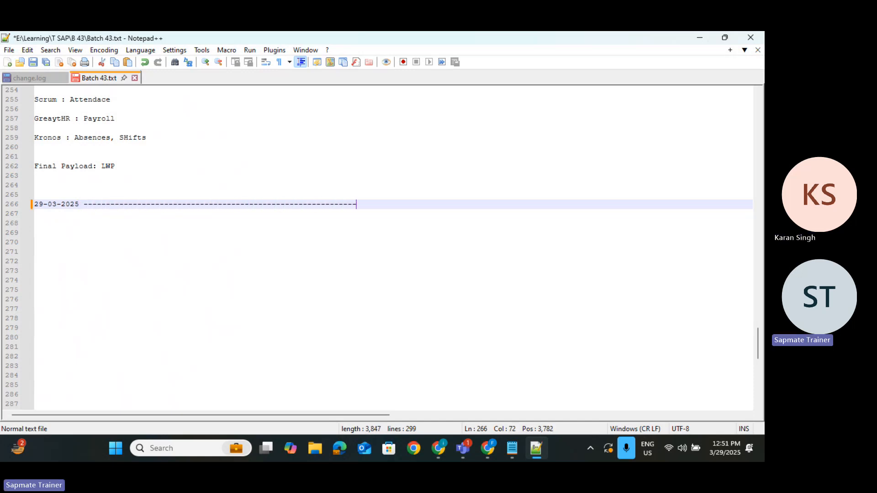
type("--------------------------------------------------------------------")
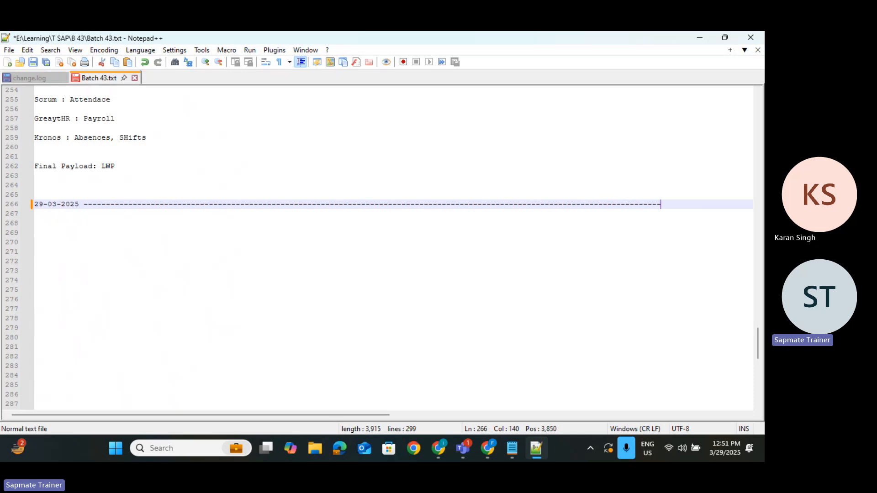
type("--------------------------")
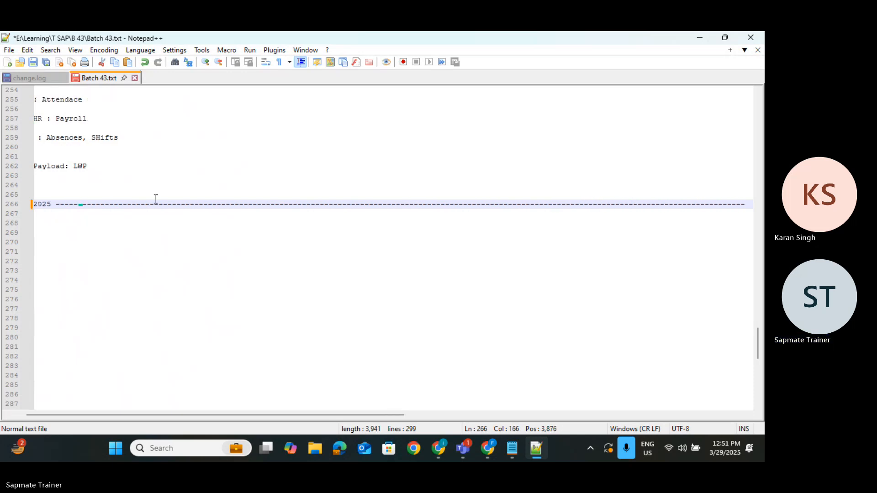
Step: Write the title "Accounting Document Invoice" a few lines below the 29-03-2025 divider, correcting the spelling of Invoice
left_click(101, 253)
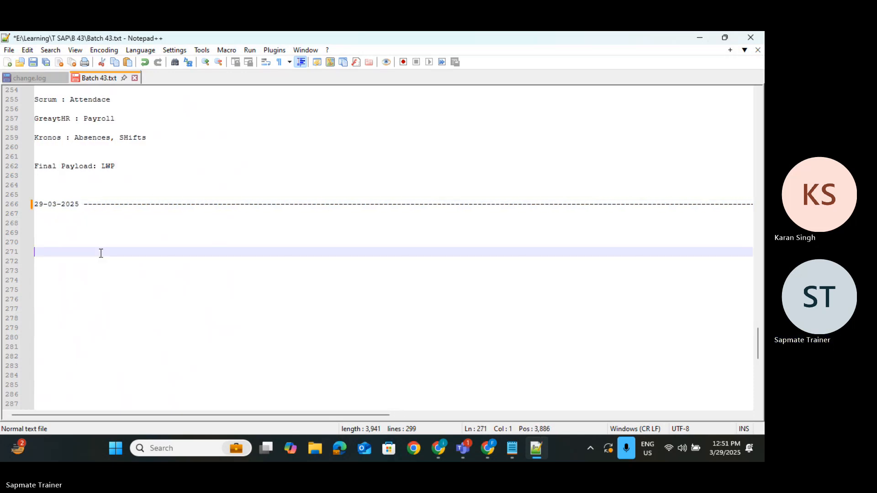
left_click(55, 233)
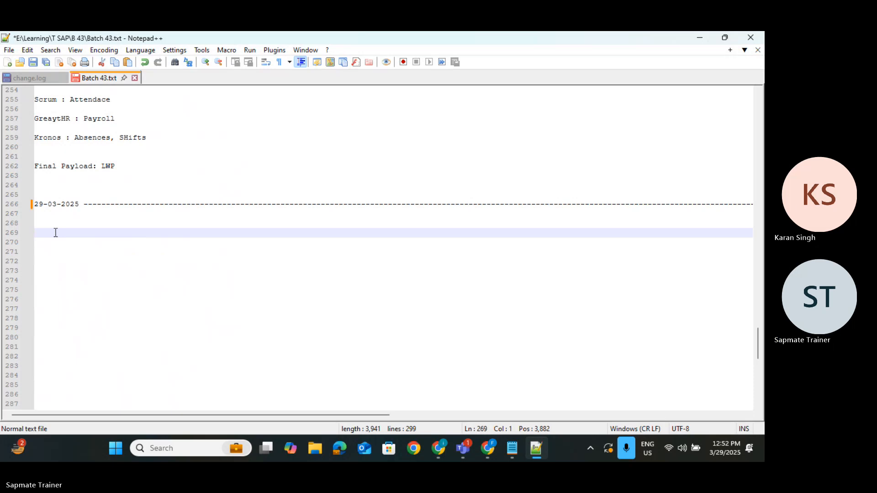
type("A")
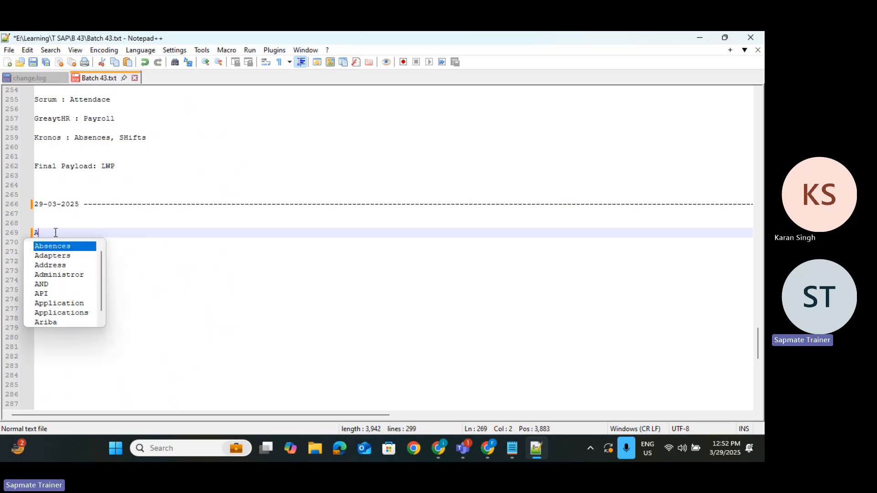
type("ccou")
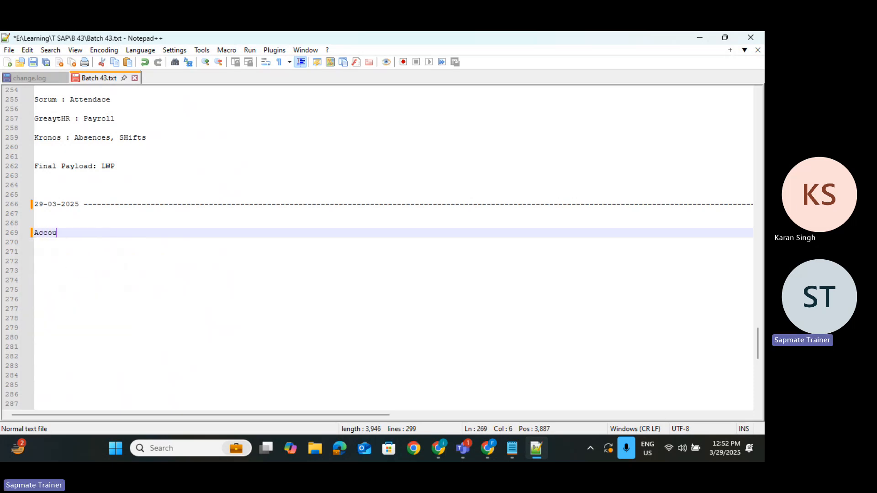
type("nting Document In")
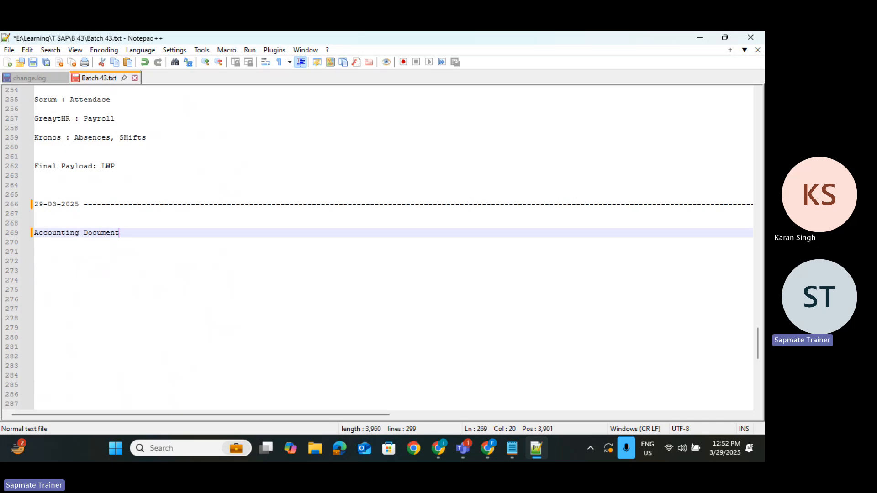
key("Down")
key("Down")
key("Down")
key("Return")
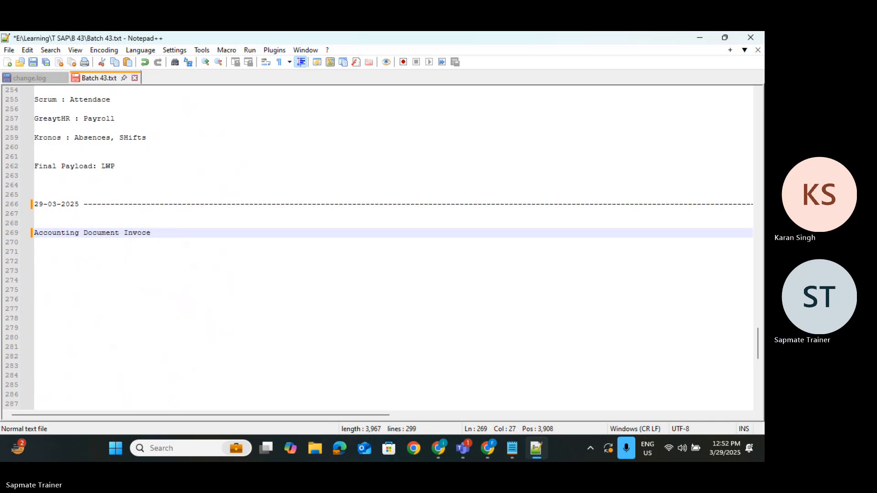
key("BackSpace")
key("BackSpace")
key("BackSpace")
type("ice")
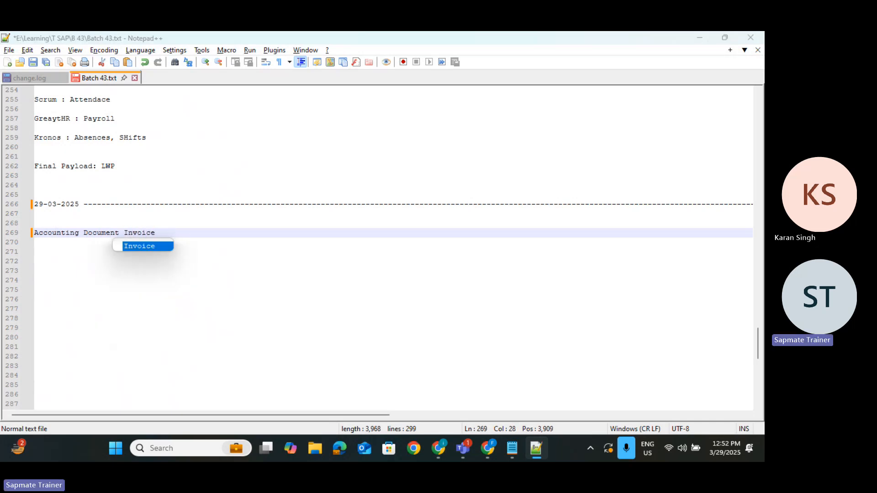
Step: Check the start of the Input payload in Notepad and list ": Document ID" under the Accounting Document Invoice title in Notepad++
key("alt+Tab")
scroll(242, 246, "up", 6)
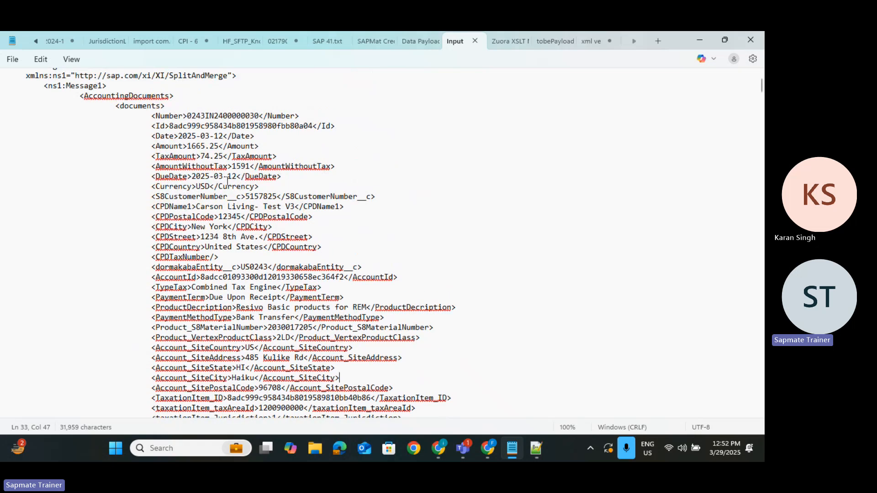
key("alt+Tab")
key("Return")
key("Return")
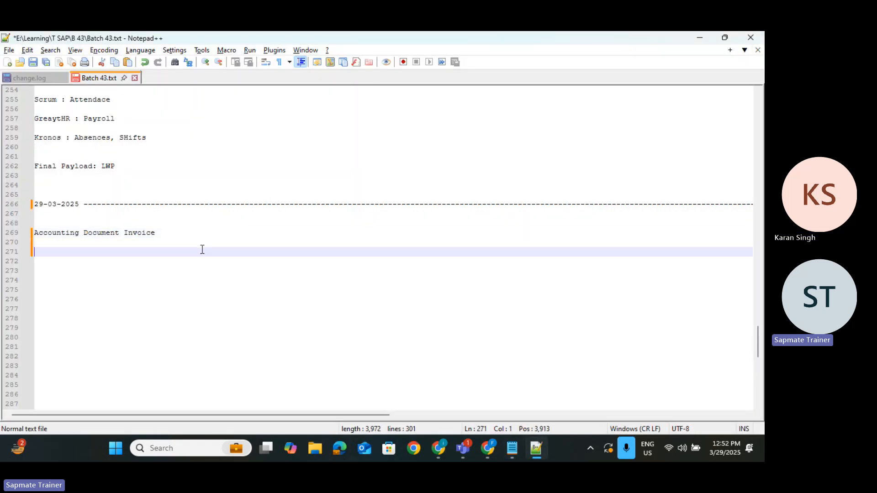
type(": Document ID")
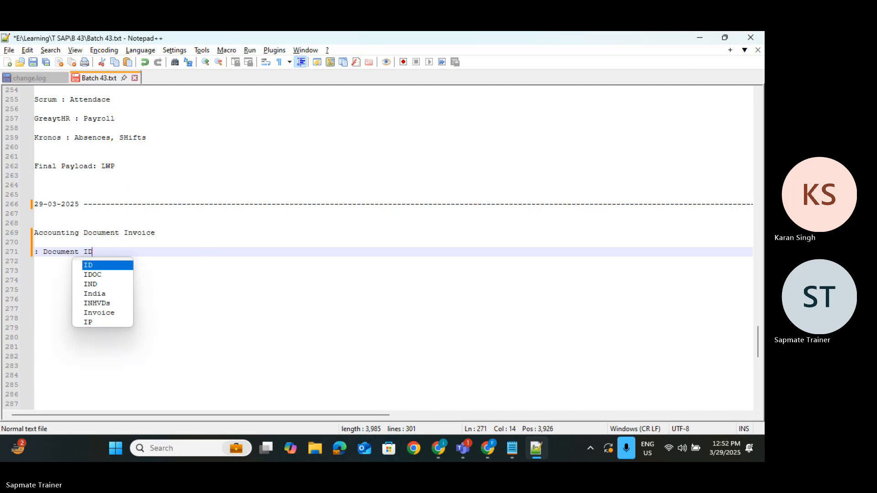
key("Escape")
key("Return")
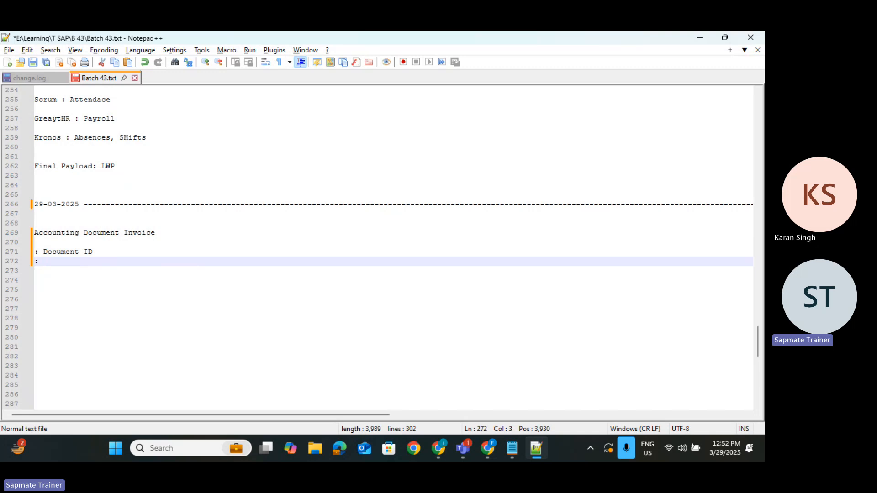
Step: Check the invoice item fields in the Input payload and add ": Invoice Item ID" below the Document ID entry in the notes
key("alt+Tab")
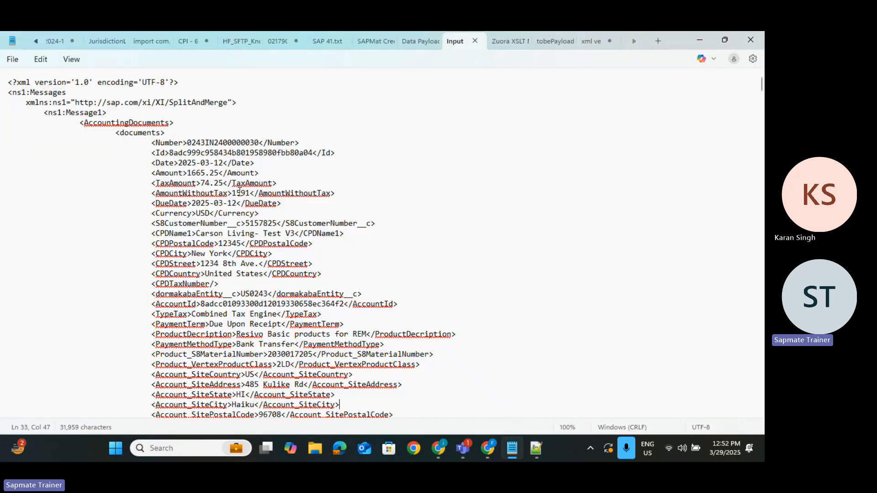
scroll(249, 269, "down", 3)
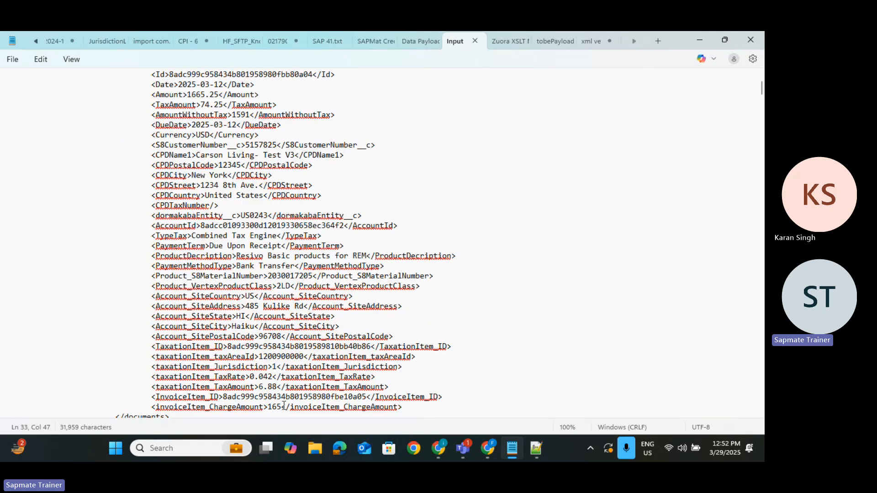
key("alt+Tab")
type("I")
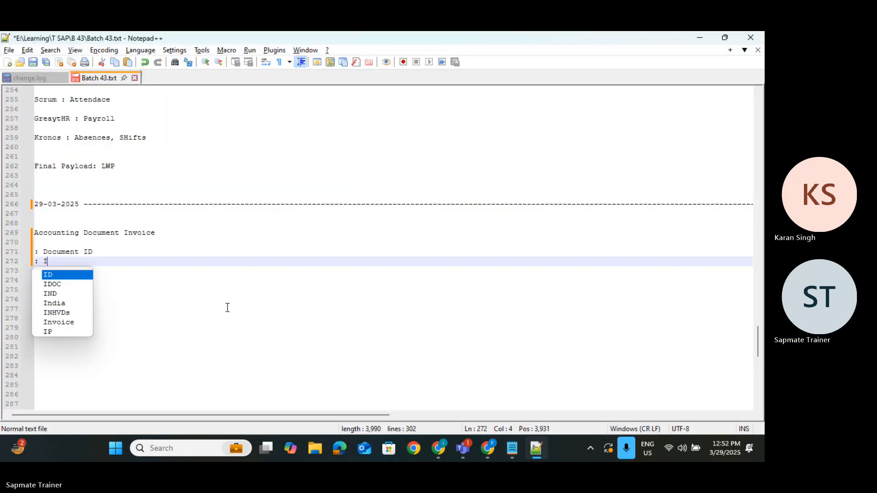
type("nvoice I")
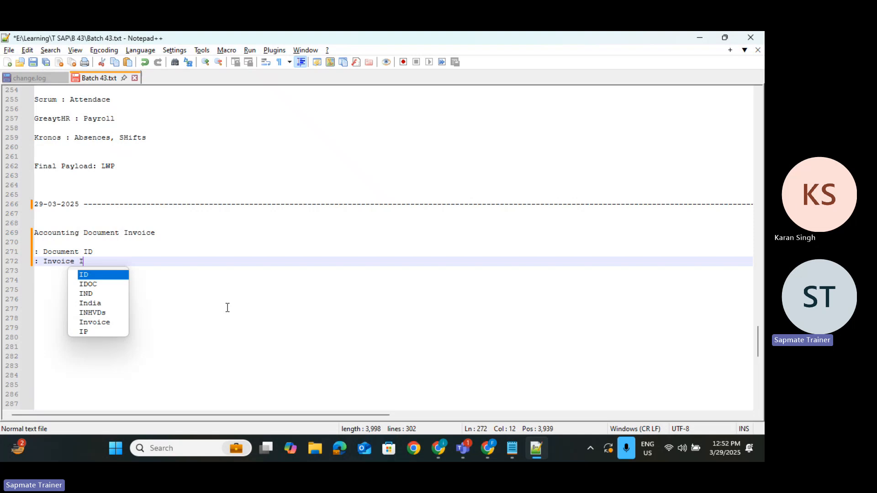
type("tem ID")
key("Escape")
key("Return")
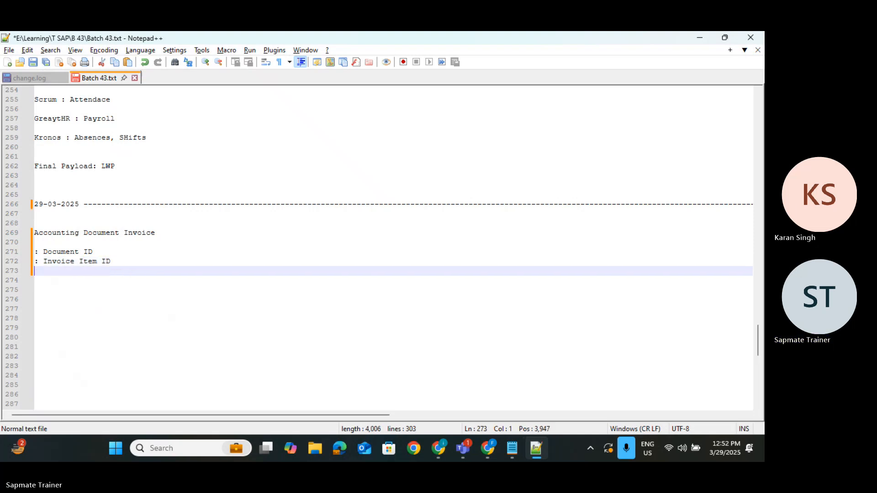
Step: Add ": Taxation Item ID" on the line below the Invoice Item ID entry in the notes
type(": T")
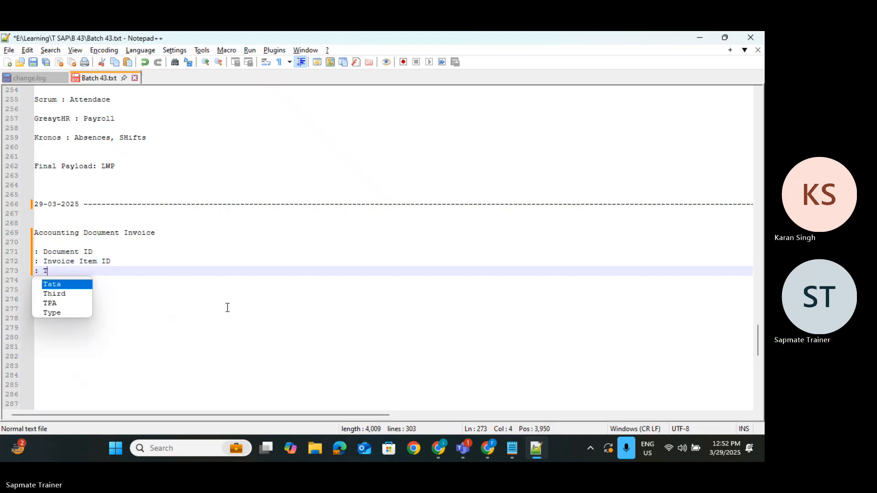
type("axation Item ID")
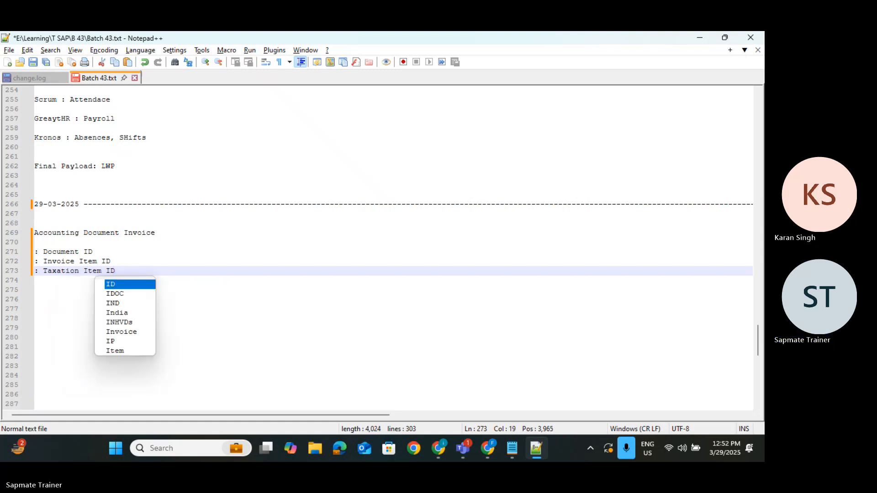
key("Return")
key("Return")
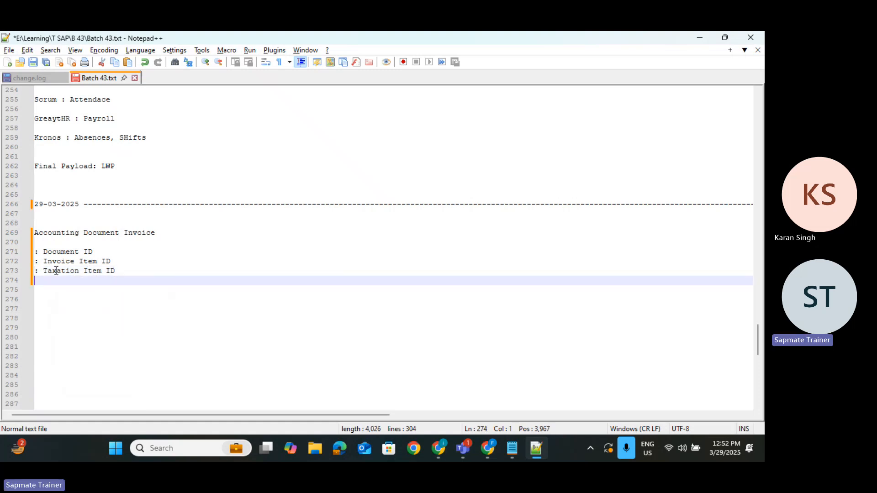
Step: Indent the Invoice Item ID and Taxation Item ID lines one level beneath the Document ID entry
left_click(130, 261)
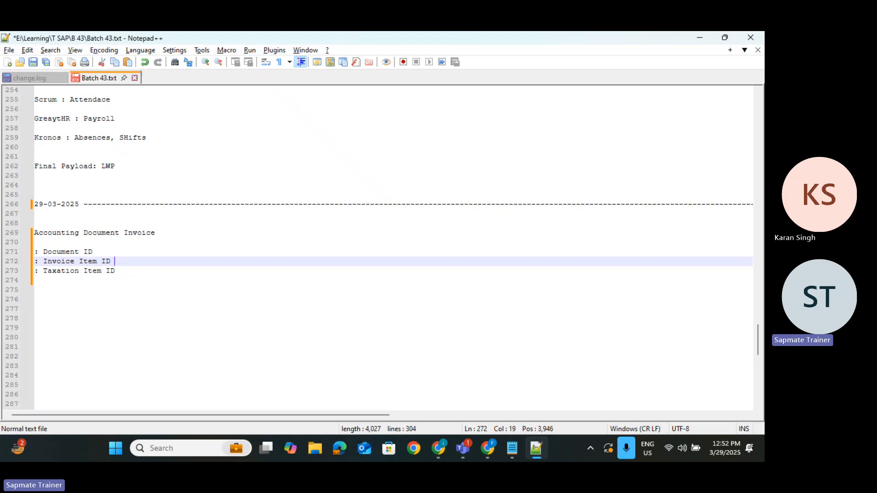
left_click(95, 250)
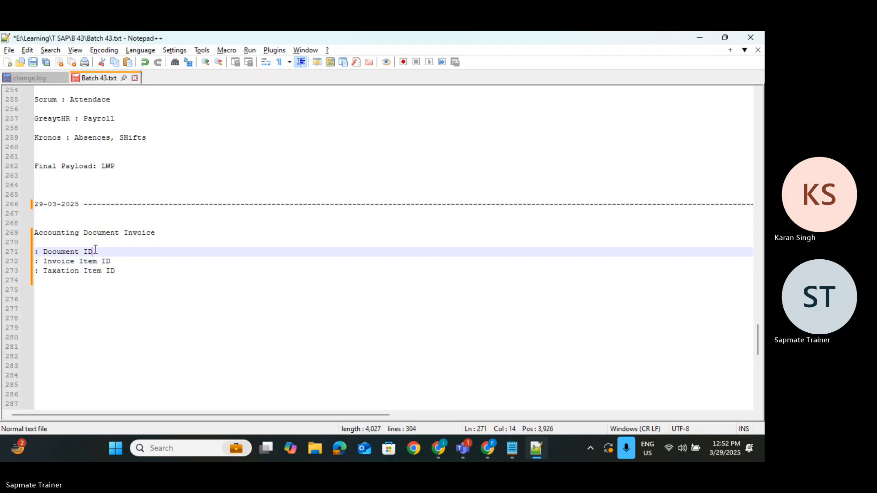
key("Return")
key("Delete")
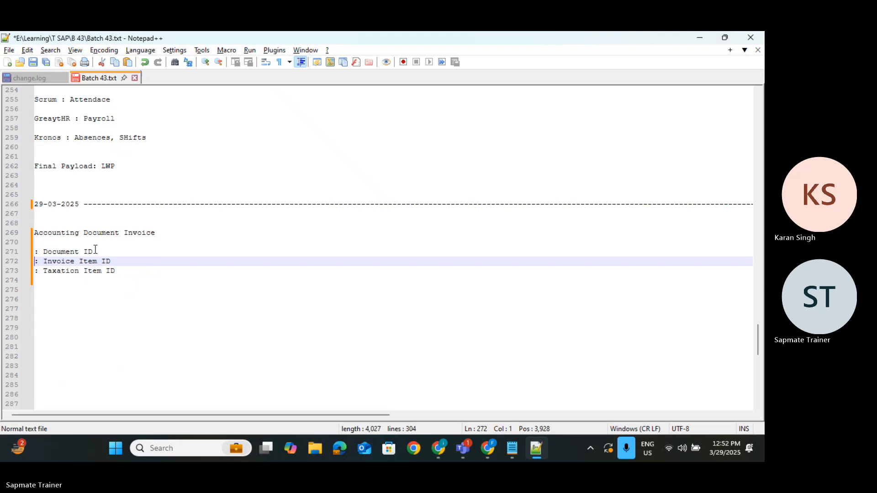
key("Tab")
key("Down")
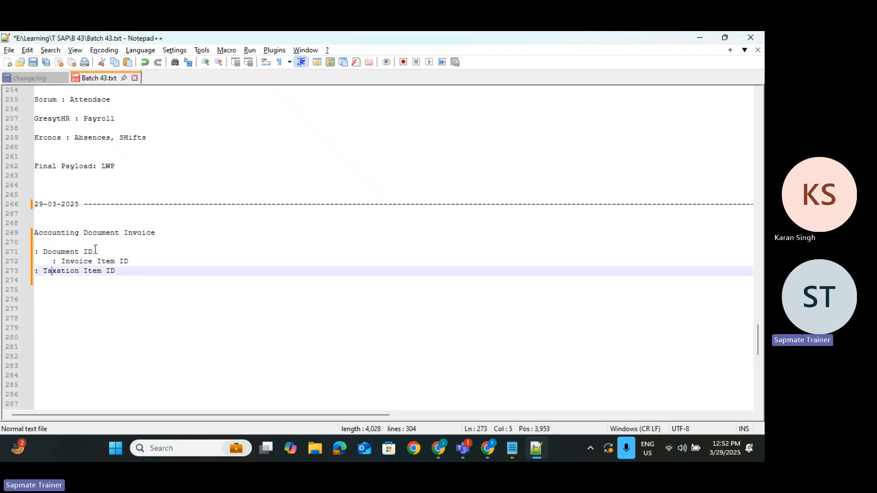
key("Left")
key("Left")
key("Left")
key("Tab")
Step: Switch to the Input payload in Notepad and compare the Number field across the repeated documents records
key("alt+Tab")
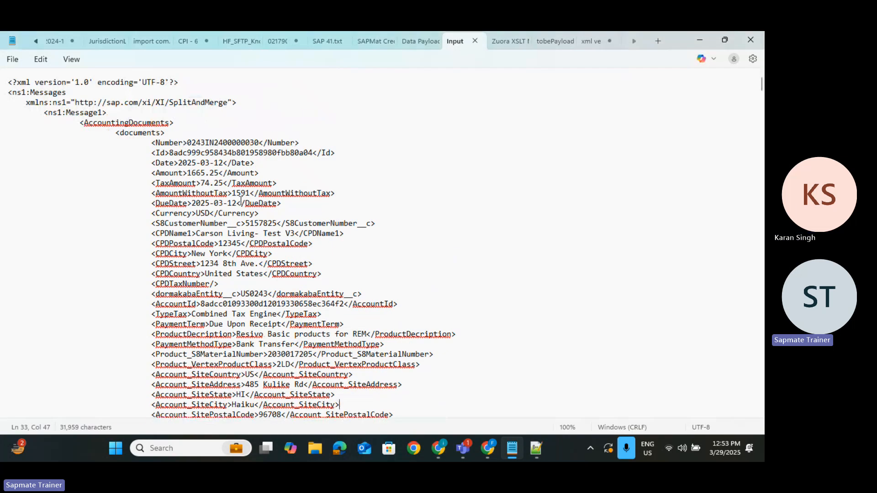
scroll(296, 261, "down", 6)
scroll(233, 307, "down", 15)
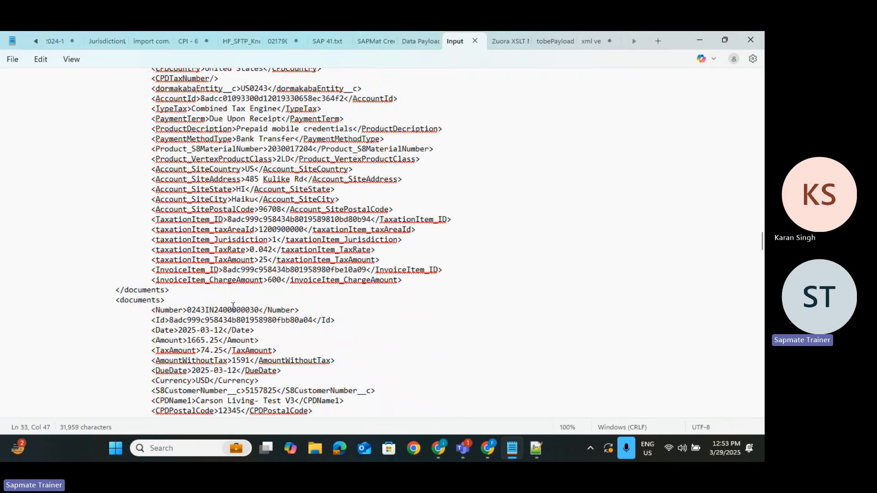
double_click(217, 263)
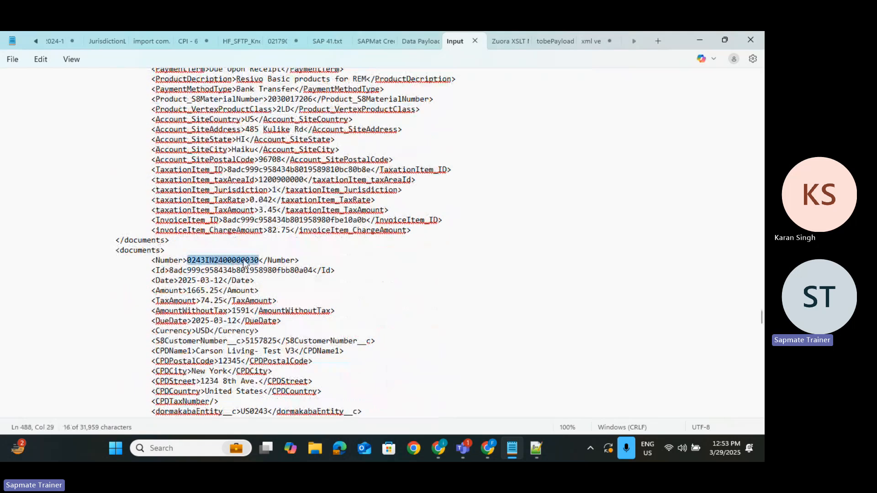
scroll(217, 262, "up", 1)
scroll(237, 192, "down", 5)
scroll(255, 123, "up", 8)
scroll(256, 124, "up", 1)
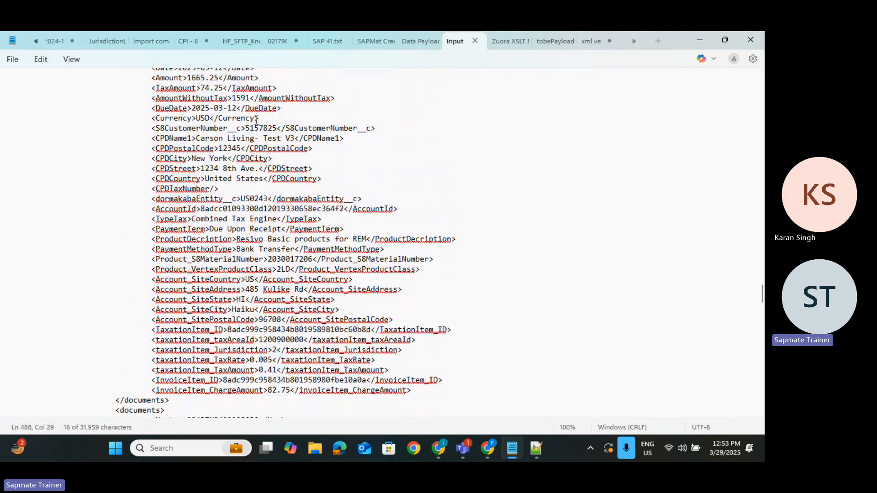
scroll(219, 274, "down", 2)
double_click(197, 362)
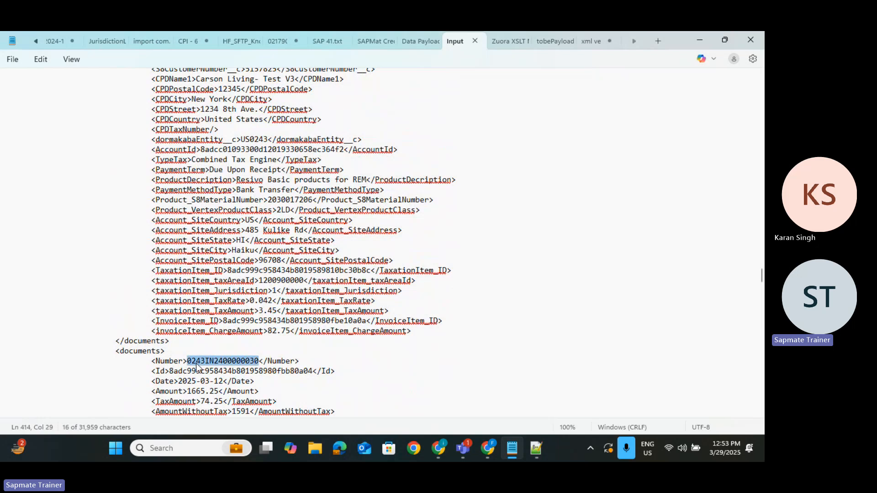
Step: Return to the Batch 43 notes in Notepad++ and change the Document ID entry to "Document Number"
key("alt+Tab")
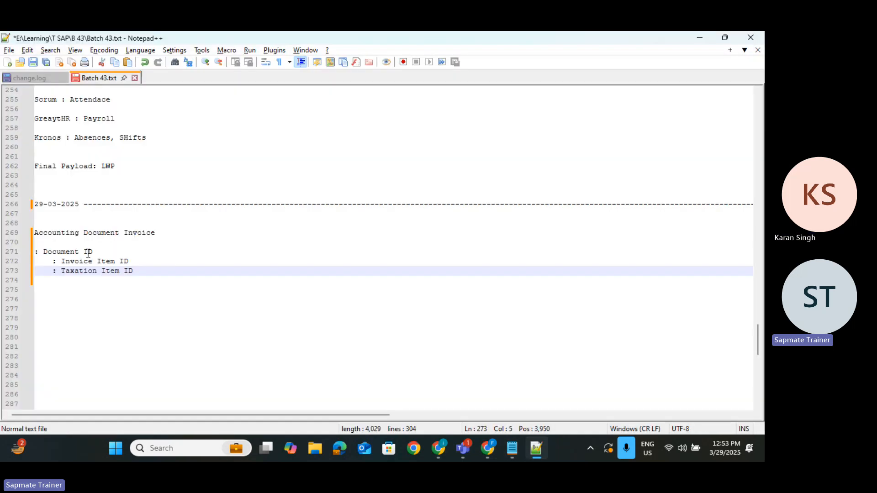
left_click(97, 251)
key("BackSpace")
key("BackSpace")
type("Number")
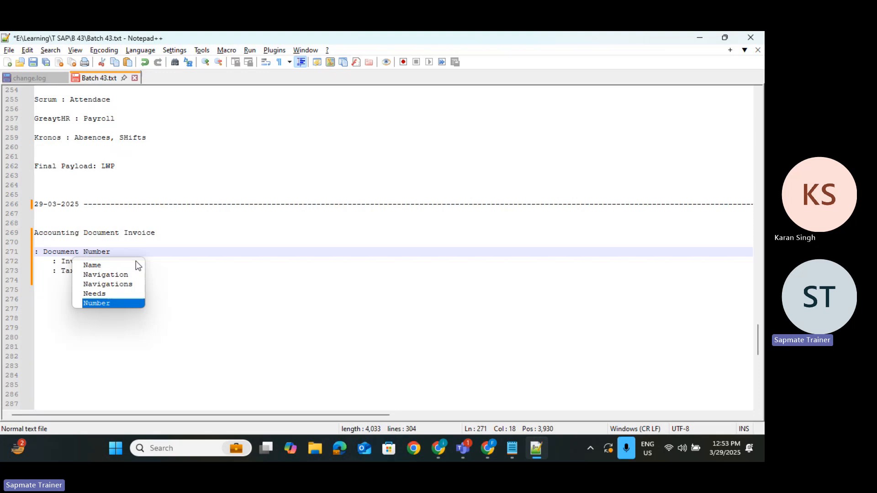
left_click(197, 253)
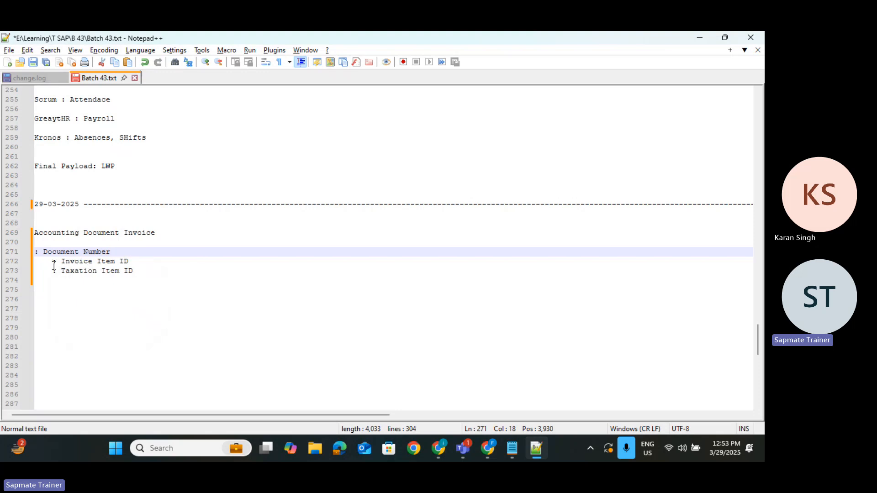
Step: Nest the Taxation Item ID line one level deeper under Invoice Item ID, replacing its colon with a dash
left_click(131, 262)
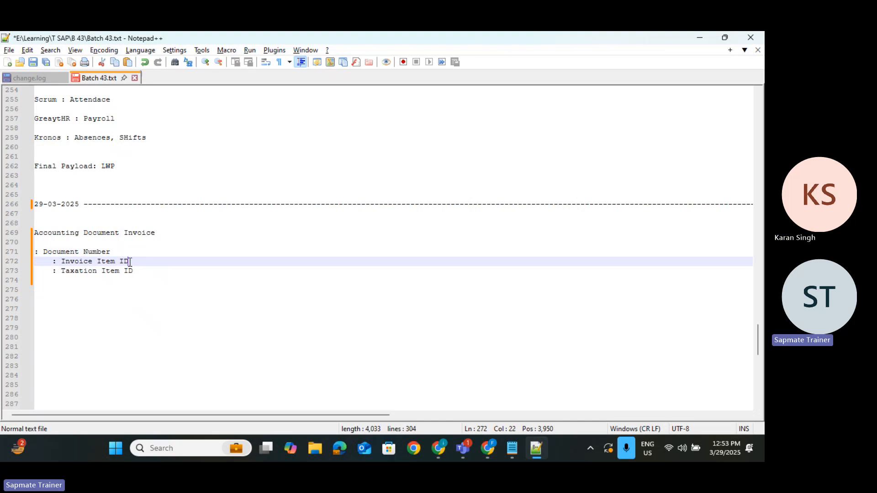
left_click(60, 271)
key("Tab")
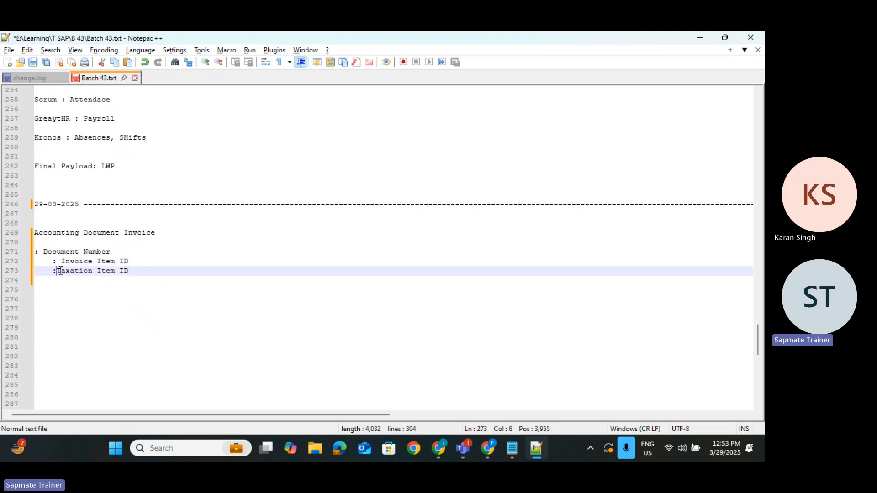
key("BackSpace")
key("BackSpace")
key("BackSpace")
key("BackSpace")
key("Tab")
type("-")
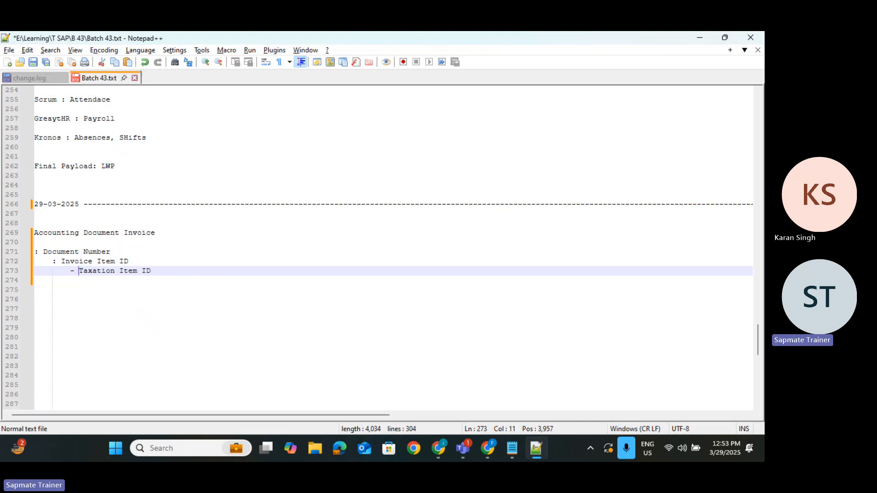
Step: Add a second "- Taxation Item ID" line at the same indent below the first one
key("End")
key("Return")
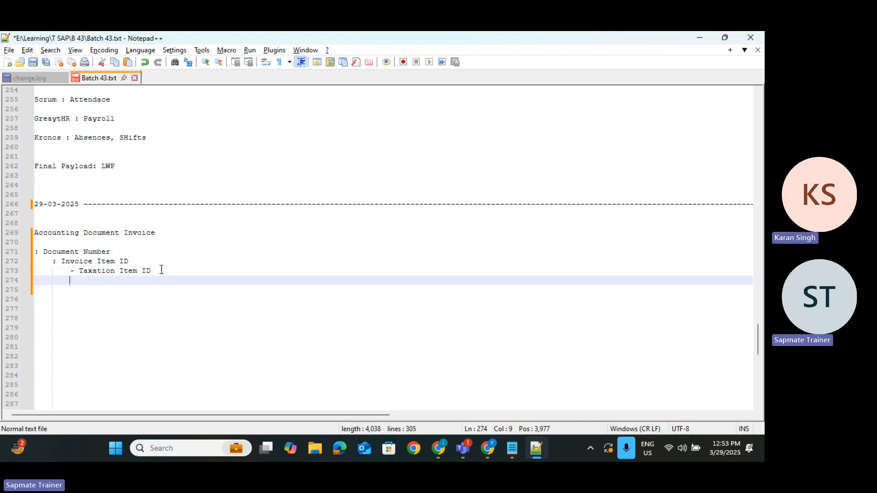
key("Tab")
key("BackSpace")
type("-")
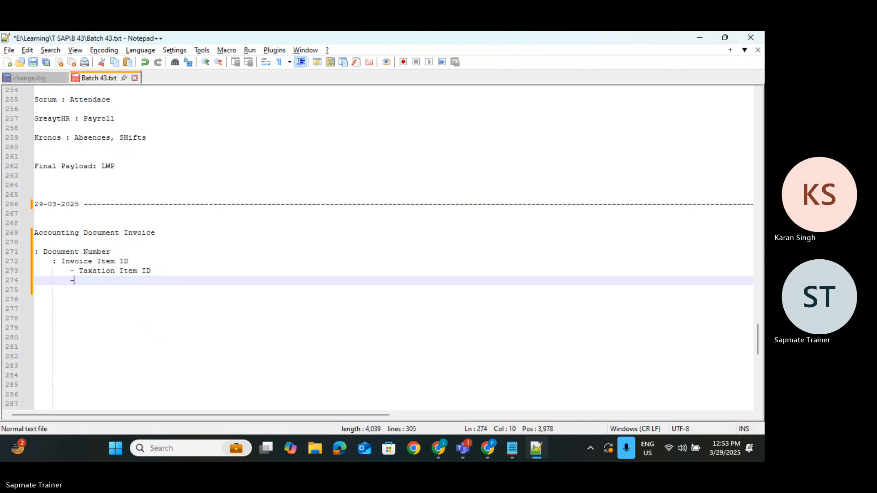
type(" Taxation ")
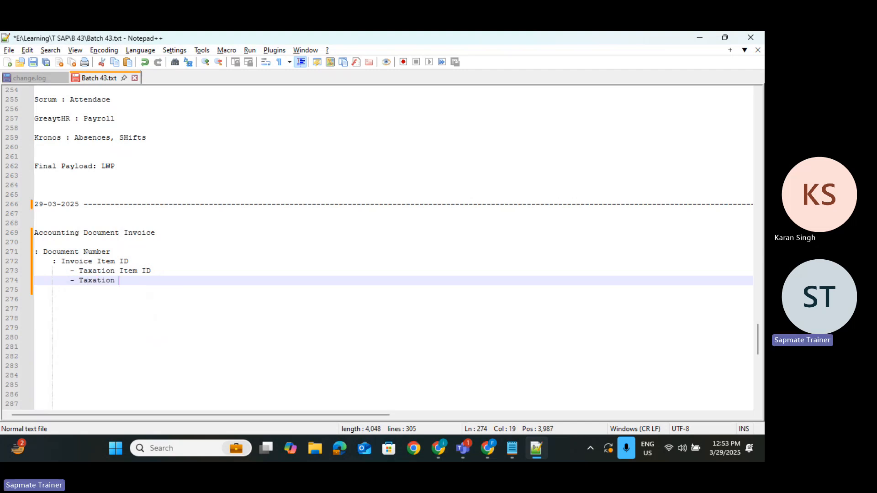
type("Item ID")
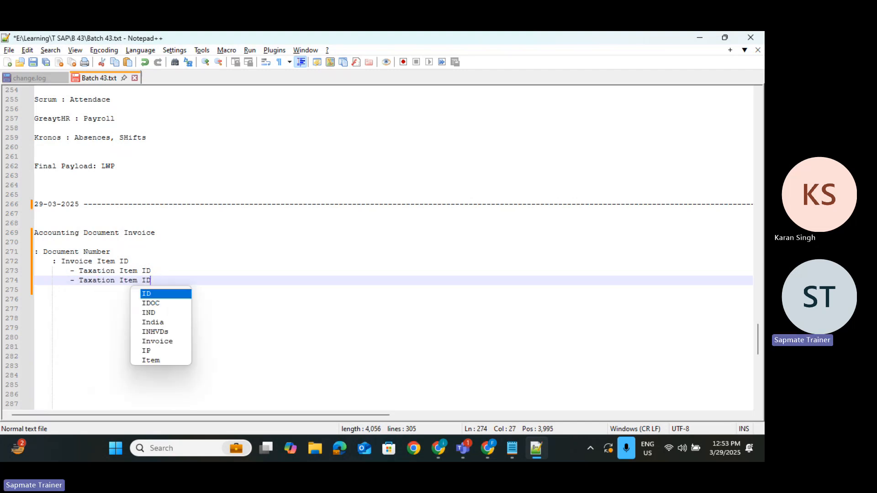
Step: Switch to the Input payload in Notepad and examine the InvoiceItem_ID and TaxationItem_ID values of the first documents record
key("alt+Tab")
scroll(368, 172, "up", 2)
scroll(368, 171, "up", 10)
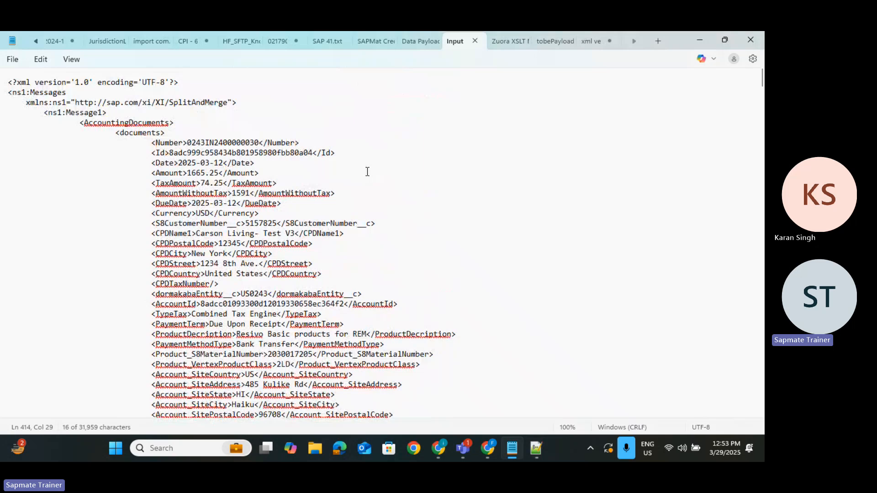
scroll(367, 172, "down", 10)
scroll(272, 179, "up", 8)
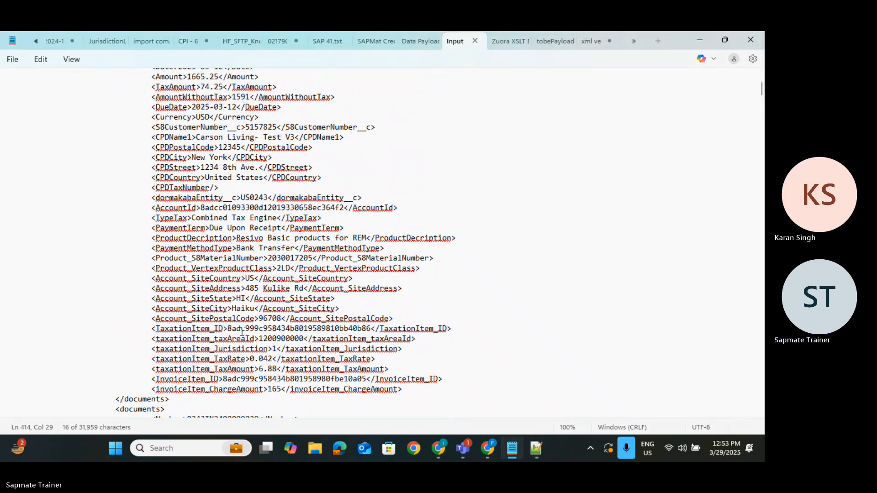
left_click(340, 380)
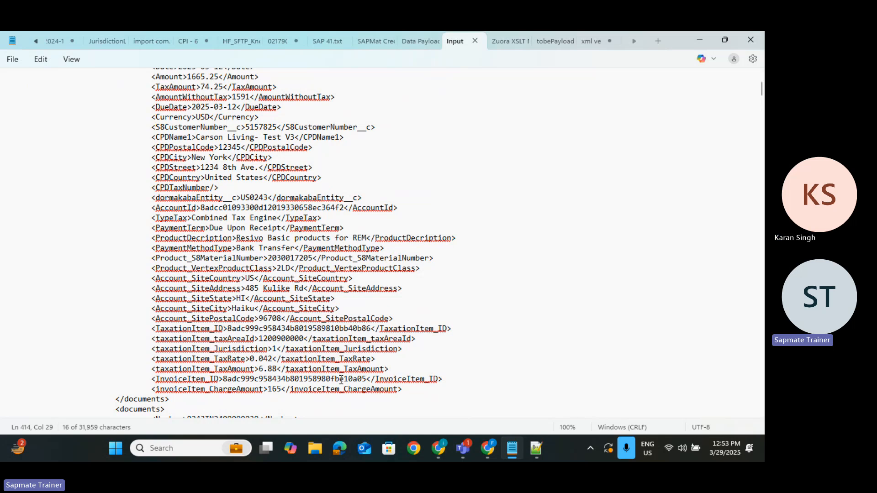
left_click_drag(235, 379, 364, 379)
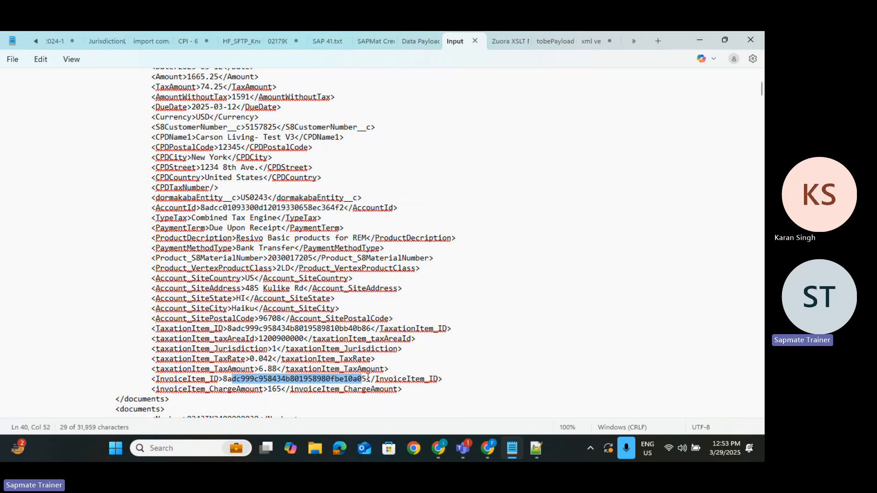
left_click(368, 378)
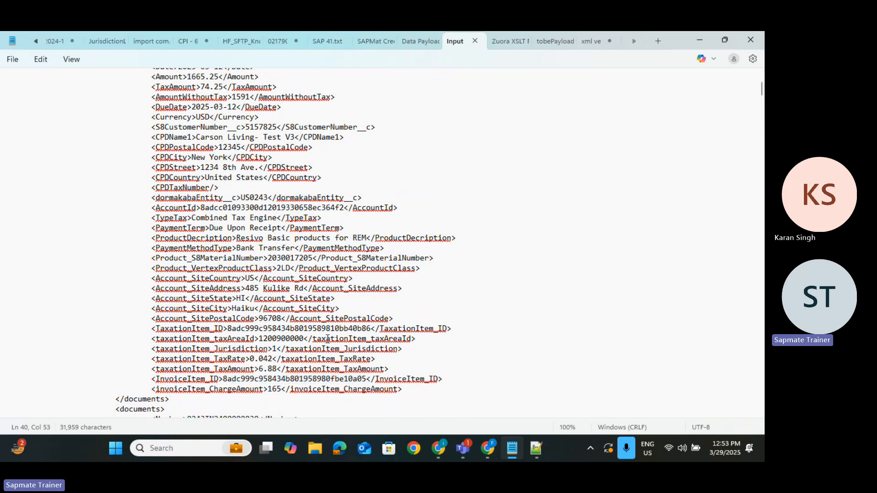
scroll(311, 335, "up", 2)
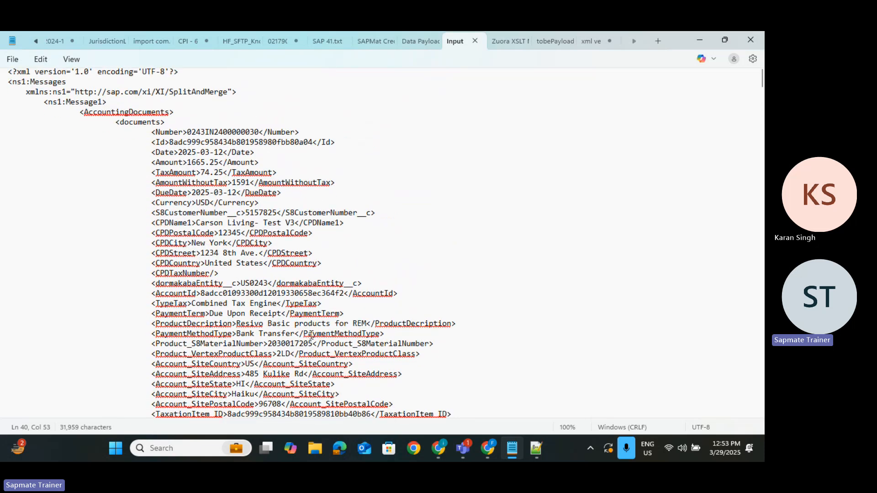
scroll(378, 230, "down", 4)
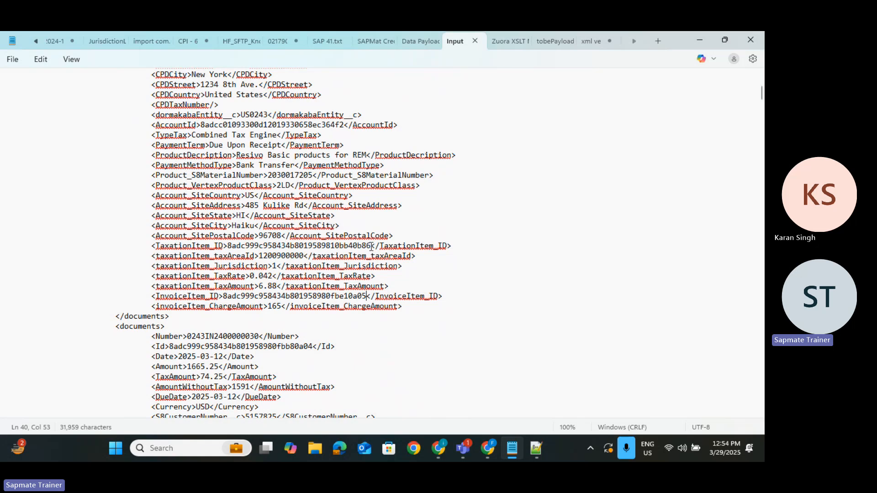
left_click_drag(371, 247, 253, 246)
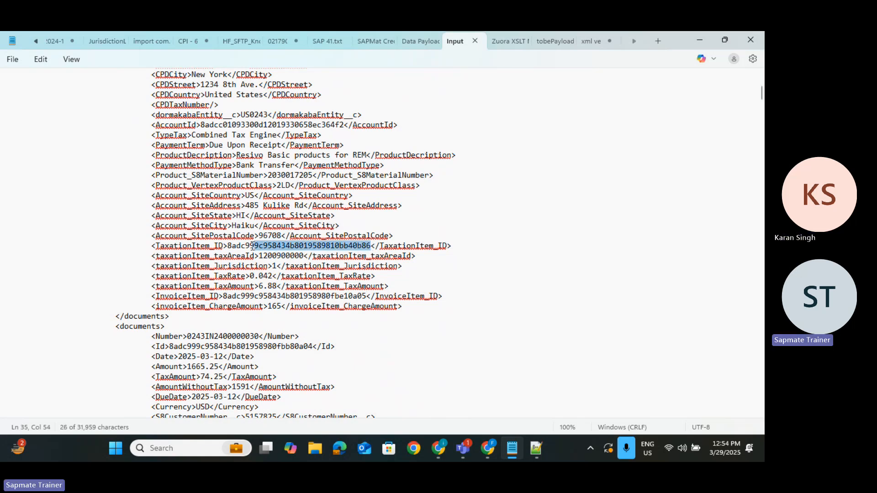
Step: Compare the InvoiceItem_ID and TaxationItem_ID values in the second documents record, and return to the notes in Notepad++
scroll(363, 310, "up", 6)
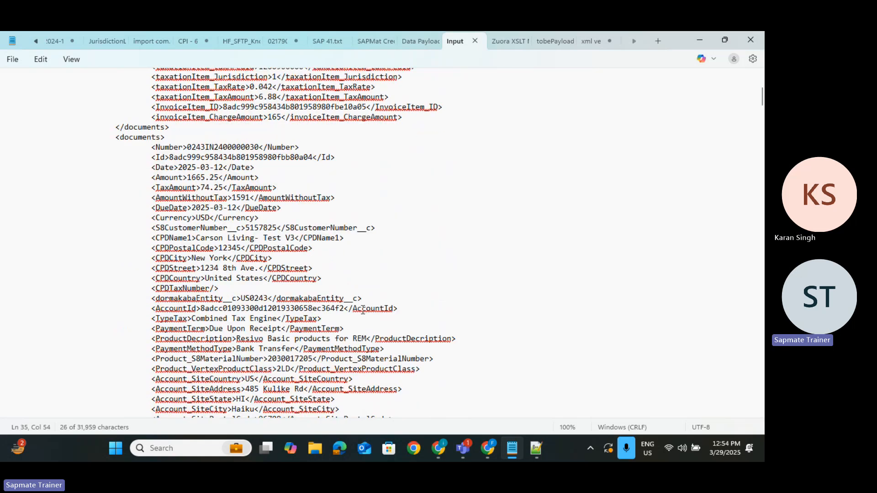
scroll(363, 310, "down", 5)
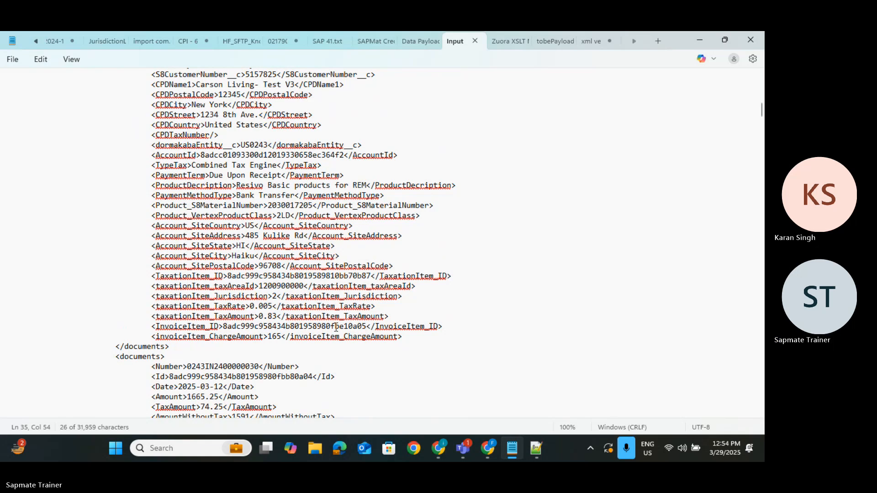
left_click_drag(367, 327, 326, 327)
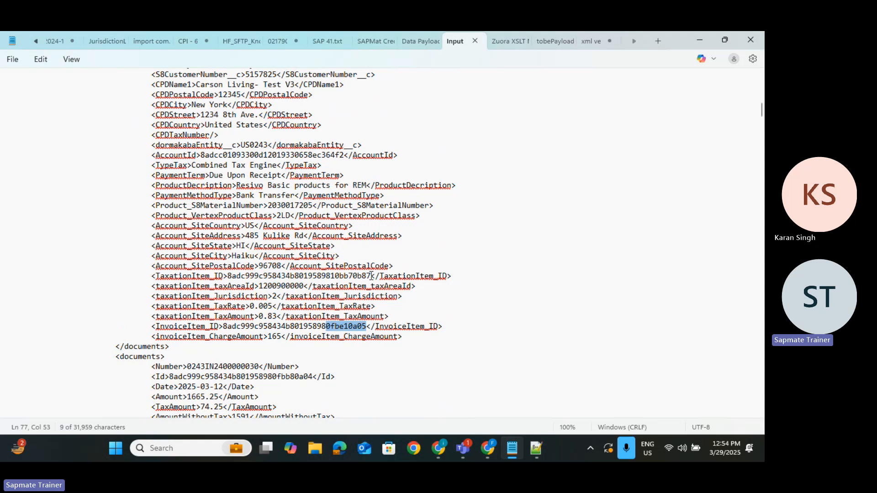
left_click_drag(371, 276, 326, 278)
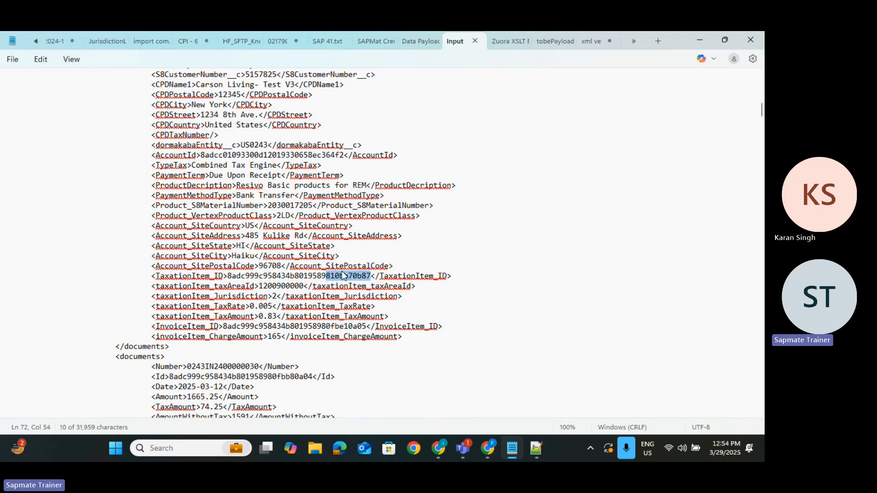
key("alt+Tab")
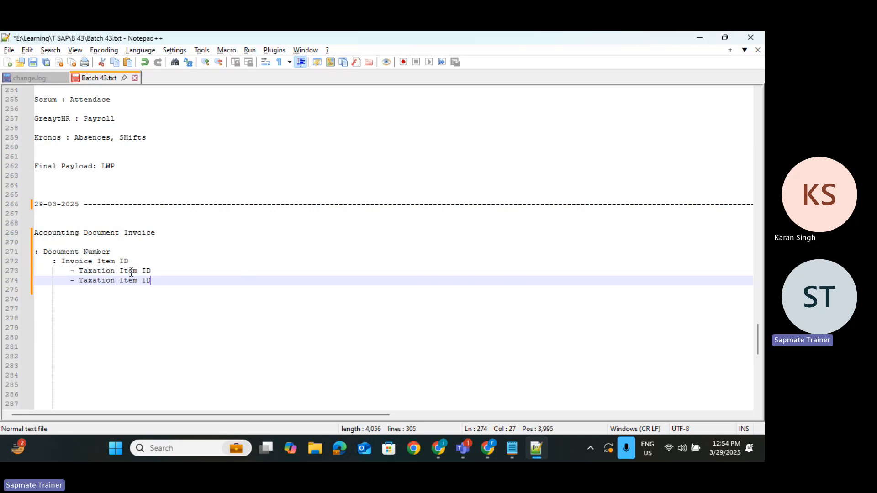
Step: Add an unindented line reading "Content Modifier : Data" below the Taxation Item ID lines, separated by two blank lines
key("Return")
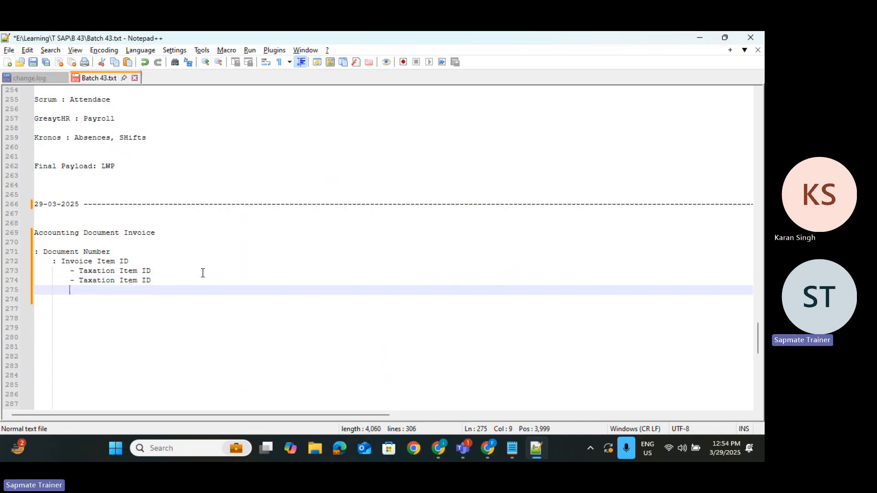
key("Return")
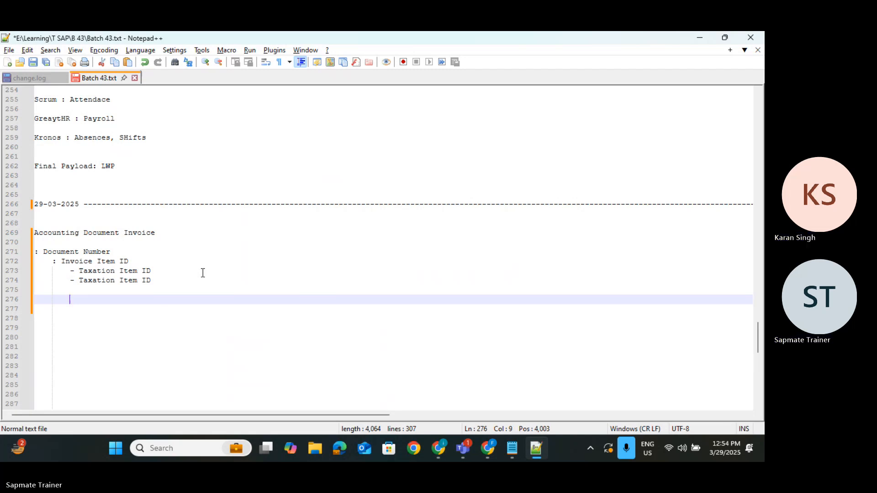
key("BackSpace")
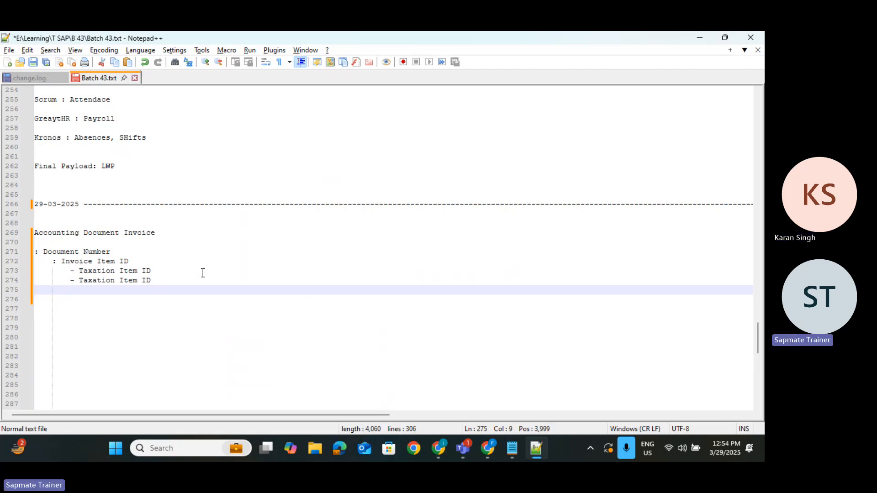
key("Return")
key("Return")
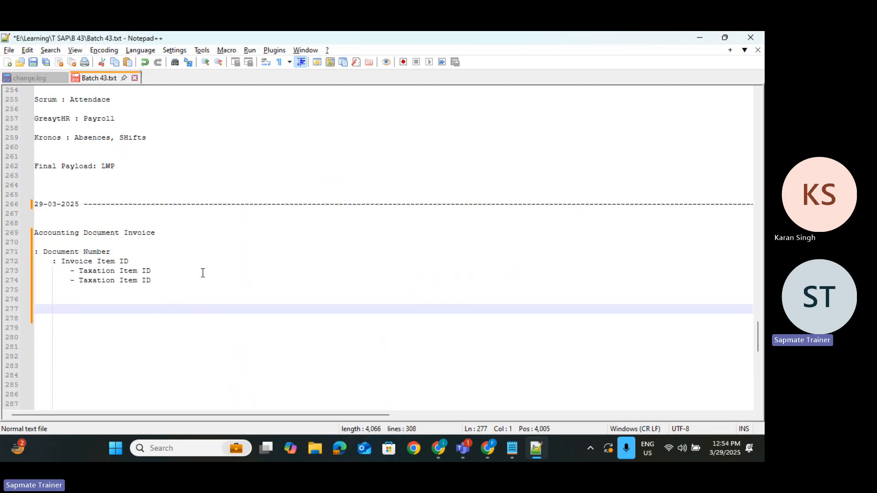
type("Conte")
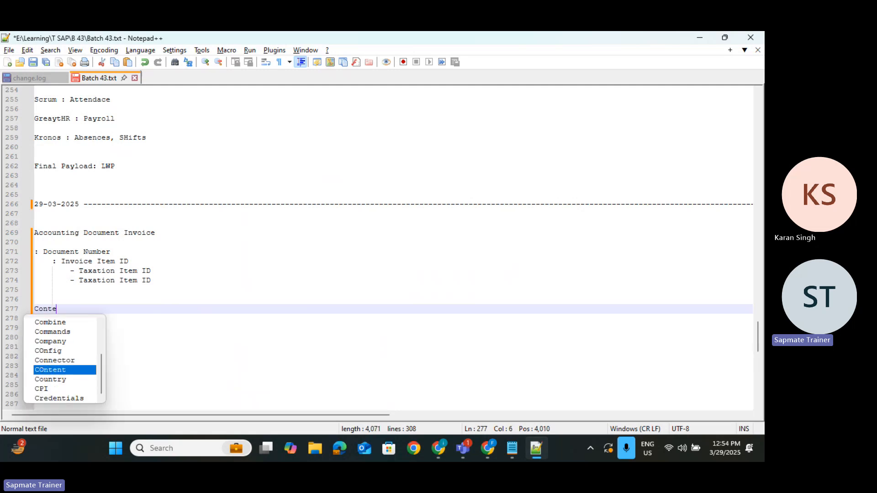
type("nt Modifer")
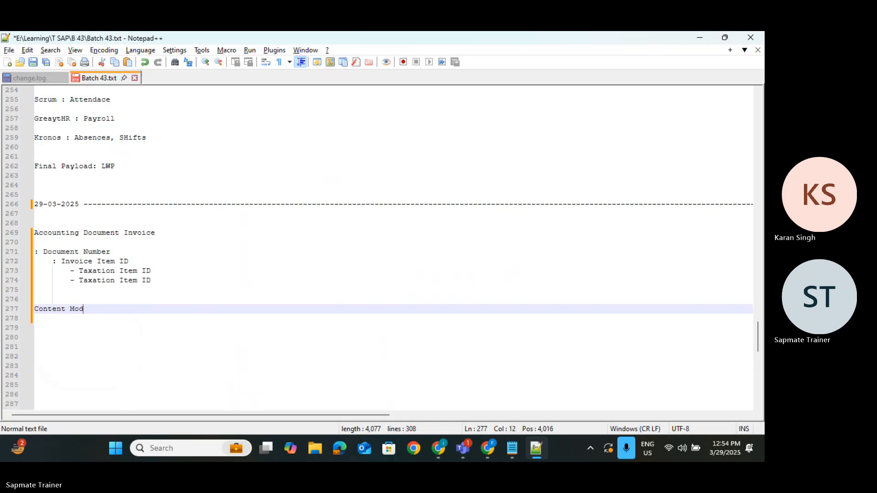
key("BackSpace")
key("BackSpace")
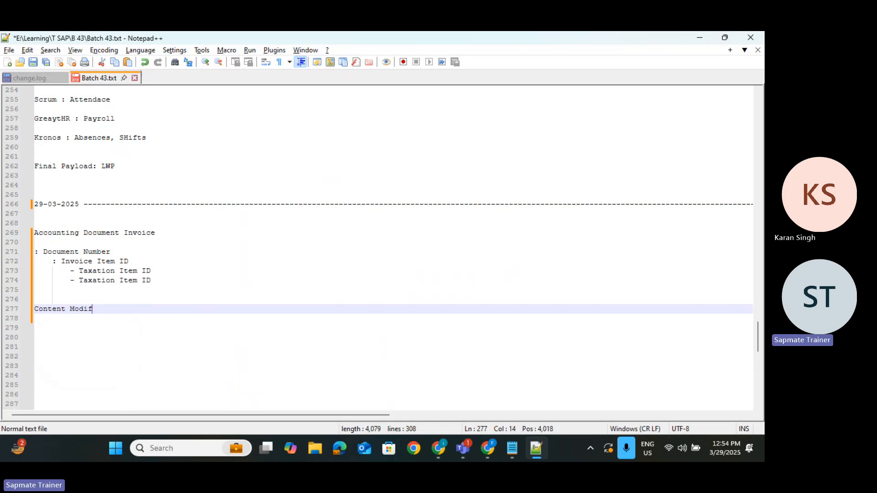
type("ier : Data")
key("Return")
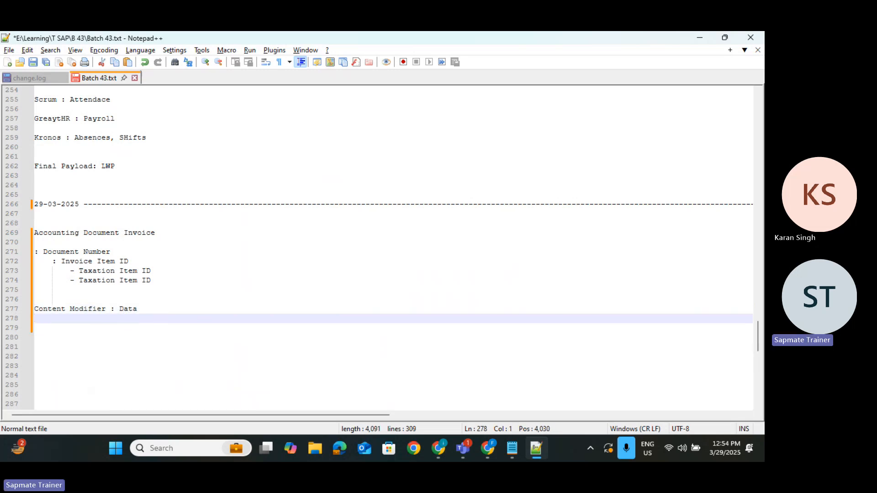
Step: Add the line "Split : On Each record." below the Content Modifier line after a blank line, consulting the Input payload in Notepad midway
key("Return")
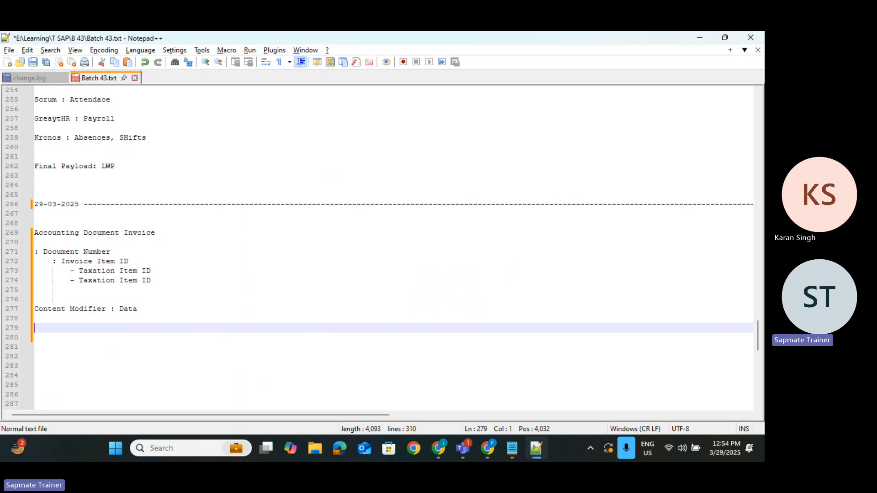
type("Split :")
key("alt+Tab")
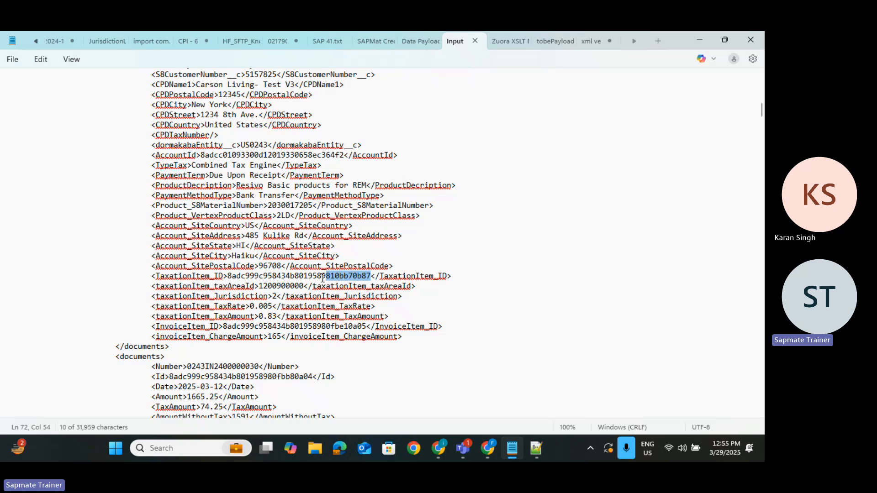
key("alt+Tab")
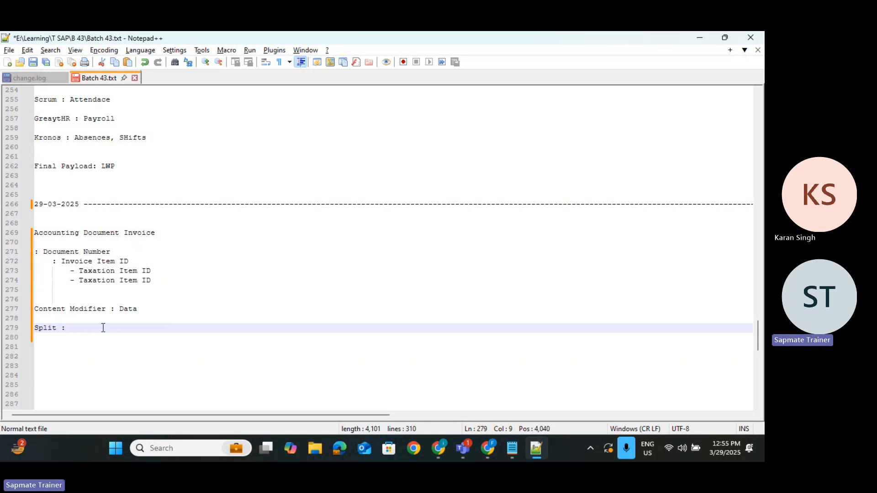
type("On Each record")
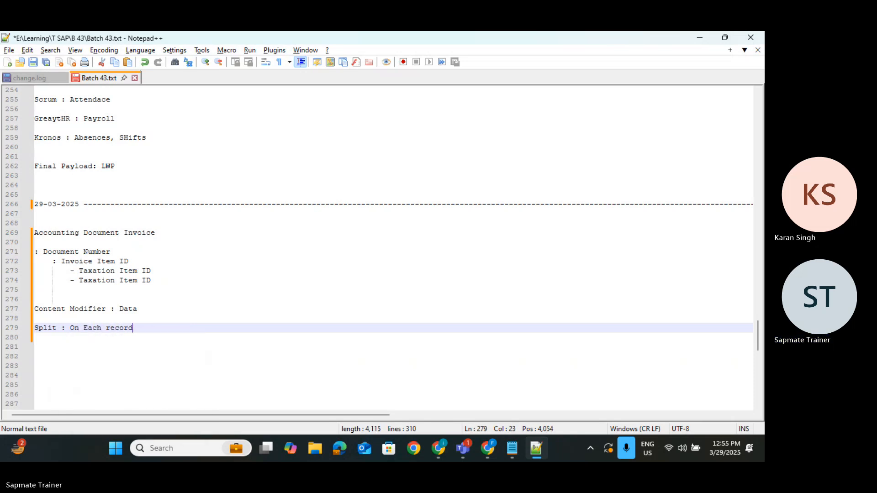
type(".")
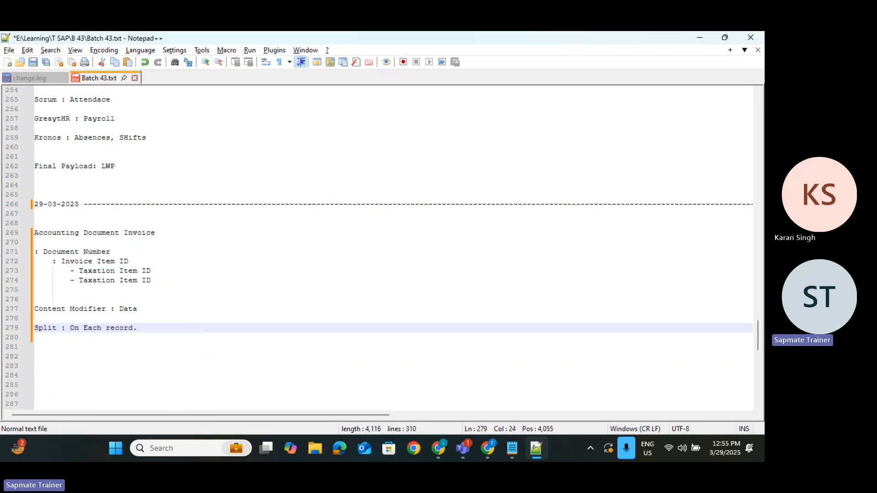
Step: Add an "MM" line and a "- Results:" line below the Split note, each preceded by a blank line
key("Return")
key("Return")
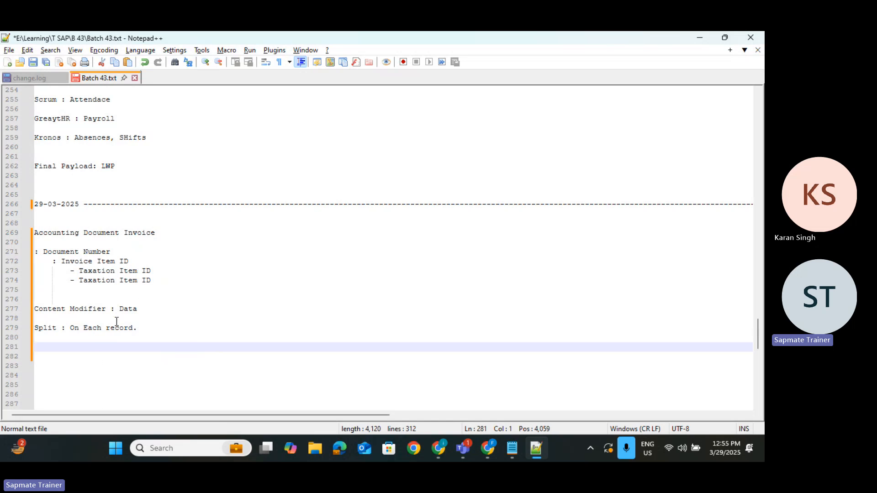
type("MM")
key("Return")
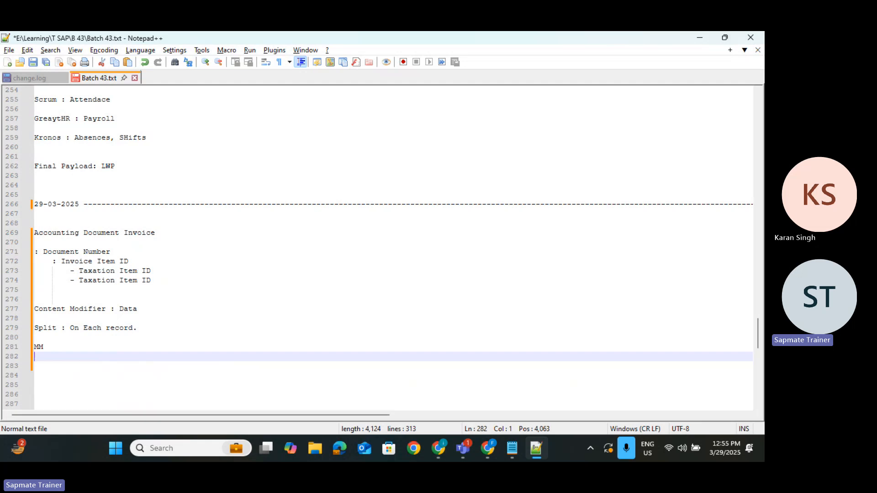
key("Return")
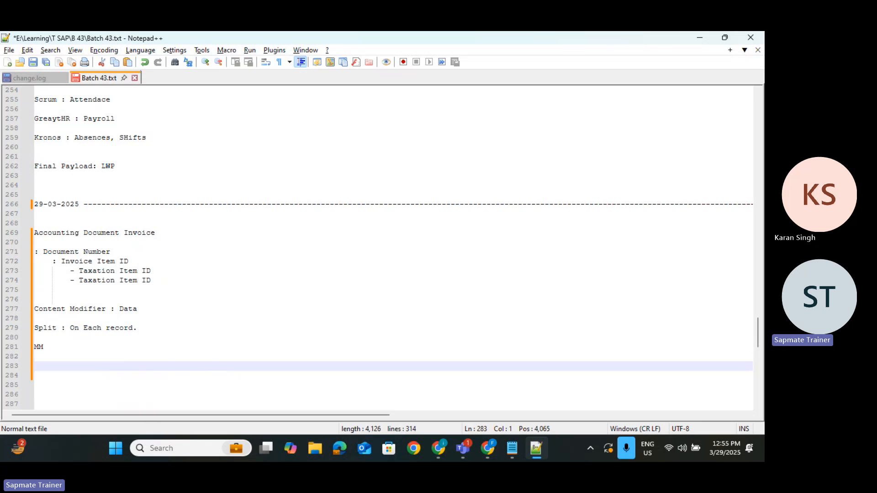
type("- Results:")
Step: Add an indented "ID - Number" entry under Results, leaving two blank lines above it
key("Return")
key("Return")
key("Return")
key("Tab")
type("ID")
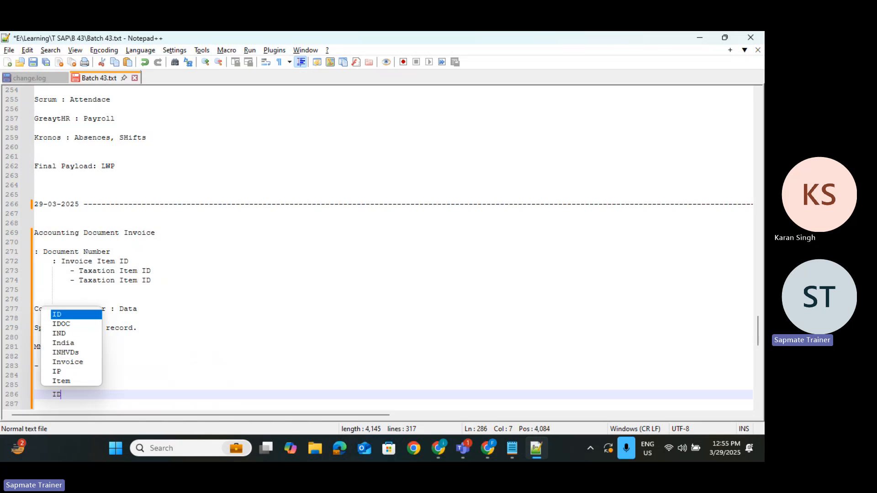
key("BackSpace")
type("D ")
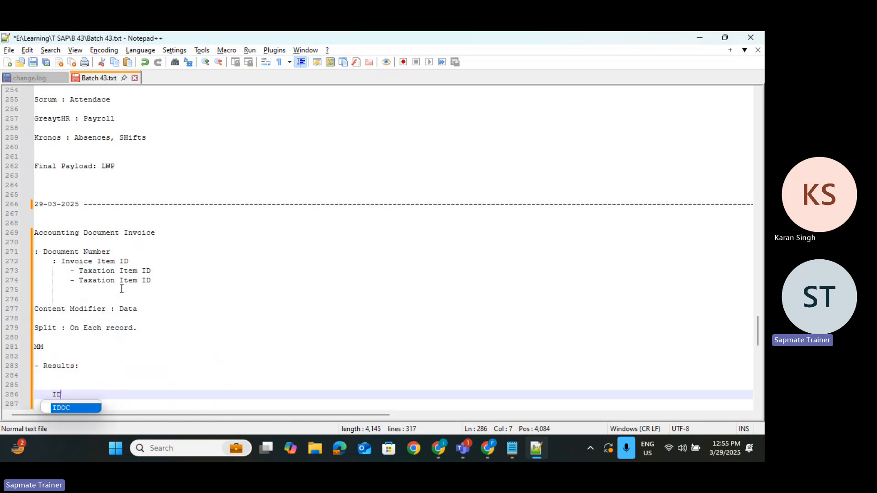
type("- Num")
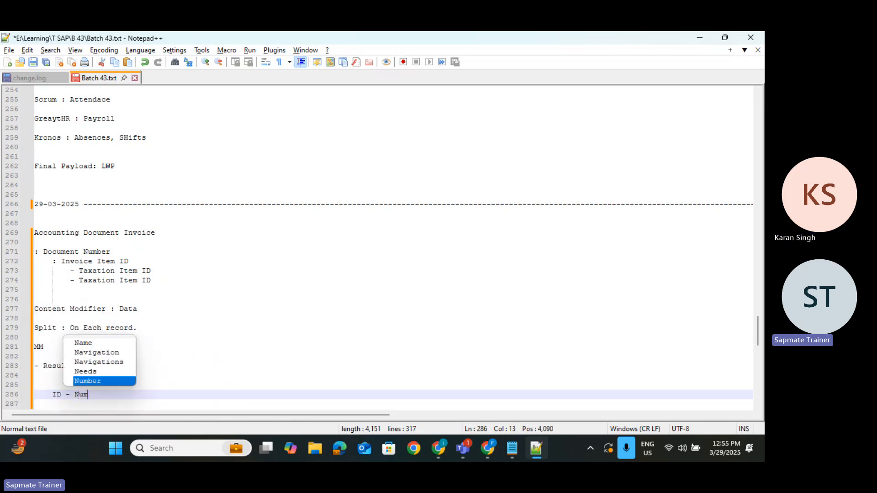
type("ber")
key("Escape")
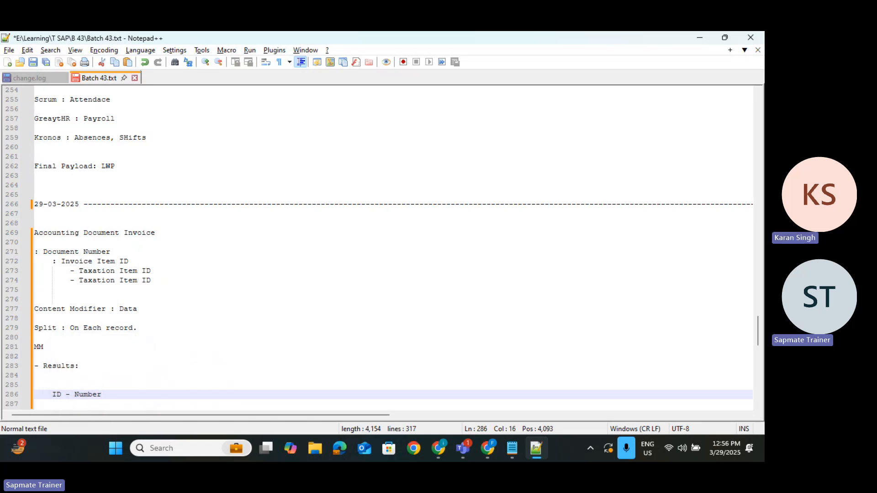
Step: Add an "Invoice ID" line under "ID - Number", check the InvoiceItem_ID tag in the Notepad Input payload, and return to Notepad++
key("Return")
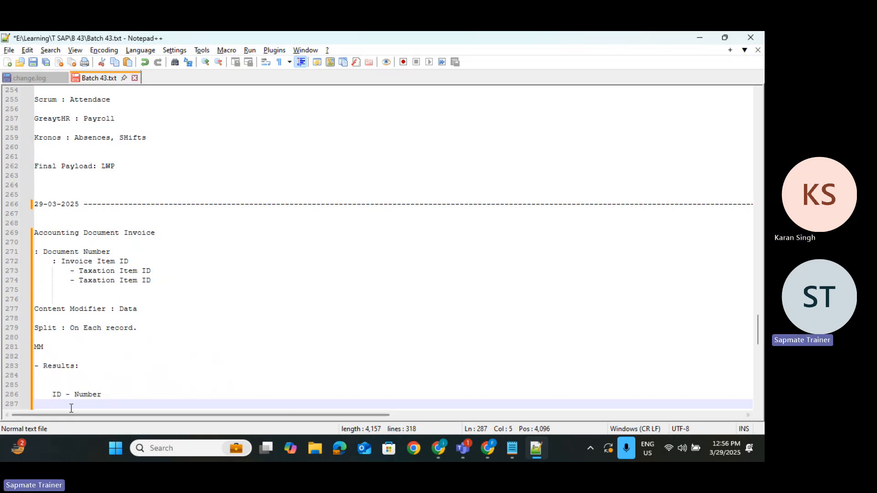
scroll(106, 340, "down", 3)
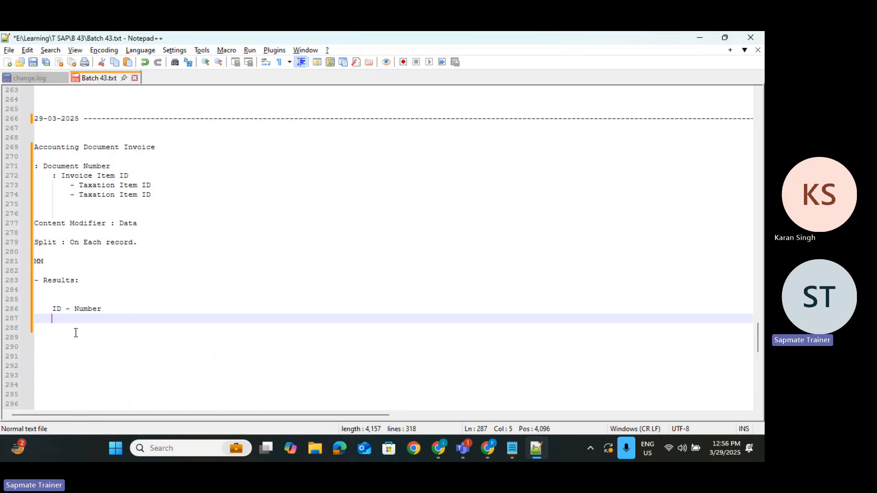
type("Invoice ID")
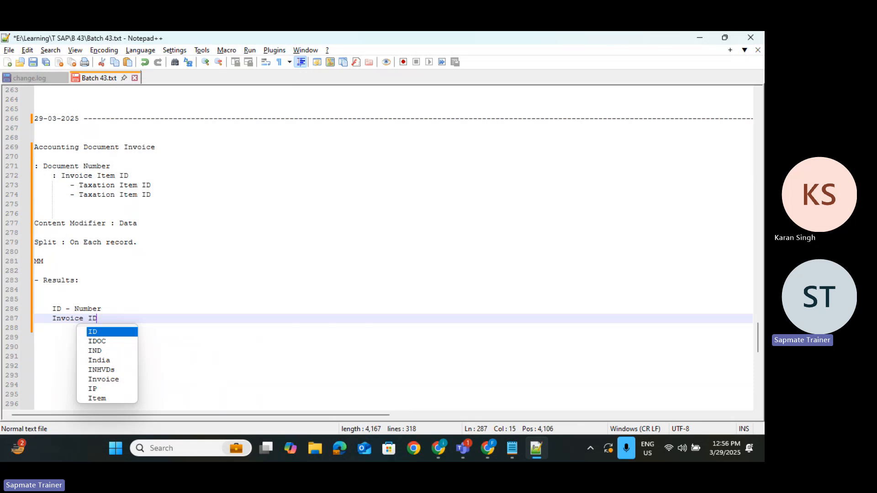
key("alt+Tab")
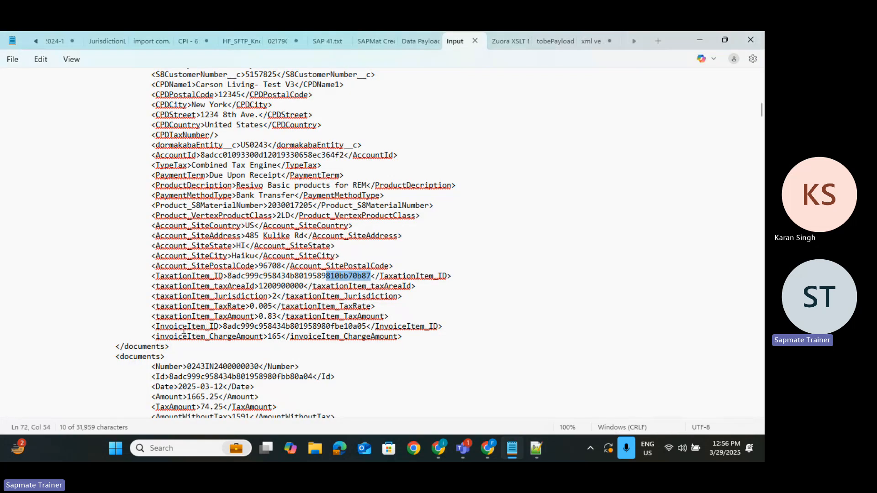
double_click(175, 327)
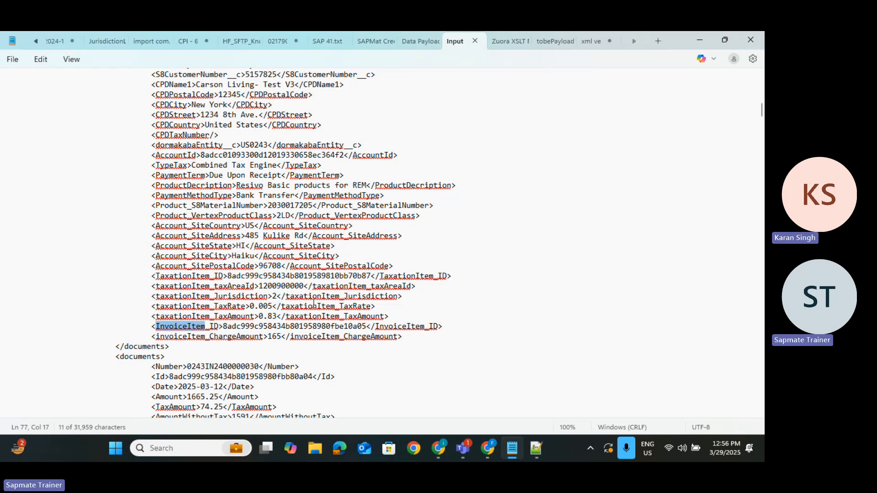
key("alt+Tab")
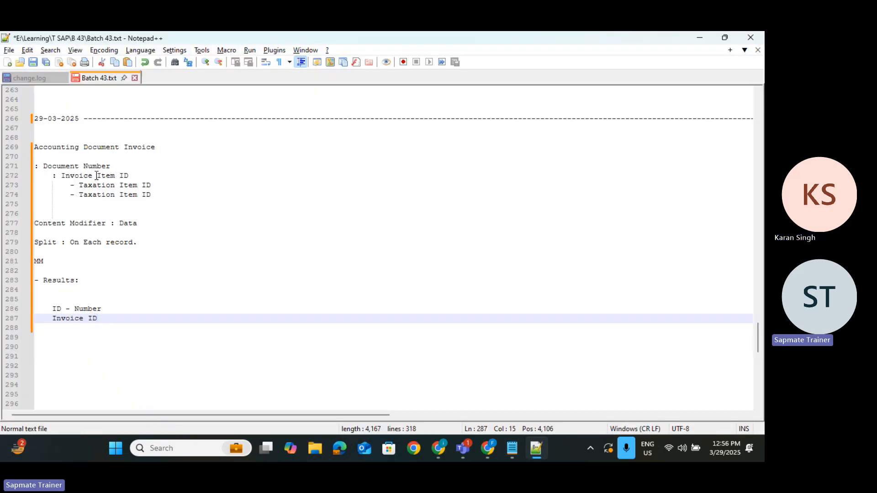
Step: Add the line "Tax ID - Taxation Item ID" below Invoice ID, copying the field name from the hierarchy above
key("Return")
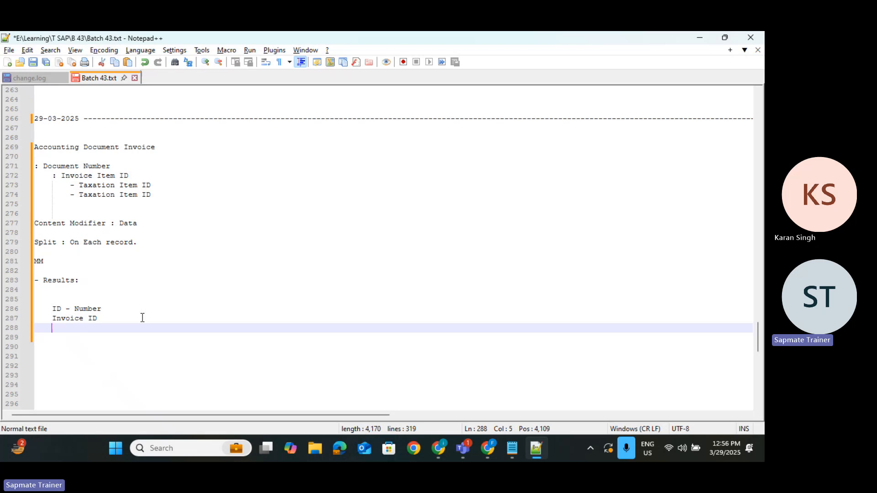
type("Tax I")
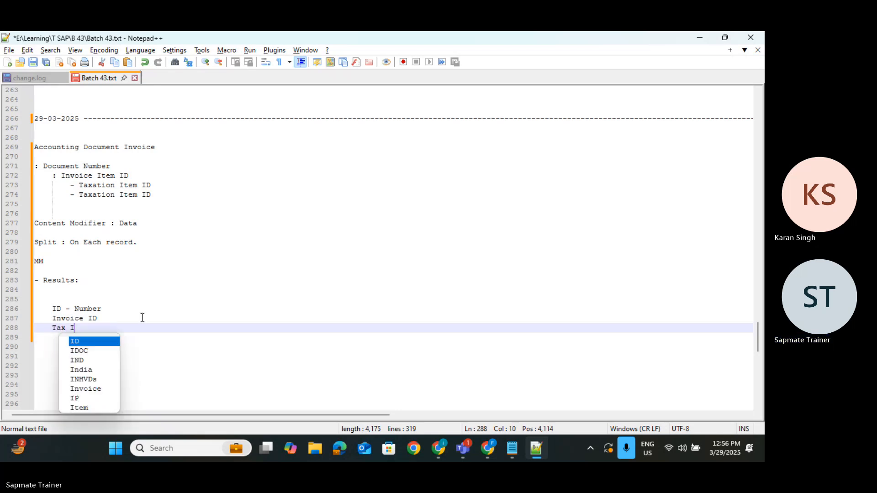
type("D -")
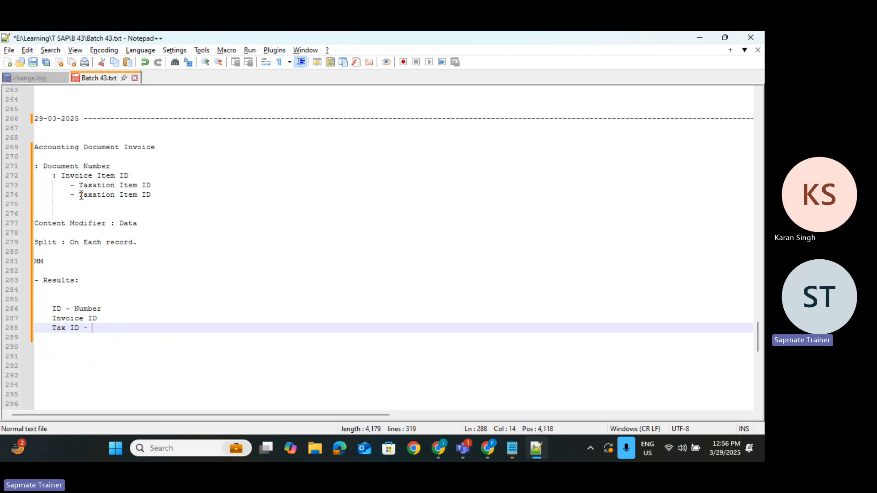
left_click_drag(79, 195, 151, 197)
key("ctrl+c")
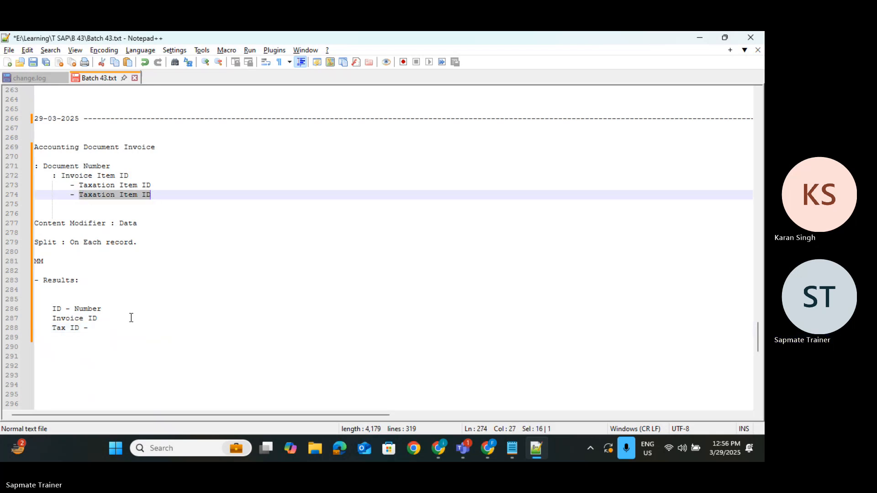
left_click(99, 328)
key("ctrl+v")
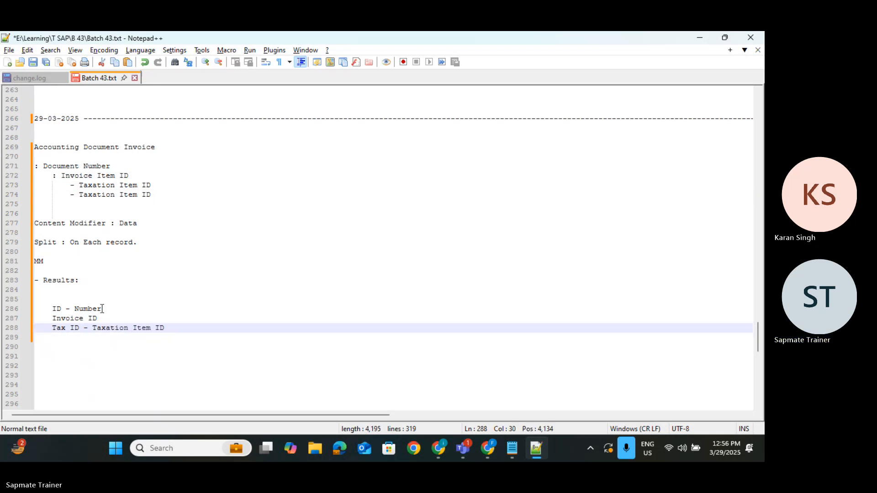
Step: Complete the Invoice ID line as "Invoice ID - Invoice Item ID" by copying the field name from the hierarchy
left_click(107, 320)
type("-")
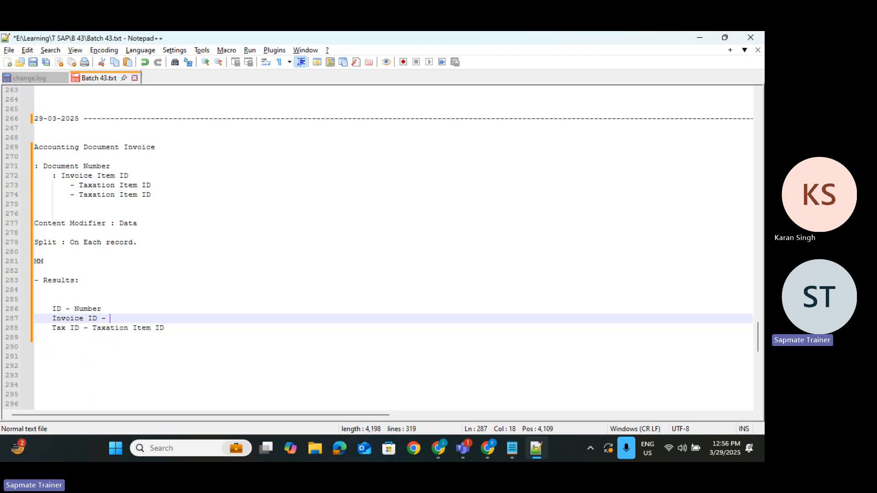
left_click(62, 176)
left_click_drag(62, 176, 130, 176)
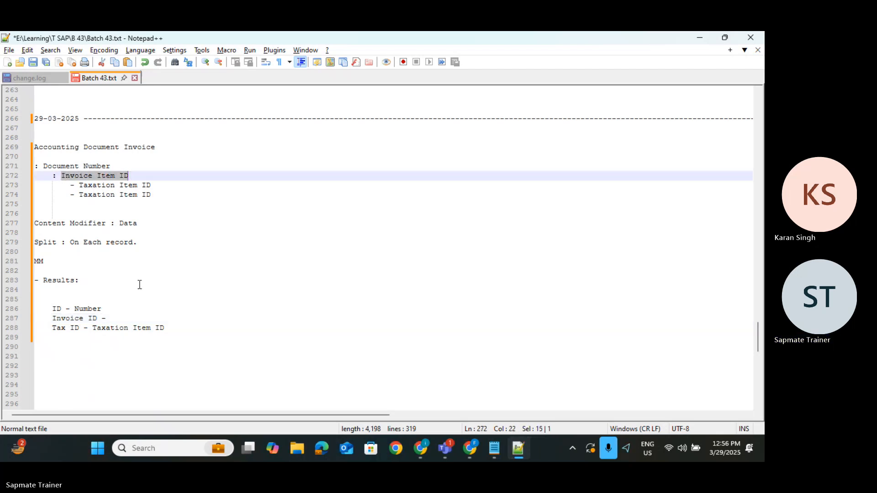
left_click(120, 318)
key("ctrl+v")
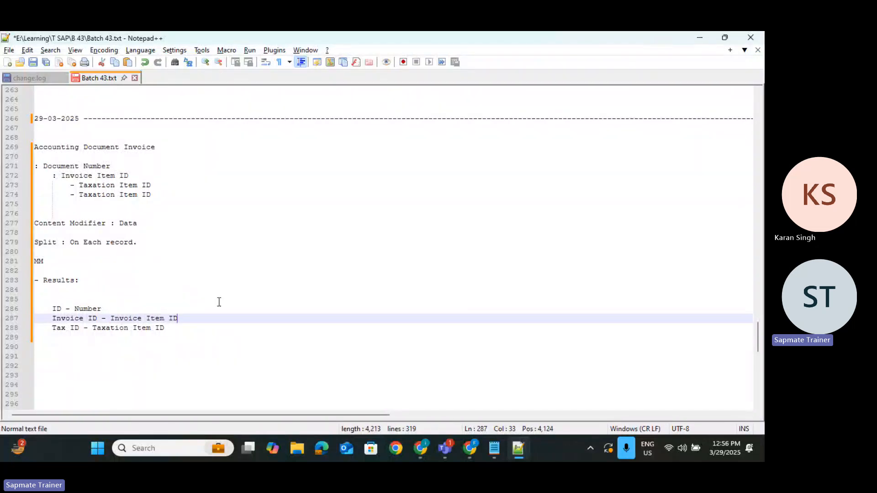
left_click(175, 329)
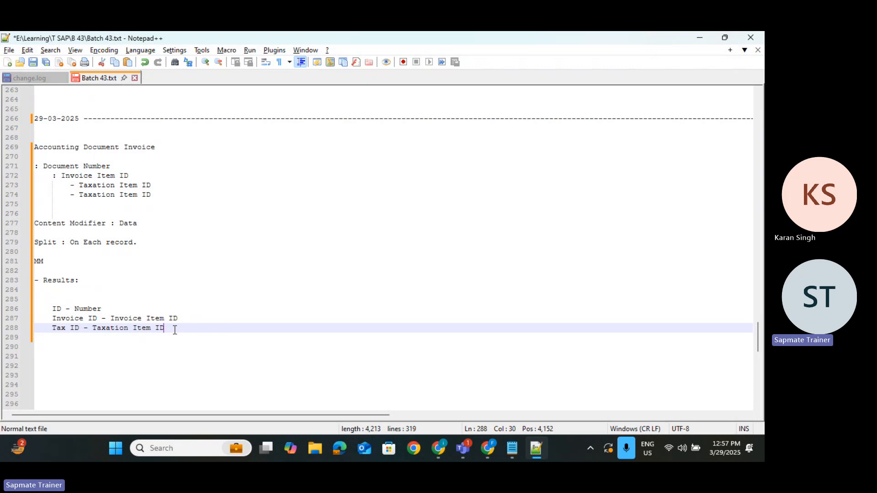
Step: Add an "Amount" line below Tax ID in the Results list, and locate the Amount tag in the Notepad Input payload
key("Return")
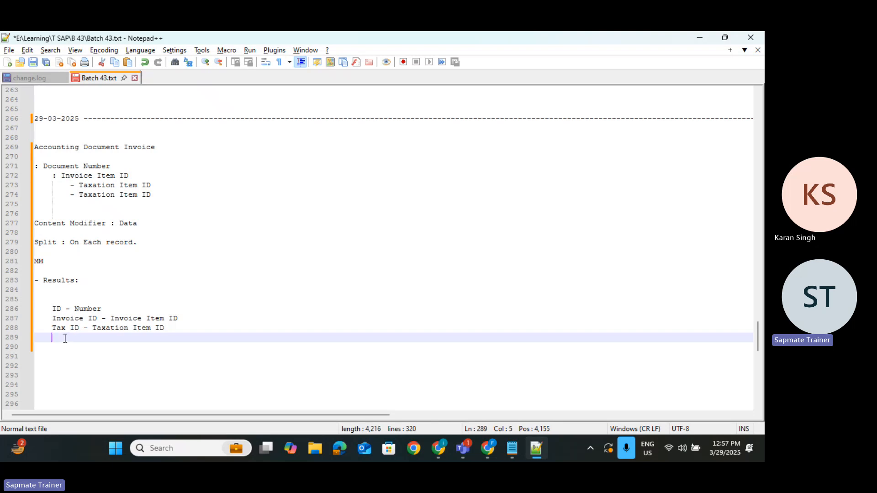
type("Amount")
key("alt+Tab")
scroll(168, 179, "up", 10)
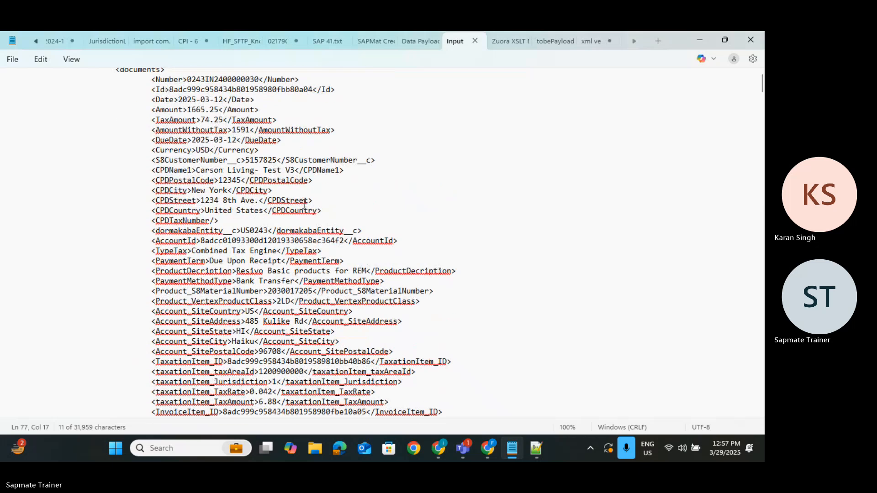
double_click(168, 176)
key("ctrl+c")
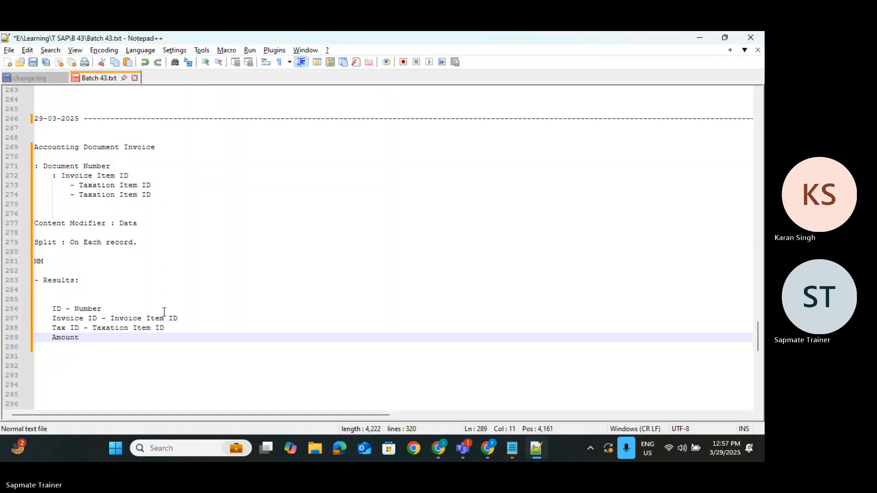
Step: Back in the Notepad++ notes, add a "Date" line below Amount and check it against the Notepad Input payload
key("Return")
type("Date")
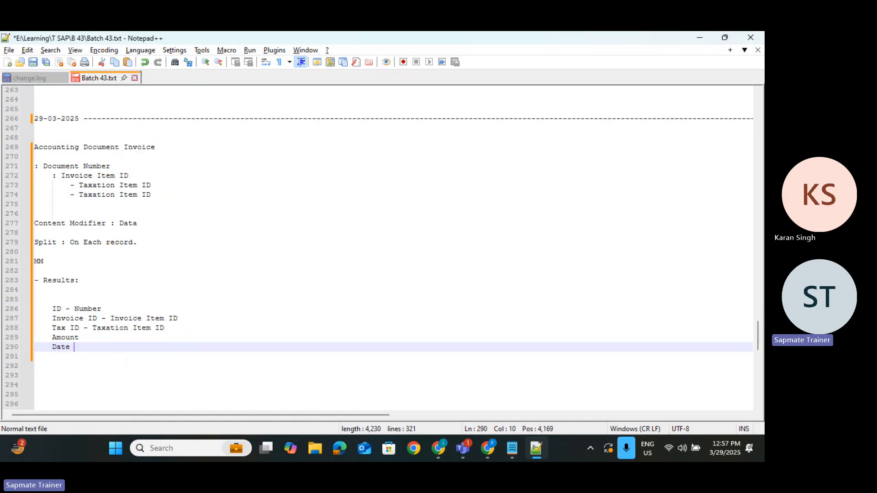
key("alt+Tab")
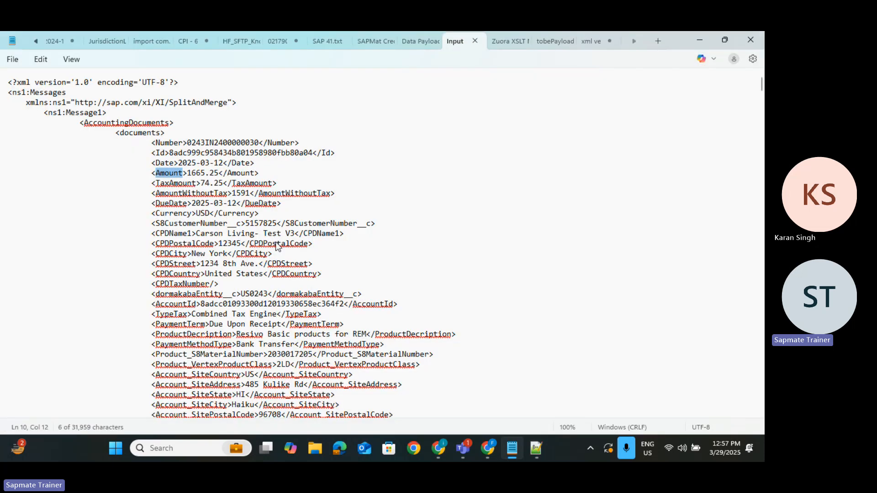
key("alt+Tab")
Step: Add a "Tax details:" line below Date with an indented "Tax Amount" entry under it
key("Return")
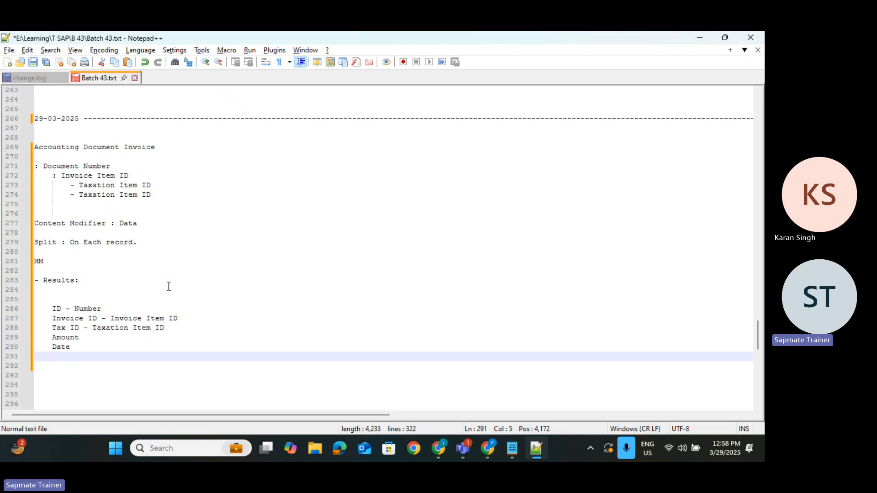
type("Tax details")
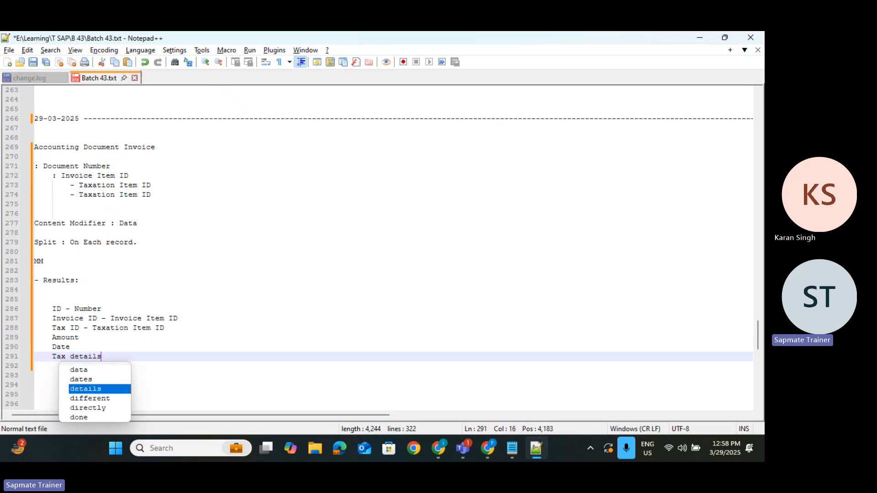
type(":")
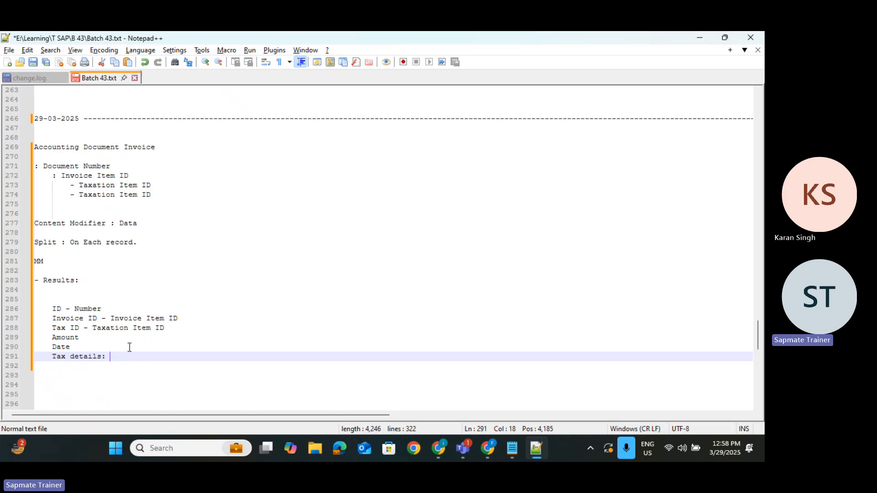
key("Return")
key("Tab")
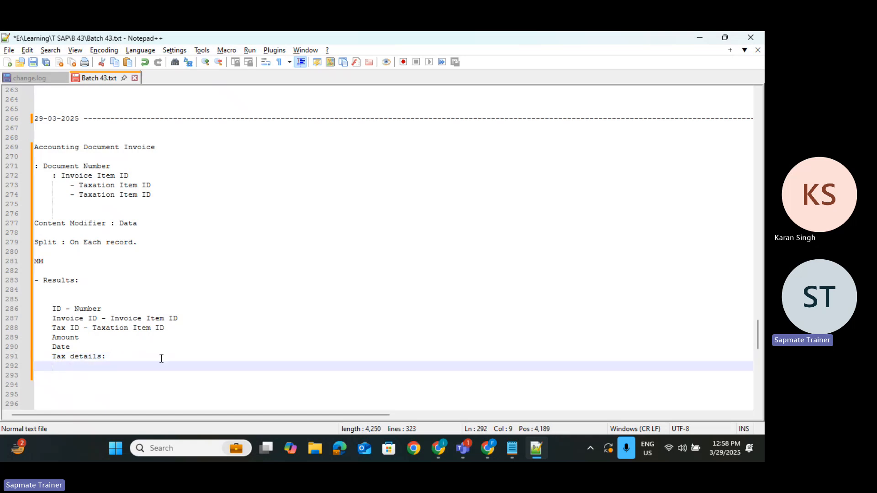
type("Tax Amount")
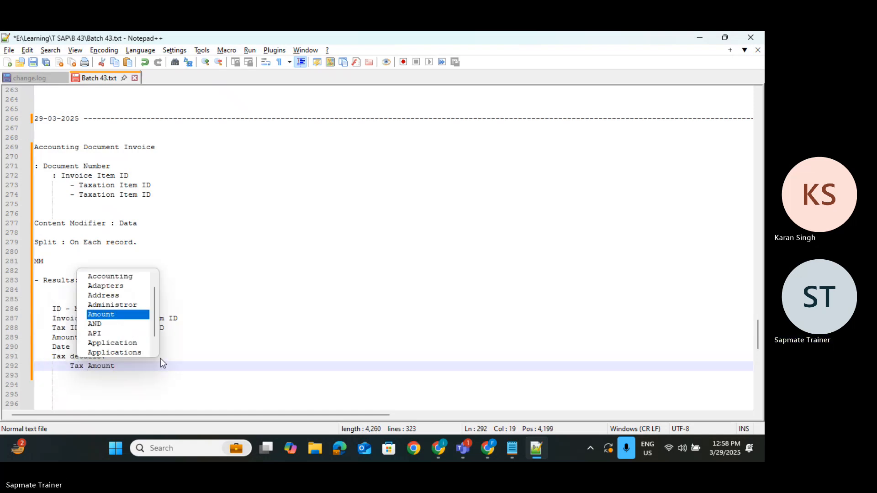
Step: Check the TaxAmount and AmountWithoutTax tags in the Notepad Input payload, and add "Tax Rate" under Tax Amount in the Notepad++ notes
key("alt+Tab")
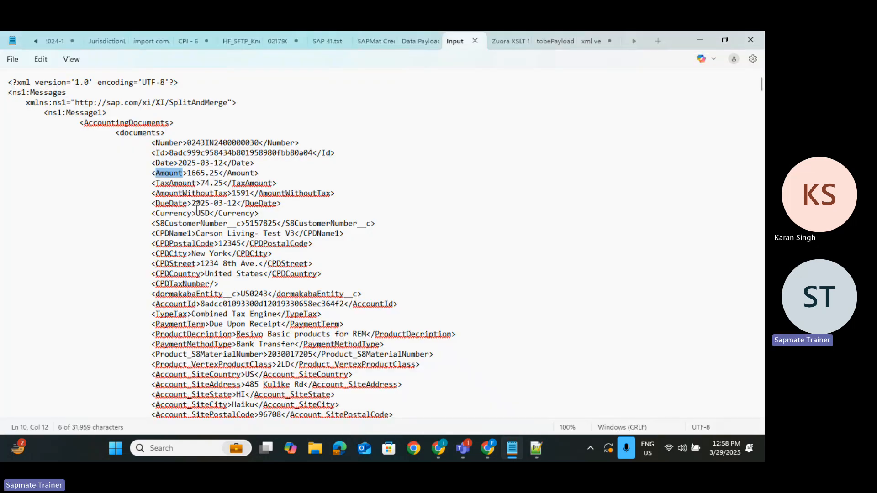
key("alt+Tab")
key("ctrl+v")
key("alt+Tab")
left_click(184, 193)
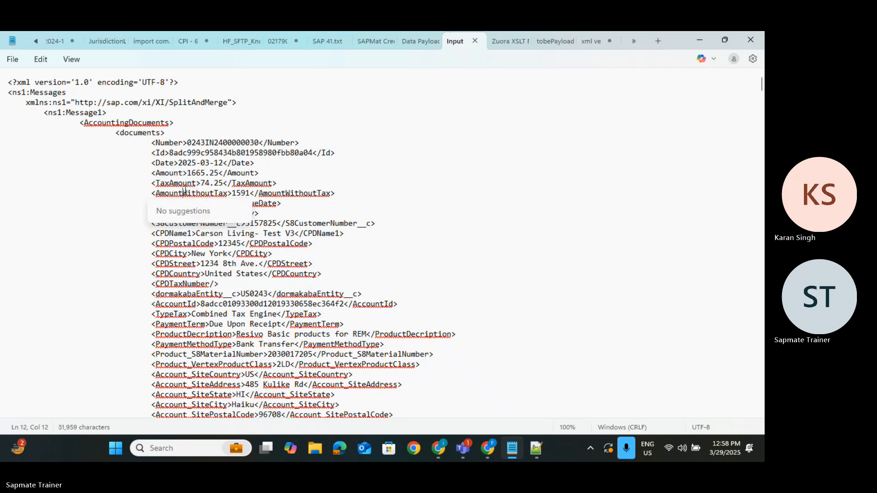
triple_click(184, 193)
left_click(185, 192)
key("alt+Tab")
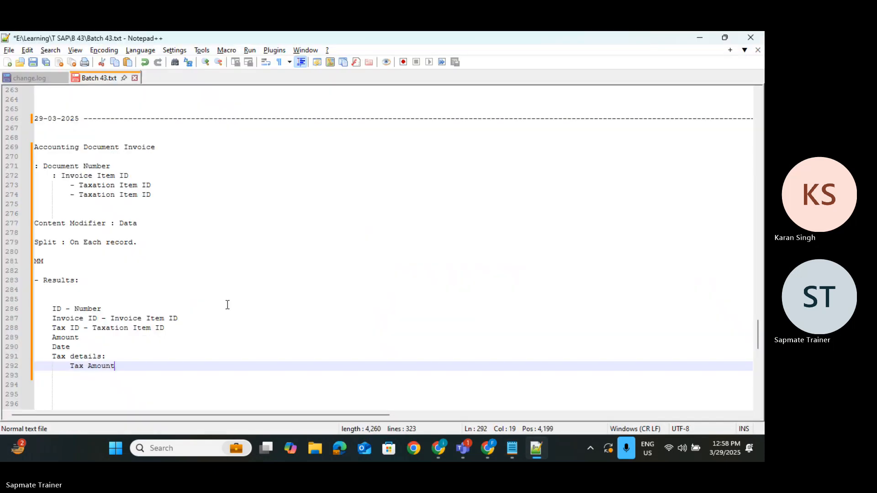
key("Return")
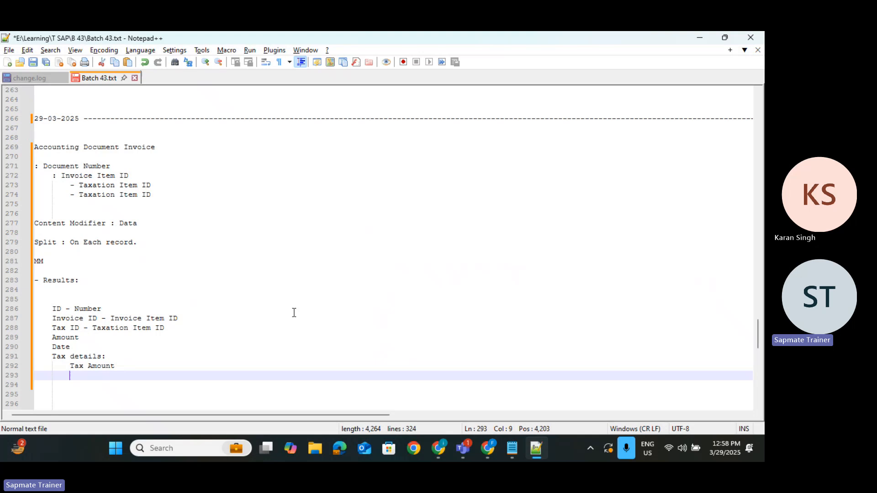
type("Tax Rate")
key("Return")
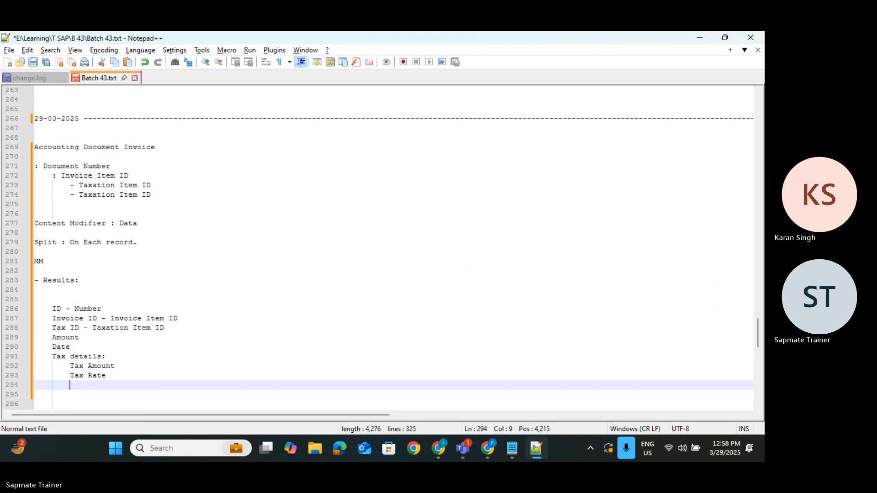
Step: Review the taxation item tags in the Notepad Input payload, and add "Taxation Amount Based" below Tax Rate in the Notepad++ notes
key("alt+Tab")
scroll(344, 285, "down", 10)
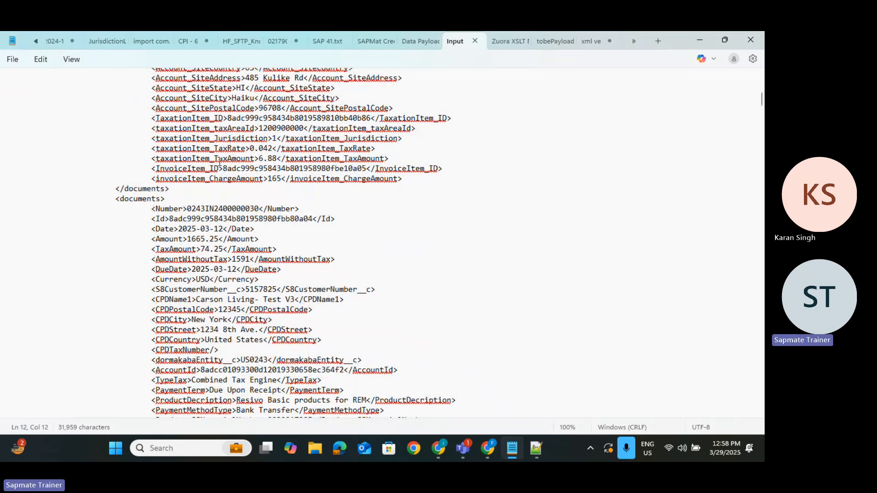
scroll(263, 159, "up", 10)
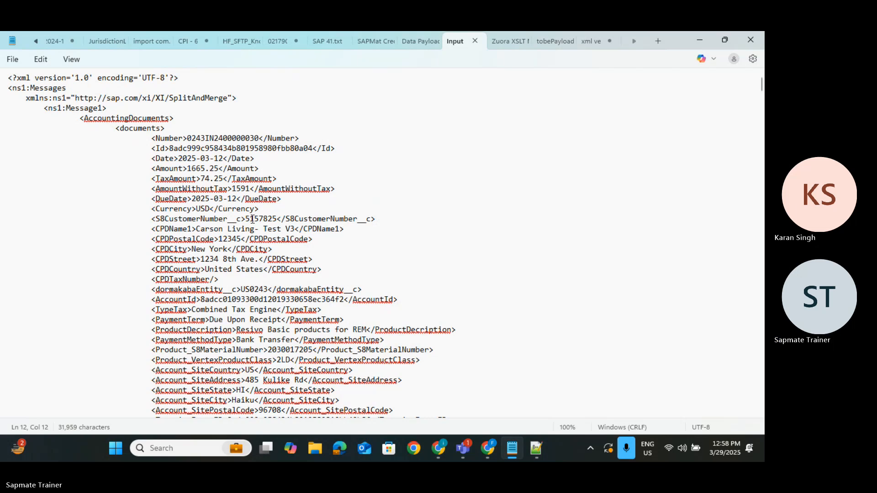
key("alt+Tab")
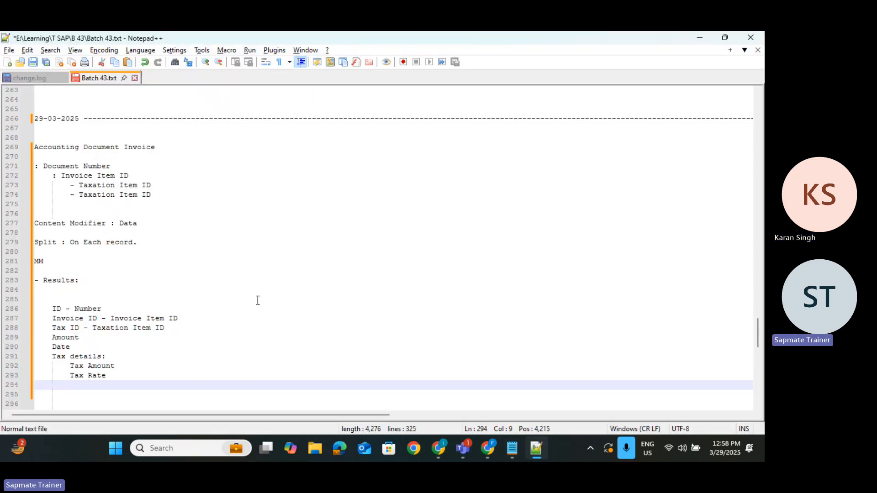
type("Taxa")
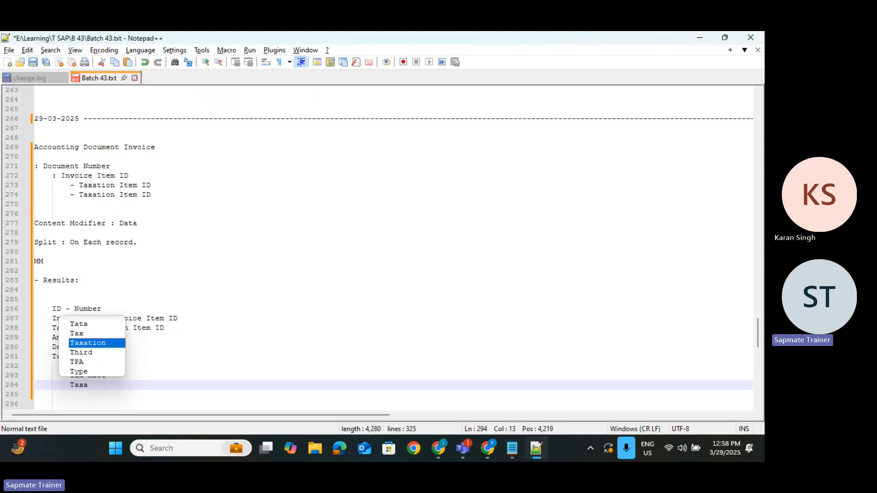
type("tion Amount ")
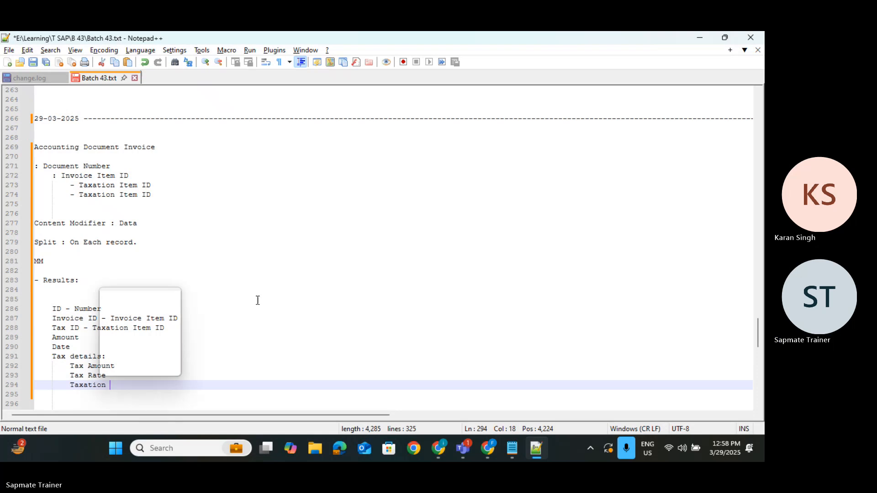
type("Based")
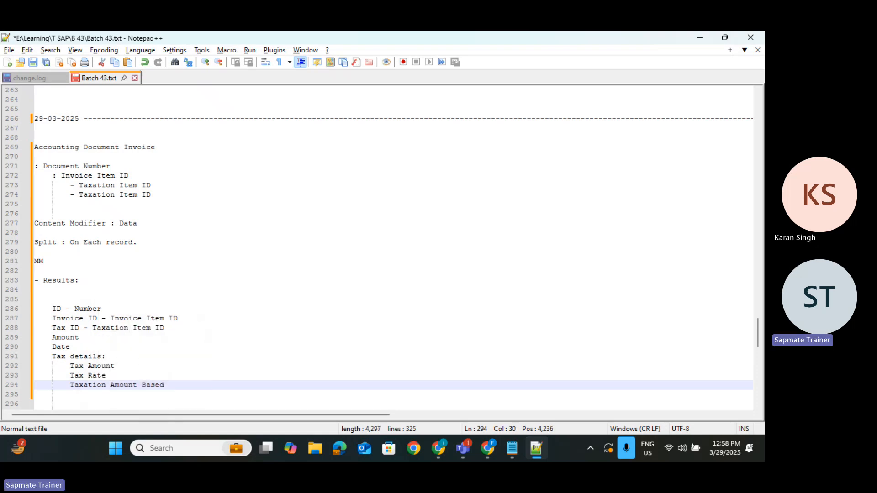
Step: Add an "Amount without Tax" entry below Taxation Amount Based
key("Return")
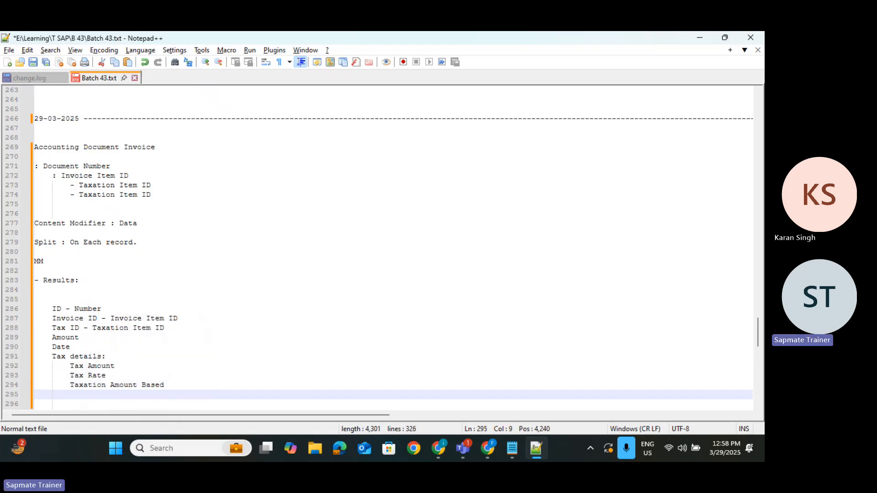
type("Amount with")
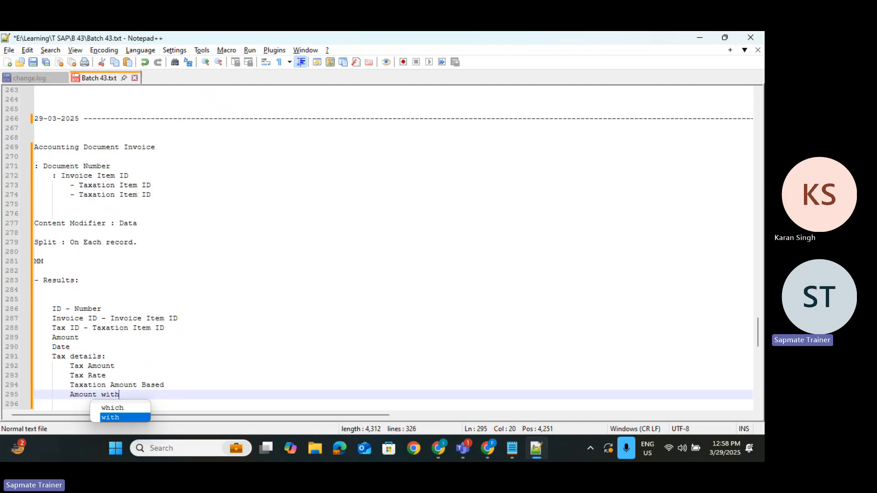
type("out Tax")
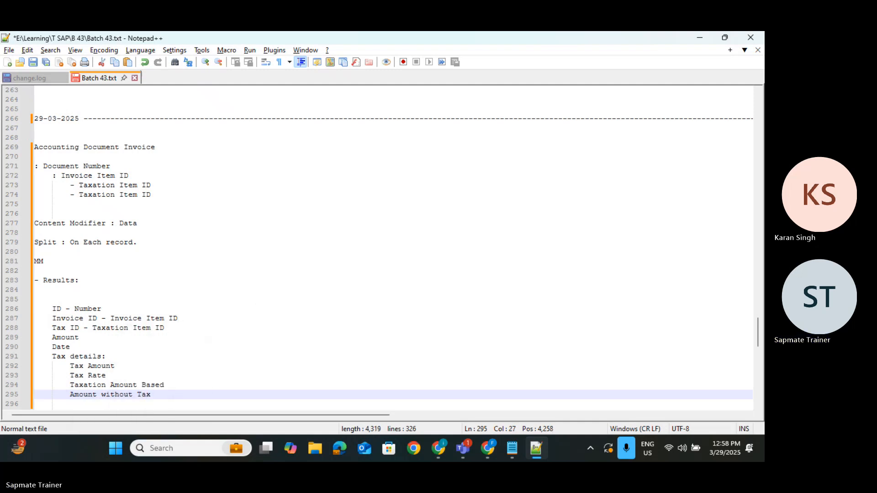
Step: Check the invoice item charge amount tag in the Notepad Input payload, and add "Charge Amount" as the last Tax details entry in Notepad++
key("alt+Tab")
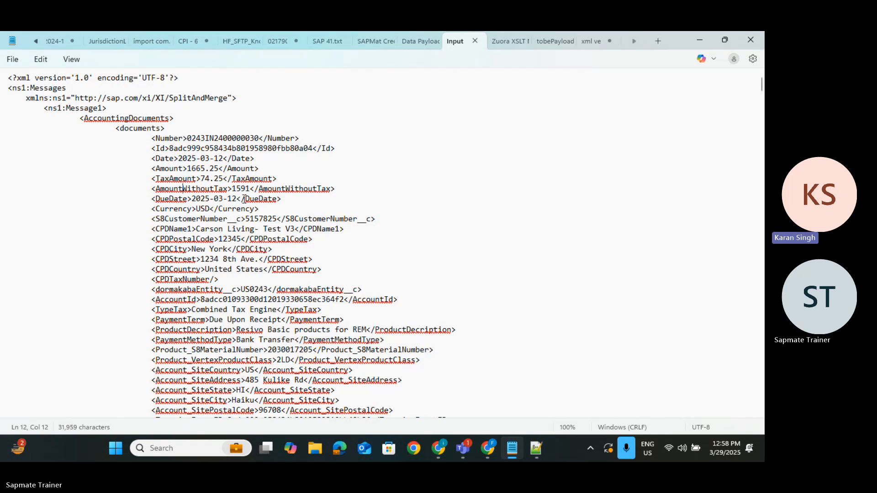
scroll(212, 255, "down", 8)
scroll(212, 255, "down", 2)
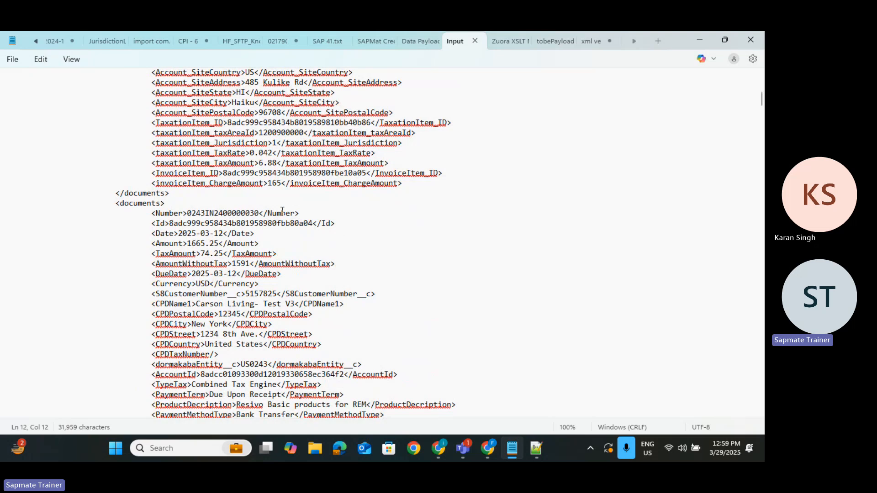
key("alt+Tab")
key("Return")
type("Cha")
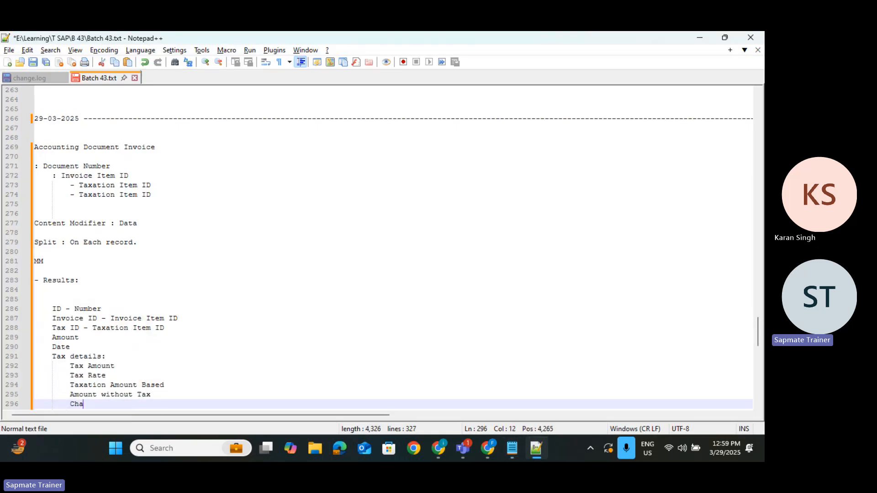
type("rge Amount")
Step: Add a "Currency" line below Charge Amount, indented at the same level as Tax details
key("Return")
key("Return")
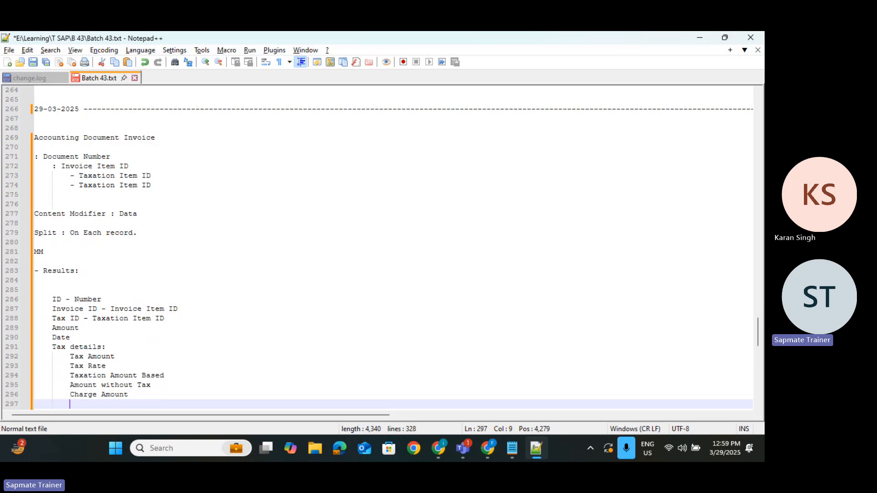
key("BackSpace")
type("Currency")
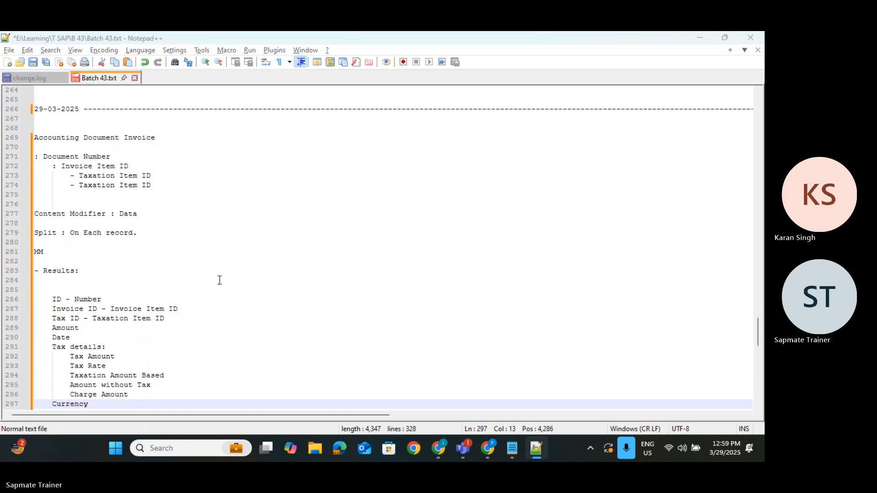
Step: Check the Currency tag in the first documents record of the Notepad Input payload
key("alt+Tab")
scroll(234, 161, "up", 2)
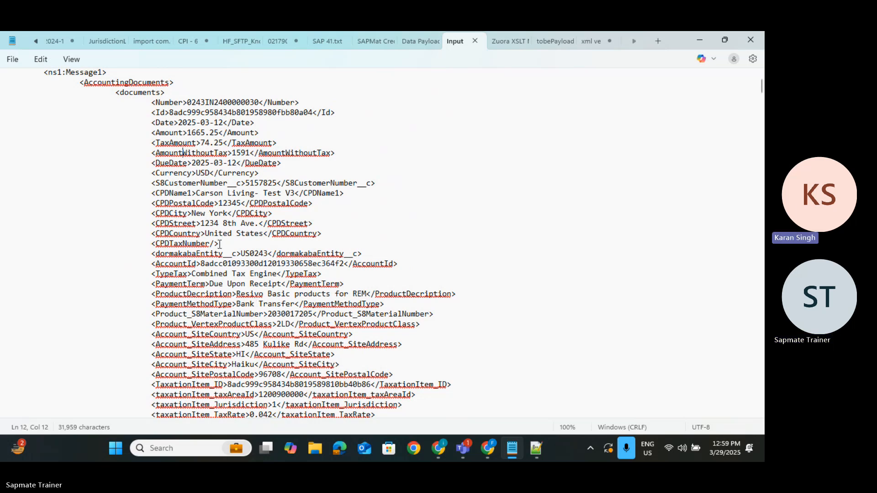
left_click(174, 173)
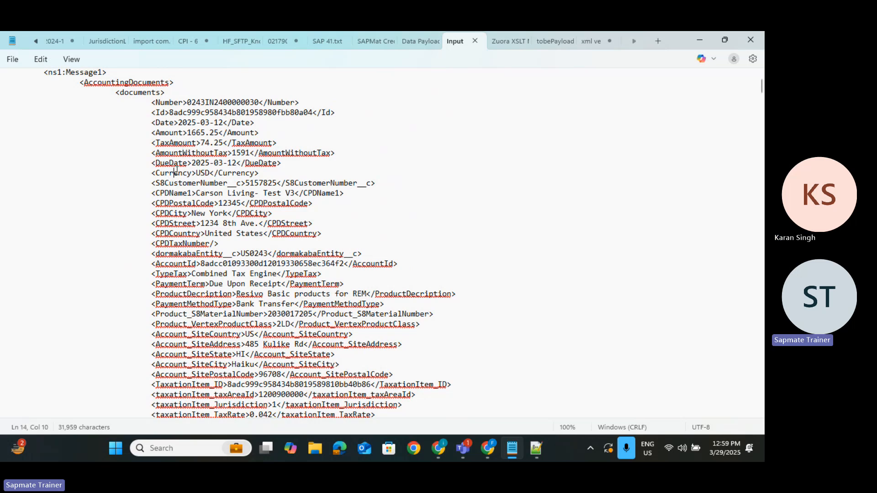
double_click(174, 172)
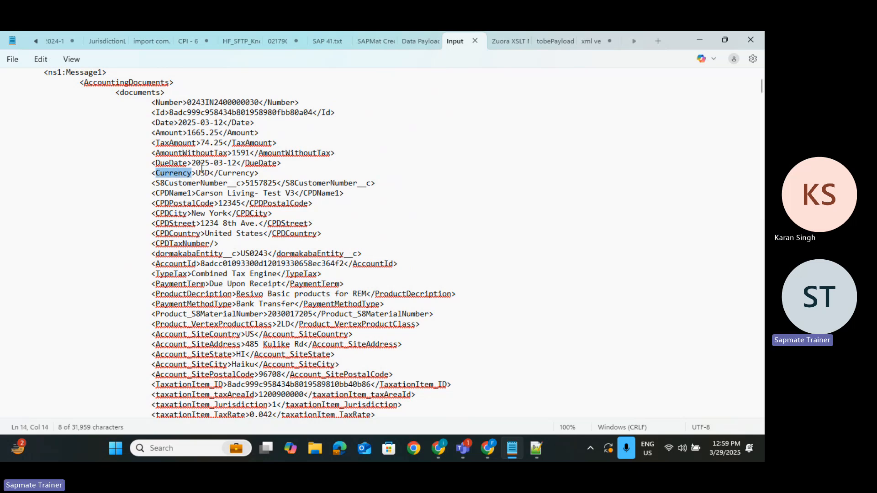
Step: Examine the repeated documents records in the Input payload, comparing their taxation item, invoice item and charge amount tags
scroll(247, 319, "down", 2)
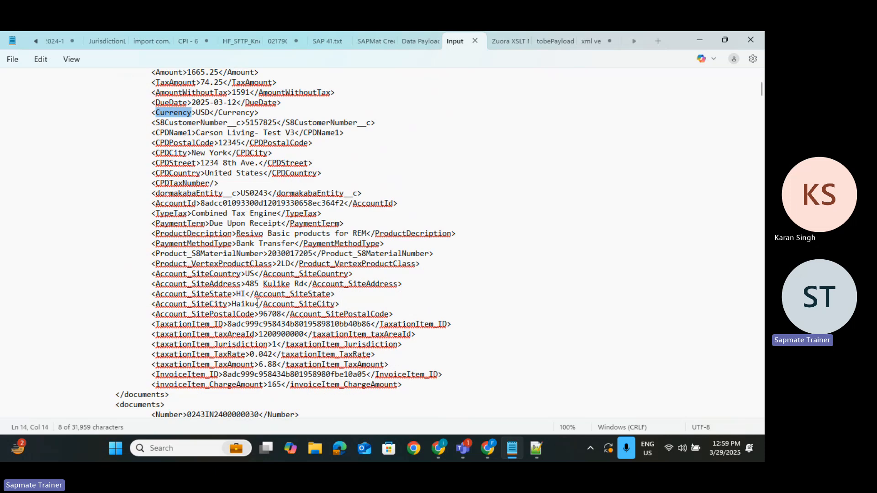
scroll(261, 350, "down", 10)
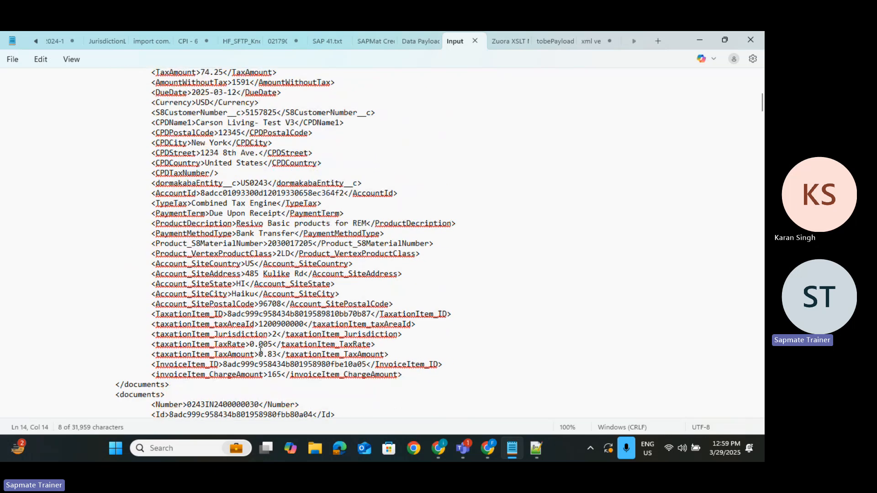
scroll(295, 281, "down", 15)
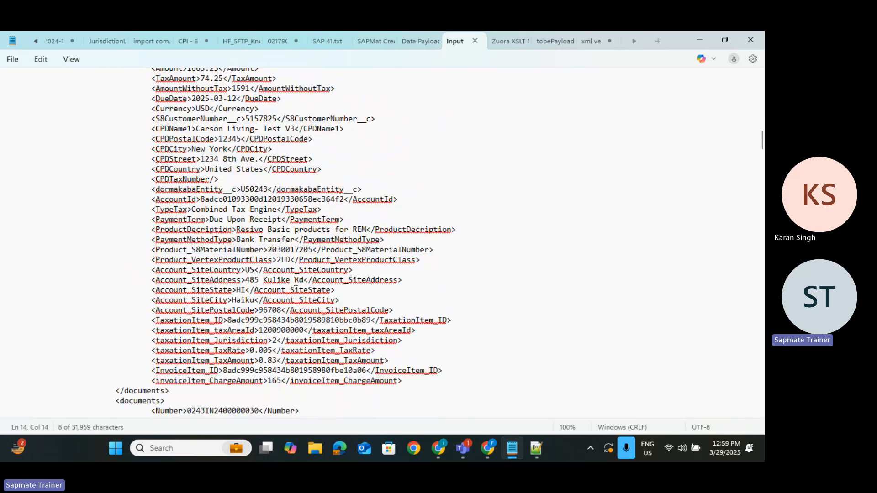
scroll(267, 276, "down", 7)
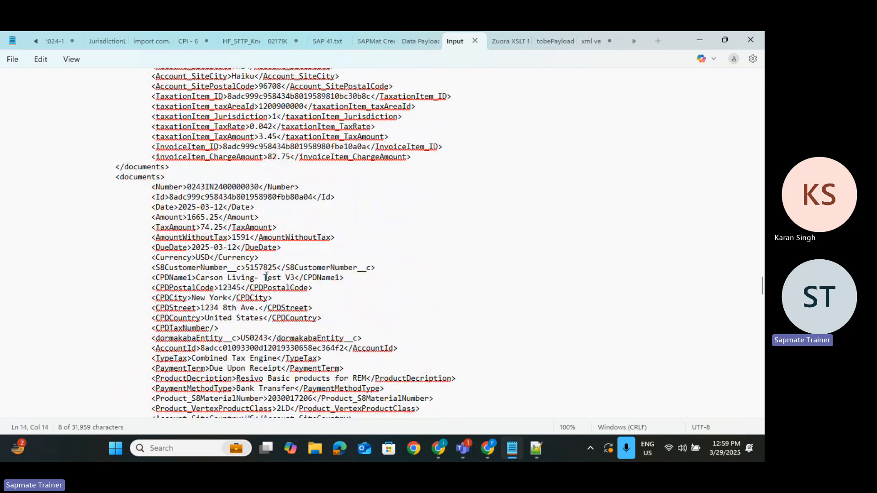
scroll(256, 264, "up", 3)
scroll(241, 254, "down", 4)
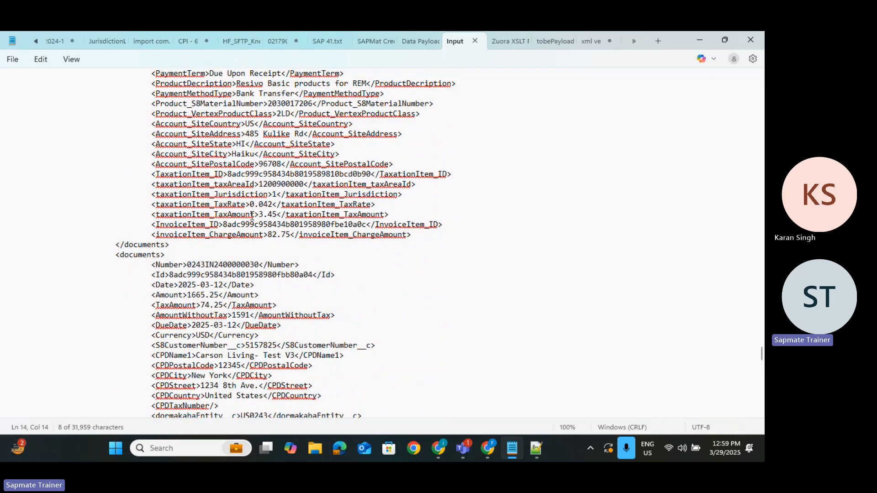
scroll(251, 201, "up", 1)
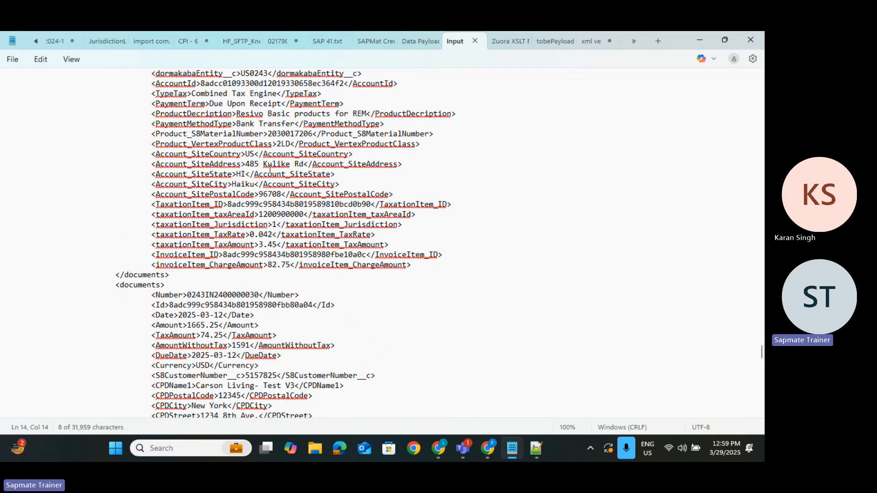
scroll(296, 152, "up", 3)
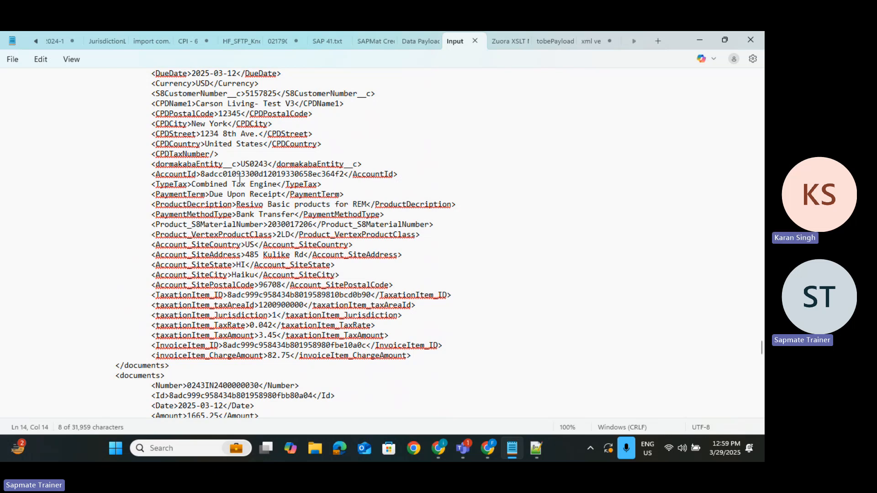
left_click(272, 187)
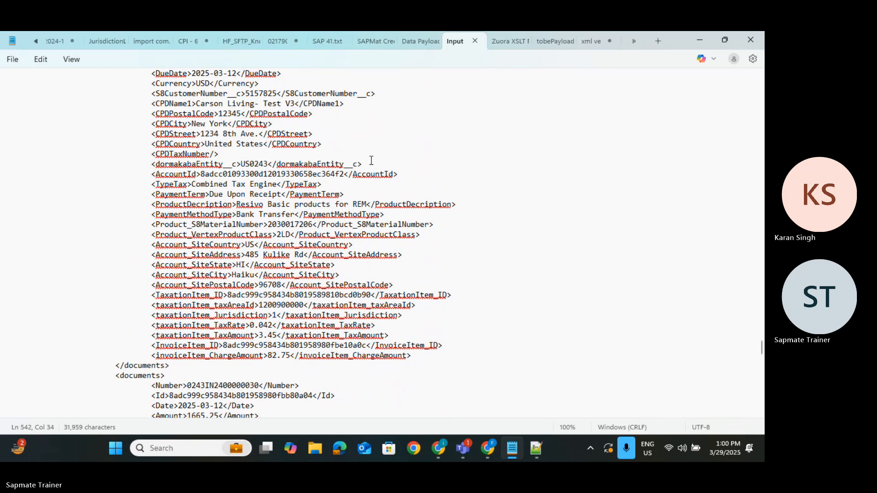
scroll(352, 279, "down", 1)
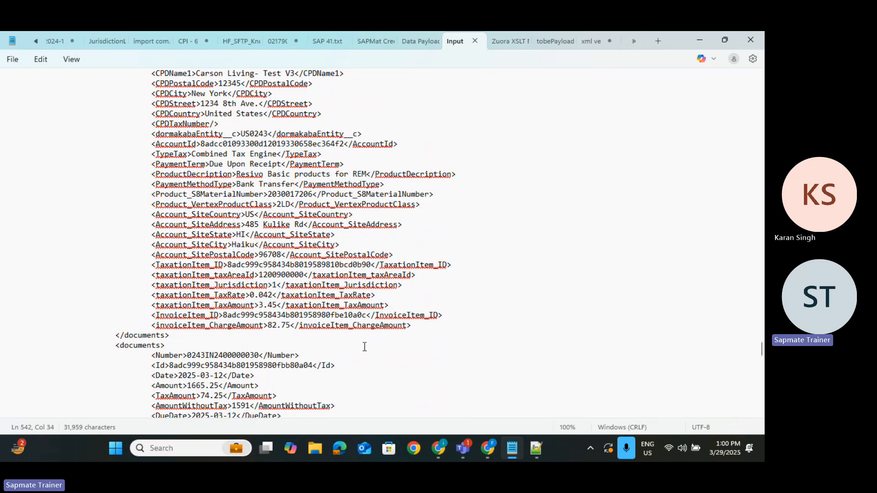
scroll(287, 363, "down", 4)
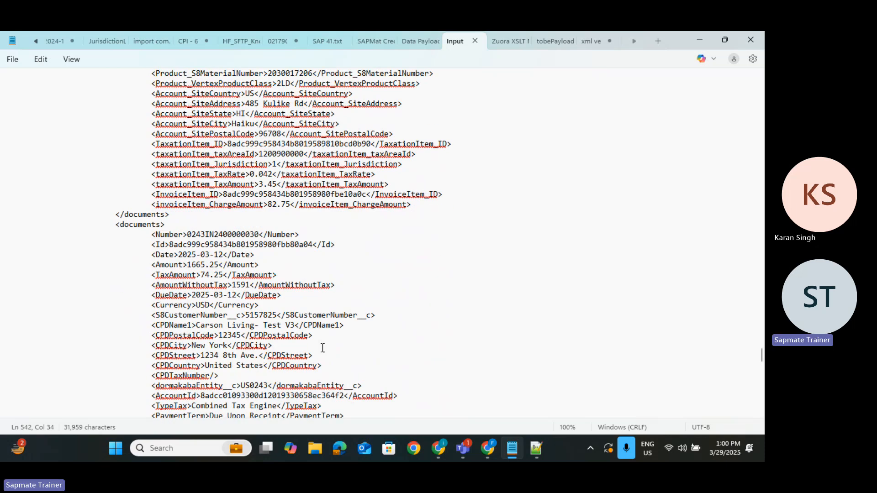
scroll(298, 273, "down", 5)
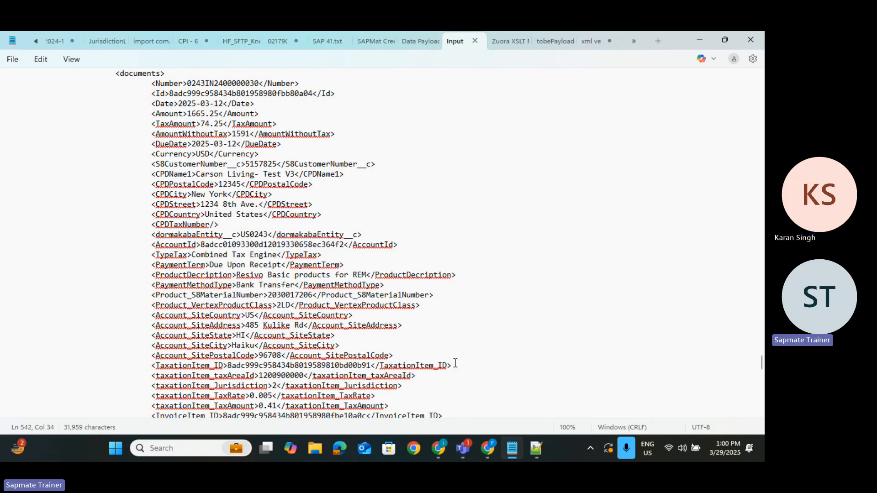
scroll(311, 363, "down", 3)
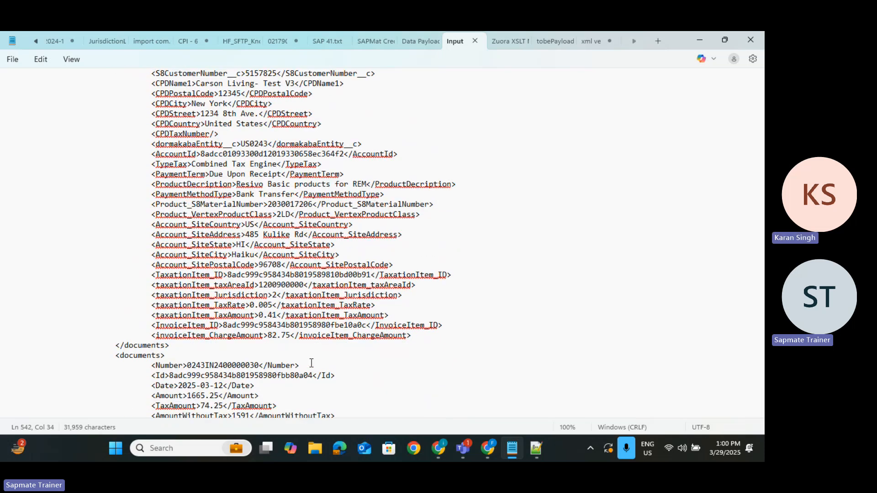
Step: Highlight the Product_S8MaterialNumber line in the Input payload and check the Batch 43 field list in Notepad++ against the payload
left_click(206, 204)
left_click_drag(207, 203, 428, 207)
left_click(448, 207)
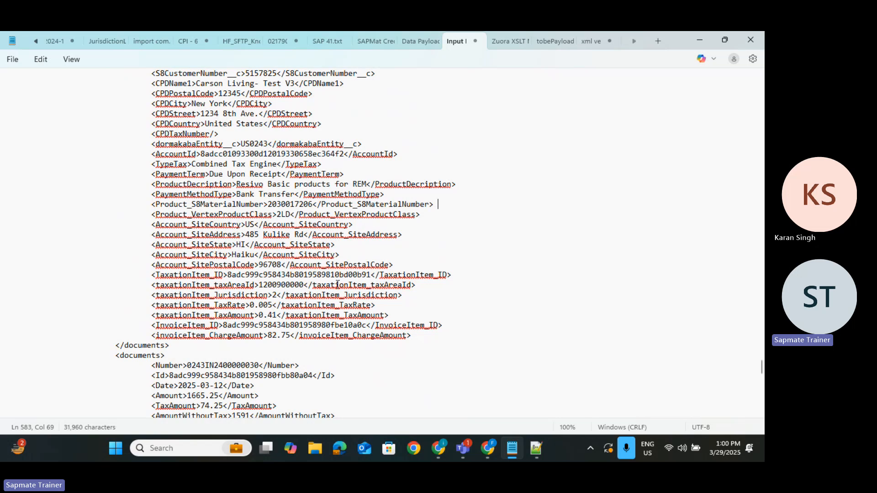
key("alt+Tab")
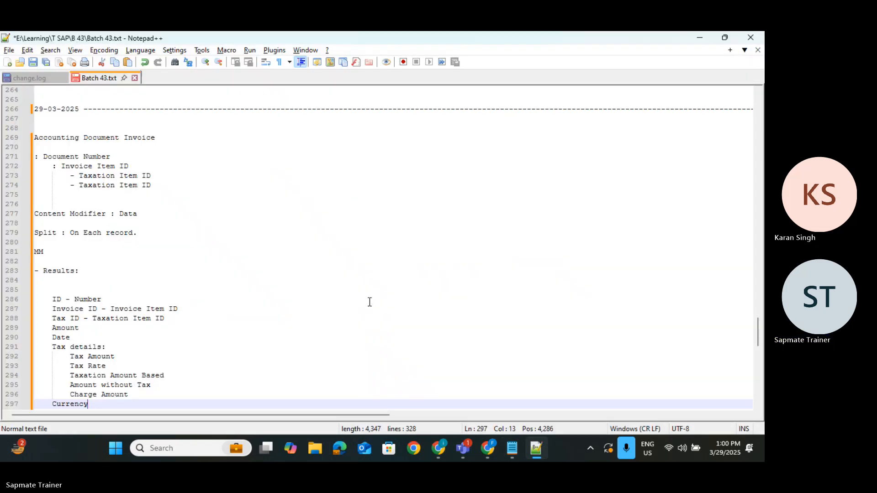
key("alt+Tab")
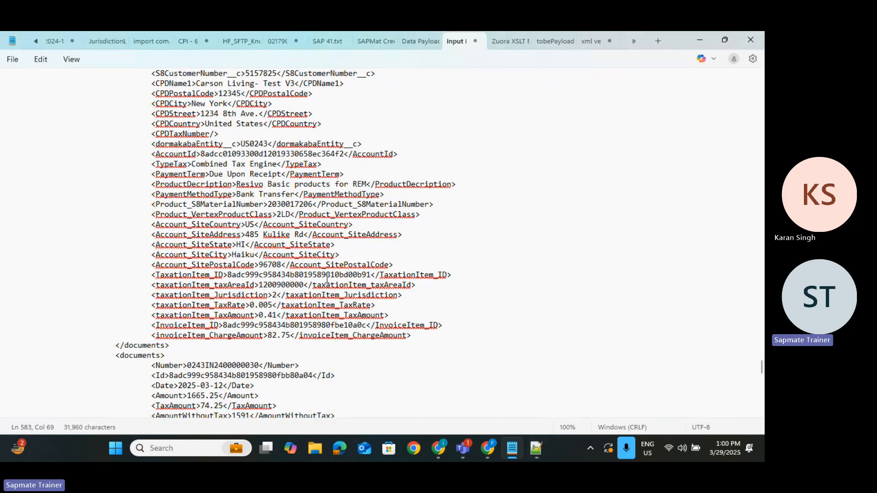
Step: Add a "Tax Area ID :" line below Currency in the Notepad++ notes, based on the taxationItem_taxAreaId tag in the Input payload
key("alt+Tab")
scroll(215, 344, "down", 2)
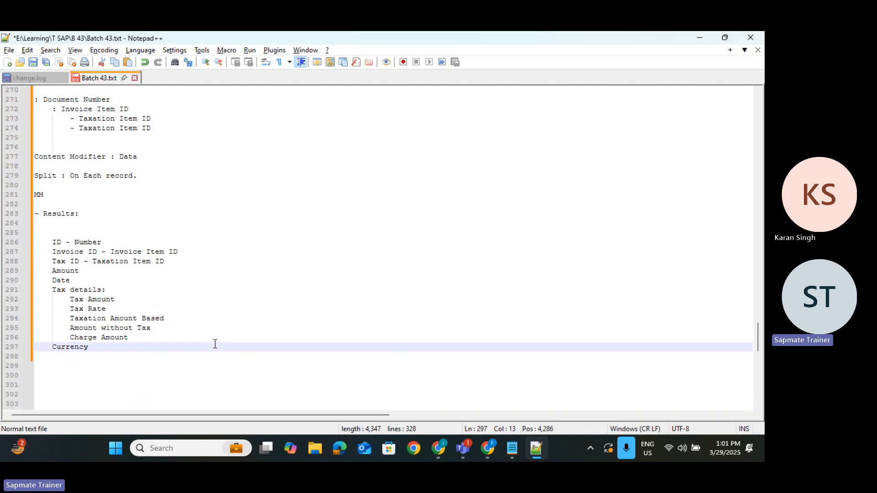
key("Return")
key("alt+Tab")
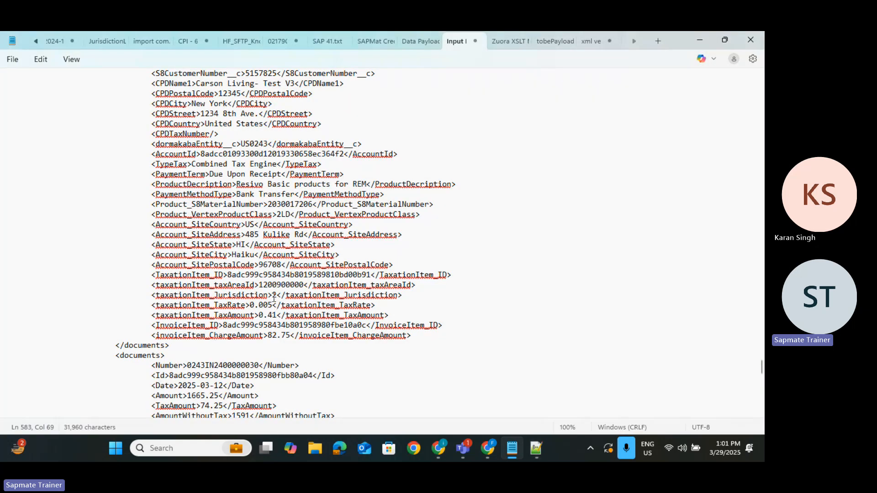
double_click(226, 286)
key("alt+Tab")
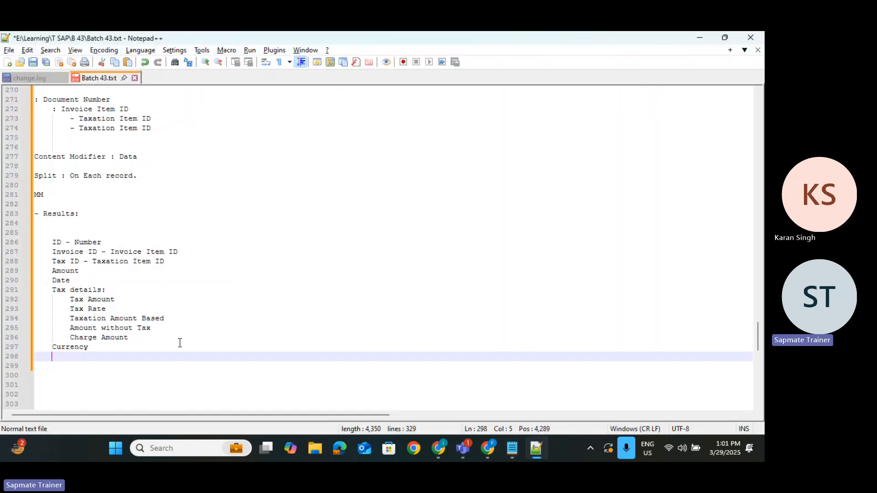
type("Tax Area ID :")
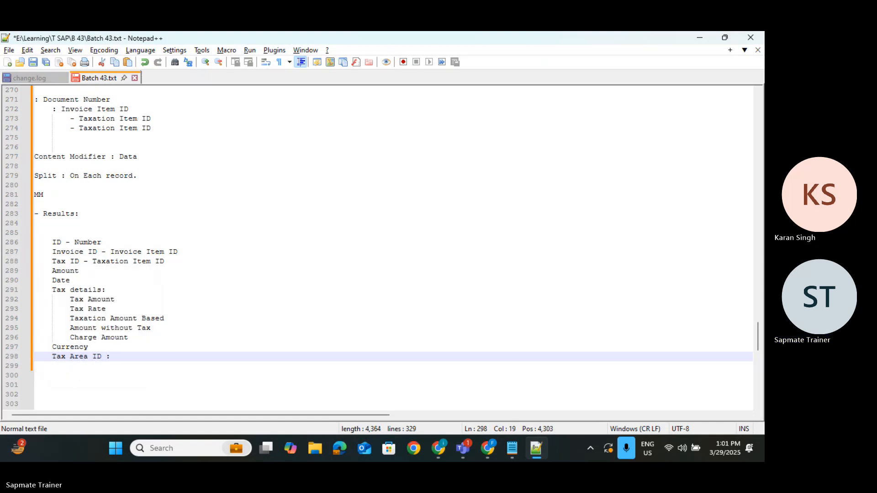
Step: Examine the taxationItem_taxAreaId value in the Notepad Input payload and delete its last digit
key("alt+Tab")
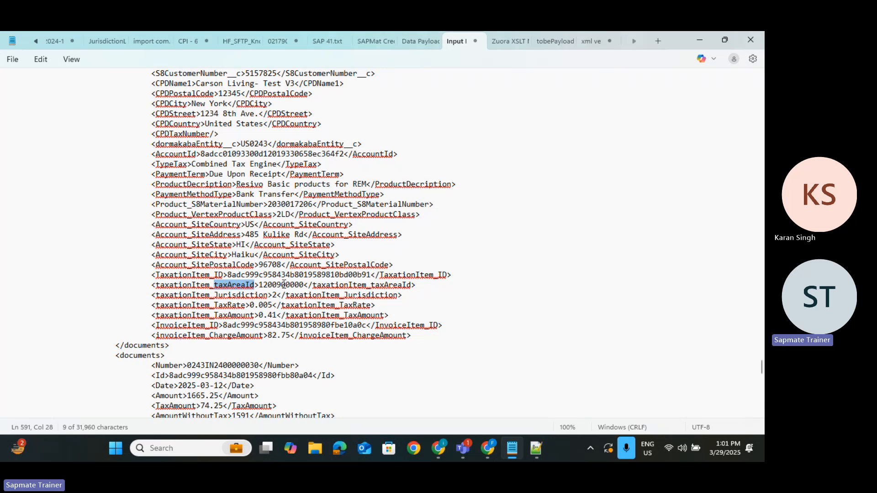
double_click(283, 284)
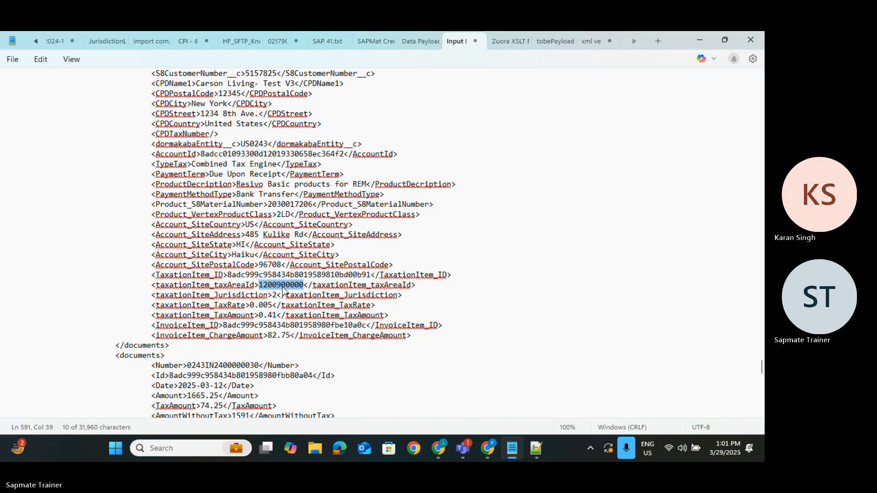
left_click(289, 286)
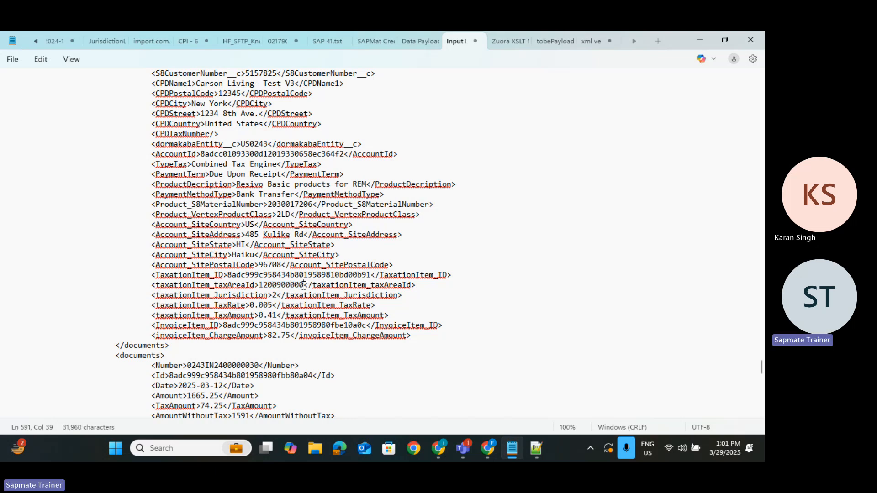
key("BackSpace")
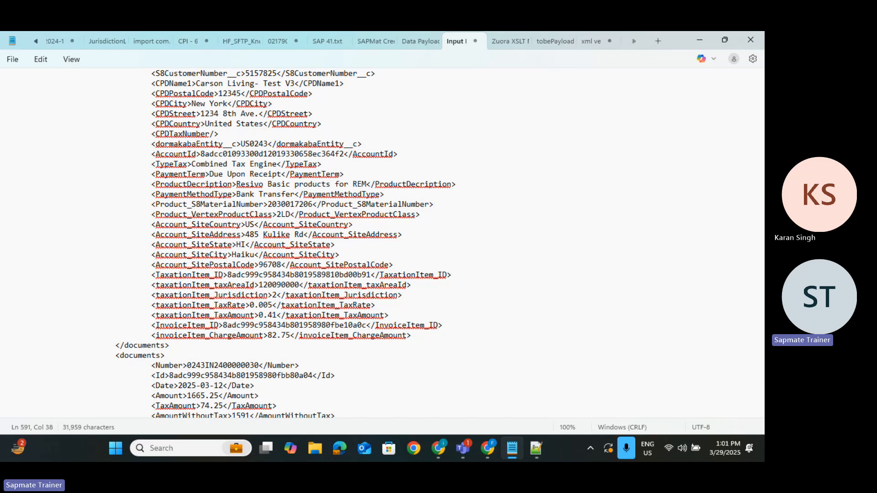
key("alt+Tab")
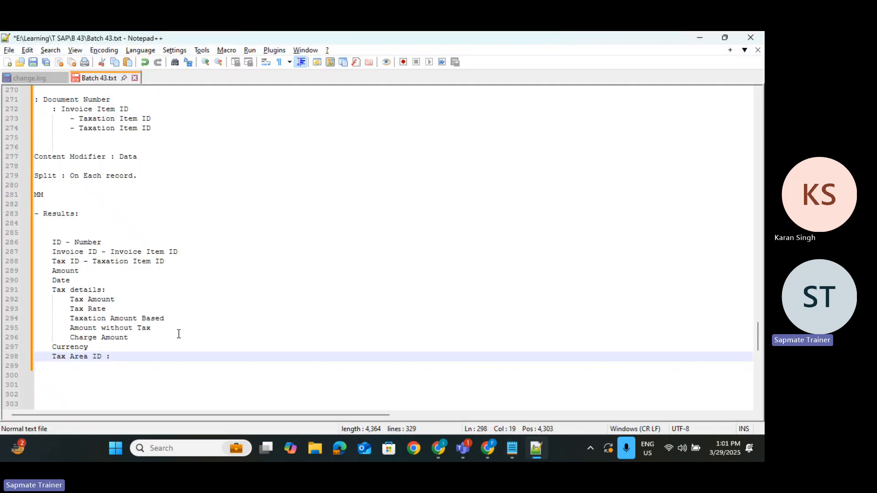
type("10 Di")
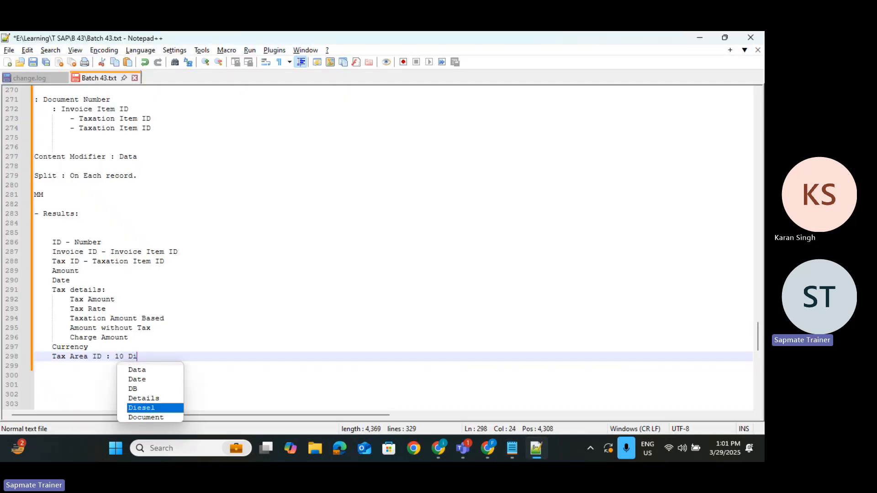
type("gits: ")
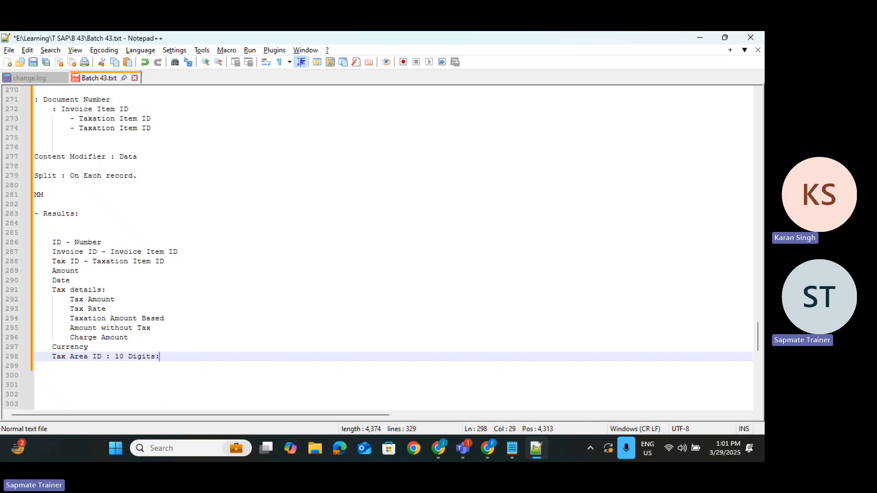
type("003")
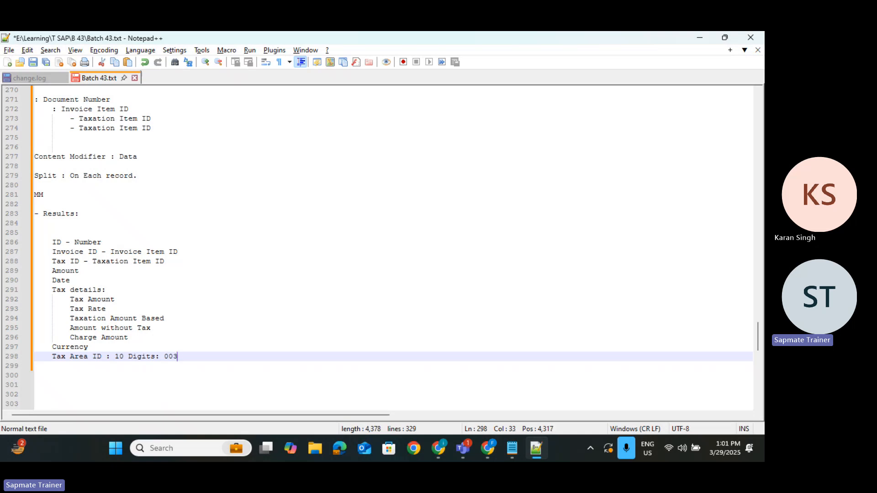
key("BackSpace")
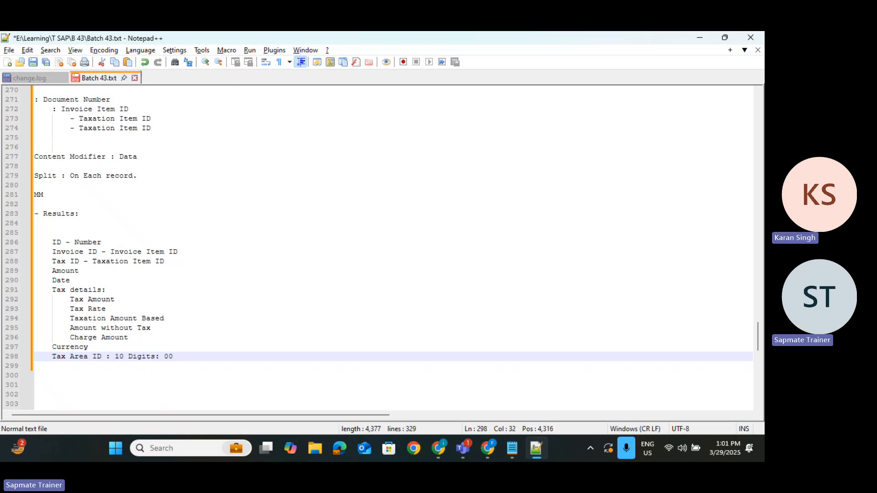
type("93794835")
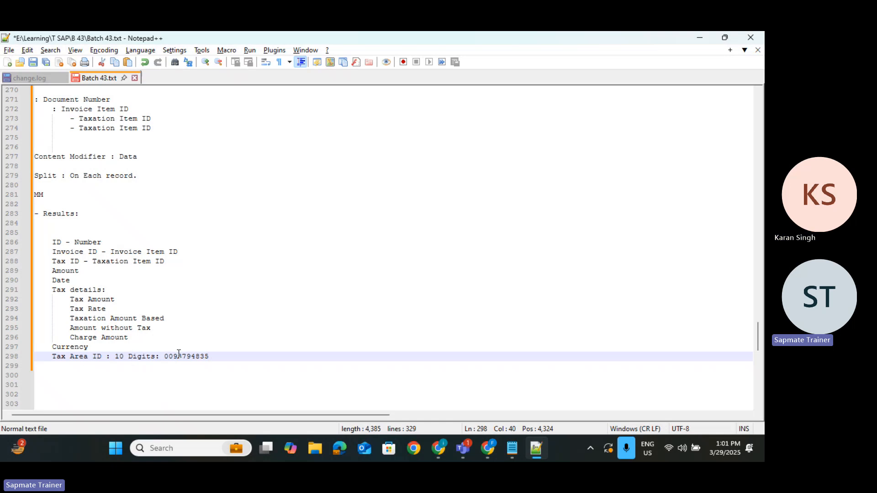
Step: Glance at the Input payload, and highlight the Results field list from ID - Number through Tax Area ID in Notepad++
key("alt+Tab")
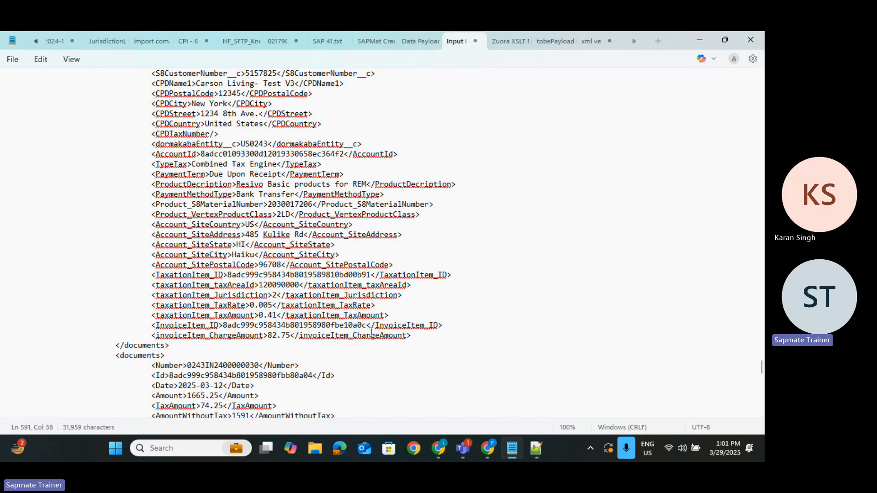
key("alt+Tab")
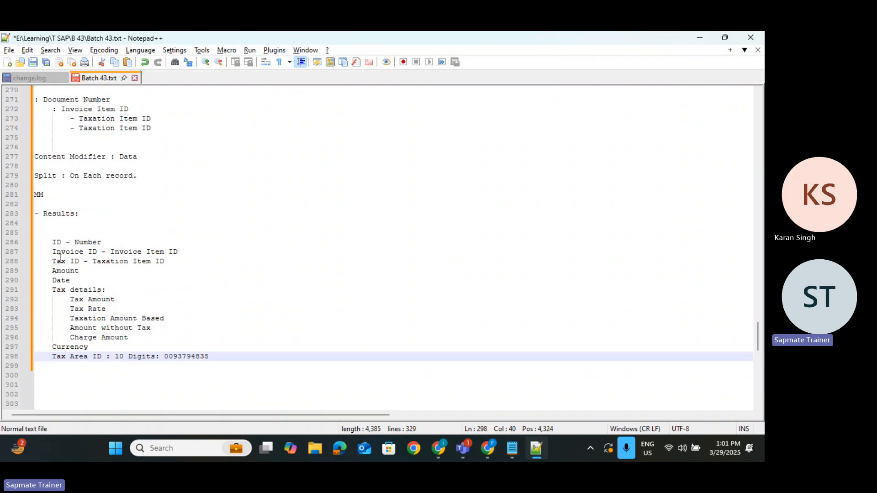
left_click_drag(51, 245, 213, 356)
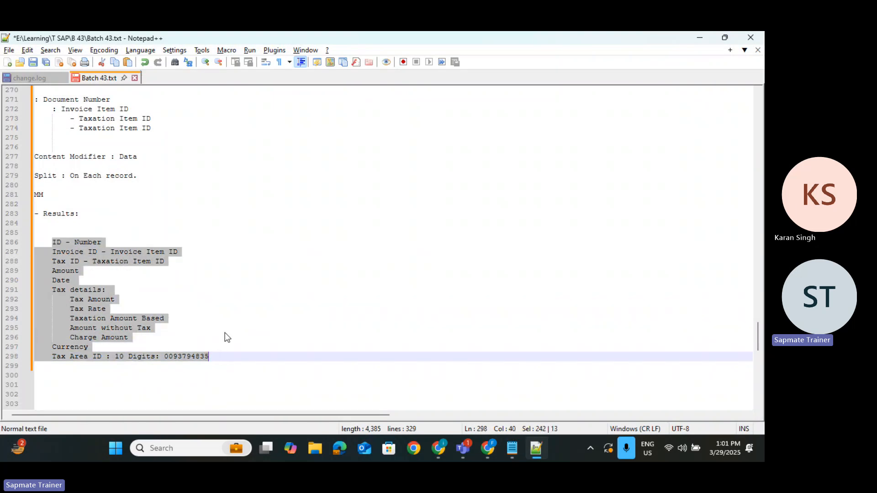
Step: Switch to the Input payload in Notepad and examine the taxationItem_Jurisdiction values across the document records
left_click(225, 332)
key("alt+Tab")
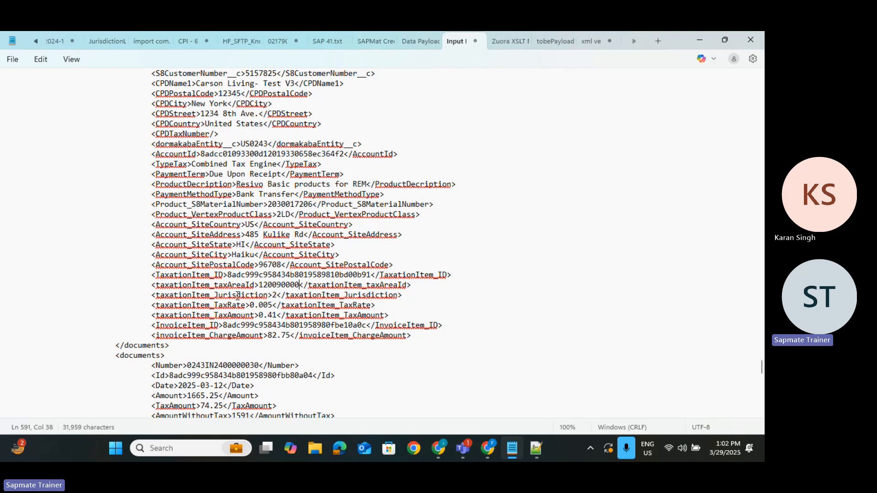
left_click_drag(232, 296, 291, 299)
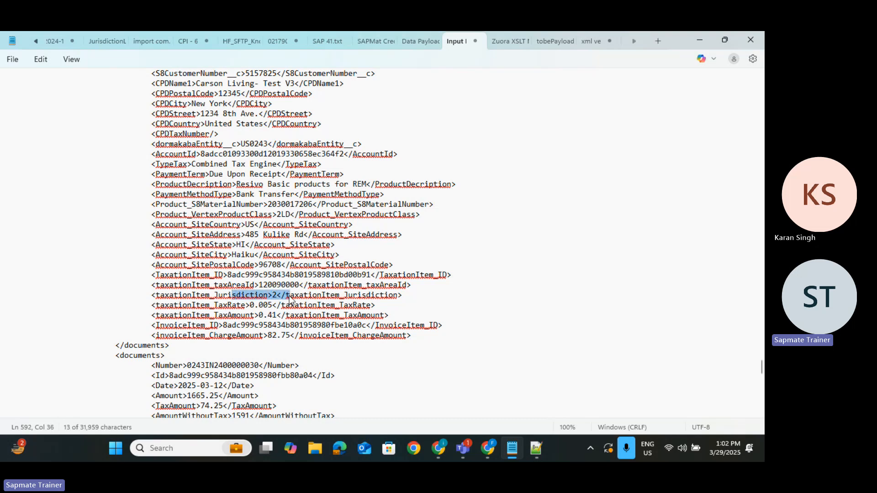
left_click(276, 296)
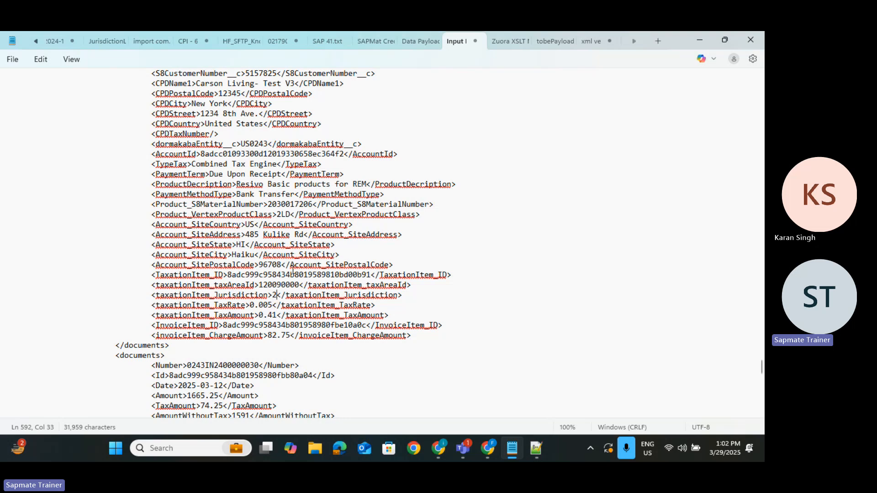
scroll(341, 208, "down", 10)
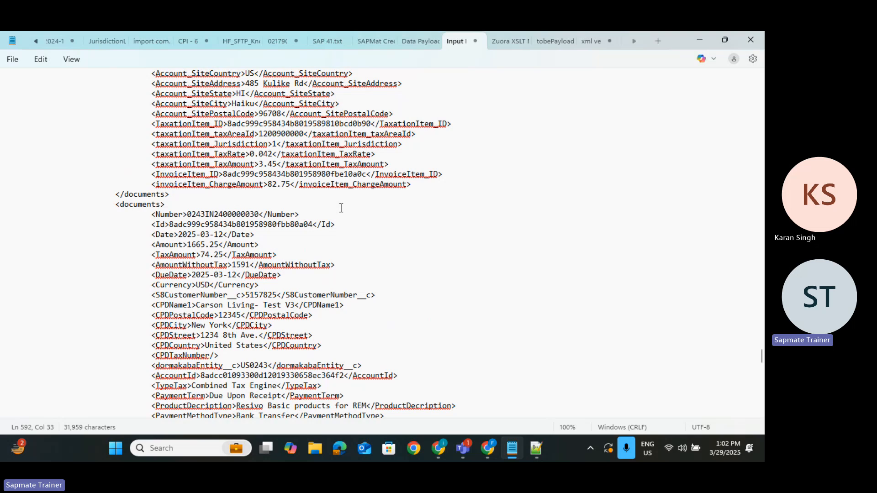
scroll(333, 255, "down", 5)
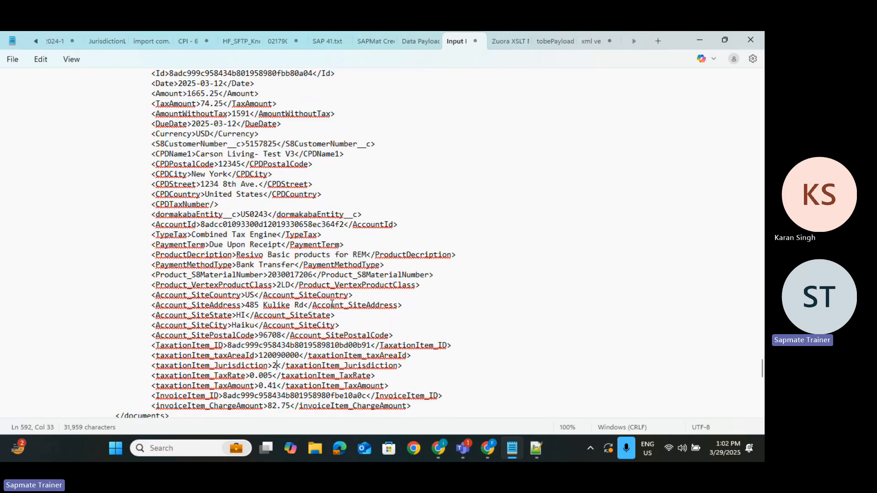
Step: Add a "Jurisdiction :" line below Tax Area ID in the Notepad++ Results list
key("alt+Tab")
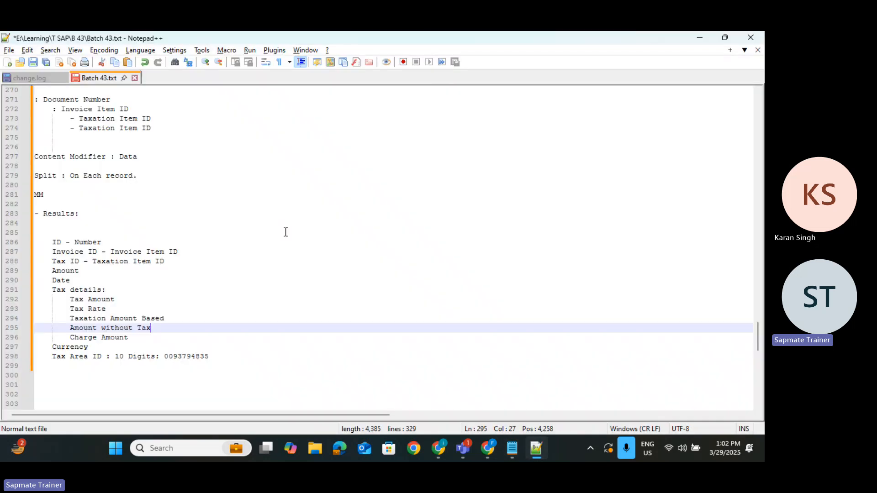
left_click(226, 356)
key("Return")
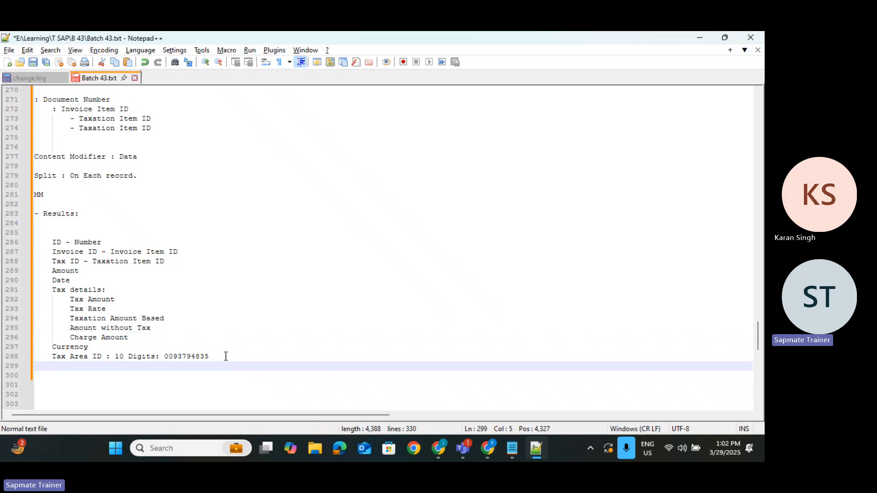
key("alt+Tab")
key("alt+Tab")
type("J")
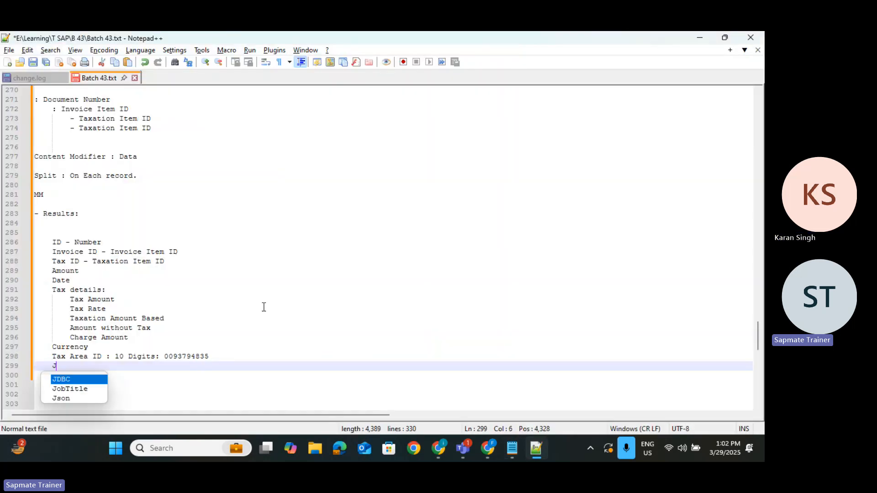
type("urisdiction :")
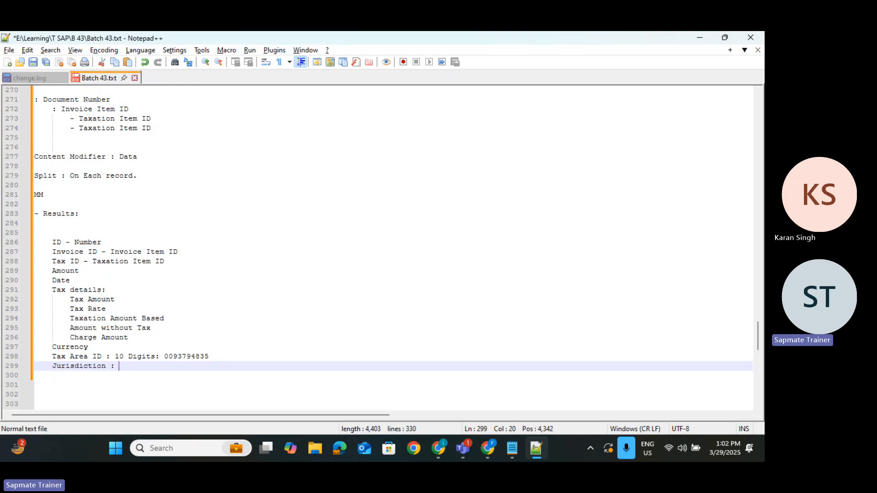
Step: Complete the Jurisdiction line with "1,2,3 (1- STATE, 2-COUNTY, 3-DISTRICT)"
type(" 1,2,3 ( 1- STATE,")
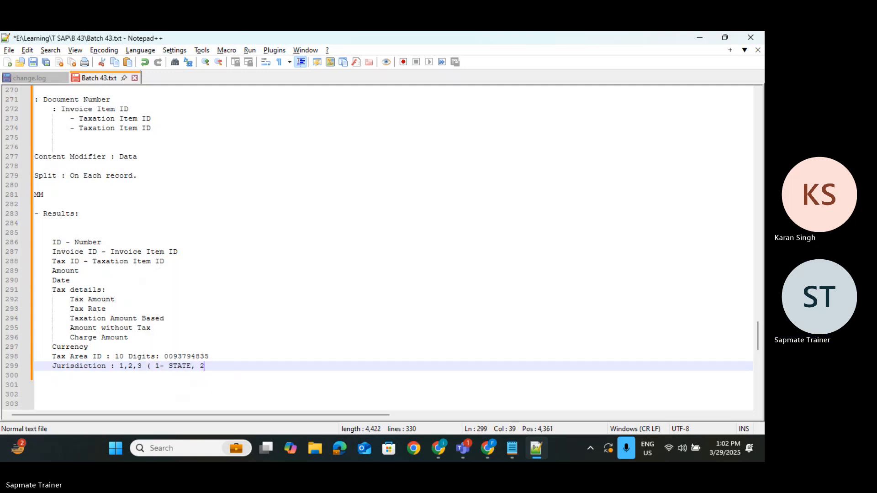
type(" 2-C")
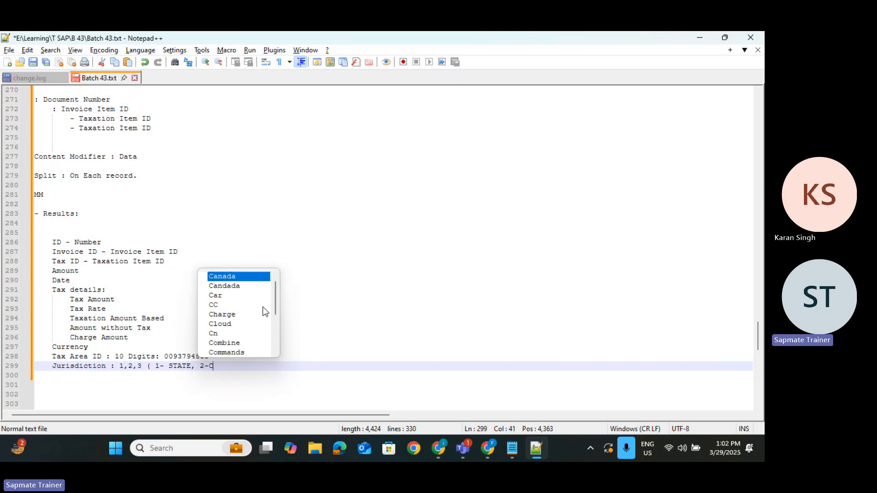
type("OUNTY, ")
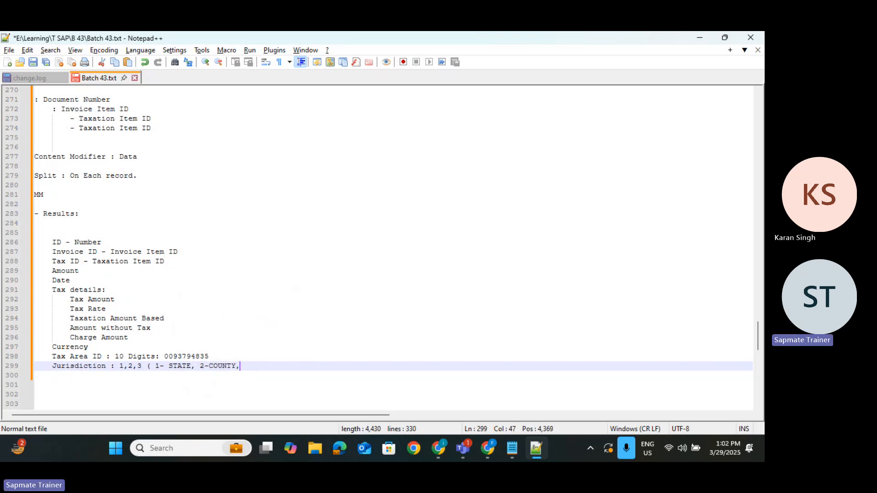
type("3 -")
key("BackSpace")
key("BackSpace")
key("BackSpace")
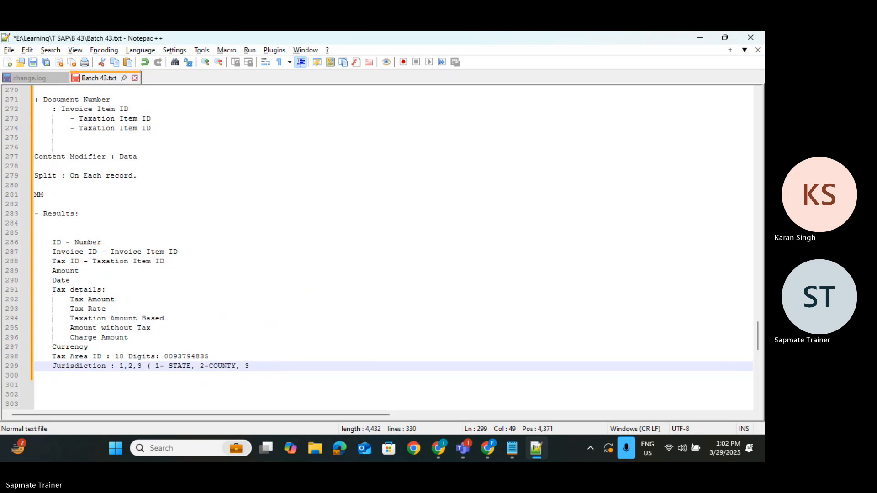
type("-DIS")
type("TRC")
type("ICT)")
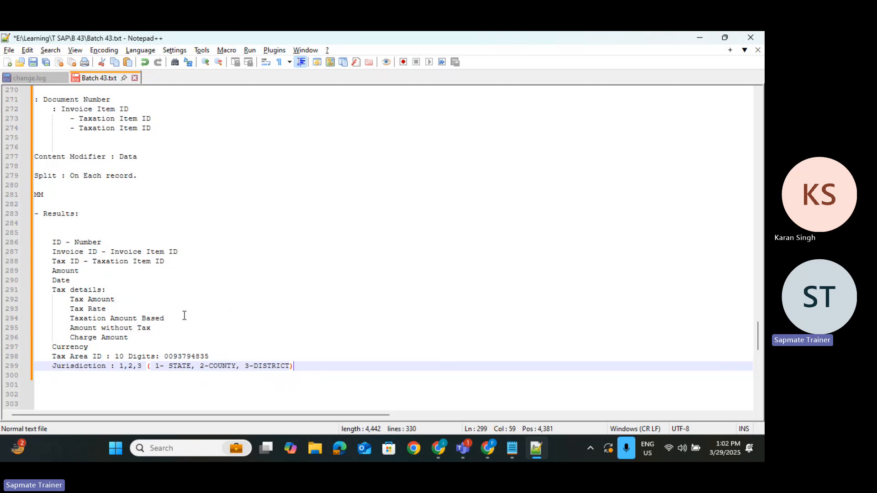
left_click(157, 366)
key("BackSpace")
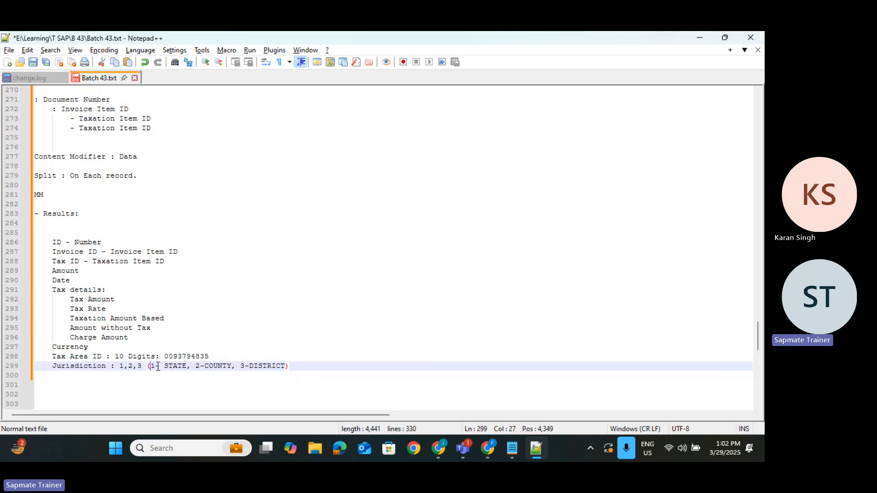
left_click(230, 374)
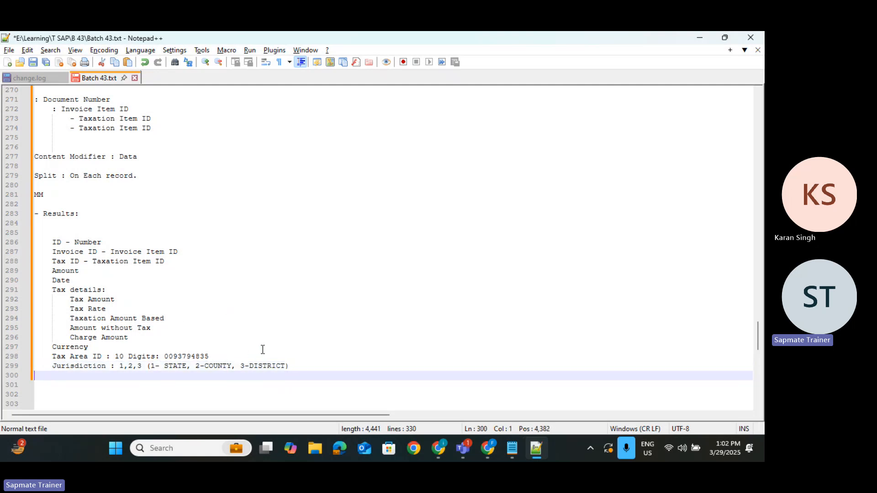
Step: Look through the following document records in the Notepad Input payload for any further fields to map
key("alt+Tab")
scroll(279, 383, "down", 15)
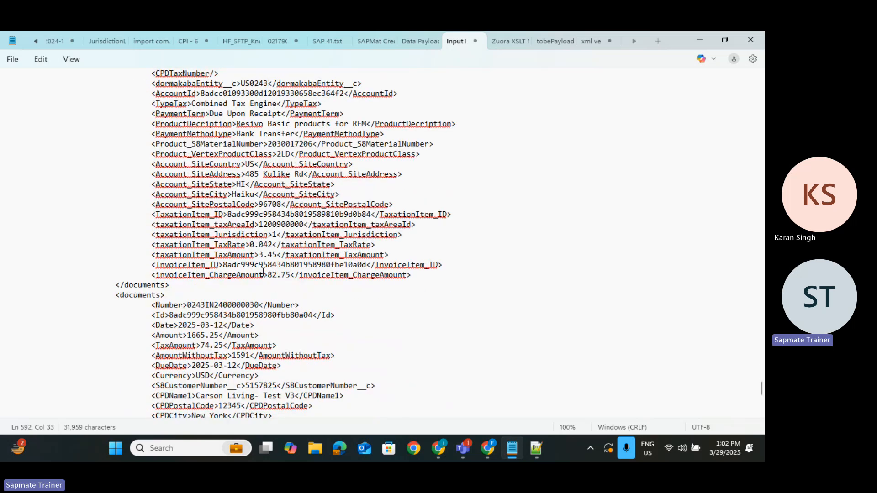
scroll(306, 323, "down", 5)
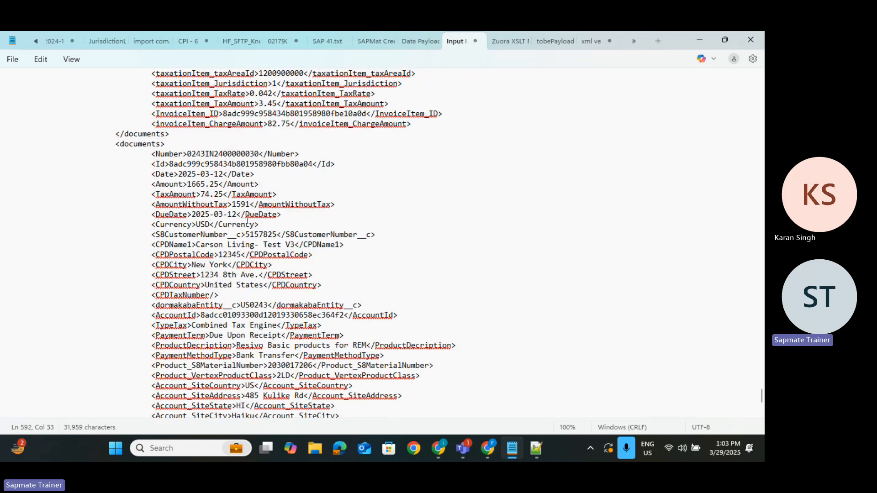
scroll(275, 201, "up", 3)
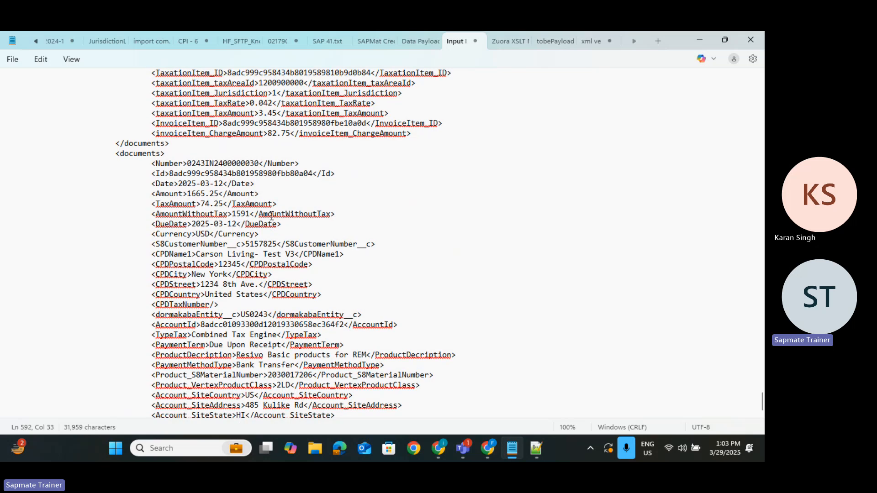
Step: Go over the Tax Area ID line and Tax details block in the Notepad++ notes, and save Batch 43.txt
key("alt+Tab")
scroll(191, 320, "down", 2)
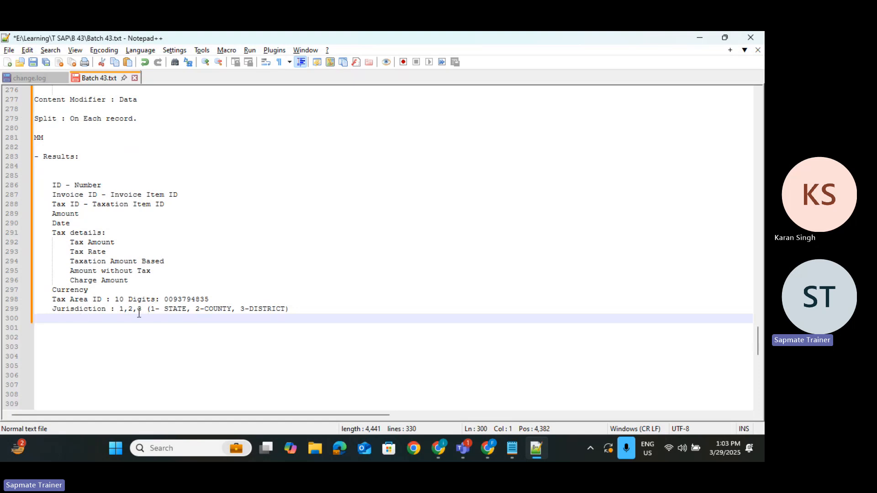
left_click_drag(213, 299, 52, 302)
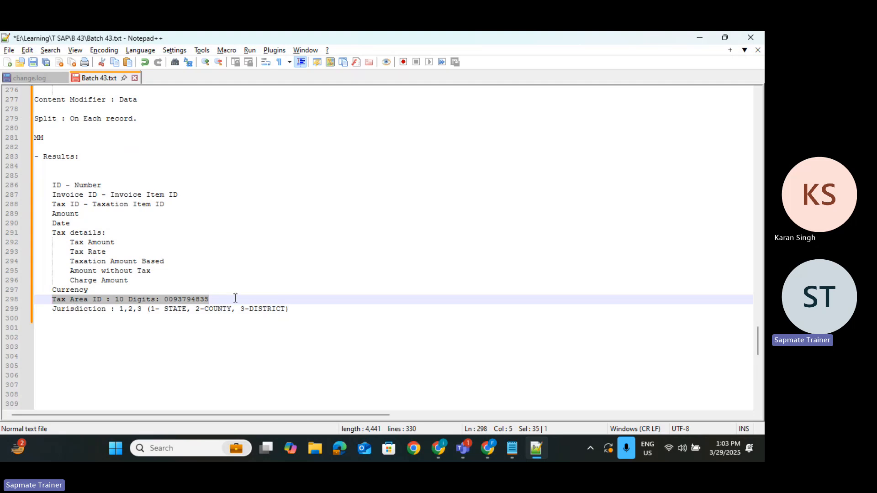
left_click(99, 279)
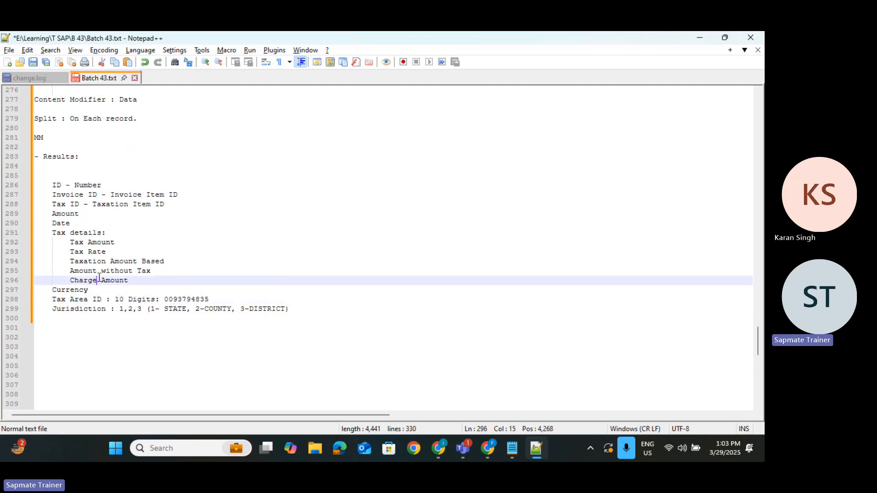
left_click_drag(51, 235, 146, 273)
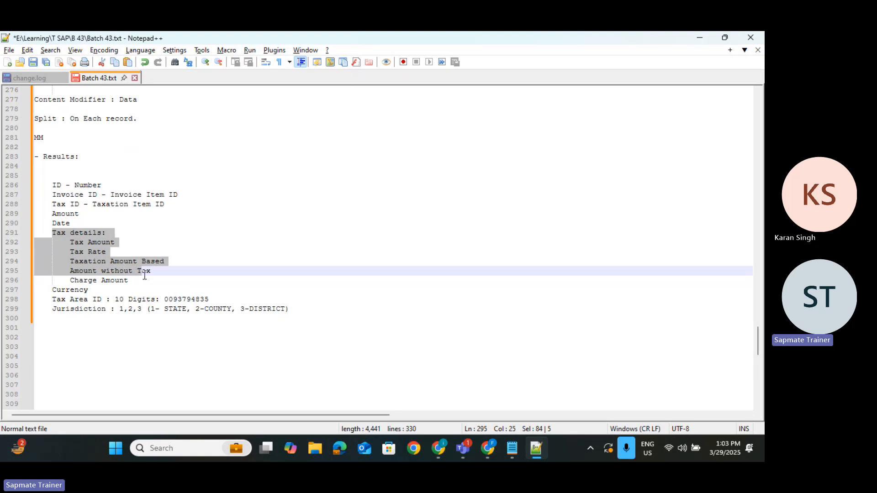
left_click(114, 211)
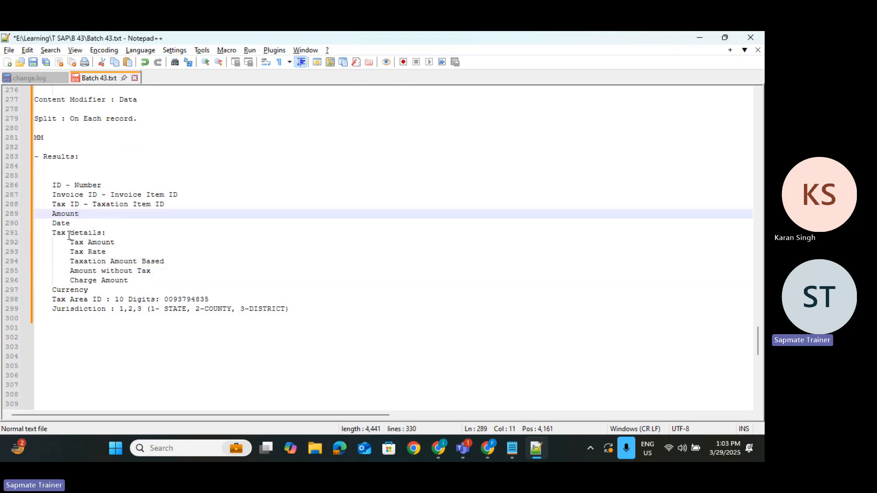
left_click(119, 234)
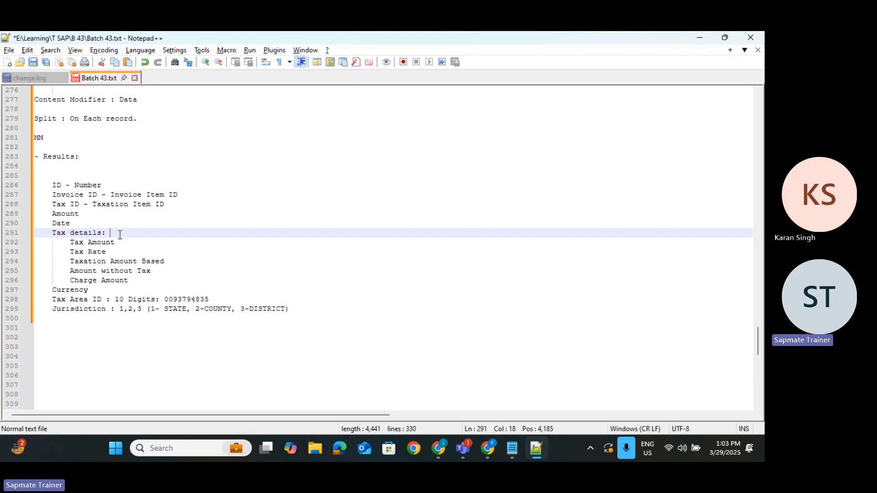
key("ctrl+s")
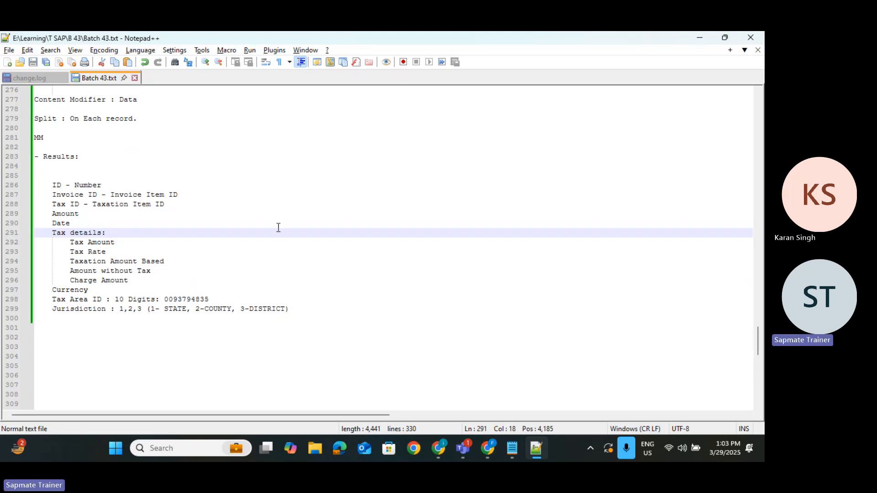
scroll(130, 207, "up", 3)
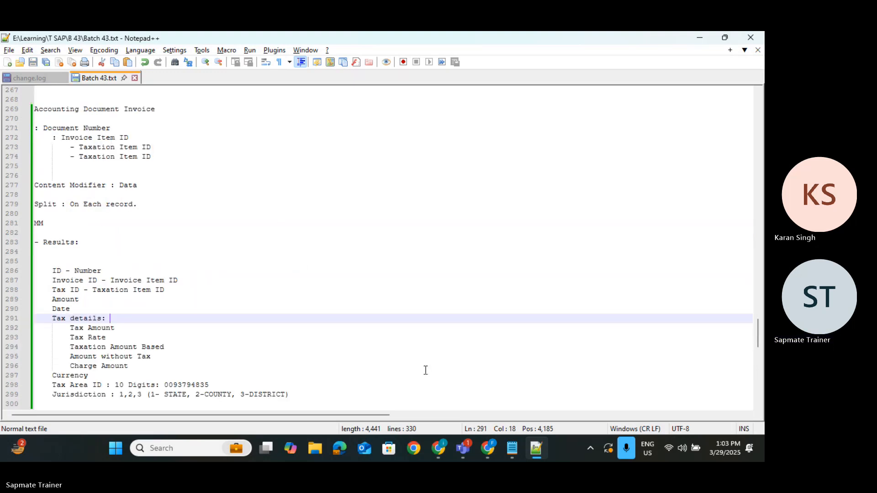
Step: Switch to the SAP BTP Cockpit in Chrome and read the failure details of the Integration Suite subscription, then dismiss them
left_click(315, 449)
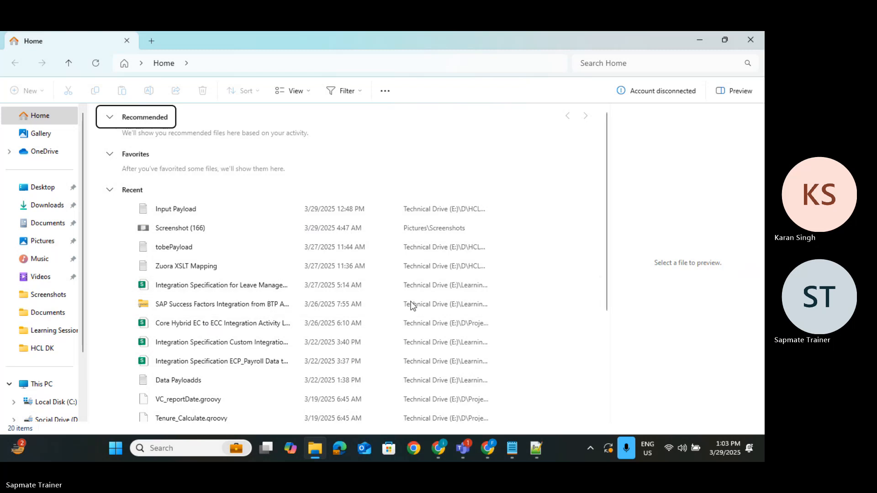
key("alt+Tab")
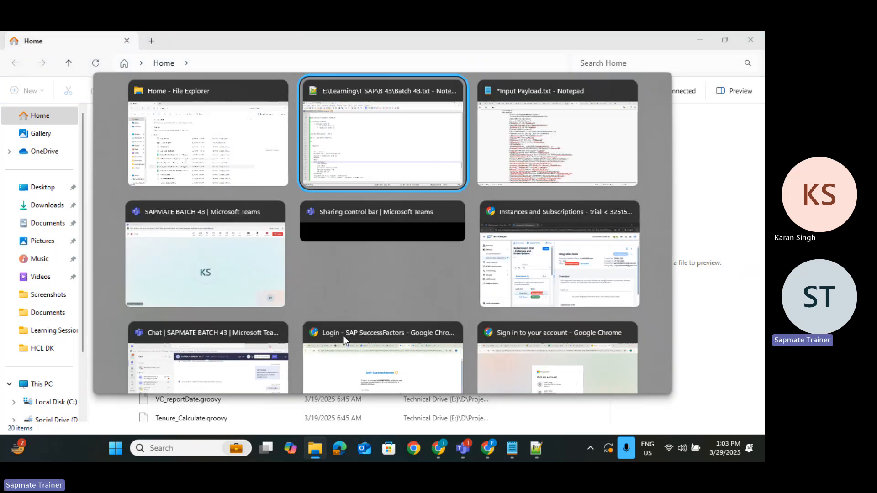
key("Tab")
key("Tab")
key("Tab")
key("Tab")
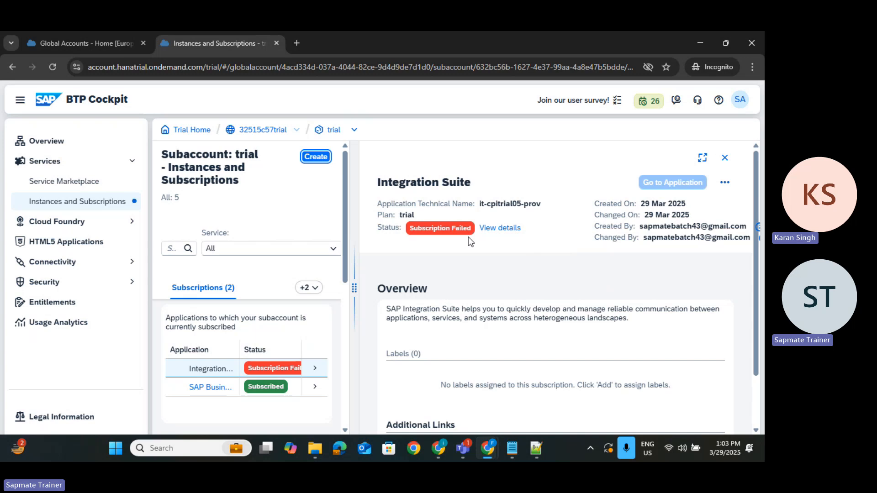
left_click(500, 228)
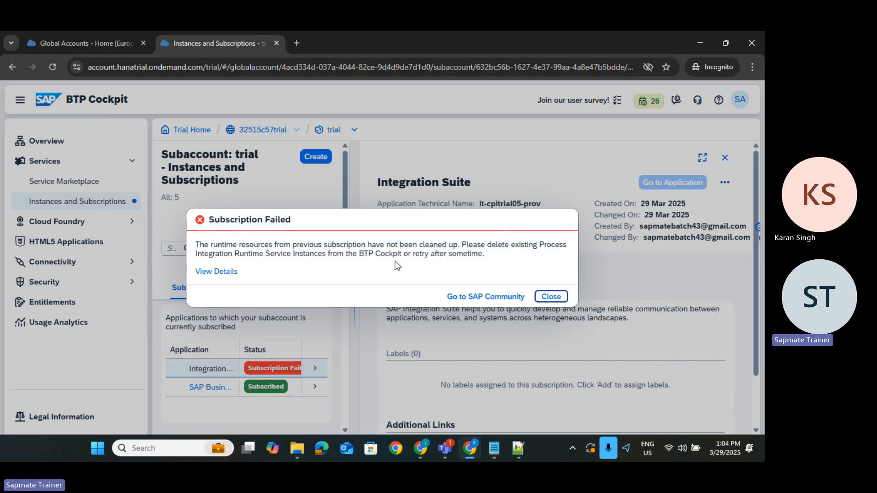
left_click(552, 297)
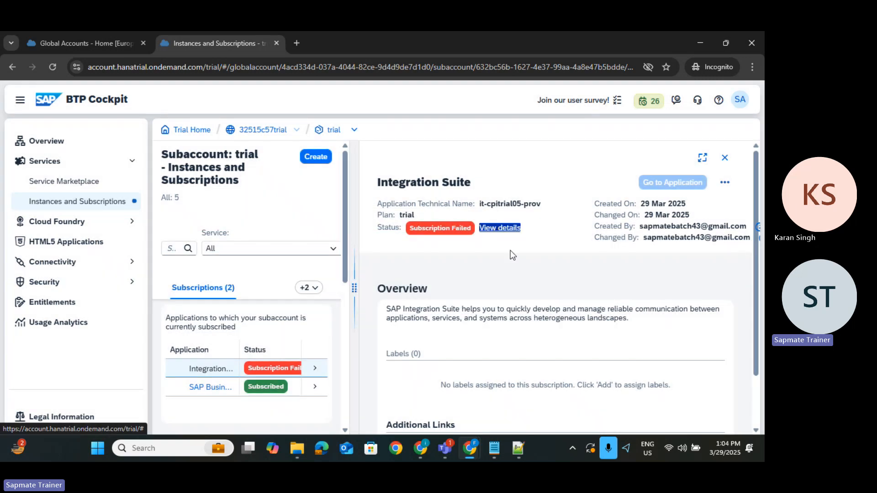
Step: Close the Integration Suite details and inspect the service instances of the trial subaccount
left_click(724, 158)
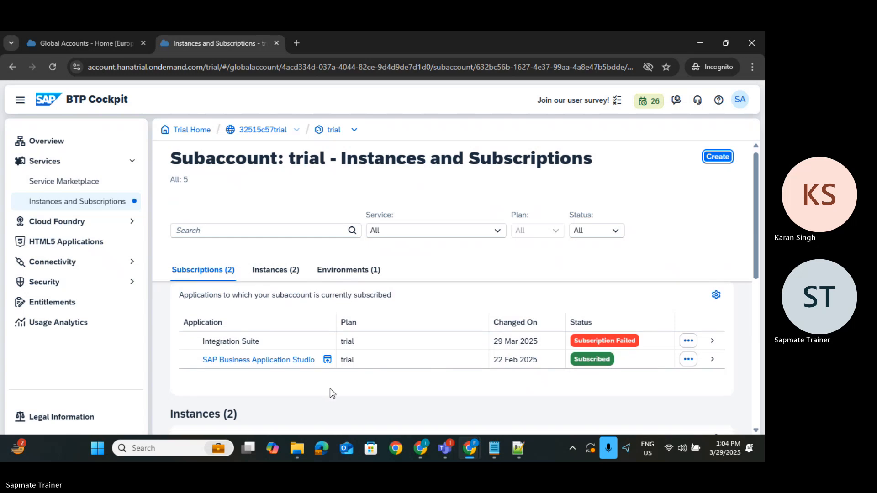
scroll(329, 388, "down", 5)
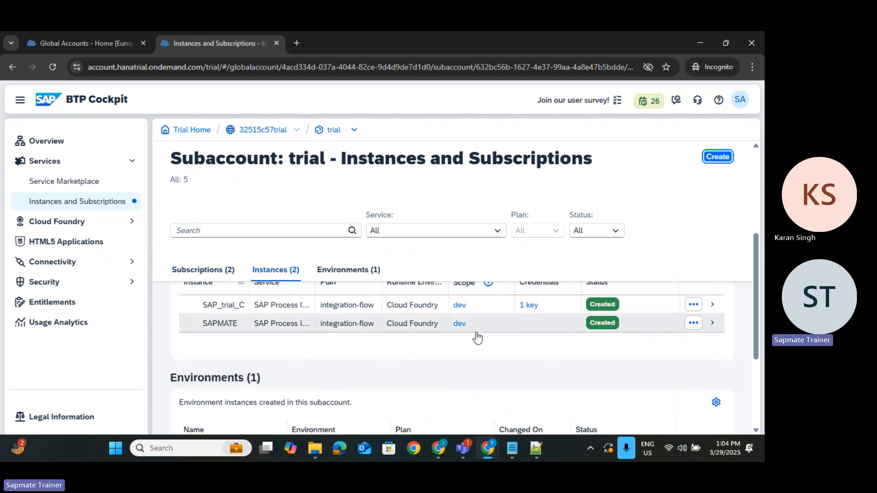
scroll(383, 336, "up", 1)
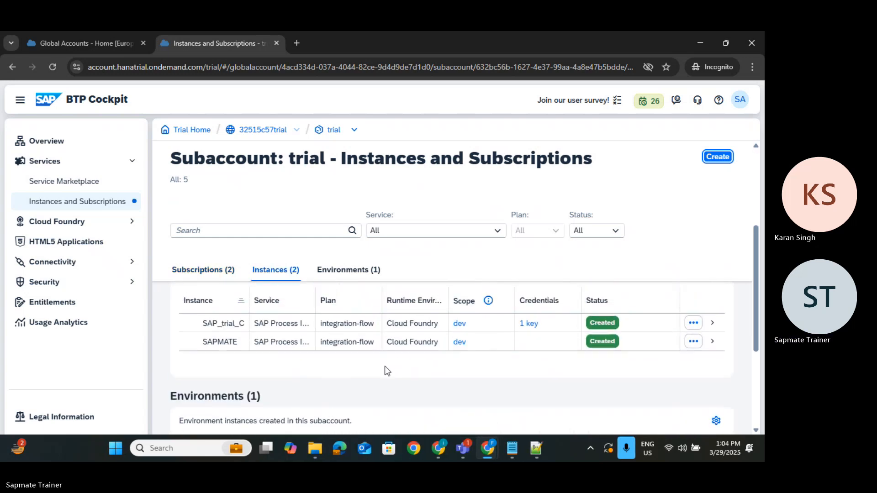
Step: Look over the subaccount's instances and environments, and widen the Service column of the Instances table to fit the full service names
scroll(384, 366, "down", 3)
scroll(385, 366, "up", 2)
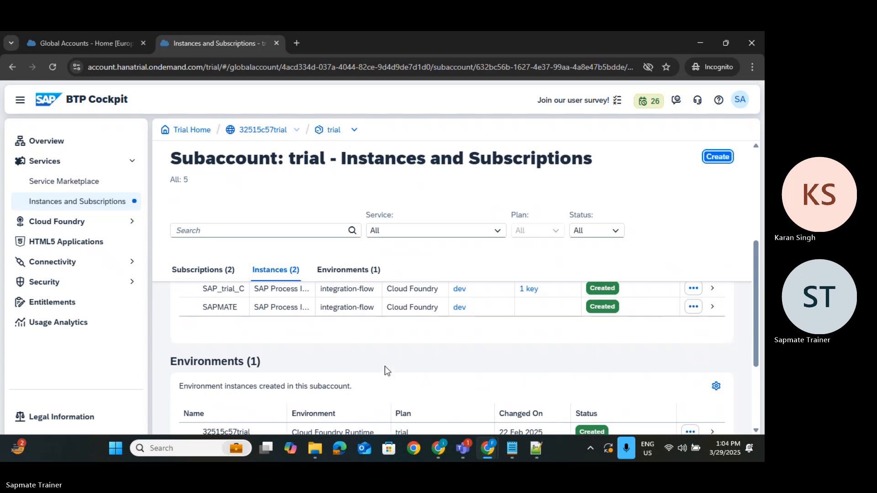
scroll(385, 367, "down", 2)
scroll(430, 356, "up", 1)
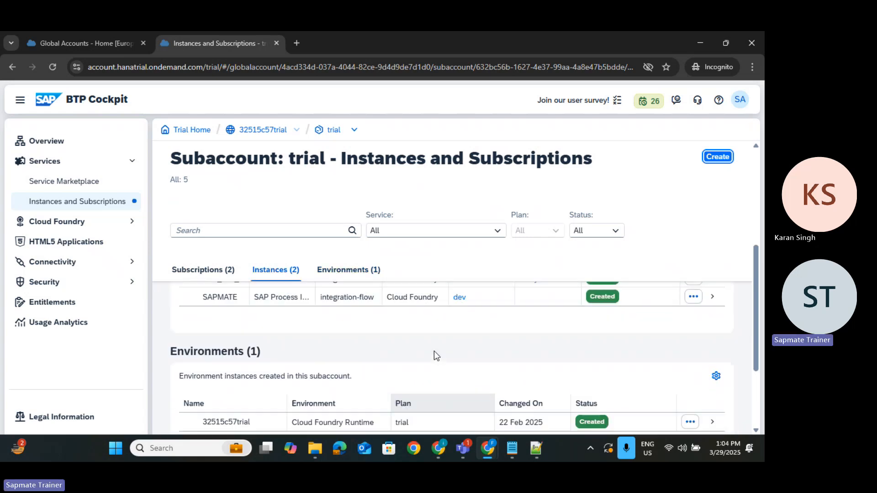
scroll(434, 351, "up", 3)
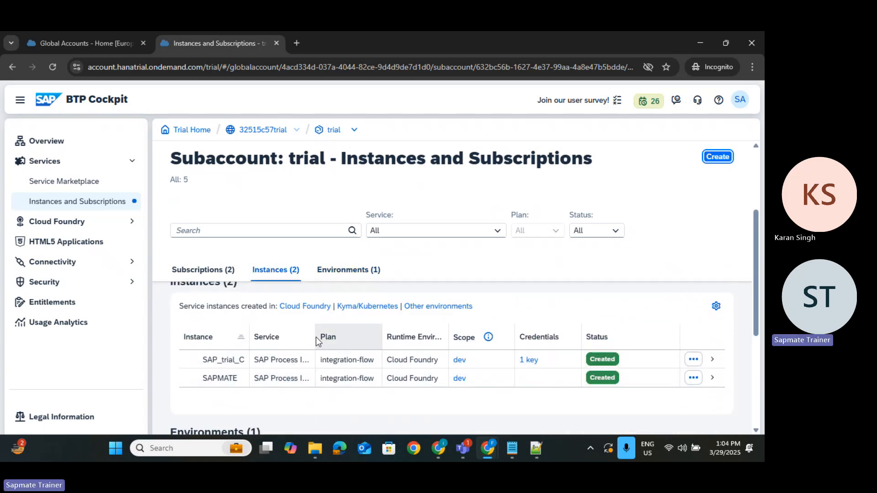
left_click(315, 337)
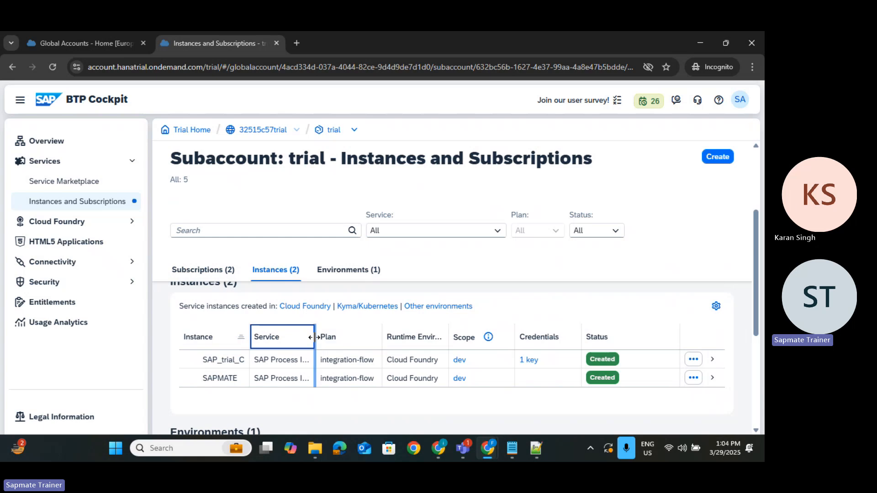
left_click_drag(314, 337, 376, 337)
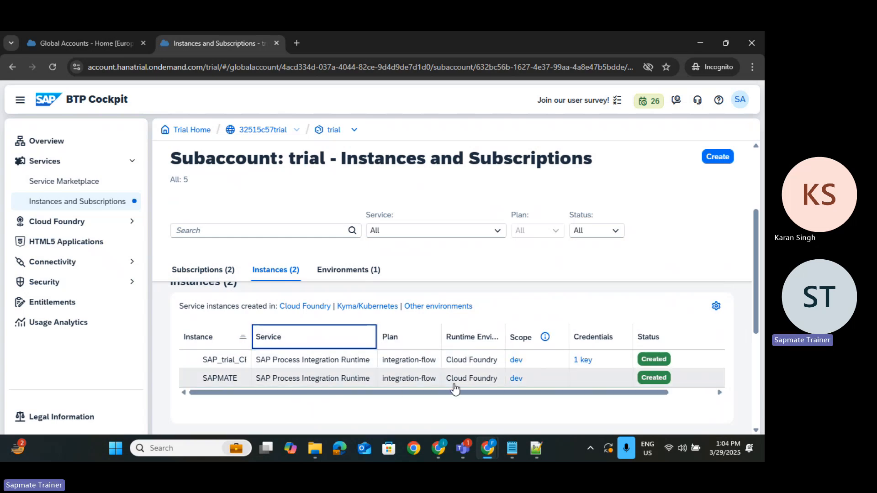
Step: Delete the SAP_trial_CPI service instance together with its credentials, and check its status in the Instances table
scroll(588, 315, "up", 2)
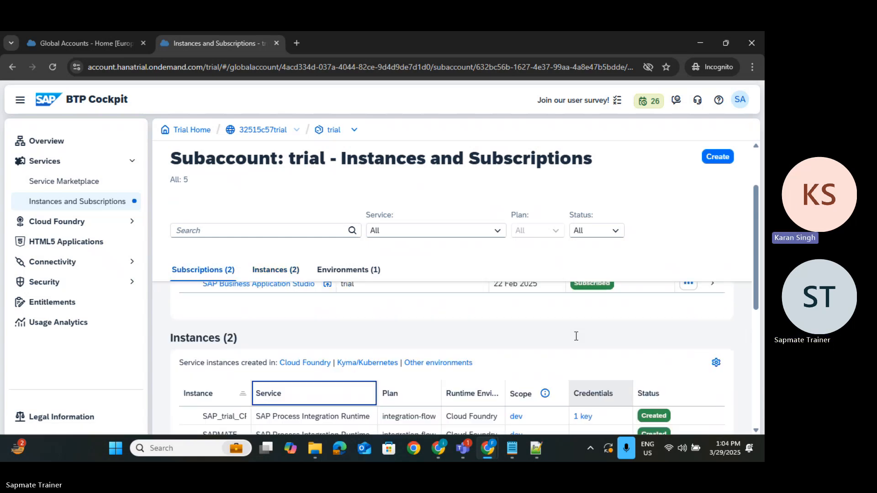
scroll(621, 349, "down", 4)
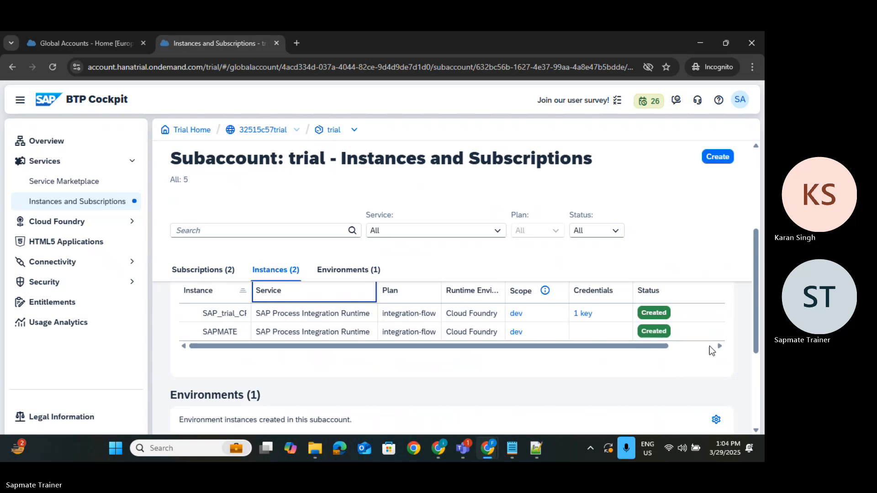
scroll(670, 344, "up", 1)
scroll(671, 345, "up", 1)
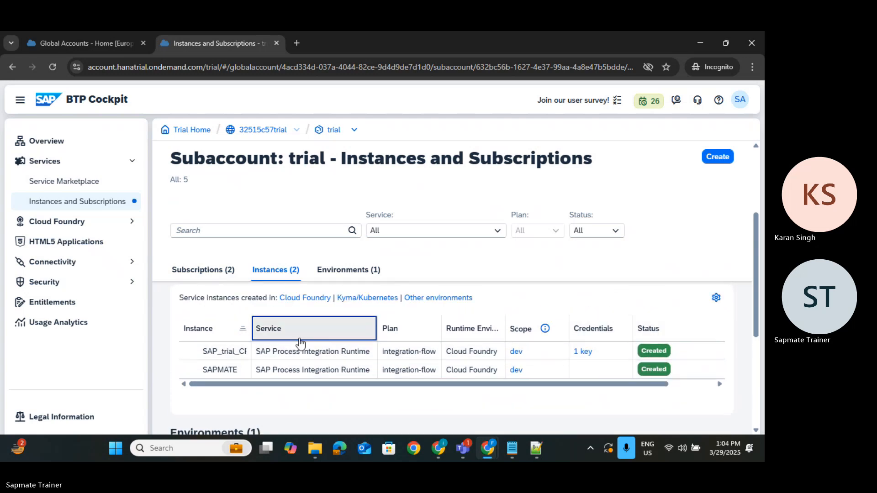
left_click(221, 358)
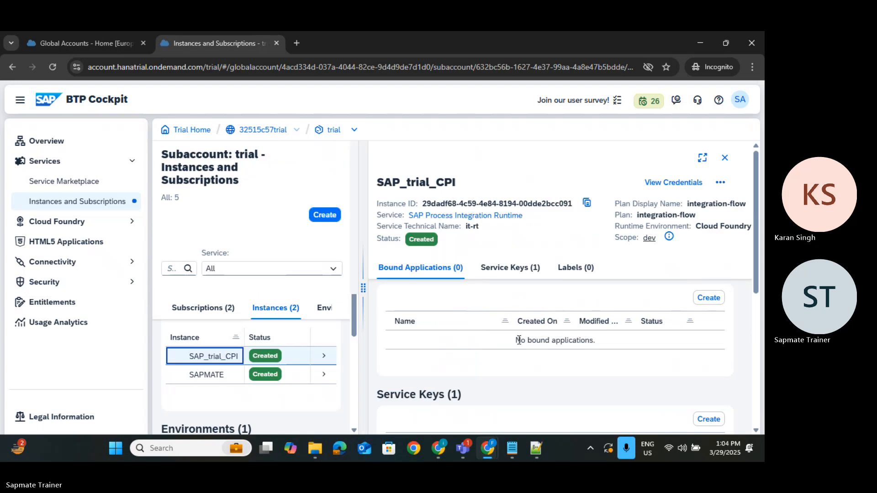
left_click(720, 184)
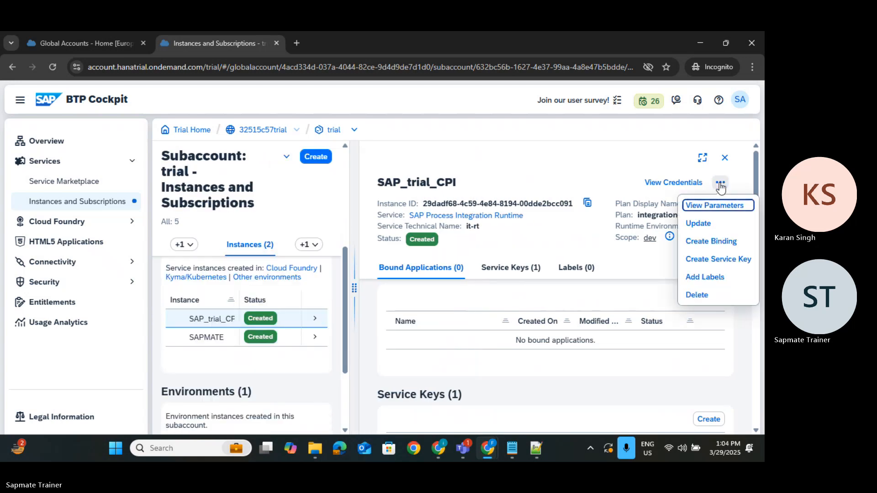
left_click(703, 296)
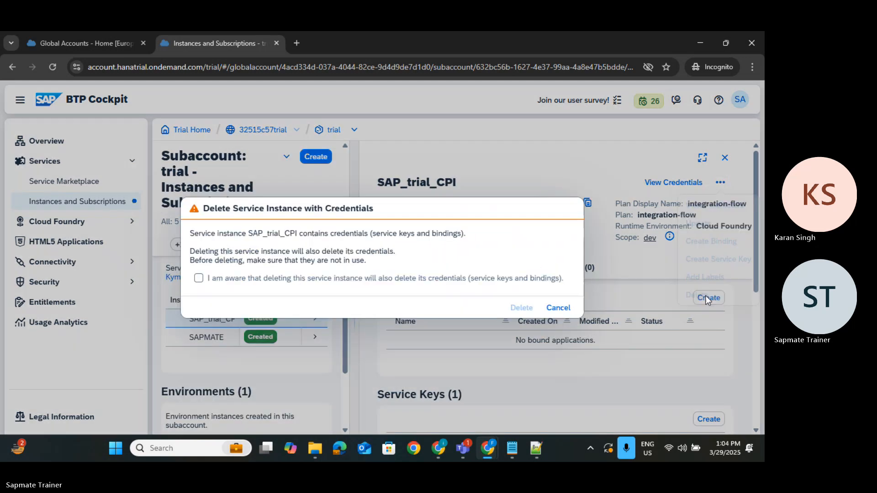
left_click(547, 282)
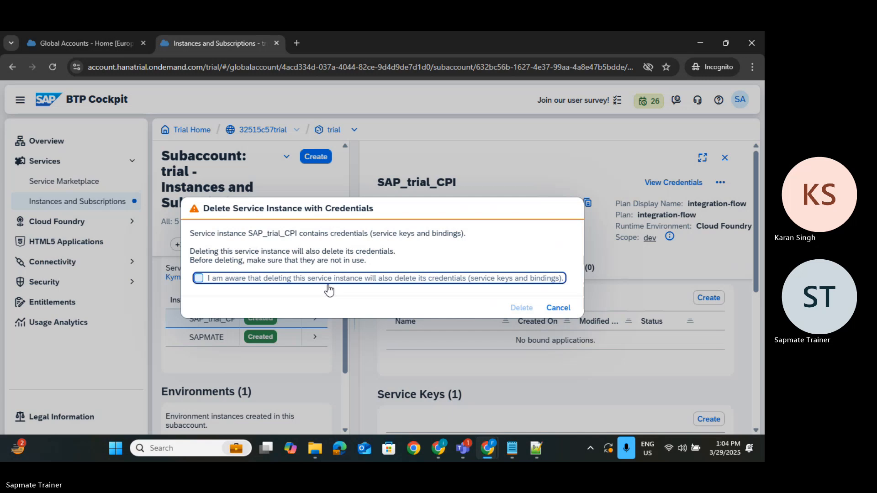
left_click(521, 308)
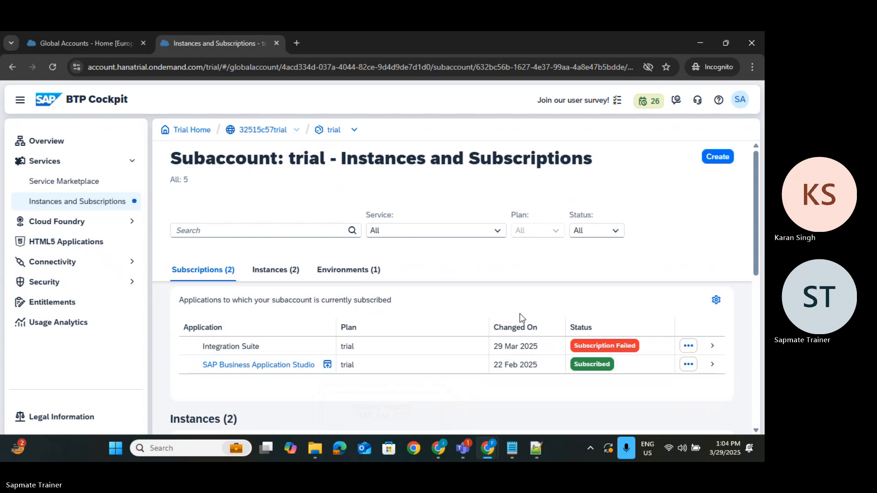
scroll(530, 323, "down", 1)
scroll(530, 324, "down", 3)
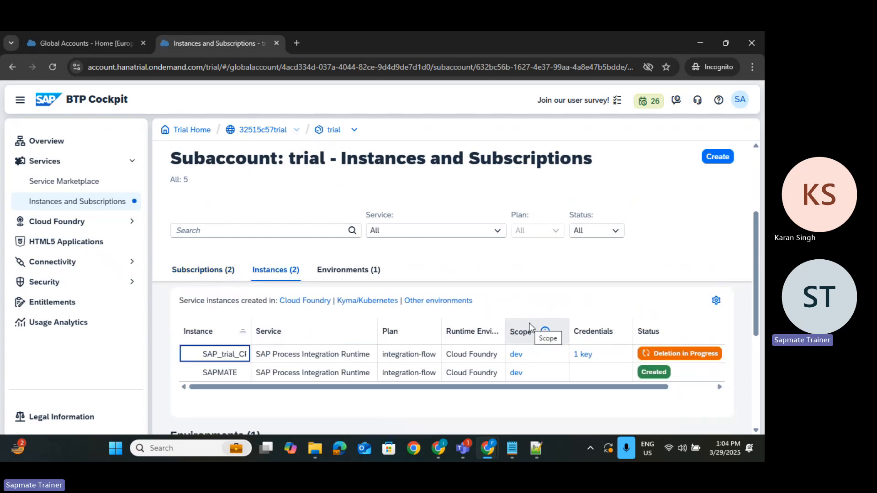
Step: Look in on the Teams meeting window, switch to Input Payload.txt in Notepad, and save the file
mouse_move(461, 446)
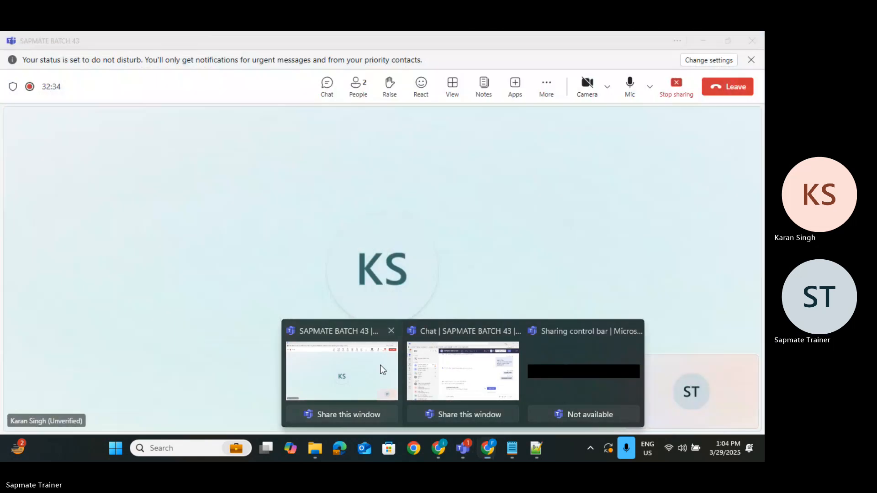
left_click(382, 370)
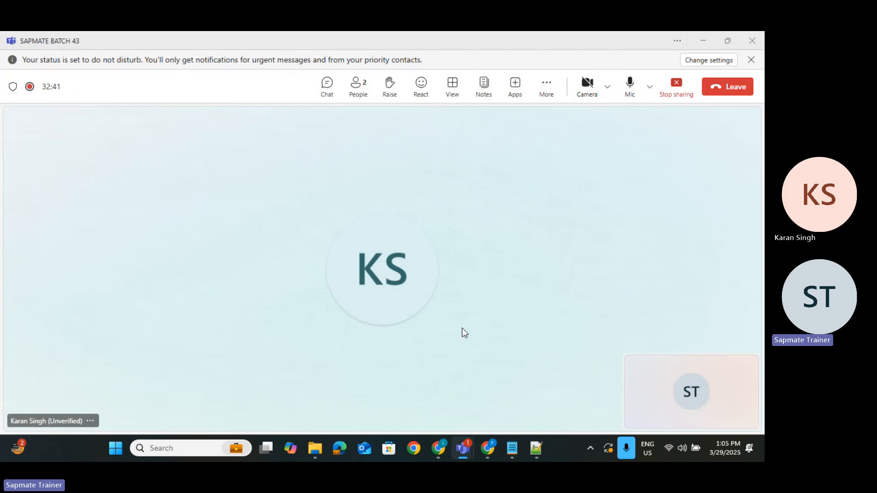
key("alt+Tab")
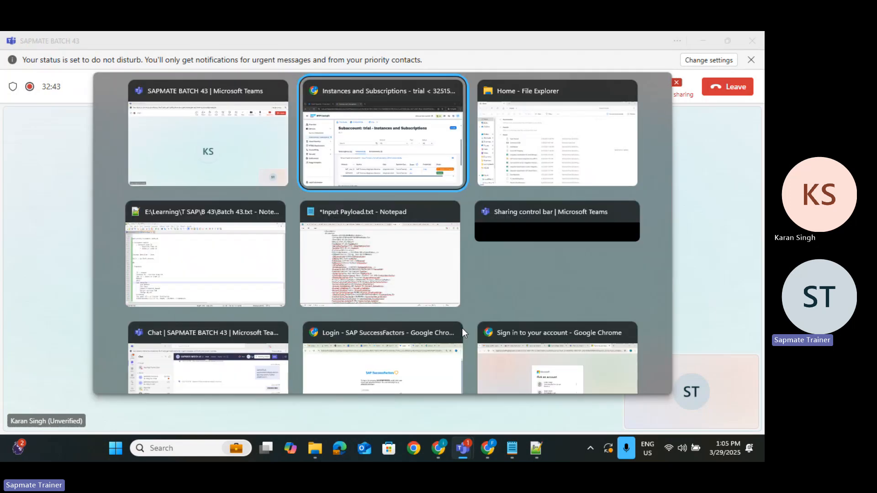
key("Tab")
key("Tab")
key("Tab")
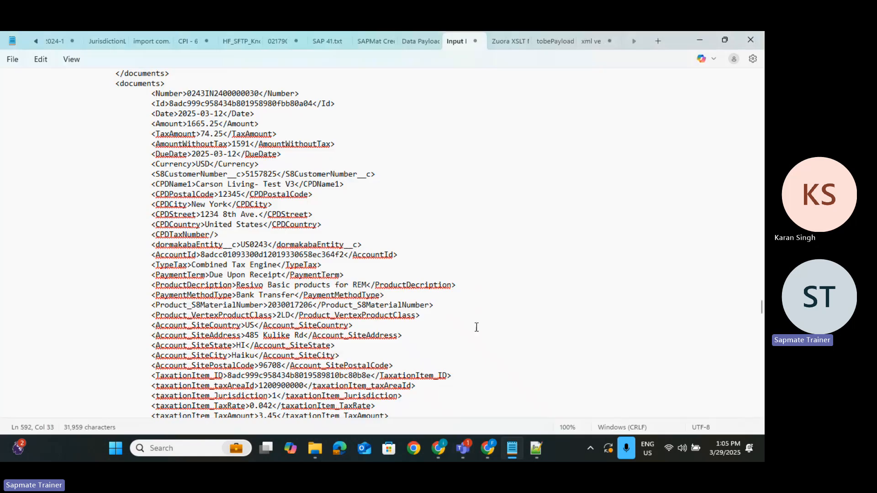
left_click(481, 278)
left_click(497, 217)
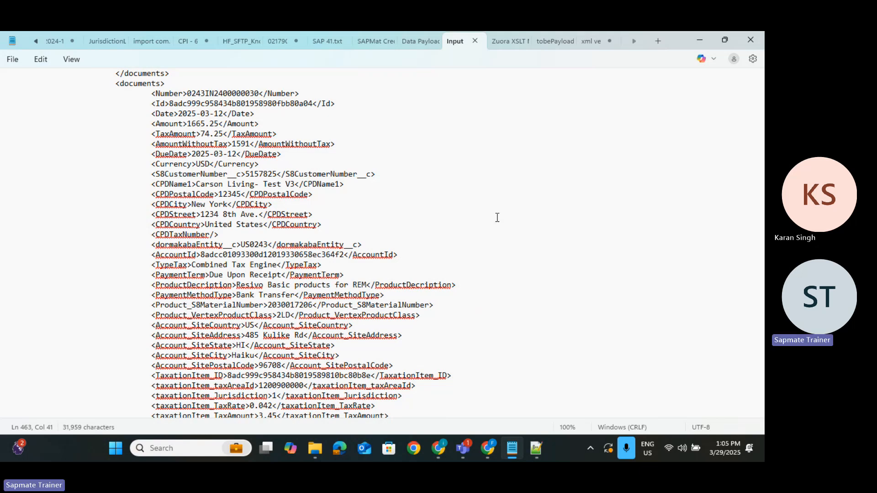
Step: Switch back to the BTP Cockpit in Chrome, check the remaining service instances, and close the browser window
key("alt+Tab")
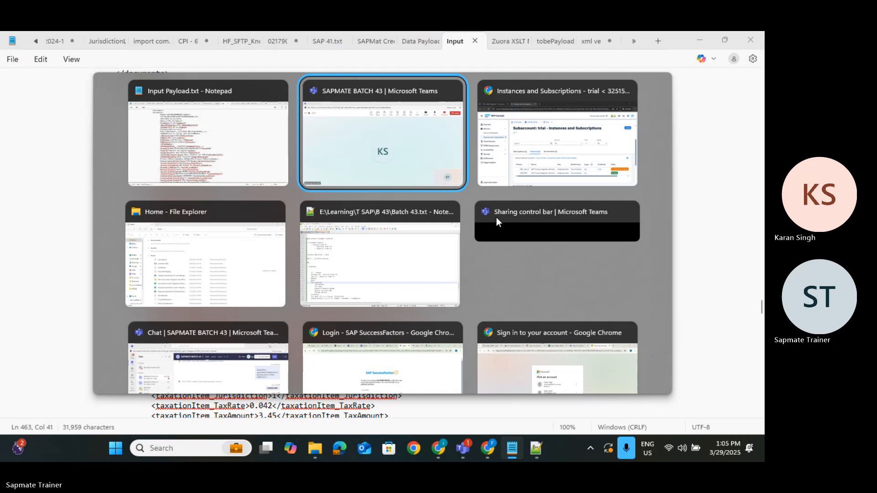
key("alt+Tab")
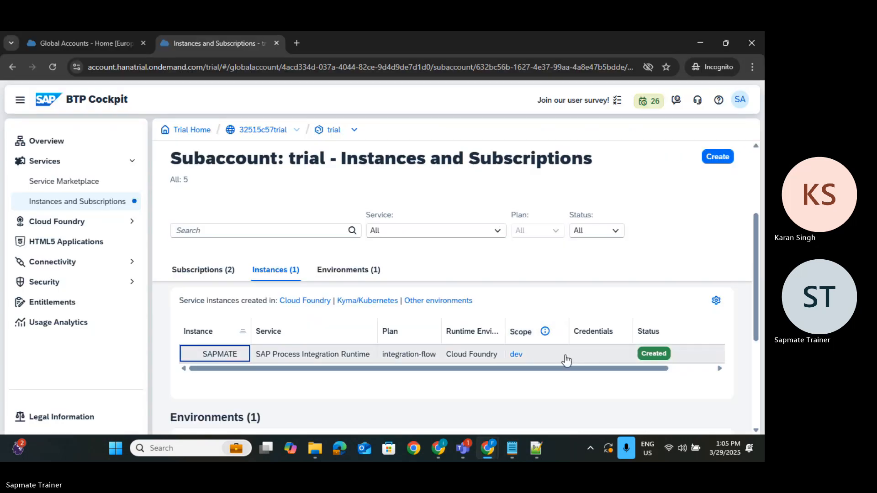
left_click(745, 47)
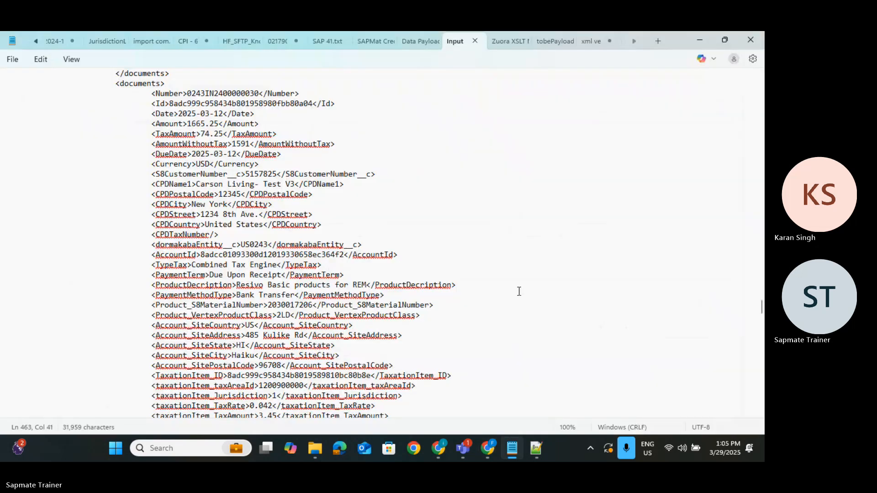
Step: Open a new incognito window in Chrome and search Google for "sap btp hana cockpit account"
left_click(487, 448)
key("ctrl+shift+n")
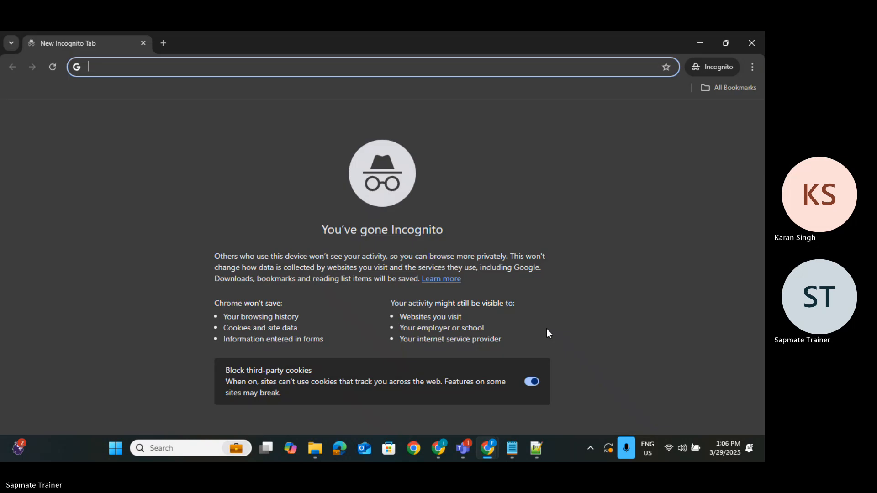
type("sap bt")
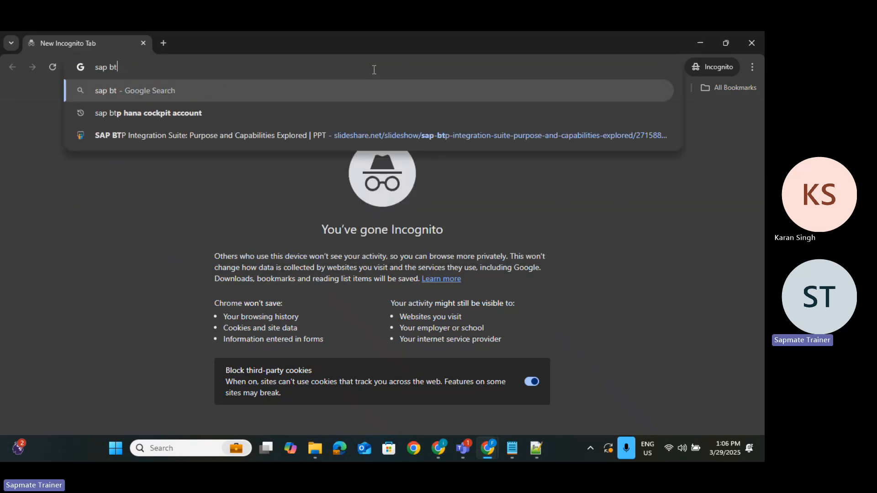
type("p hana cc")
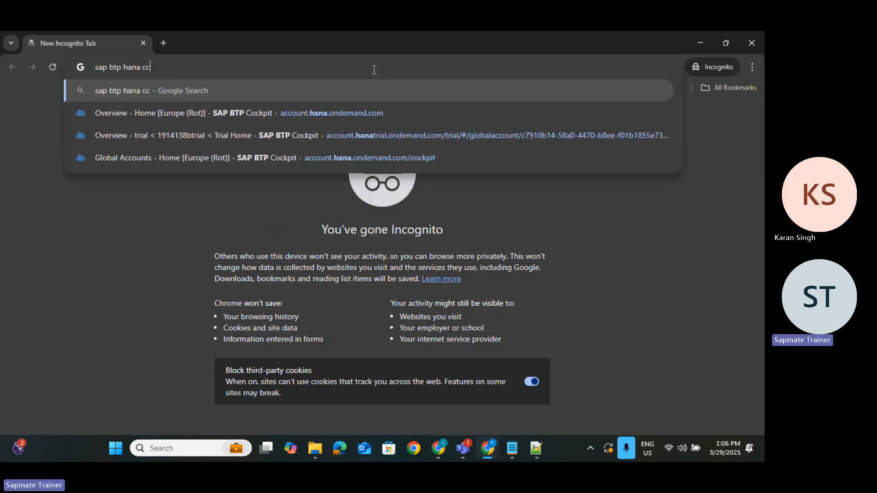
key("BackSpace")
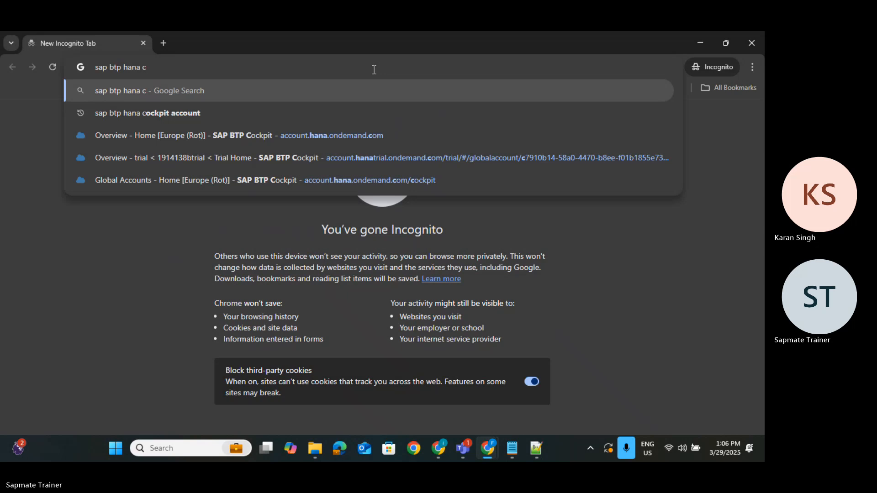
type("ockpit acco")
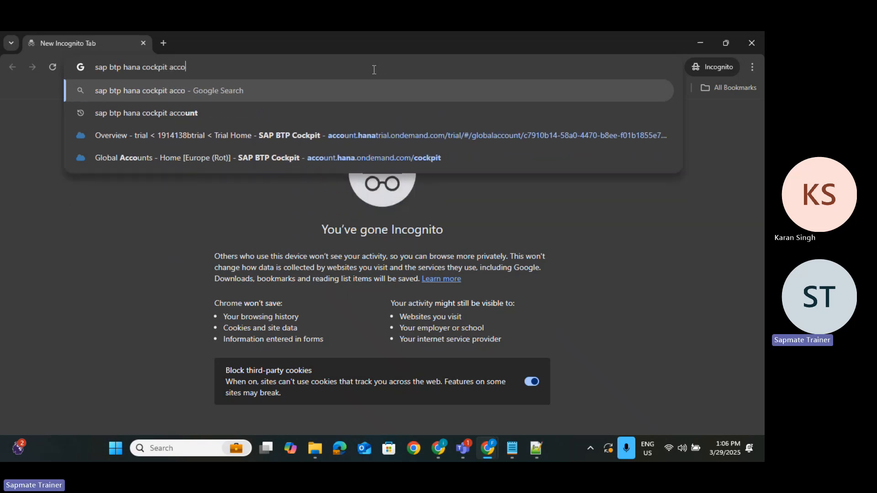
type("utn")
key("Return")
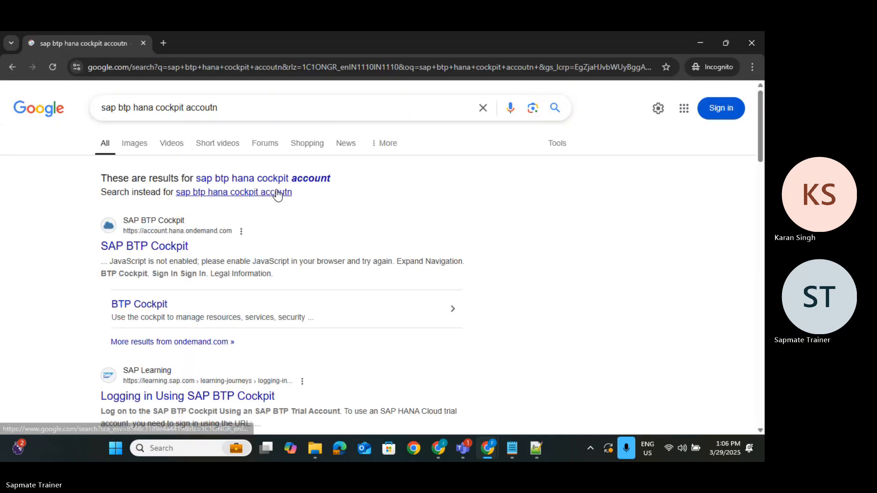
left_click(280, 179)
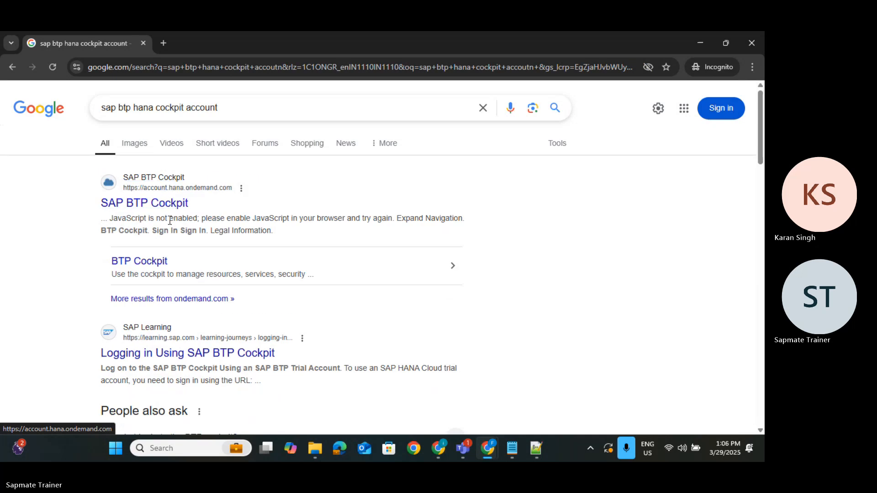
Step: Open the SAP BTP Cockpit site from the search results and start signing in
left_click(170, 204)
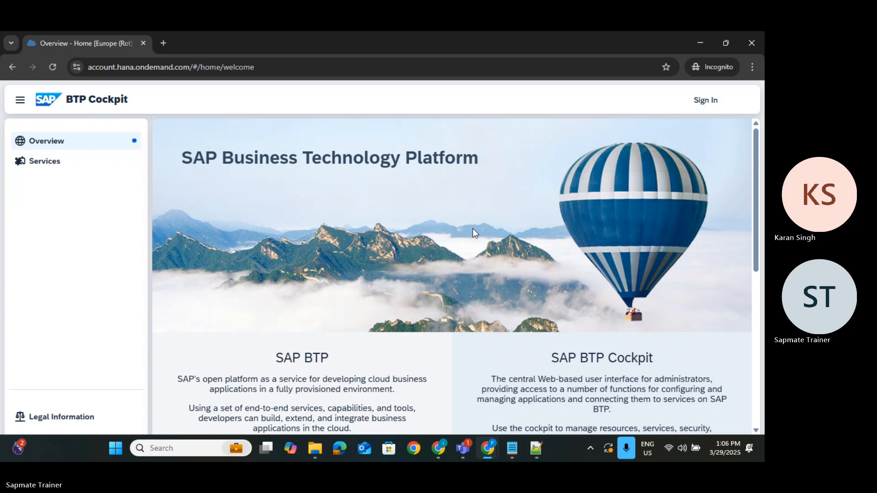
scroll(483, 221, "down", 2)
scroll(431, 323, "down", 3)
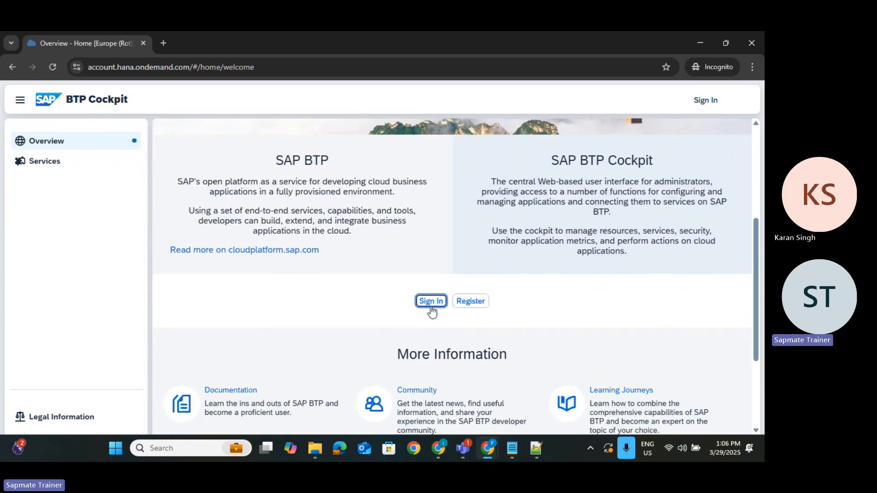
left_click(431, 301)
Step: Switch to the SAPMATE BATCH 43 chat in Teams, find the shared login details, and copy the name part of the account e-mail
mouse_move(463, 450)
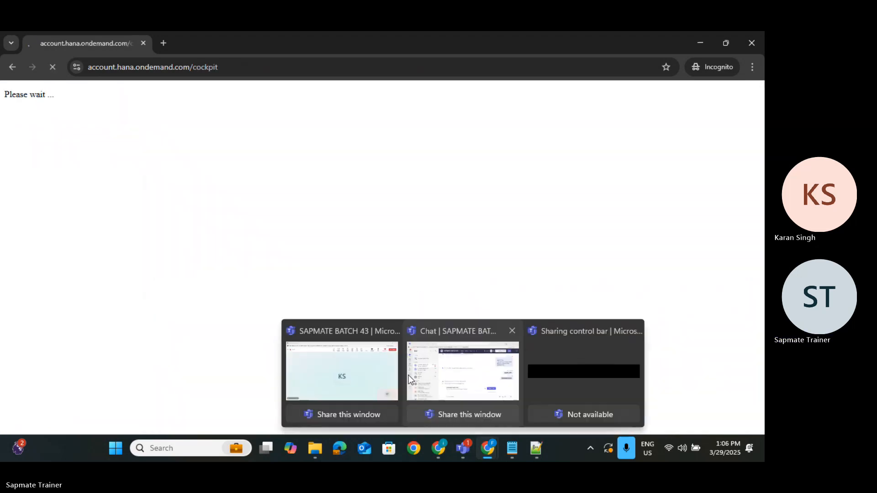
left_click(454, 388)
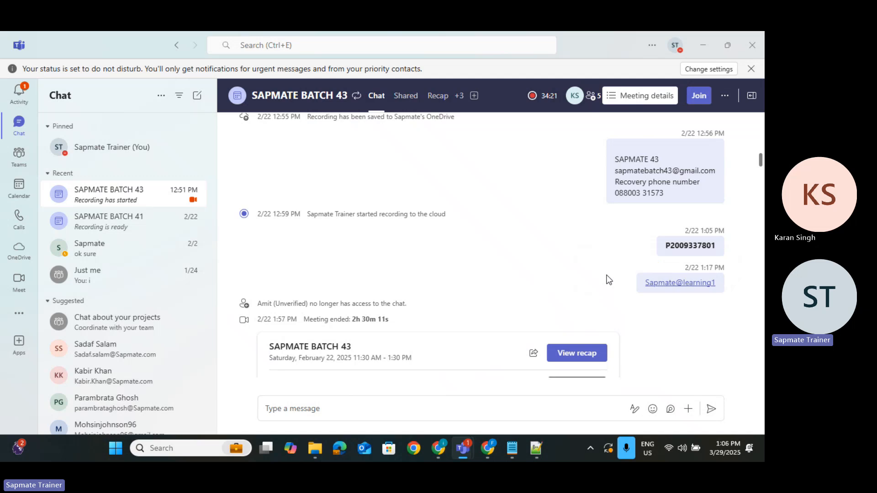
scroll(609, 279, "down", 5)
mouse_move(687, 172)
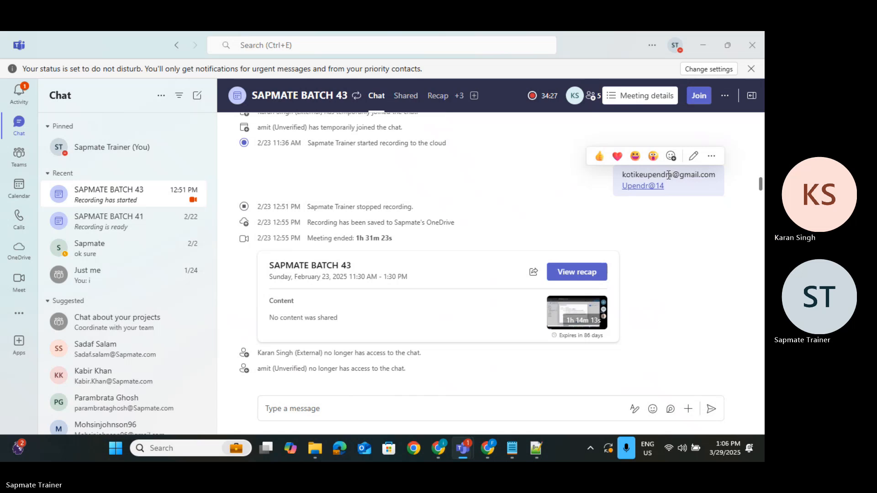
double_click(658, 174)
key("ctrl+c")
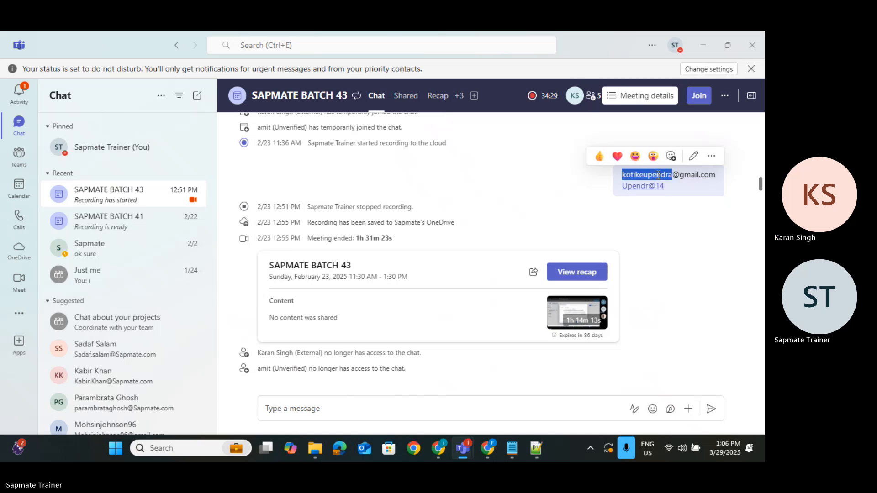
Step: Copy the full account e-mail from the Teams chat into the SAP ID Service sign-in in Chrome and continue
key("alt+Tab")
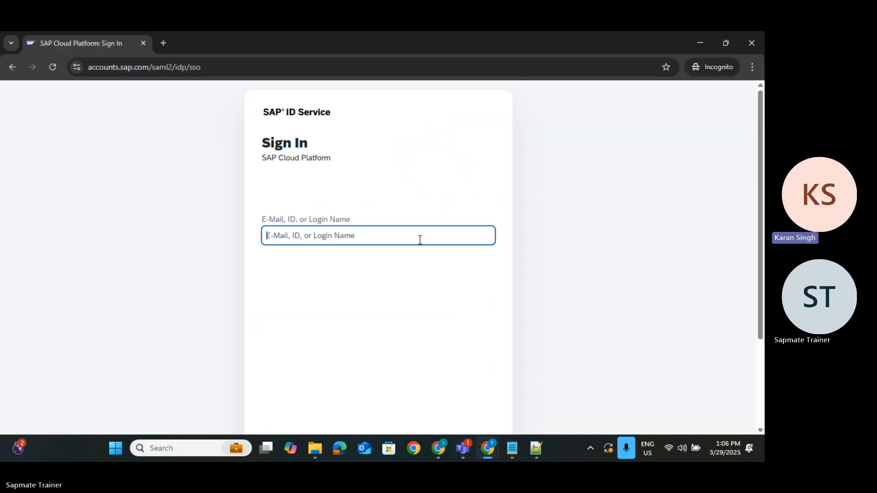
key("ctrl+v")
key("alt+Tab")
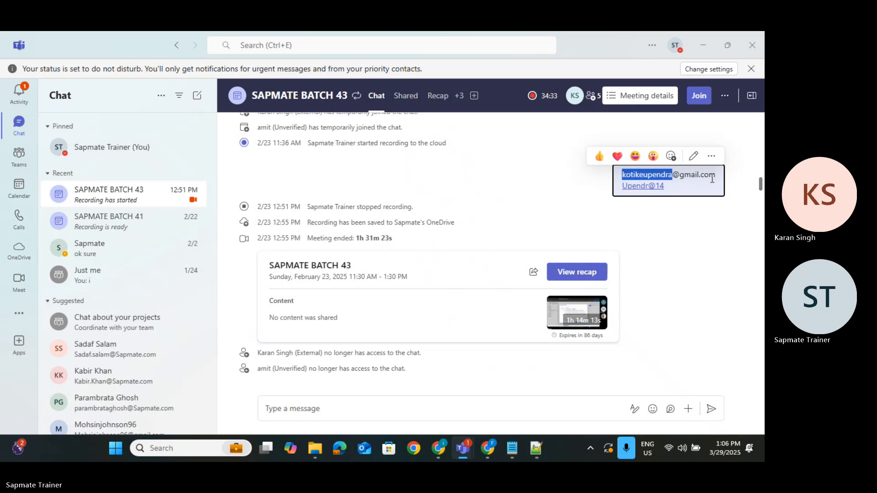
left_click_drag(716, 176, 614, 182)
key("ctrl+c")
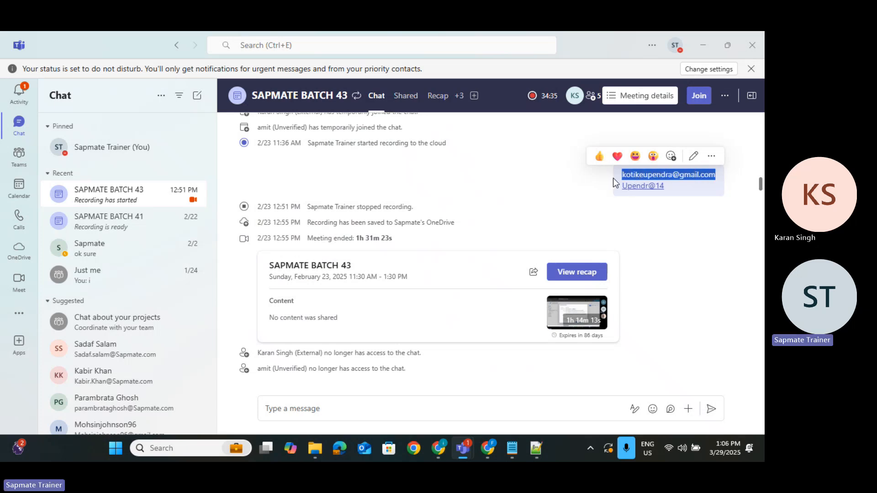
key("alt+Tab")
double_click(351, 231)
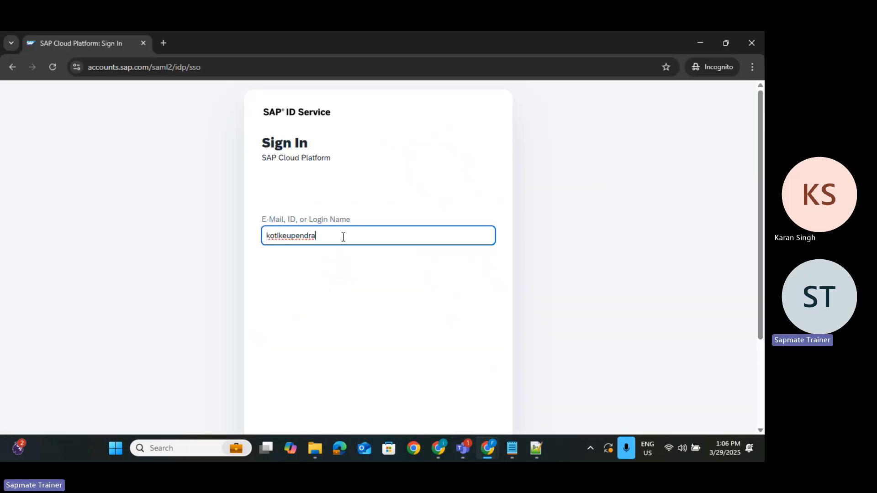
key("ctrl+v")
left_click(379, 283)
scroll(379, 283, "down", 3)
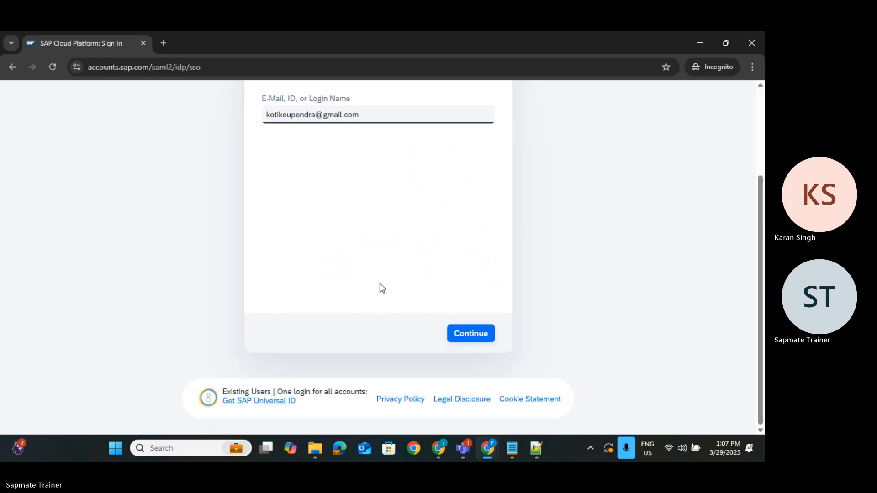
left_click(453, 330)
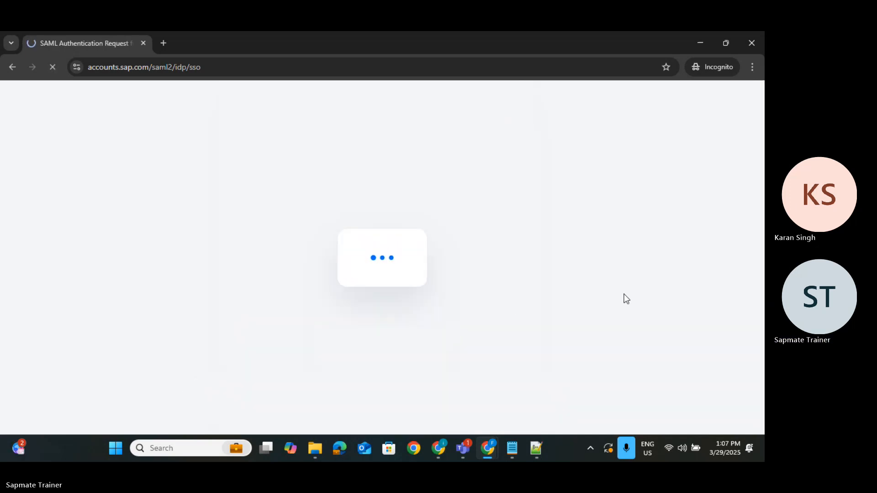
Step: Copy the account password from the Teams chat, enter it on the SAP Universal ID page in Chrome, and sign in
key("alt+Tab")
left_click_drag(675, 187, 613, 189)
key("alt+Tab")
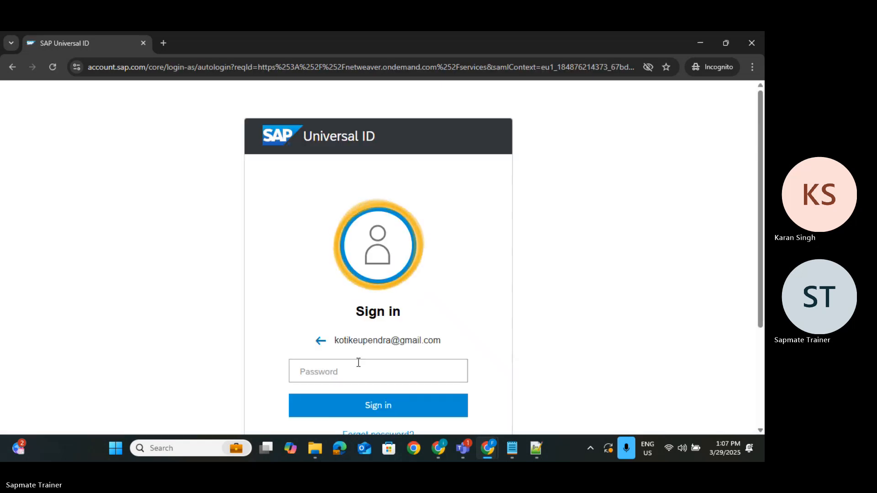
left_click(359, 362)
type("•••••••••")
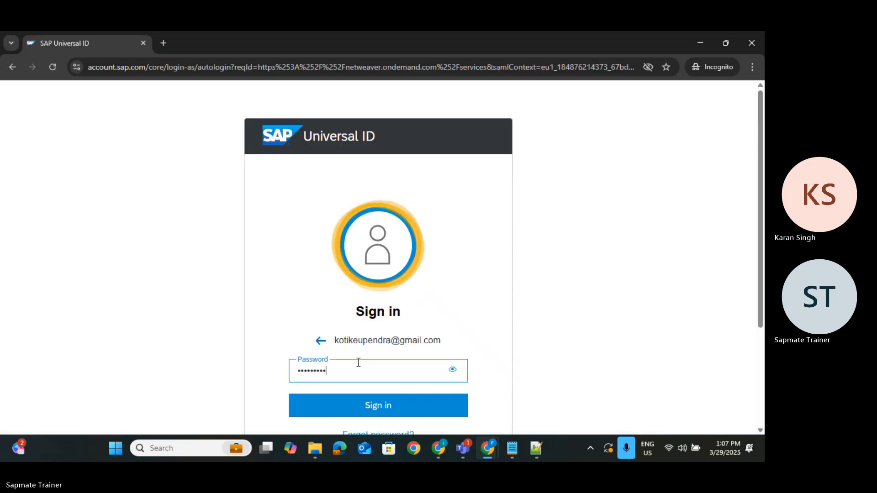
left_click(379, 406)
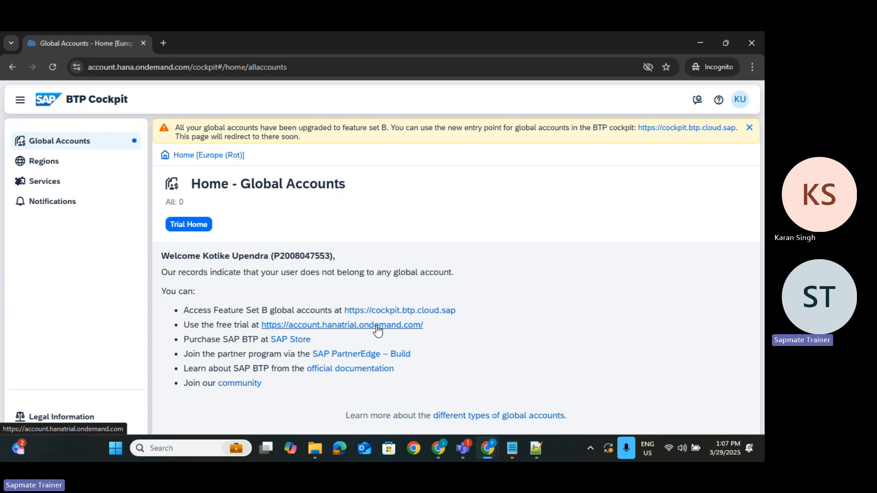
Step: Open the SAP BTP free trial site, accept all cookies, and go to the trial account
left_click(377, 329)
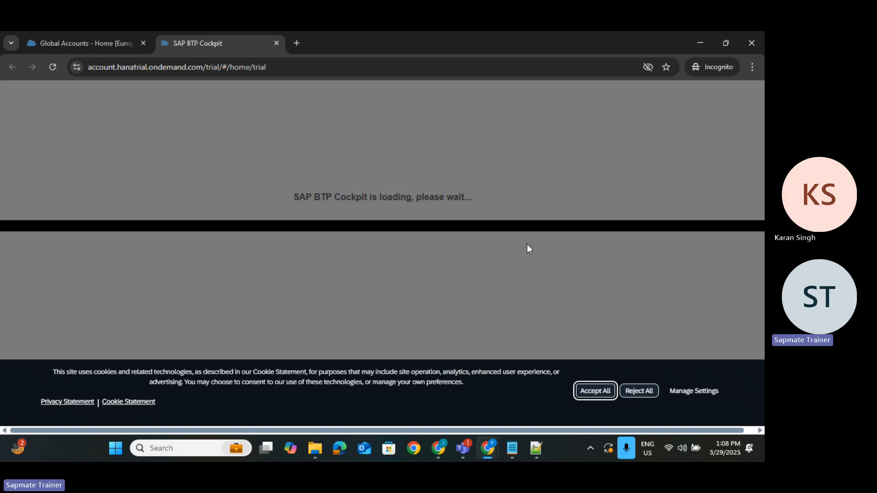
left_click(582, 393)
left_click(391, 213)
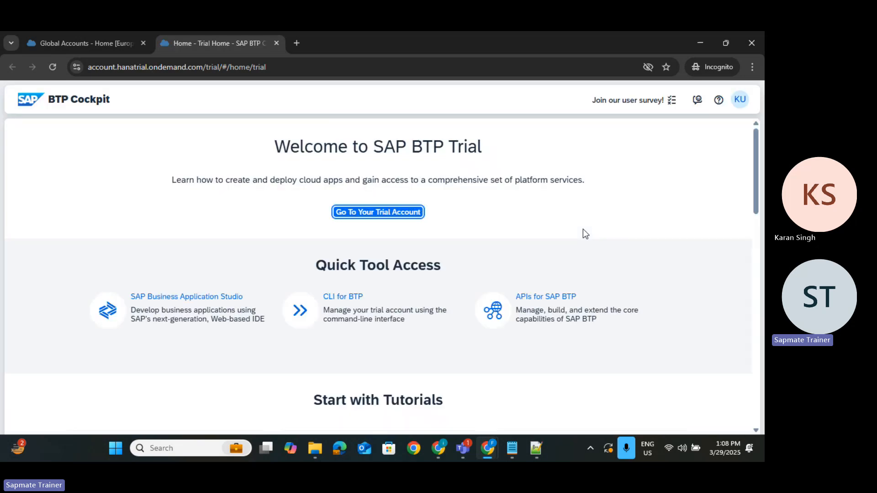
left_click(382, 213)
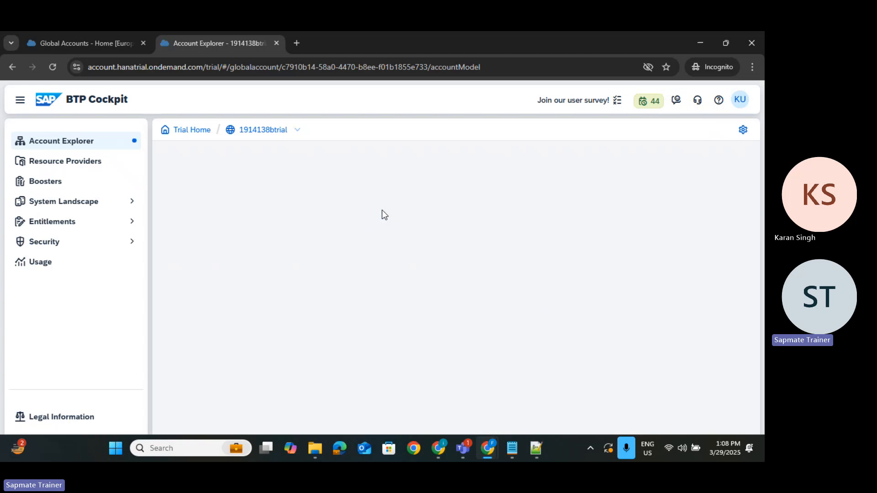
Step: Open the trial subaccount and review its service instances and subscriptions
scroll(381, 344, "down", 3)
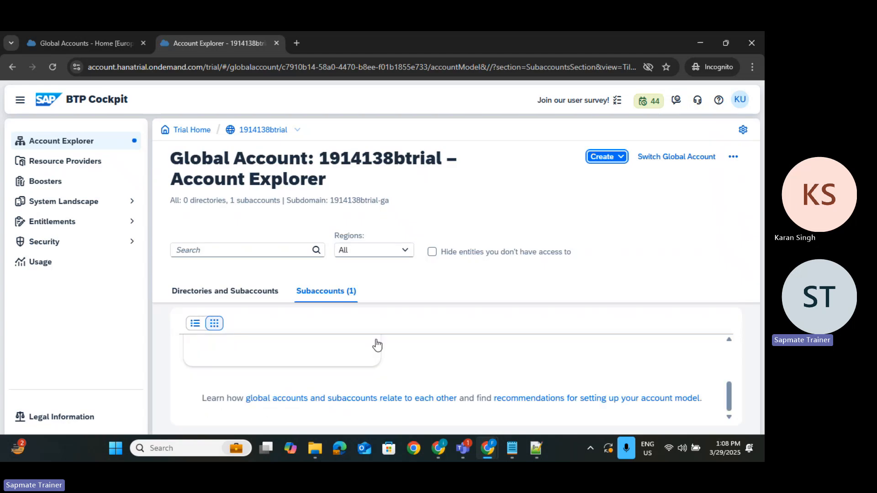
scroll(347, 354, "up", 2)
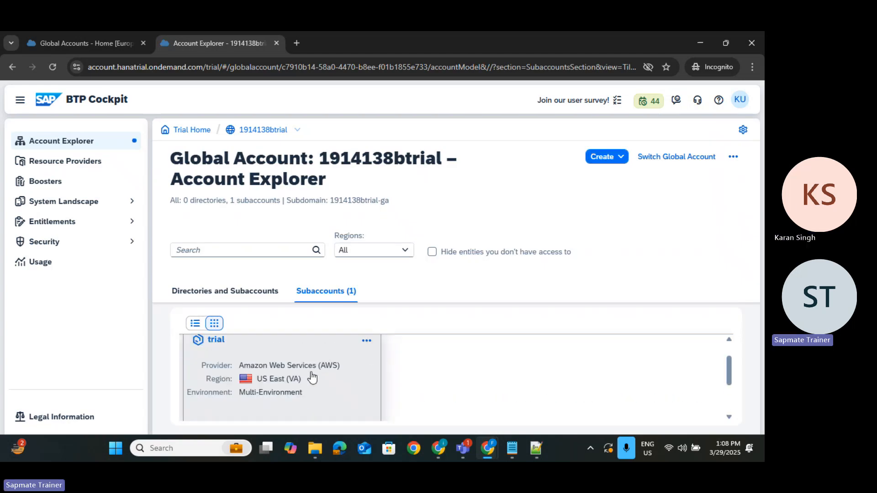
left_click(312, 377)
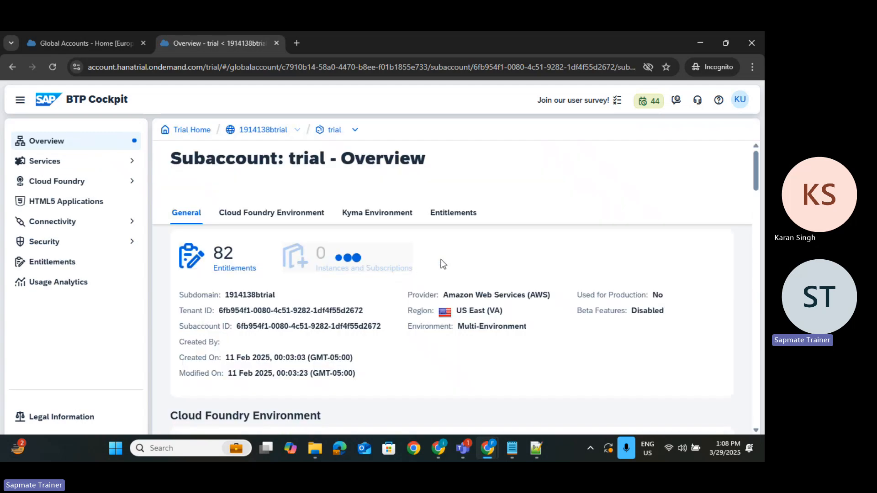
scroll(397, 292, "down", 5)
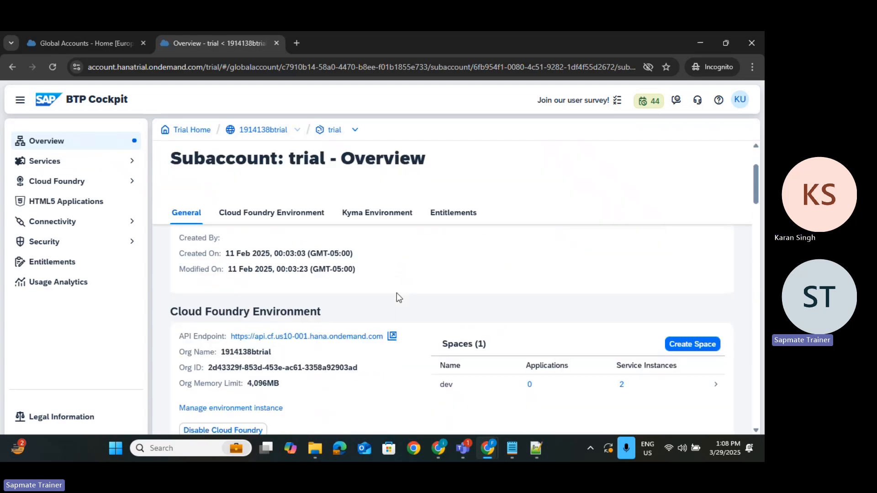
scroll(391, 291, "up", 5)
left_click(373, 272)
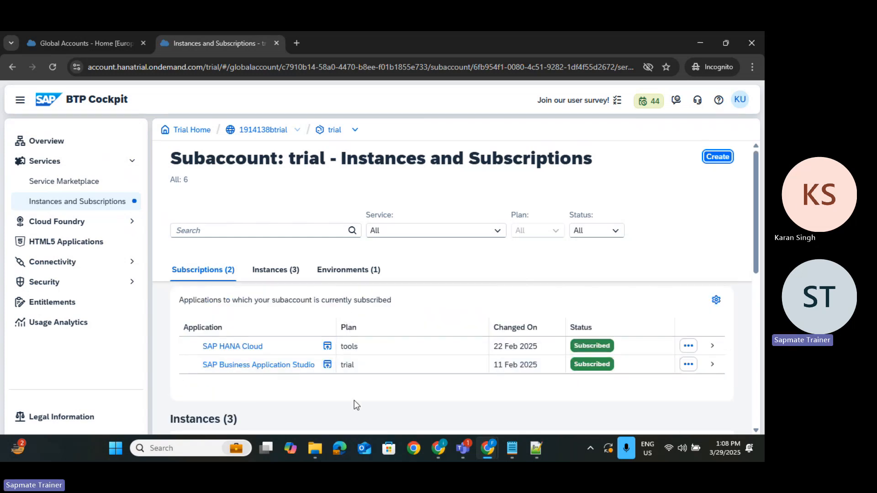
scroll(400, 402, "down", 3)
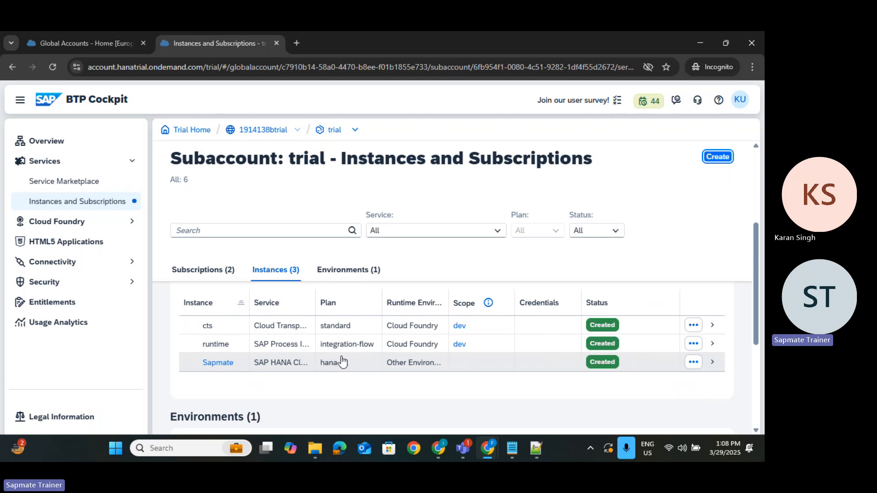
scroll(370, 371, "up", 3)
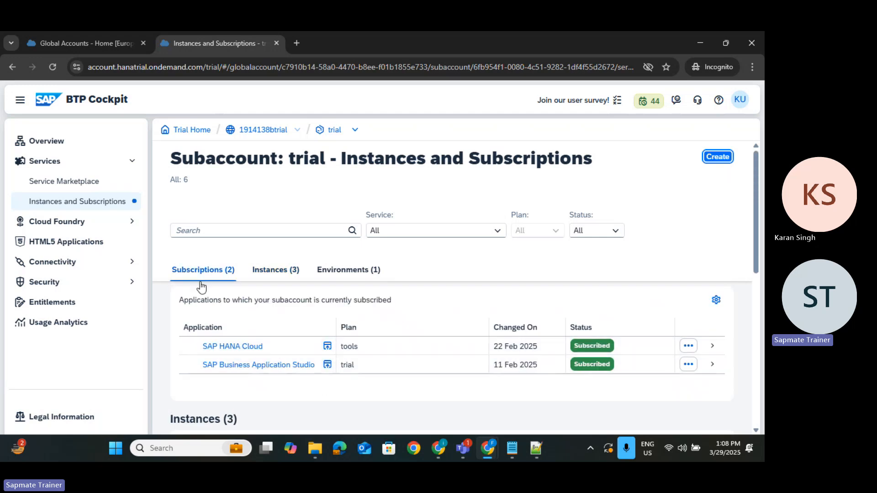
Step: Search the subaccount's Service Marketplace for "integration" and look through the matching services
left_click(82, 187)
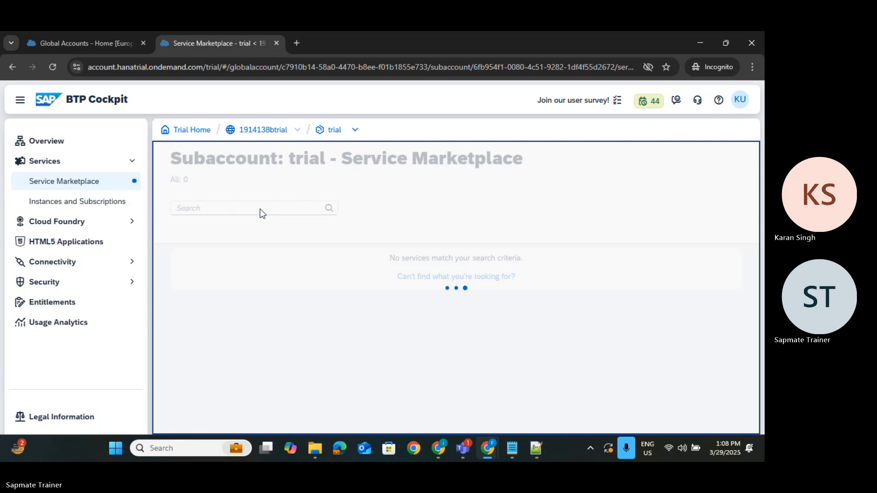
left_click(241, 221)
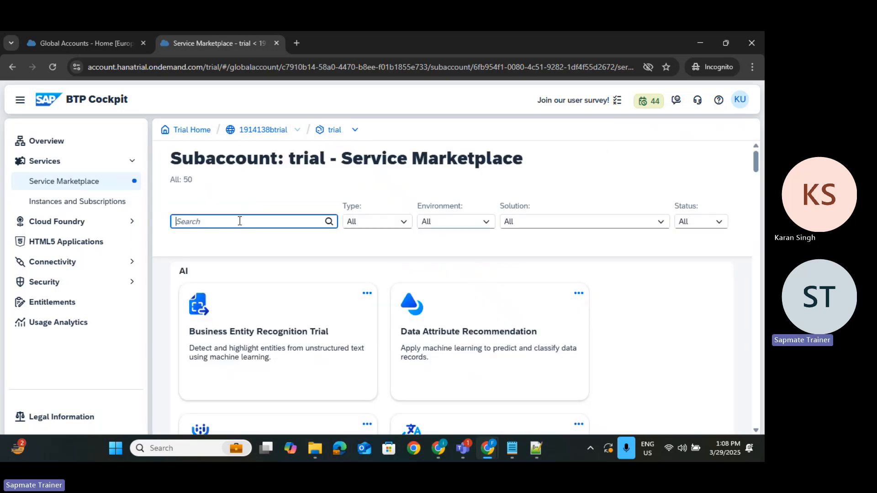
type("integration")
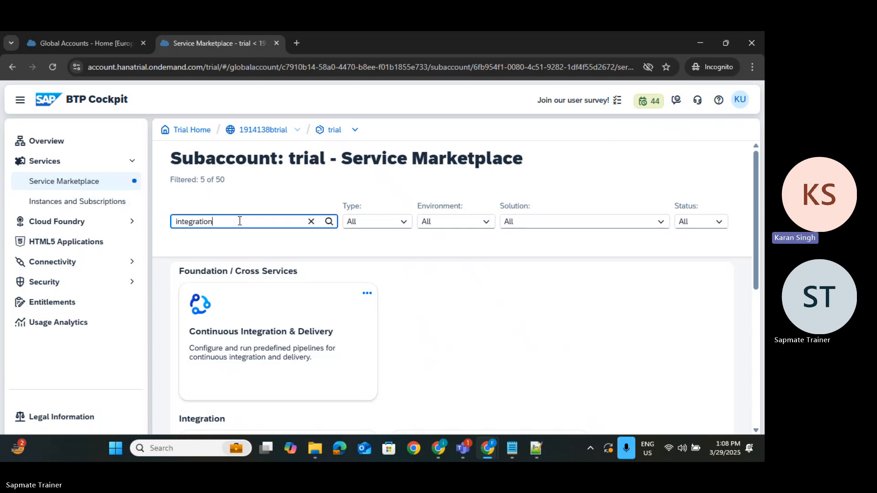
scroll(256, 310, "down", 3)
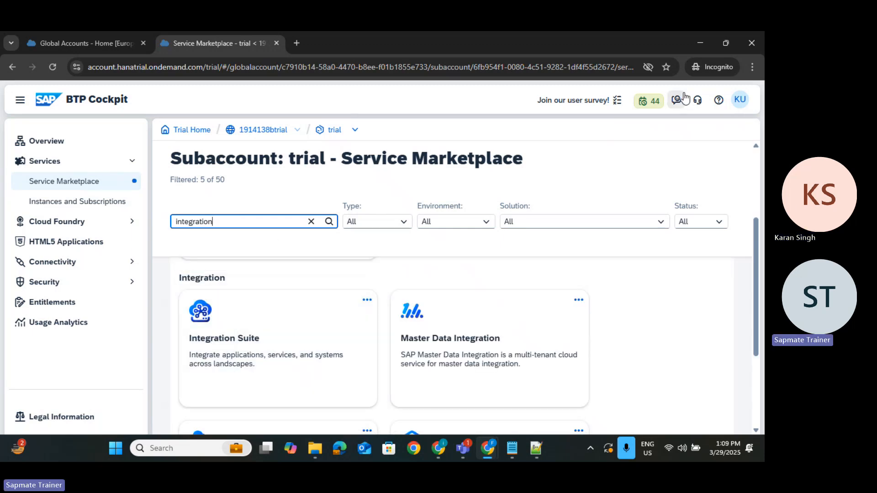
Step: Sign out of the trial account and close the Global Accounts browser tab
left_click(742, 101)
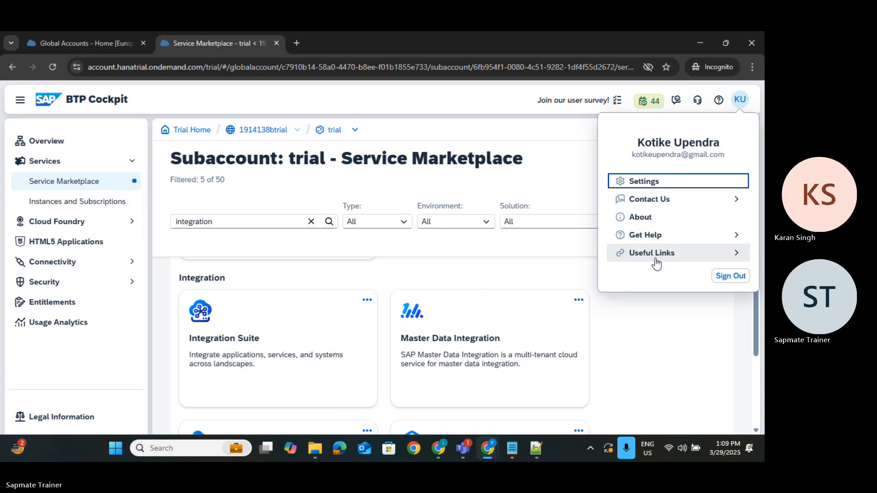
left_click(726, 277)
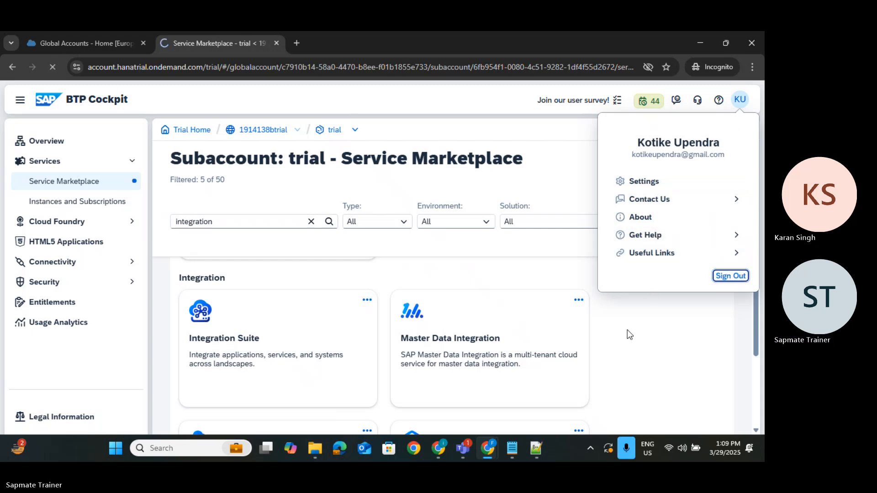
key("alt+Tab")
key("alt+Tab")
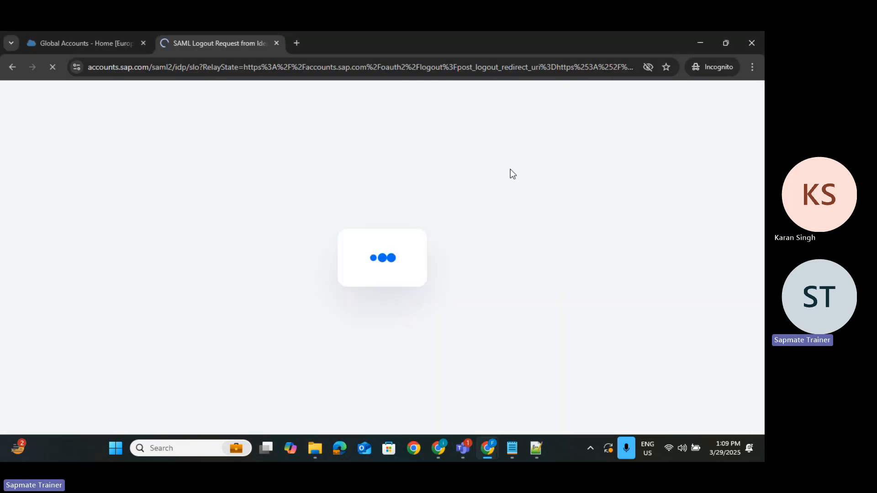
left_click(143, 43)
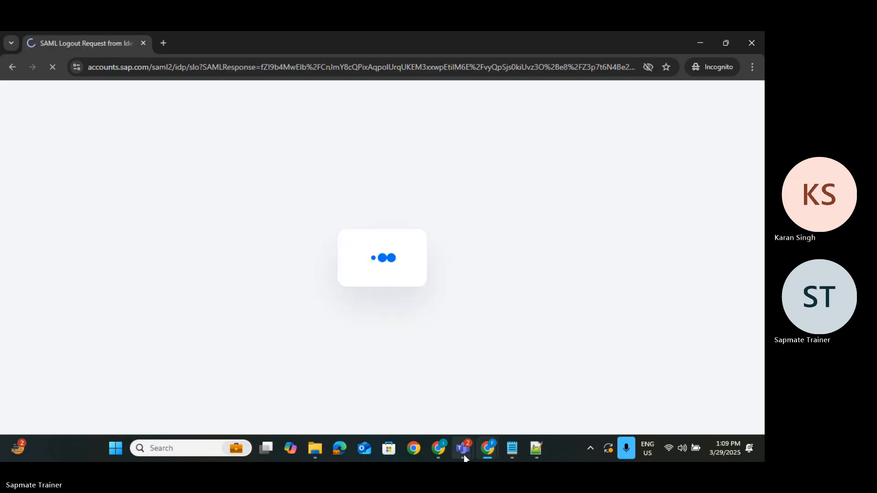
Step: Switch to the SAPMATE BATCH 43 chat in Teams, go to the newest message, and copy the user ID e-mail shared there
mouse_move(464, 454)
mouse_move(369, 365)
left_click(434, 366)
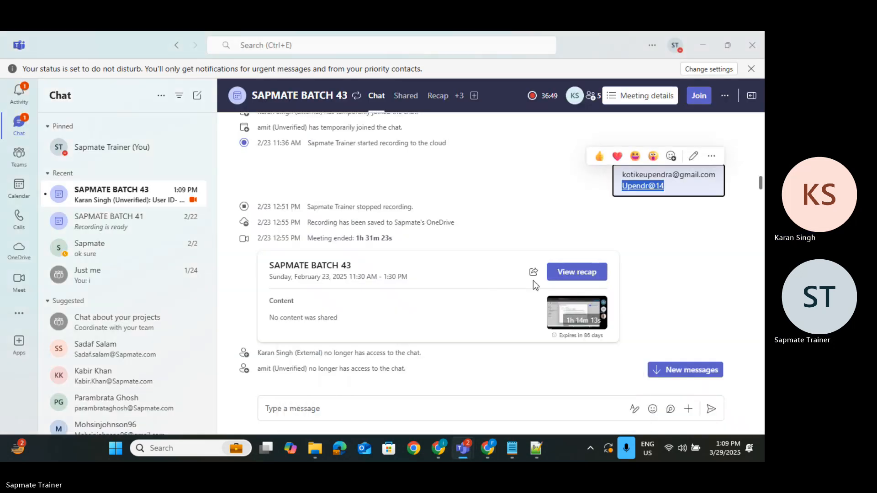
left_click(683, 370)
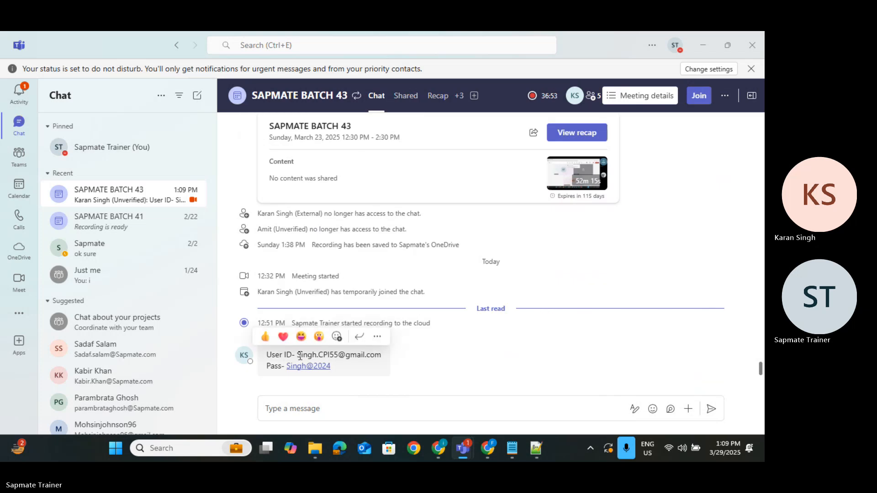
left_click_drag(297, 354, 373, 354)
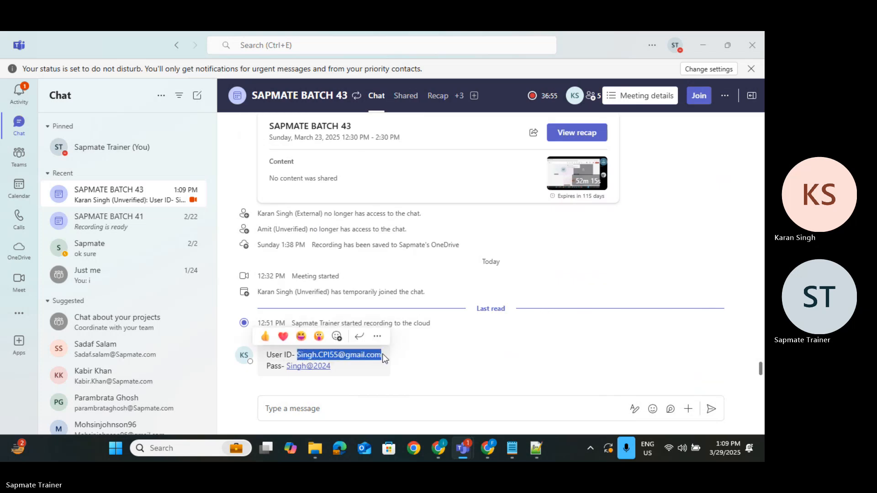
Step: Return to Chrome, log on again, replace the prefilled login name with the newly shared e-mail, and continue
key("alt+Tab")
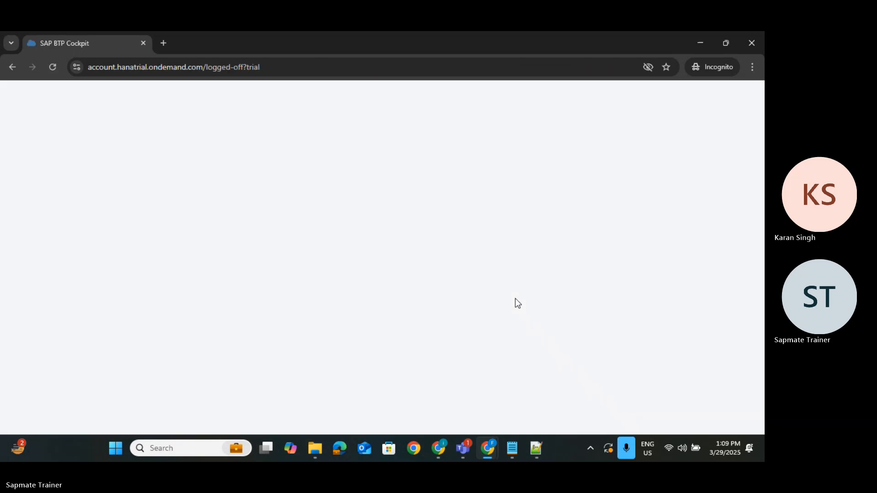
left_click(589, 276)
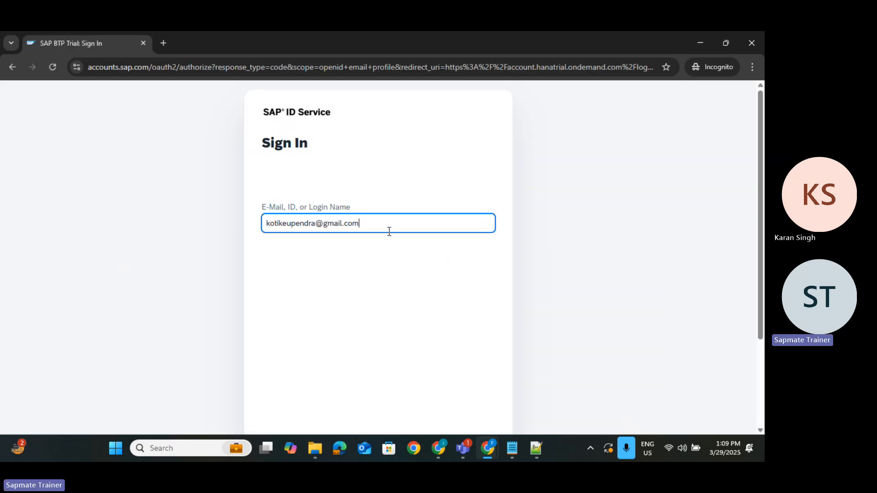
left_click_drag(389, 232, 219, 225)
key("ctrl+v")
left_click(317, 294)
scroll(384, 308, "down", 1)
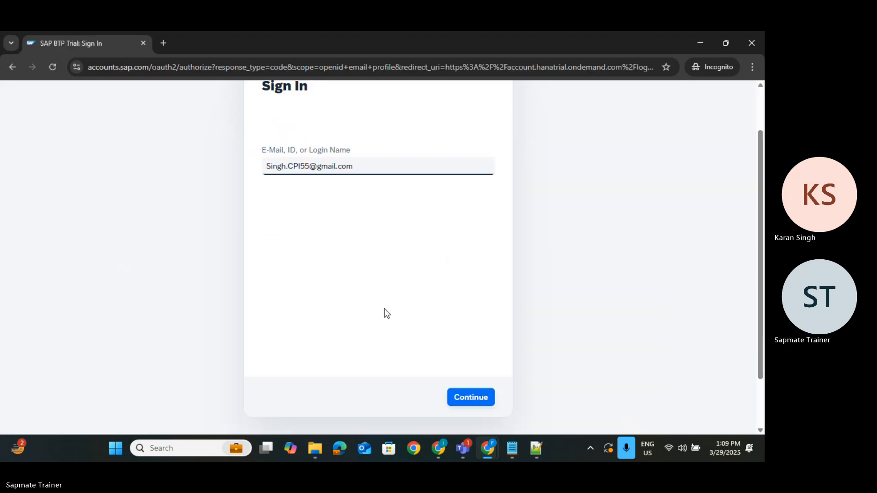
scroll(384, 308, "down", 1)
left_click(484, 333)
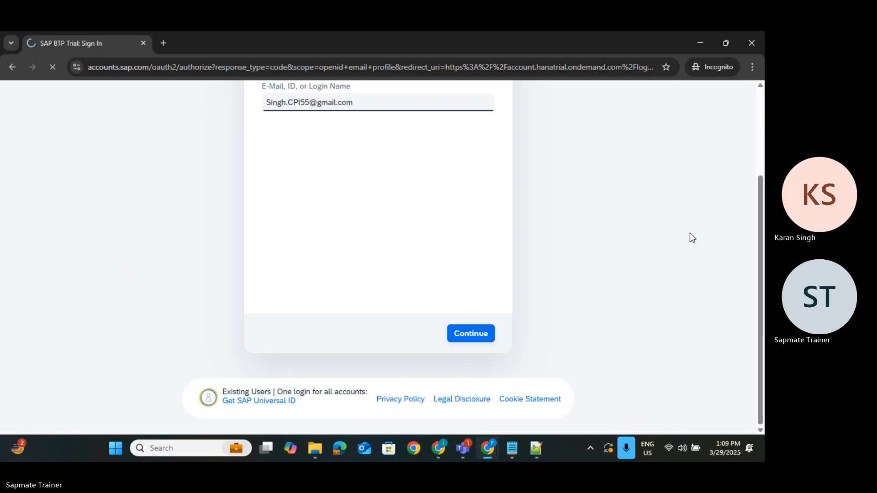
Step: Switch to the SAPMATE BATCH 43 chat in Teams and copy the password from the newest credentials message
key("alt+Tab")
left_click(342, 368)
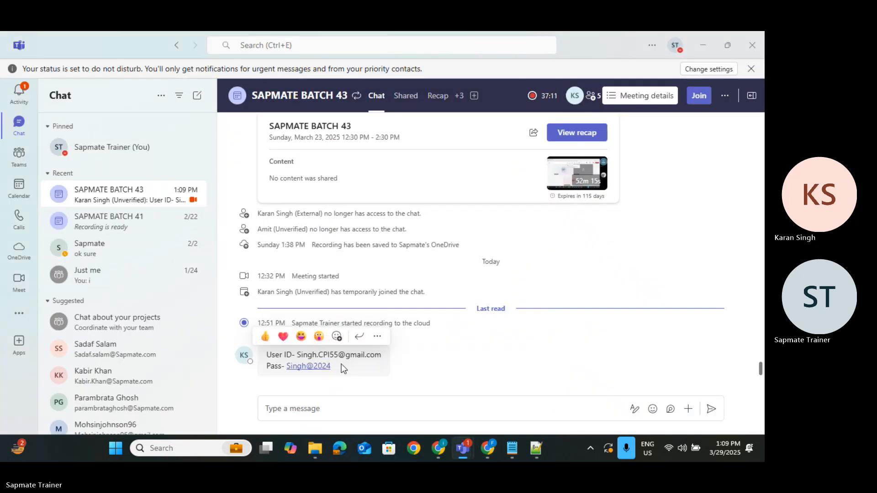
left_click_drag(342, 365, 289, 370)
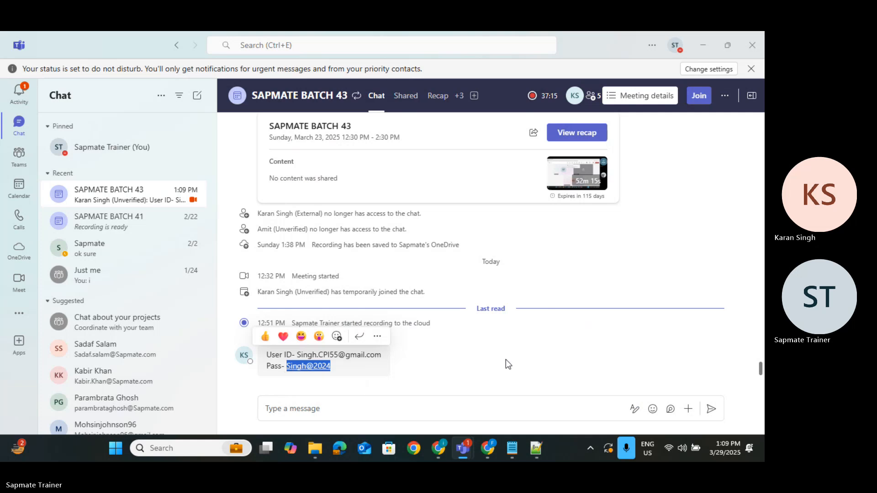
Step: Return to Chrome, sign in with the copied account password, and continue with the second listed account, the one marked only Ireland
key("alt+Tab")
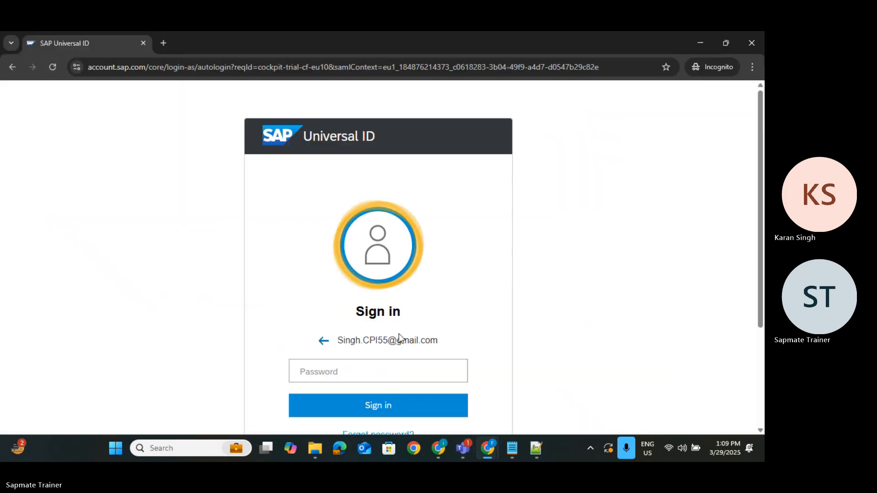
left_click(376, 370)
key("ctrl+v")
left_click(379, 406)
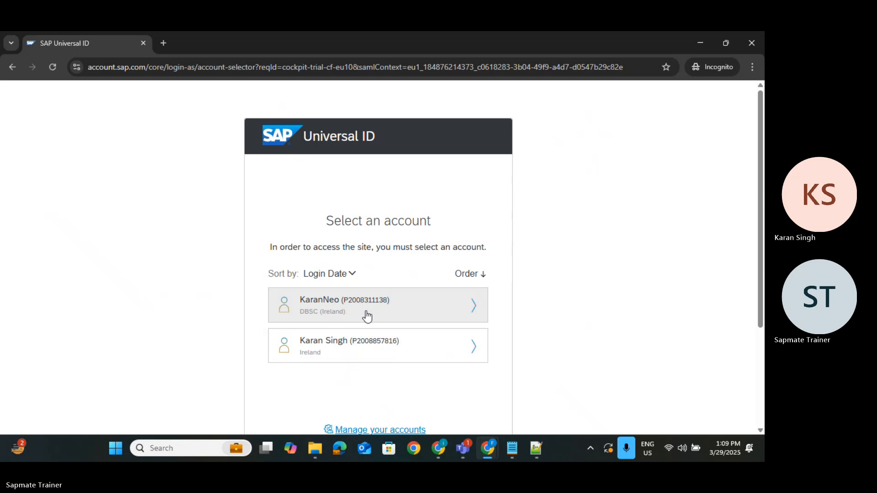
left_click(355, 356)
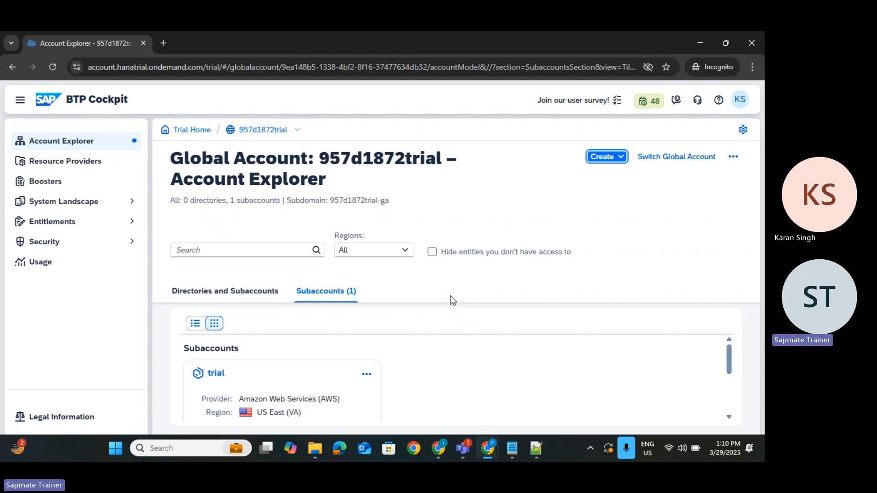
Step: Open the trial subaccount's instances and subscriptions and launch the Integration Suite application
left_click(308, 380)
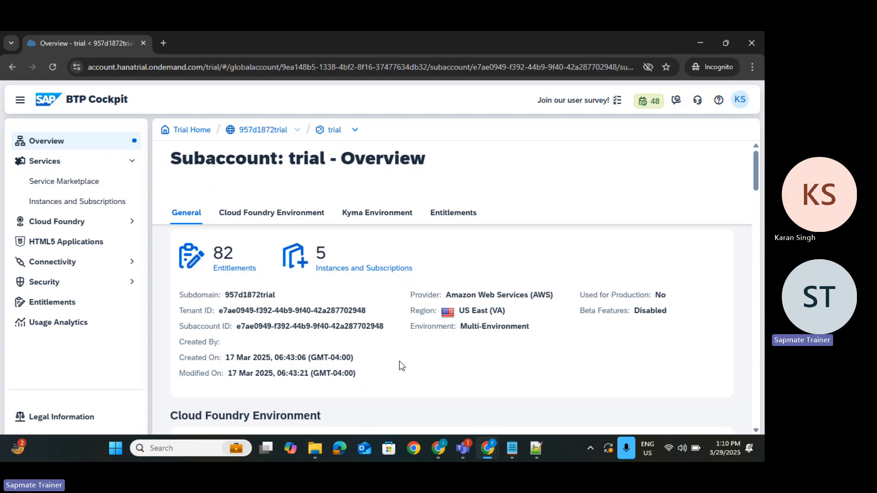
scroll(399, 361, "down", 3)
scroll(399, 361, "down", 1)
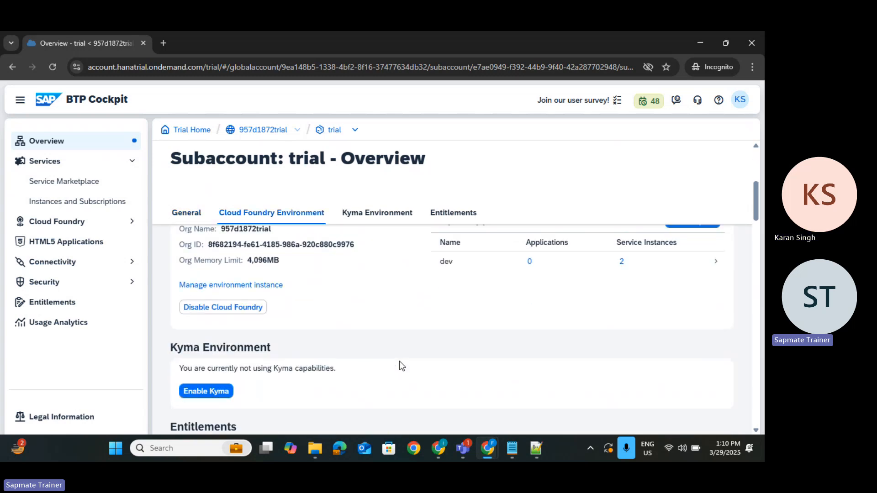
scroll(399, 363, "up", 4)
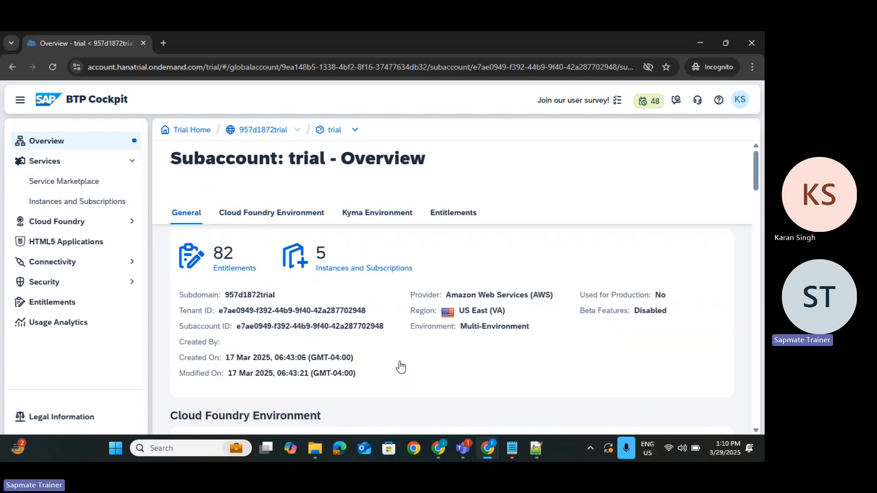
triple_click(370, 273)
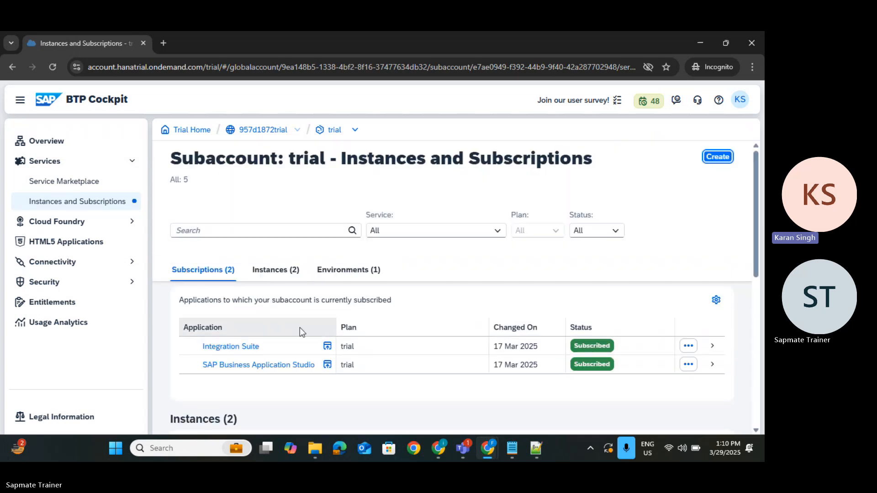
left_click(243, 349)
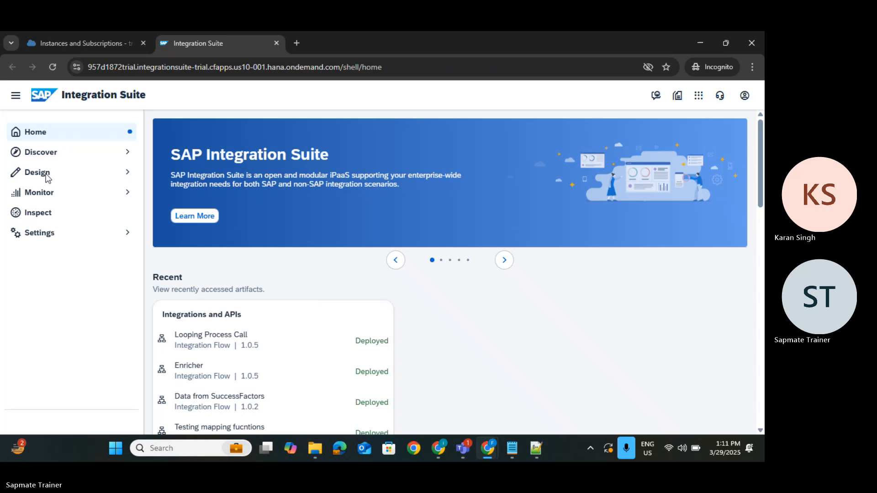
Step: Open the Integrations and APIs page of the Design area and dismiss the News and Announcements dialog
double_click(76, 175)
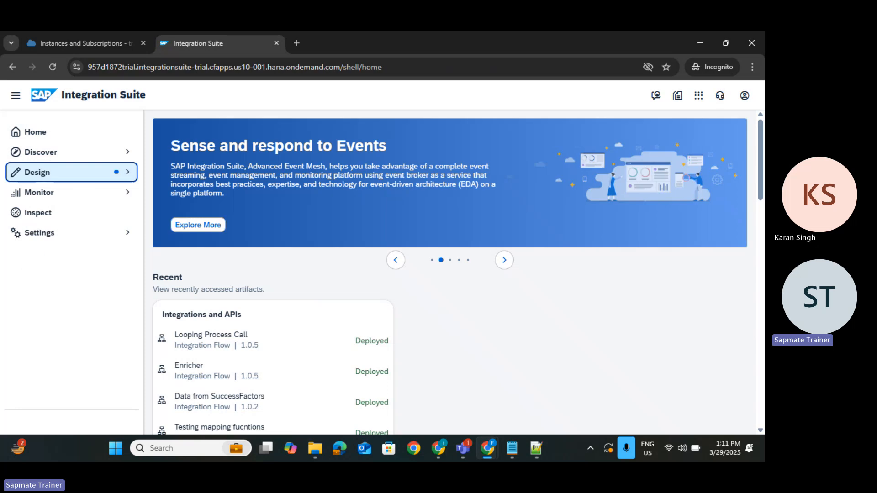
left_click(76, 175)
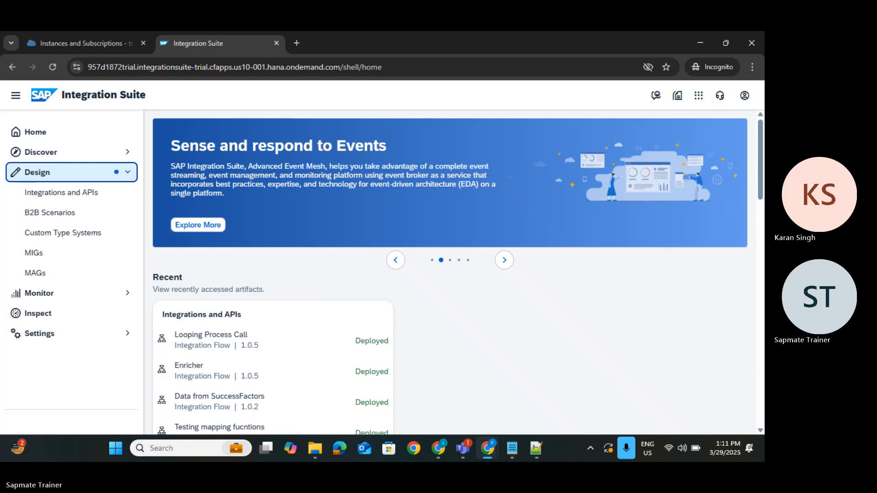
left_click(82, 193)
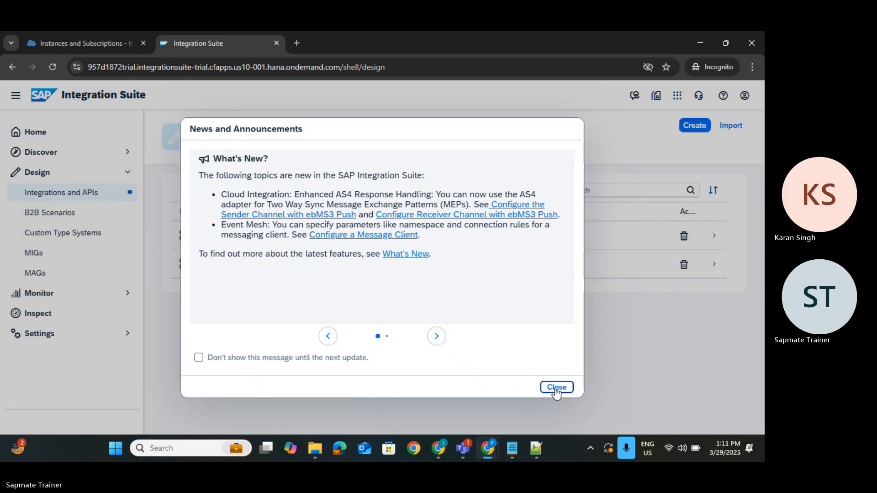
left_click(556, 388)
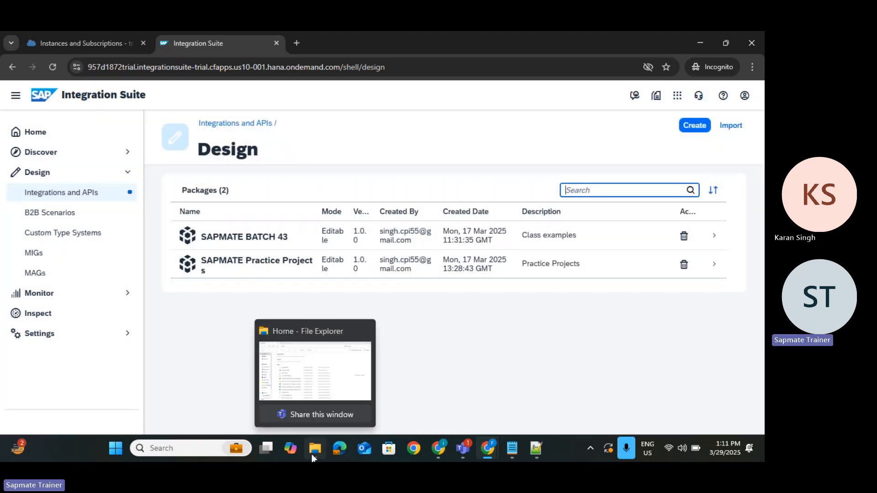
Step: Switch to File Explorer and look through the recent files and the Learning Session folder for the training presentation
left_click(313, 457)
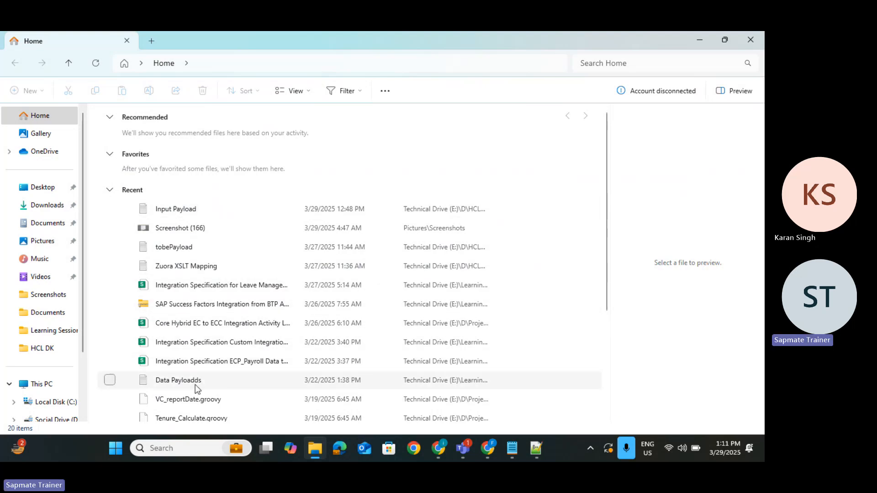
scroll(195, 385, "down", 3)
scroll(210, 335, "down", 2)
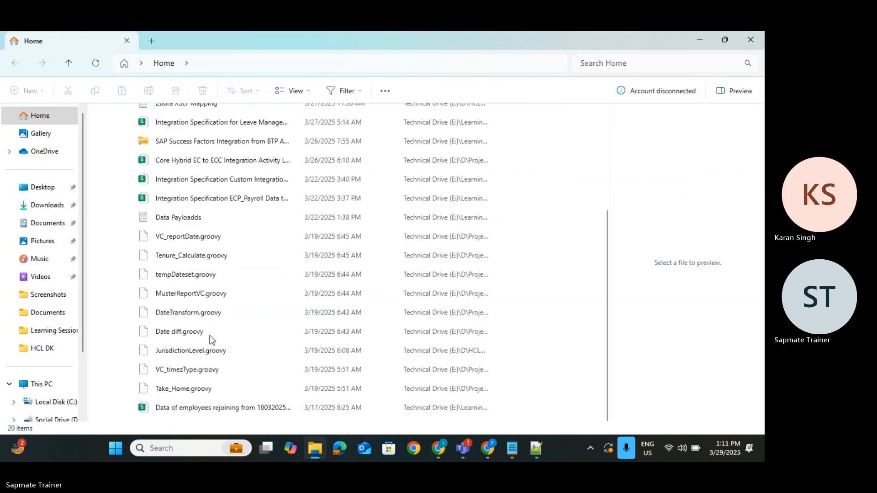
scroll(202, 298, "up", 5)
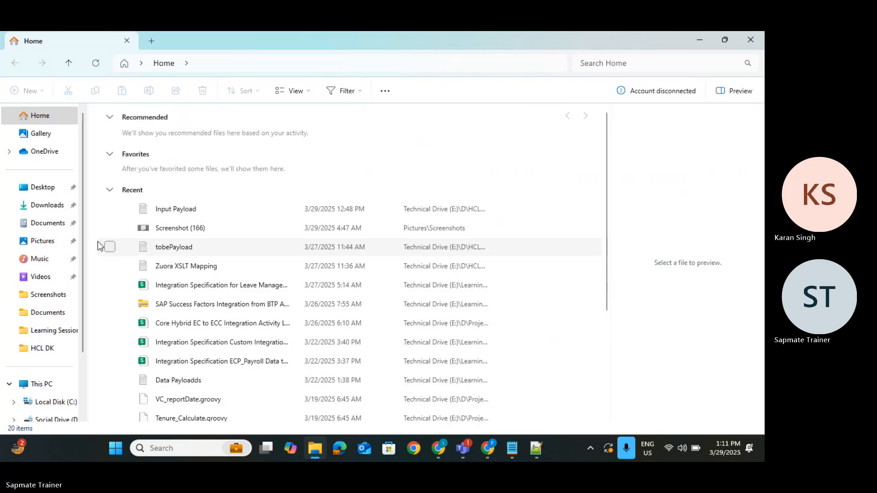
left_click(44, 341)
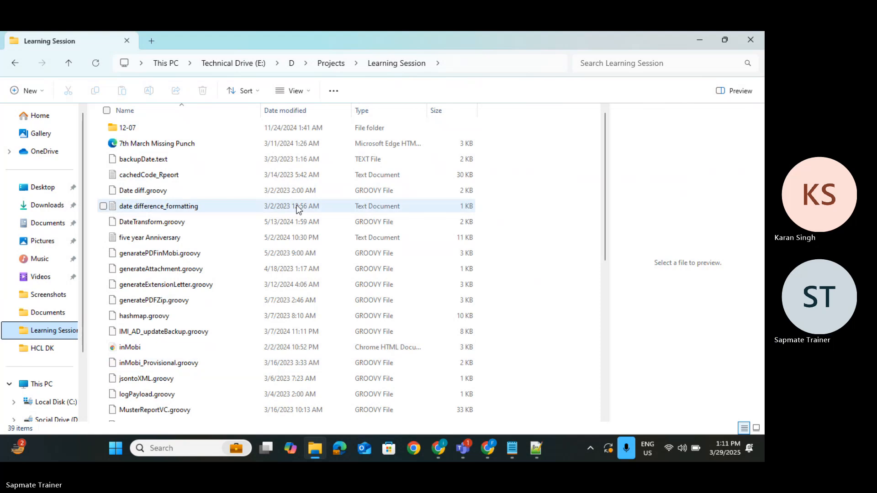
scroll(292, 306, "down", 4)
scroll(292, 305, "up", 5)
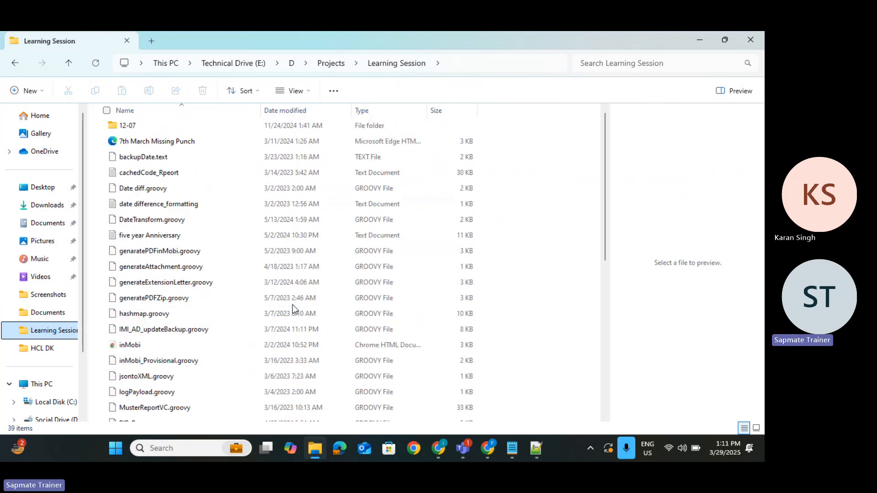
scroll(292, 306, "down", 4)
scroll(292, 305, "down", 2)
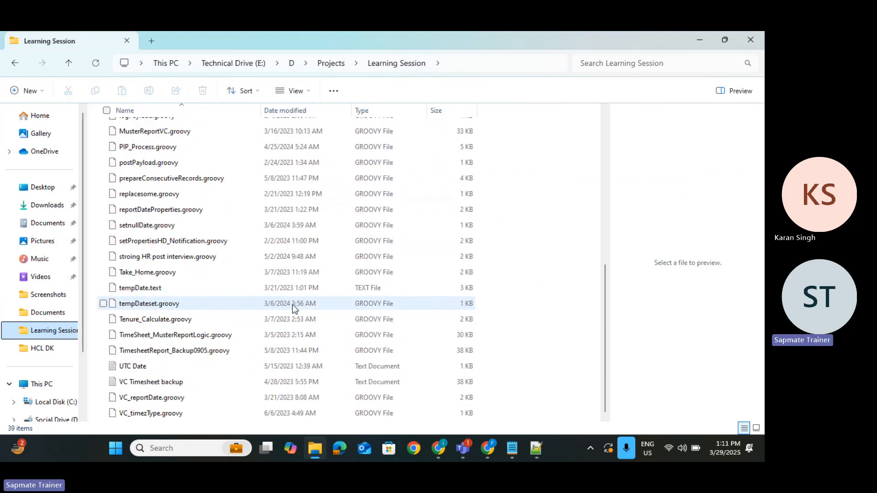
scroll(292, 305, "up", 6)
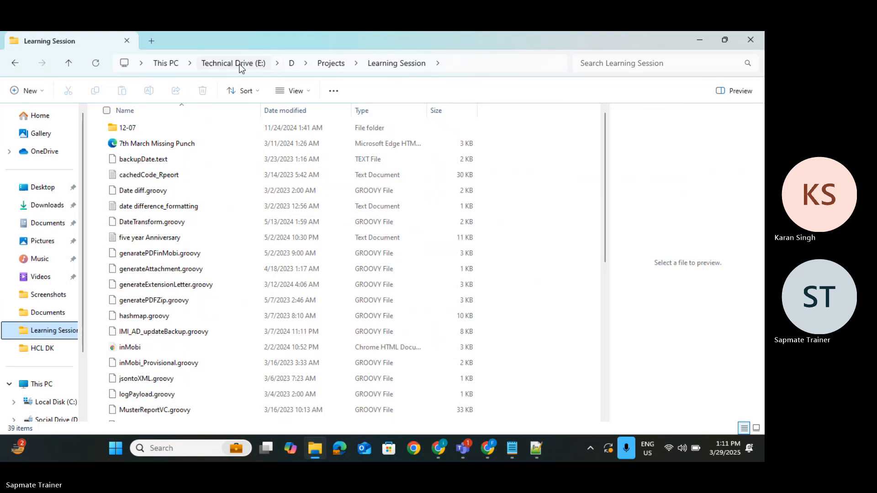
Step: Open the SAP BTP Integration Suite presentation from the Learning > T SAP folder on Technical Drive (E:)
left_click(239, 64)
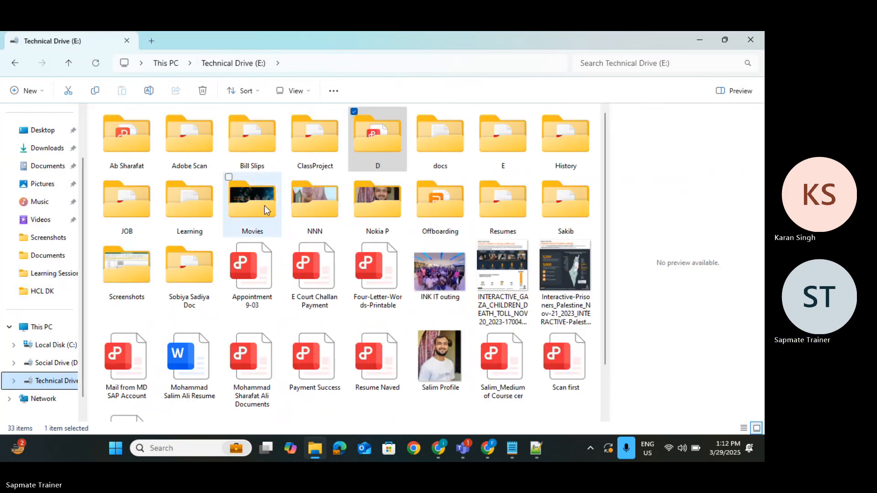
left_click(193, 213)
double_click(193, 213)
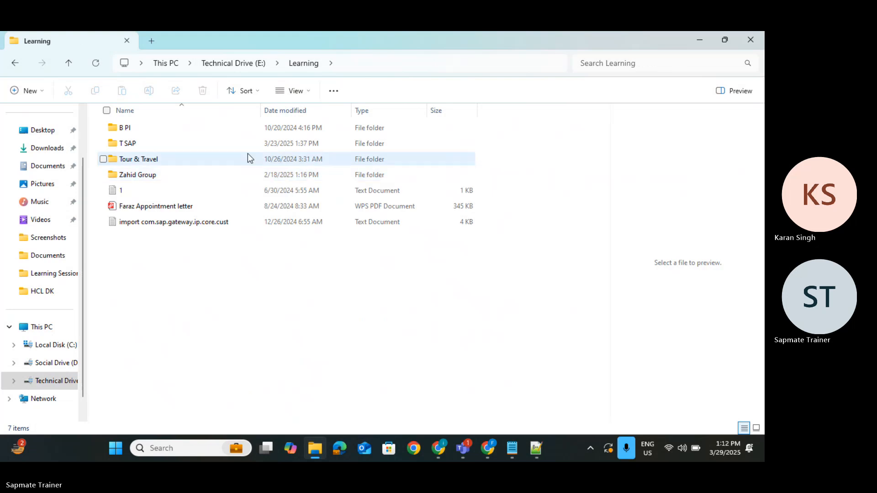
double_click(128, 144)
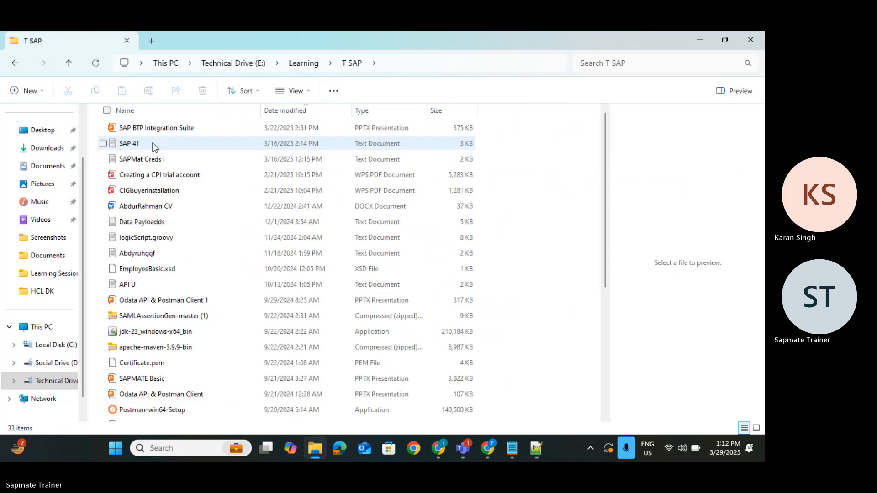
double_click(185, 129)
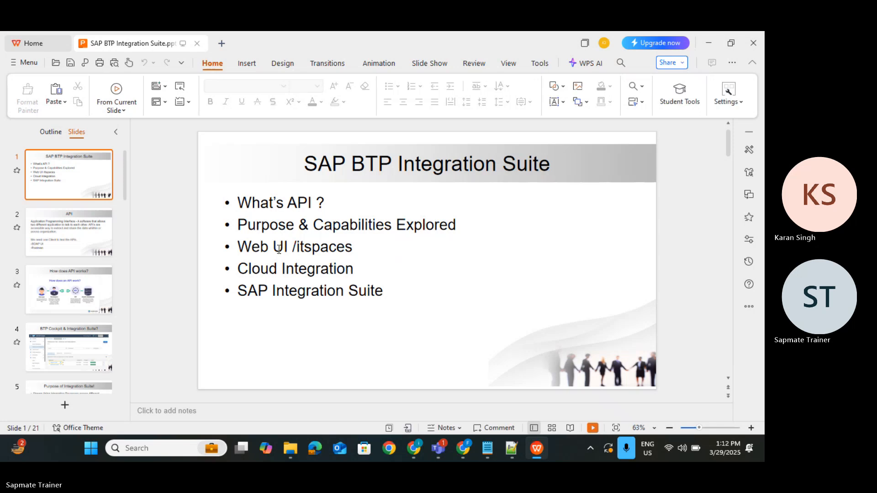
Step: Look back through the presentation's slides from Response Codes (19) to Request Calls (13), including CPI Pallettes and Adapters
scroll(75, 249, "down", 15)
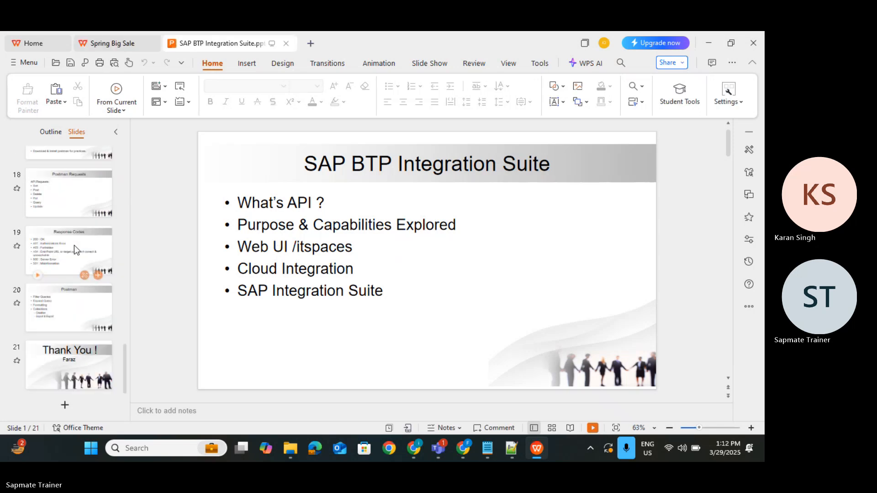
left_click(72, 252)
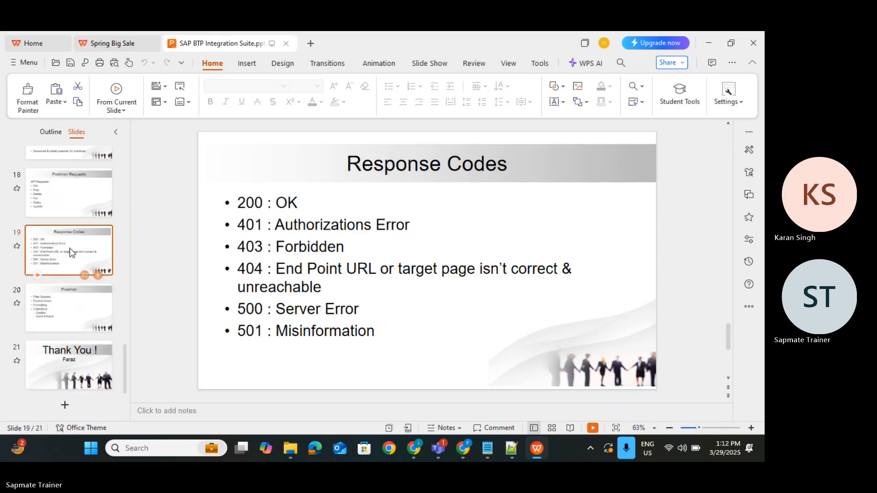
scroll(70, 253, "up", 3)
left_click(86, 251)
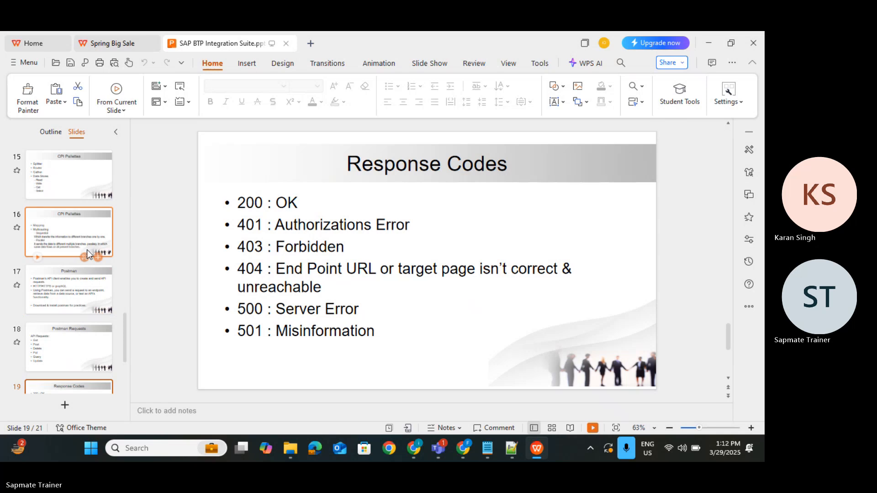
scroll(77, 219, "up", 2)
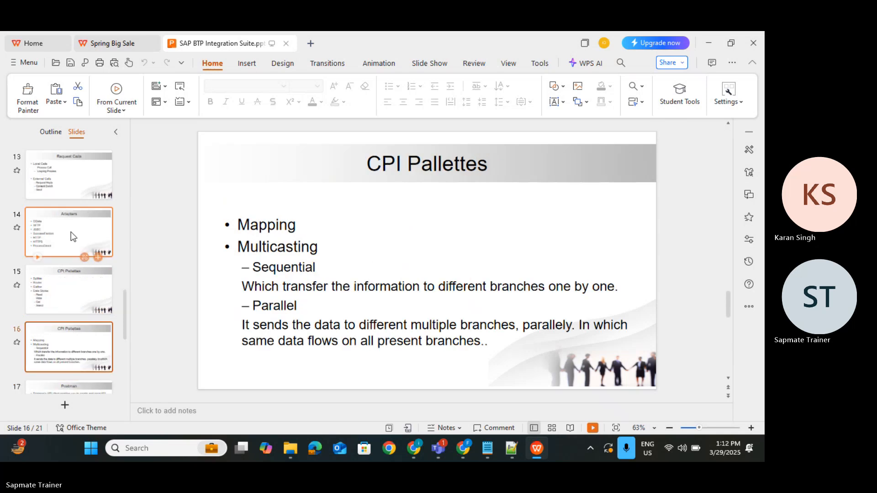
left_click(57, 287)
left_click(87, 229)
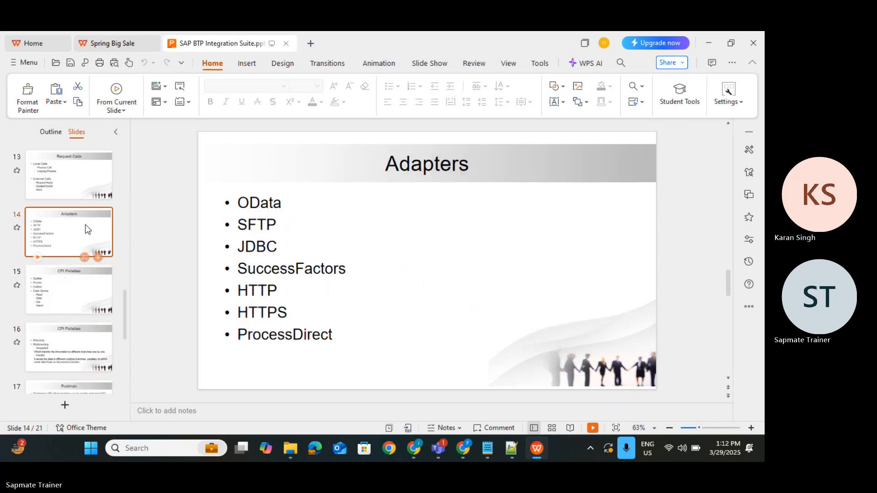
scroll(90, 211, "up", 2)
left_click(91, 276)
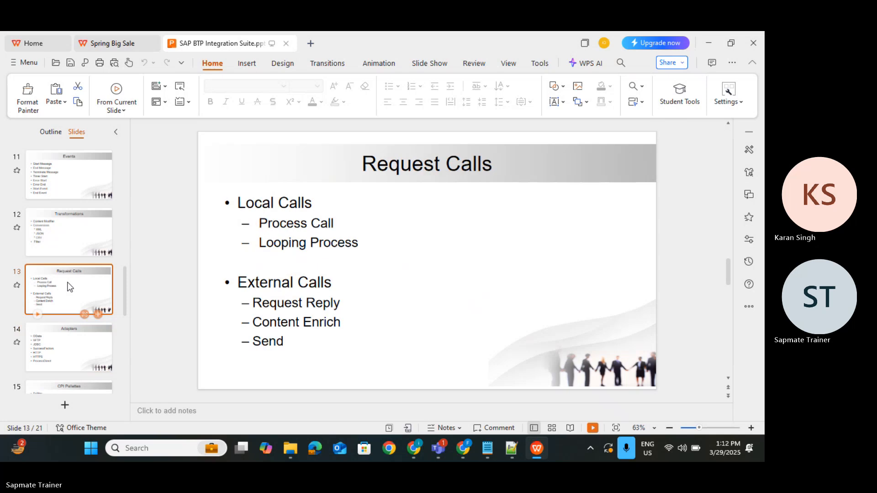
Step: Review the Adapters slide and the two CPI Pallettes slides that follow it, ending on slide 15
scroll(91, 277, "down", 1)
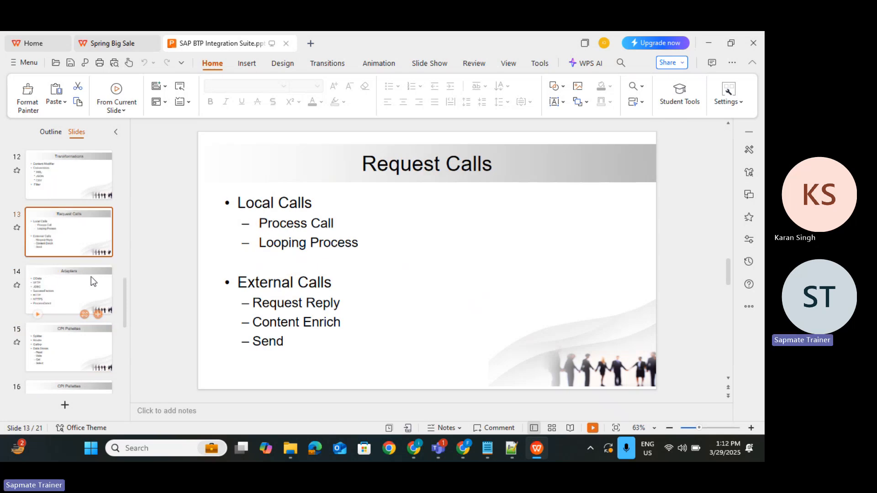
left_click(66, 284)
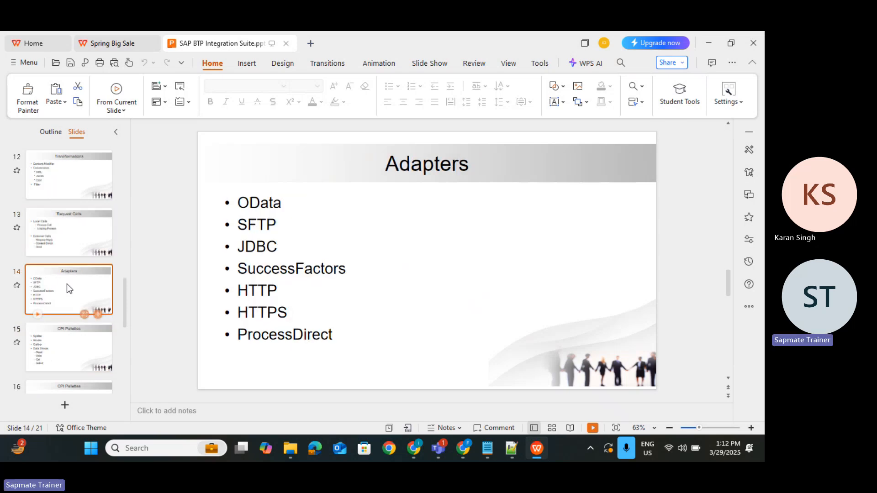
left_click(56, 342)
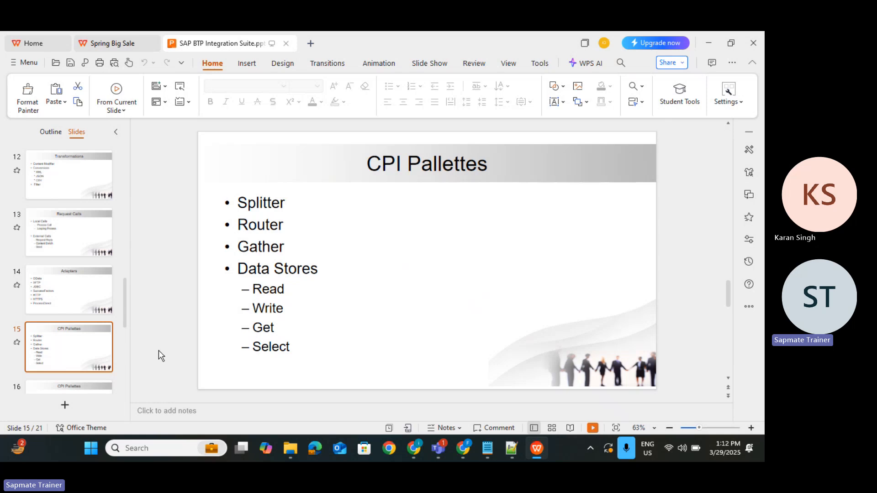
scroll(84, 356, "down", 2)
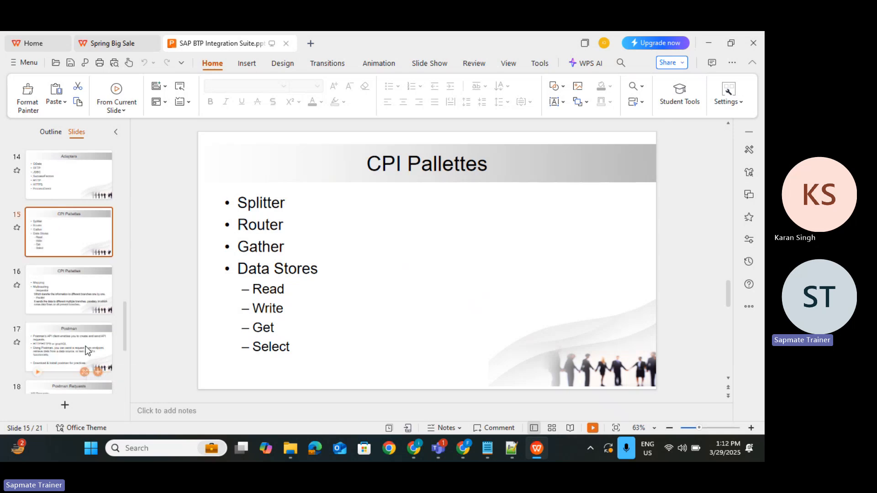
left_click(76, 294)
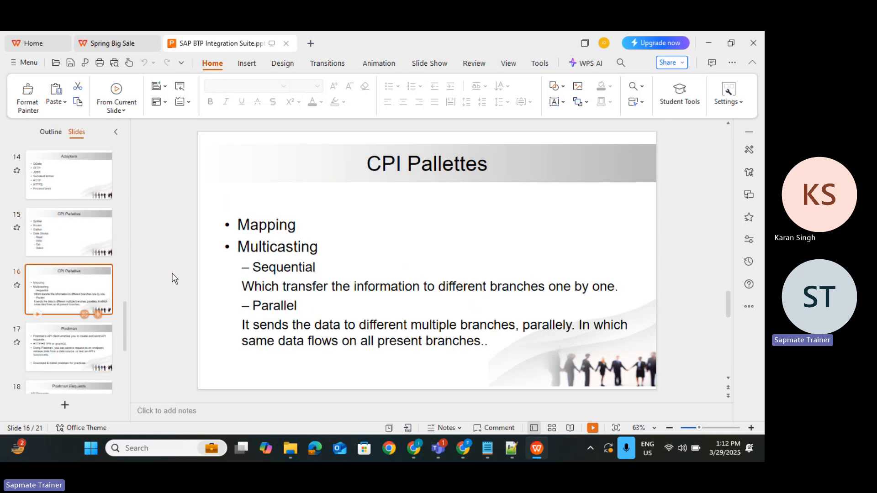
left_click(81, 232)
Step: Switch to Integration Suite in Chrome and open the SAPMATE BATCH 43 package
key("alt+Tab")
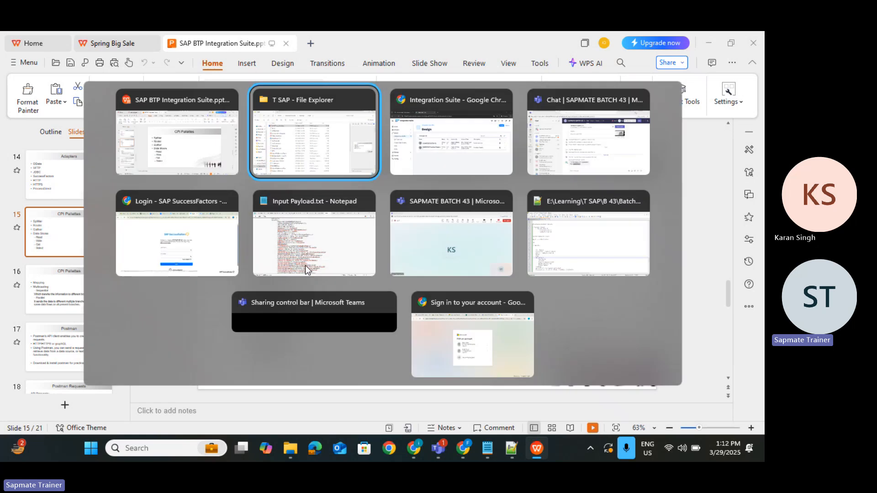
key("Tab")
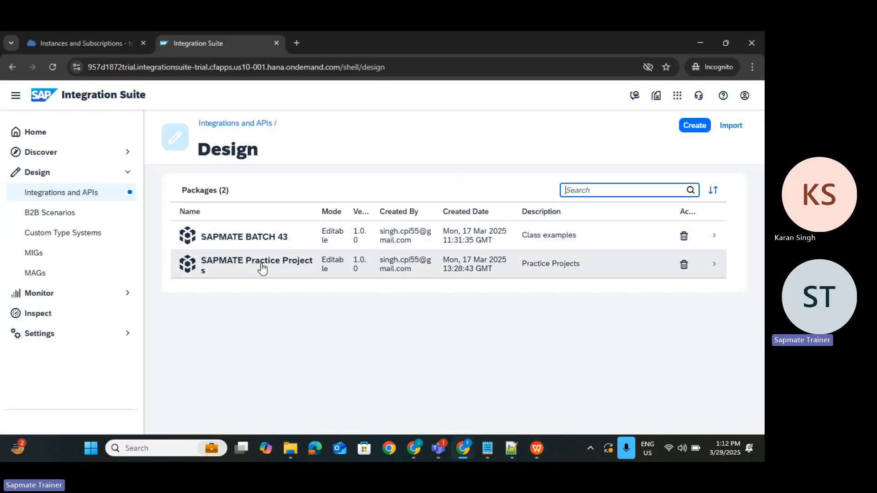
left_click(262, 247)
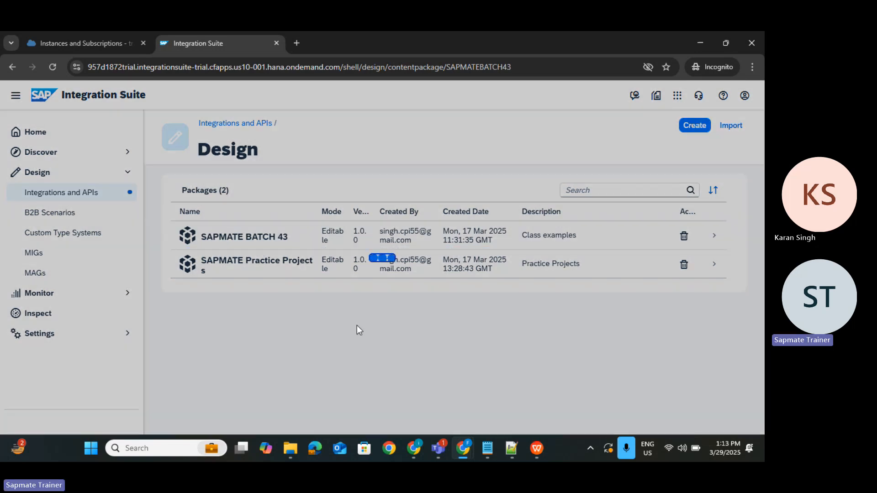
Step: Switch to Batch 43.txt in Notepad++, read the invoice mapping notes under Results, and return to Integration Suite in Chrome
key("alt+Tab")
key("alt+Tab")
key("alt+Tab")
key("alt+Tab")
key("alt+Tab")
key("alt+Tab")
key("alt+Tab")
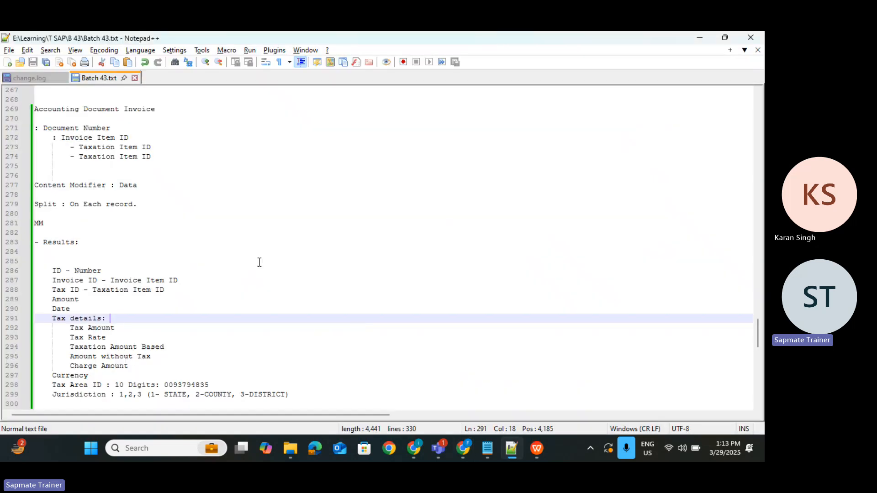
left_click(259, 262)
scroll(259, 262, "down", 3)
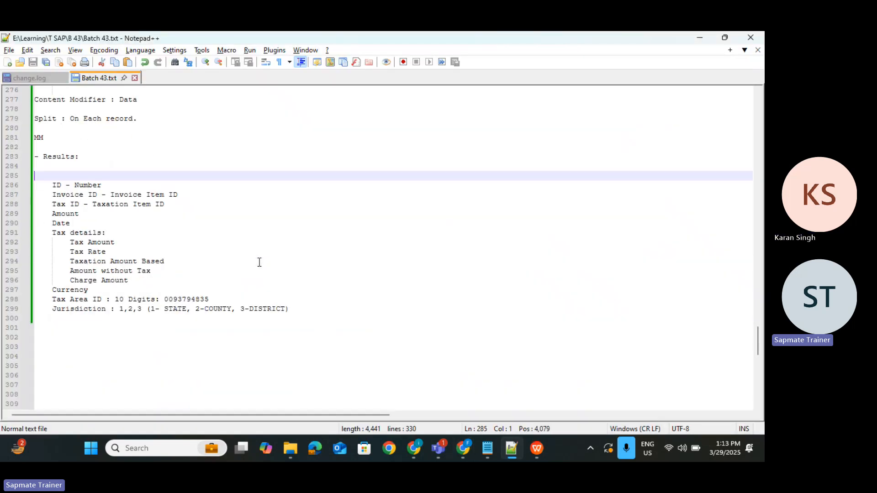
scroll(258, 260, "up", 4)
key("alt+Tab")
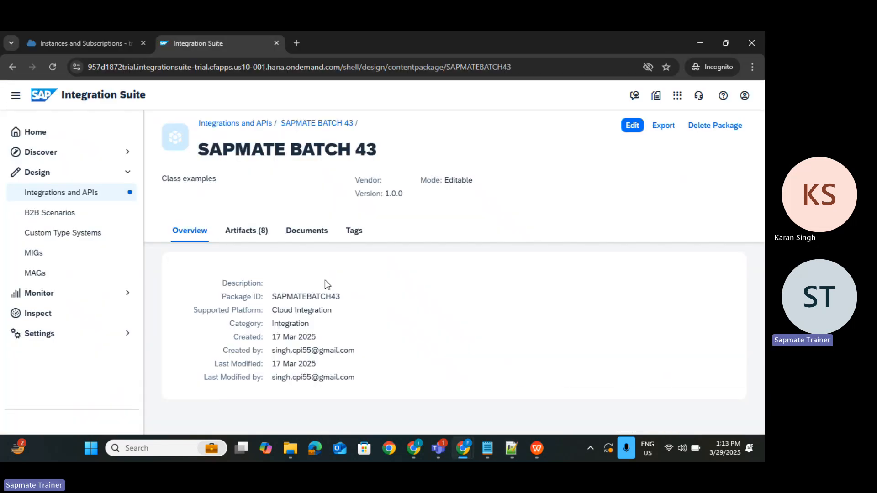
Step: Show the artifacts of the SAPMATE BATCH 43 package and review the list of integration flows
left_click(249, 230)
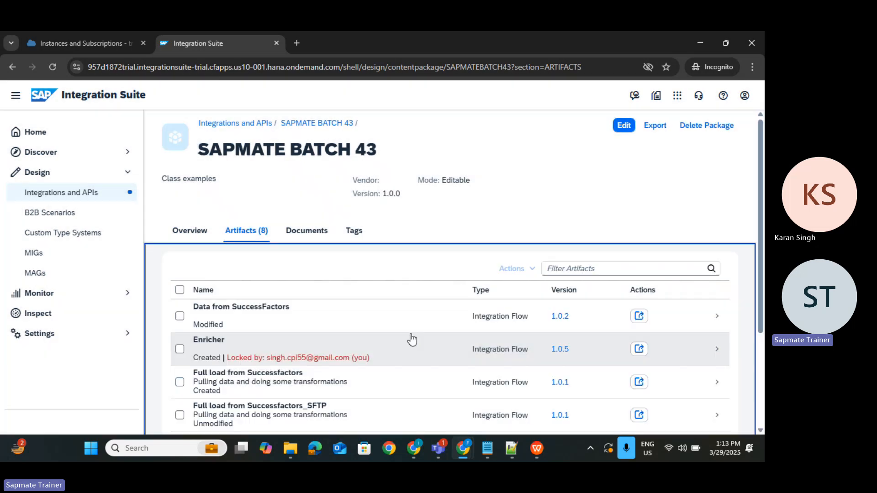
scroll(412, 340, "down", 3)
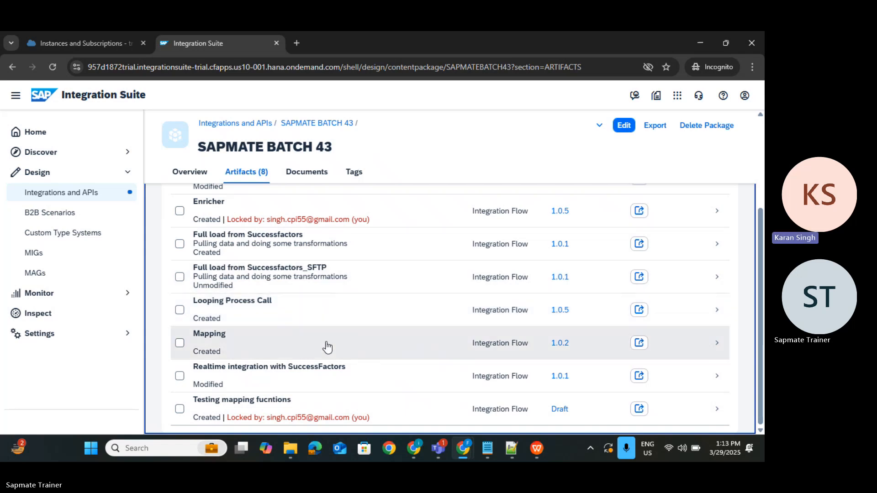
scroll(341, 308, "up", 2)
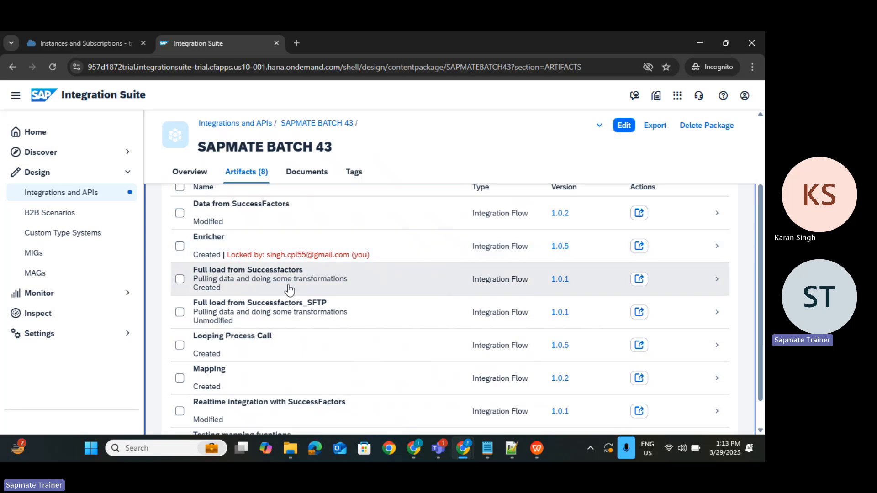
scroll(288, 336, "down", 1)
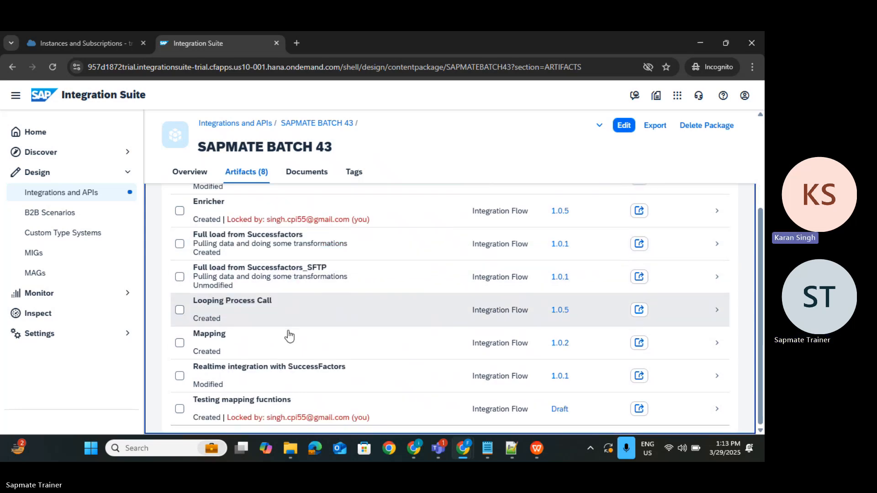
scroll(288, 336, "up", 4)
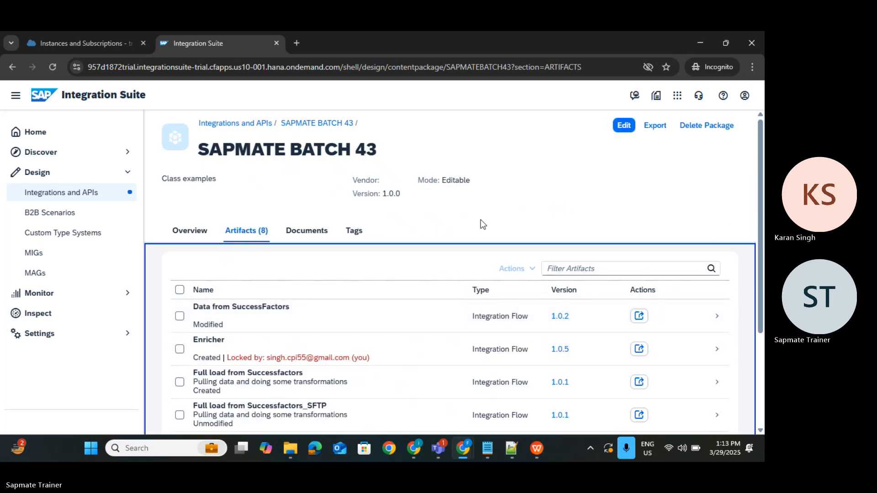
Step: Put the package into edit mode and start adding a new integration flow to it
left_click(629, 127)
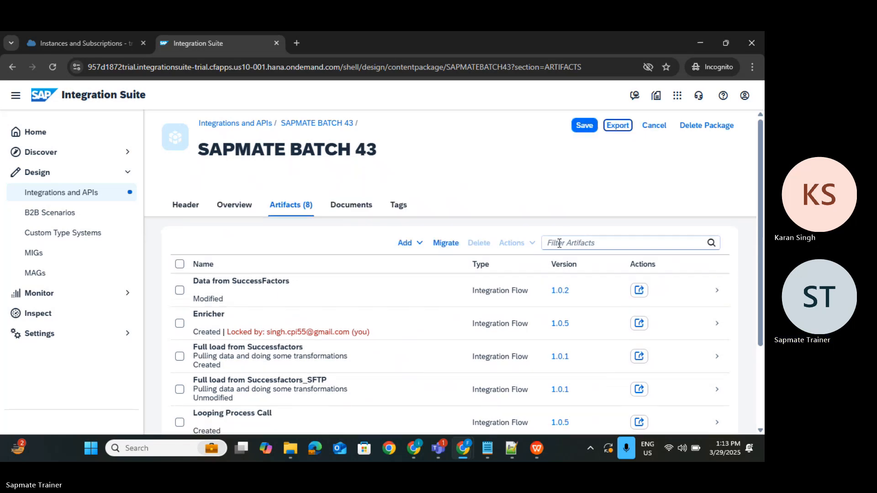
left_click(420, 244)
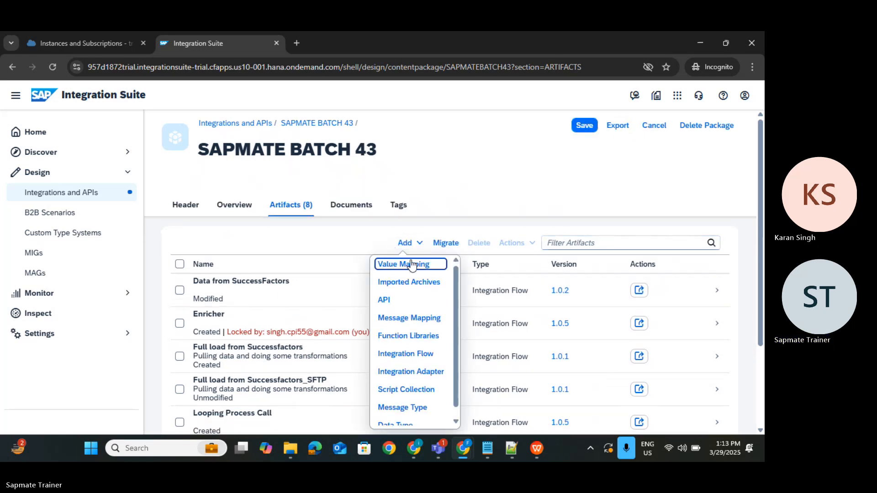
left_click(396, 360)
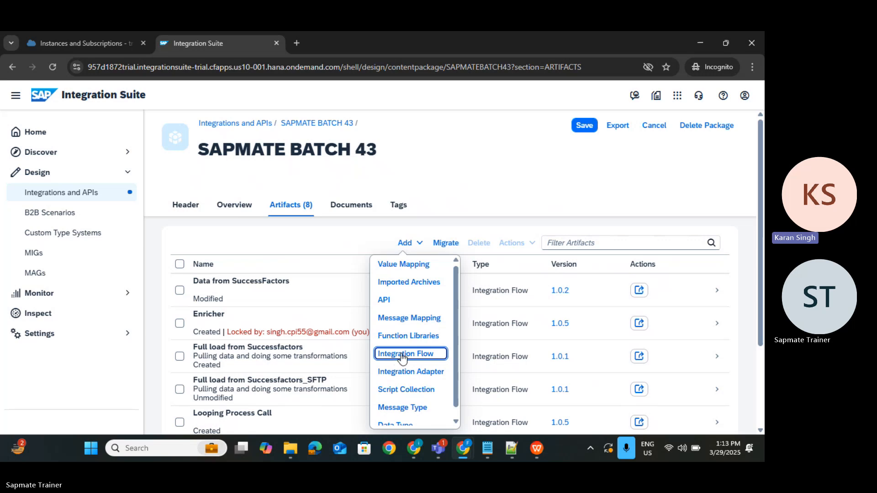
left_click(402, 356)
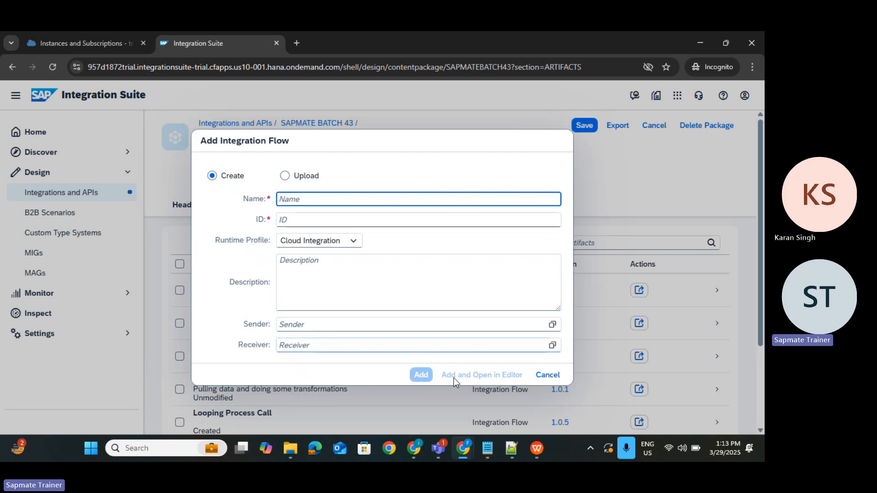
Step: Switch to Notepad and examine the first documents record of the Input Payload XML from the start of the file
mouse_move(492, 452)
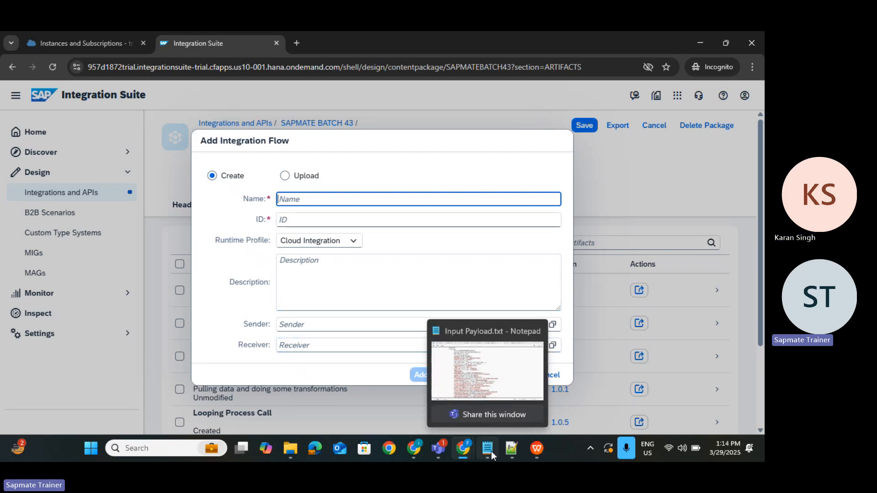
left_click(489, 376)
scroll(379, 254, "up", 20)
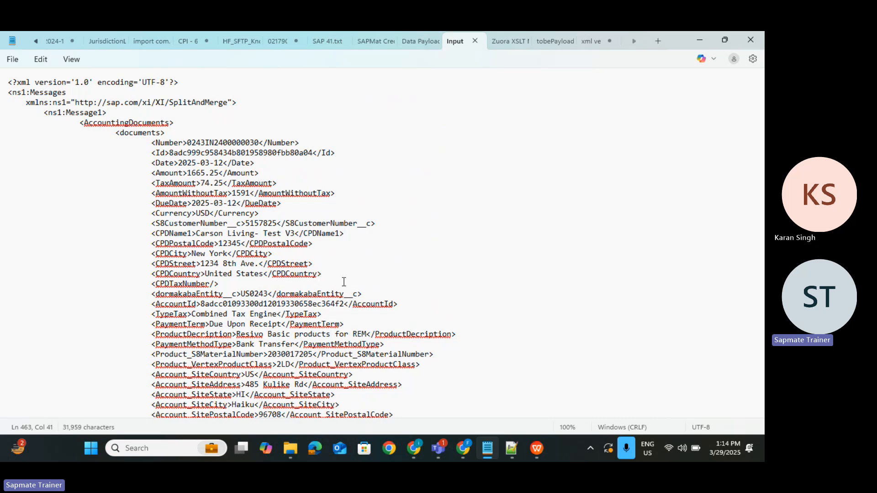
scroll(344, 281, "down", 3)
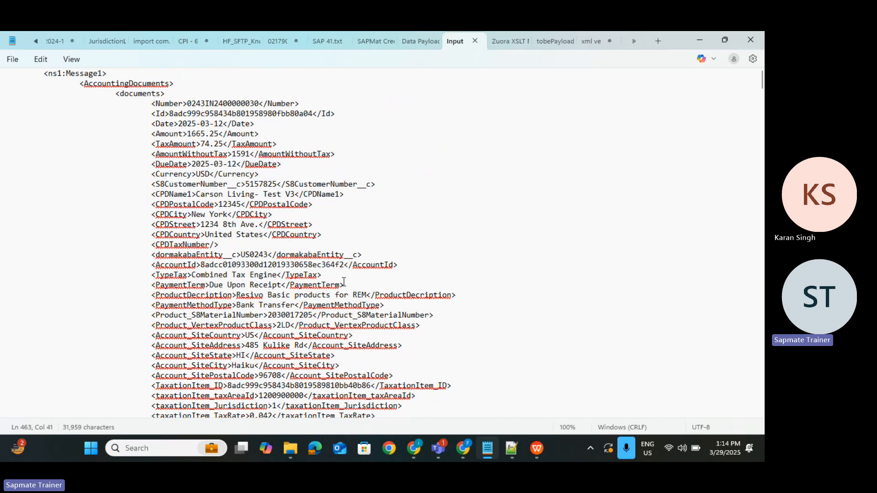
left_click(344, 282)
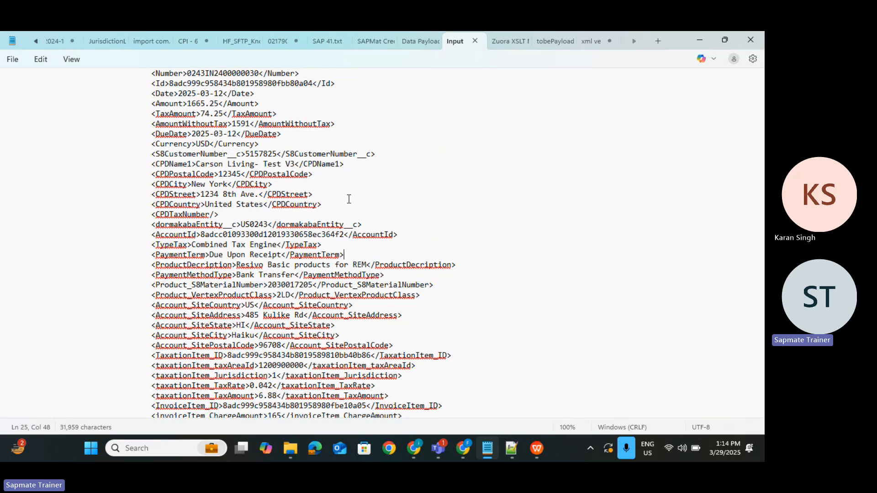
scroll(349, 199, "down", 4)
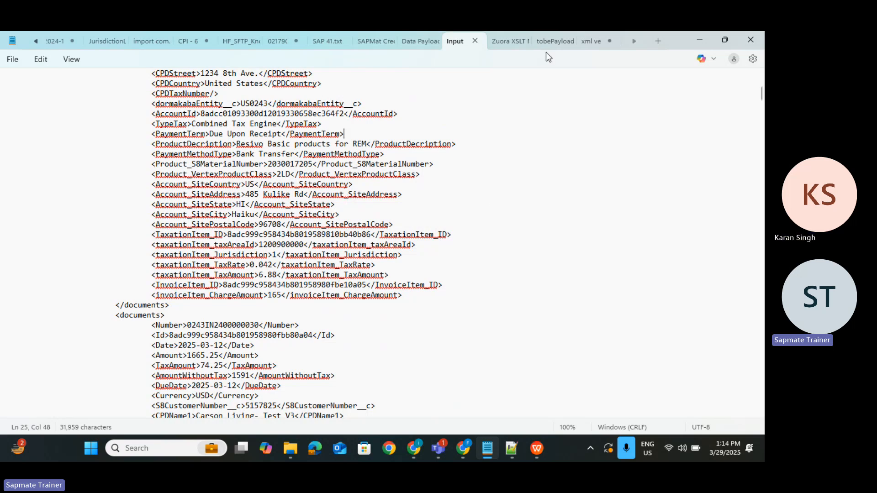
Step: Open the Zuora XSLT file and highlight its parameter declarations from DocumentType to ProfitCenter
left_click(505, 41)
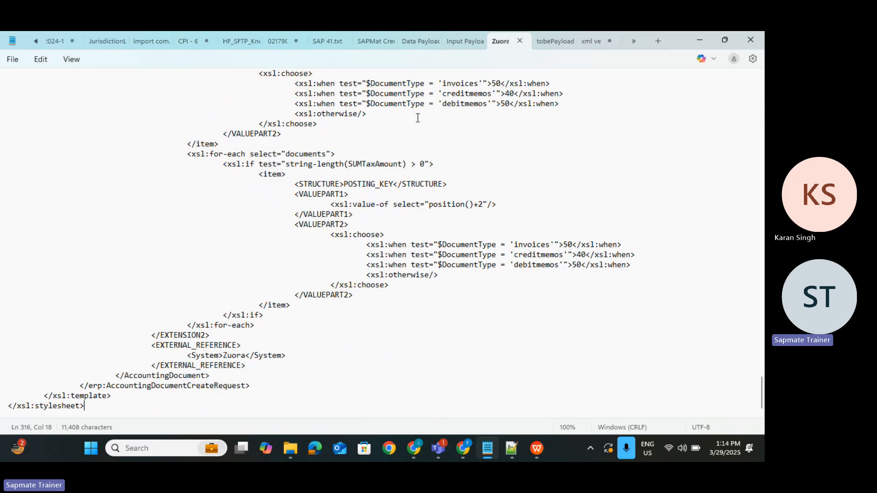
scroll(417, 118, "up", 20)
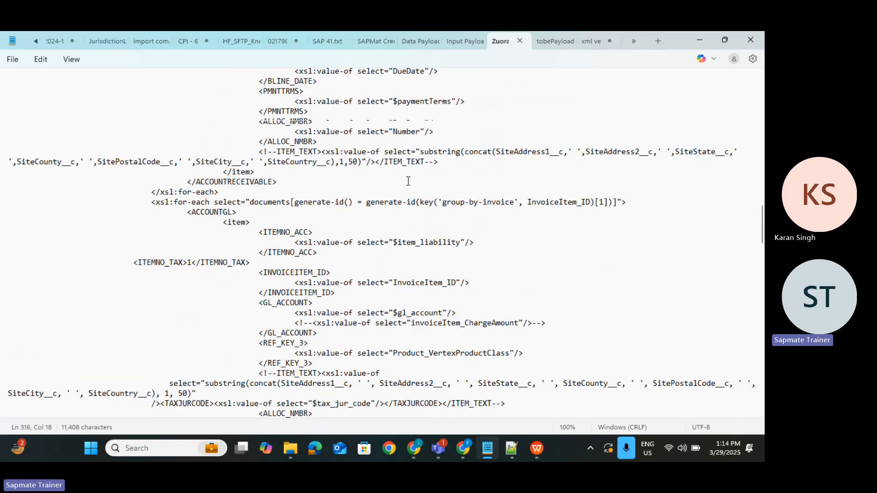
scroll(408, 181, "up", 20)
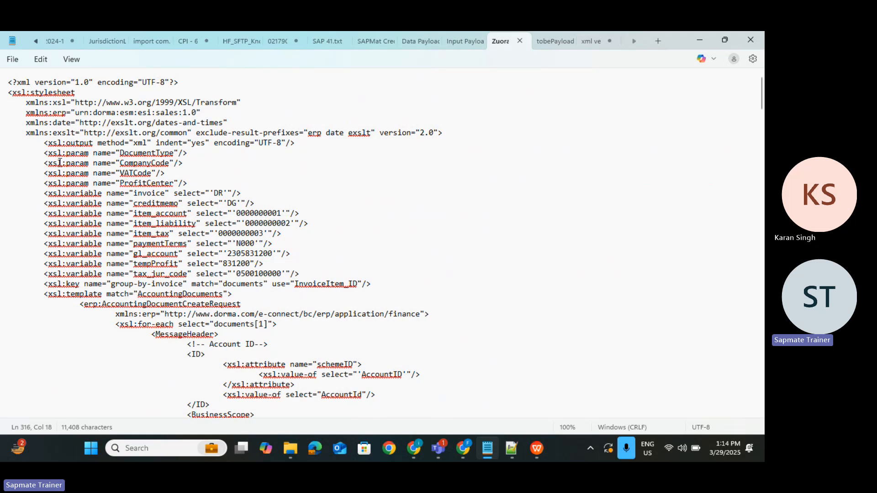
left_click_drag(44, 153, 194, 189)
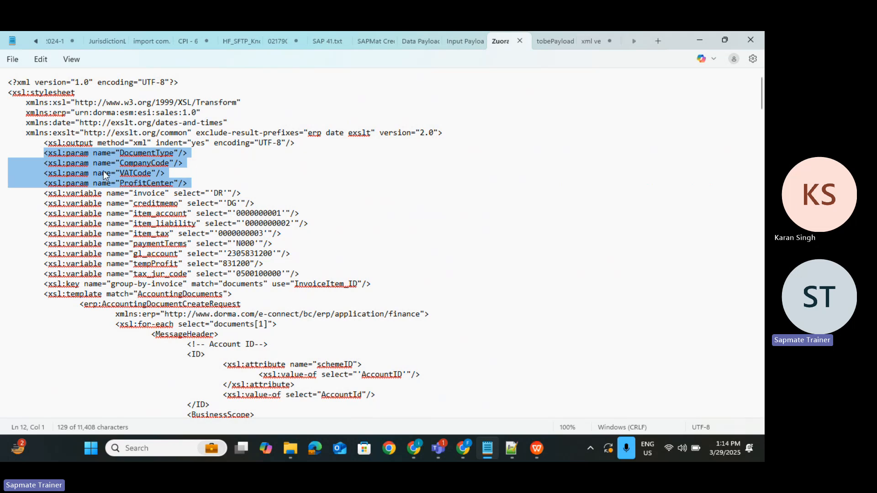
Step: Examine the stylesheet's MessageHeader template and the beginning of its AccountingDocument section
scroll(218, 293, "down", 6)
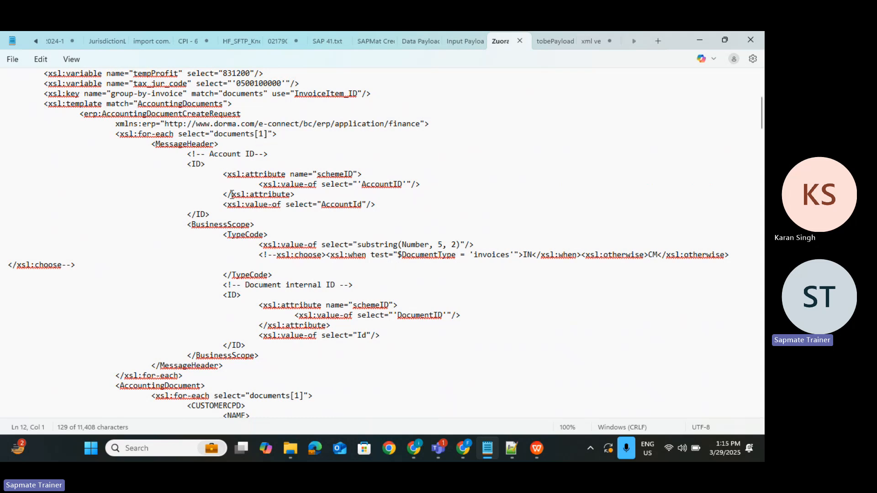
scroll(265, 290, "down", 4)
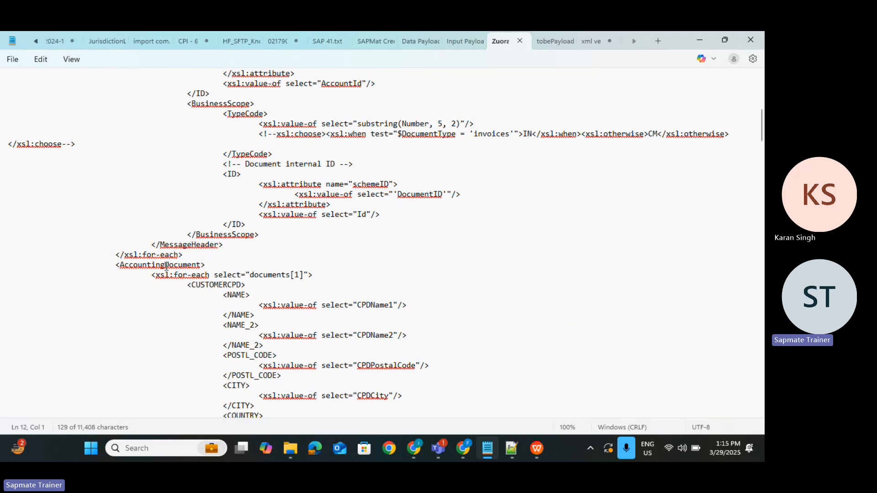
scroll(216, 233, "up", 2)
scroll(216, 233, "up", 1)
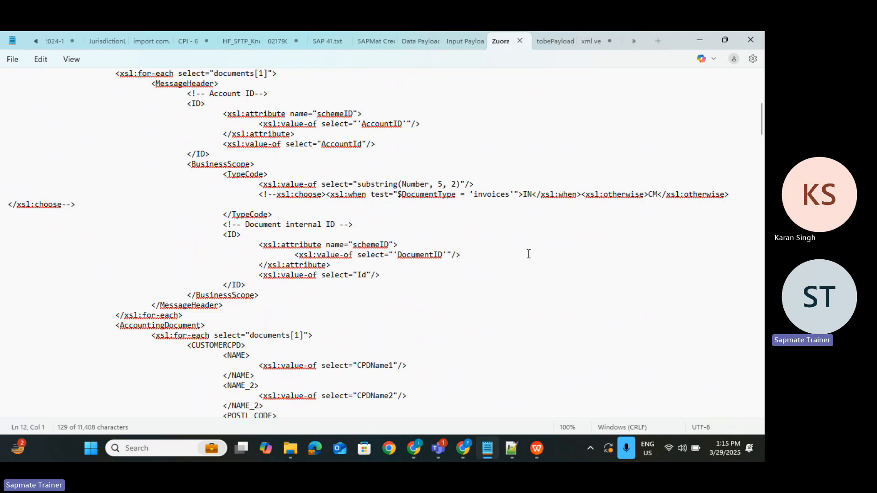
scroll(300, 282, "down", 1)
scroll(300, 282, "down", 9)
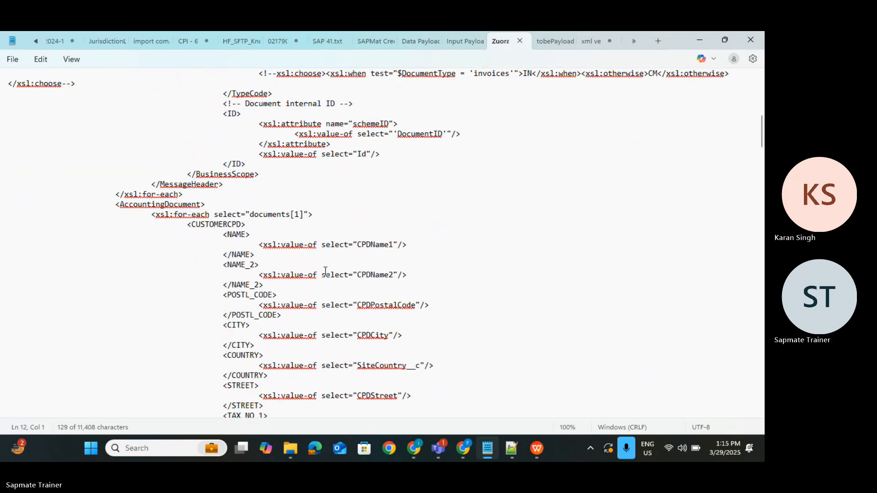
scroll(261, 164, "up", 2)
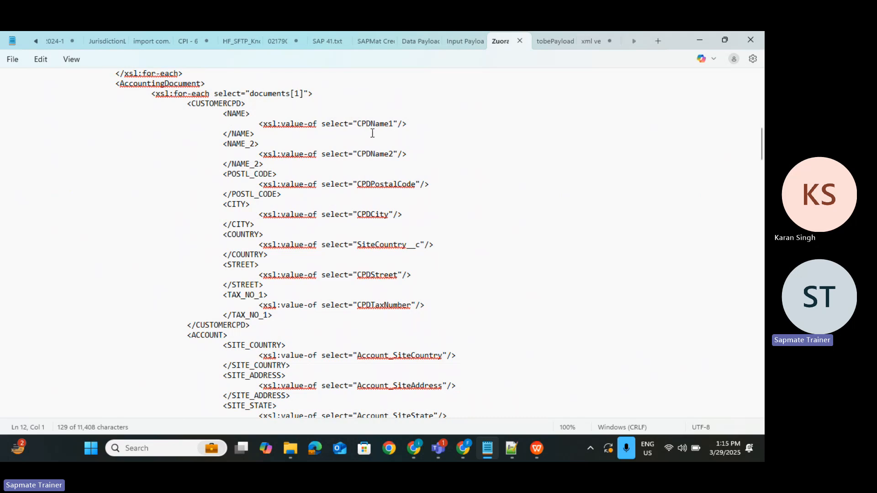
Step: Compare the CPD customer fields of the input payload with the stylesheet's CUSTOMERCPD block, highlighting that block
key("ctrl+shift+Tab")
scroll(169, 273, "up", 6)
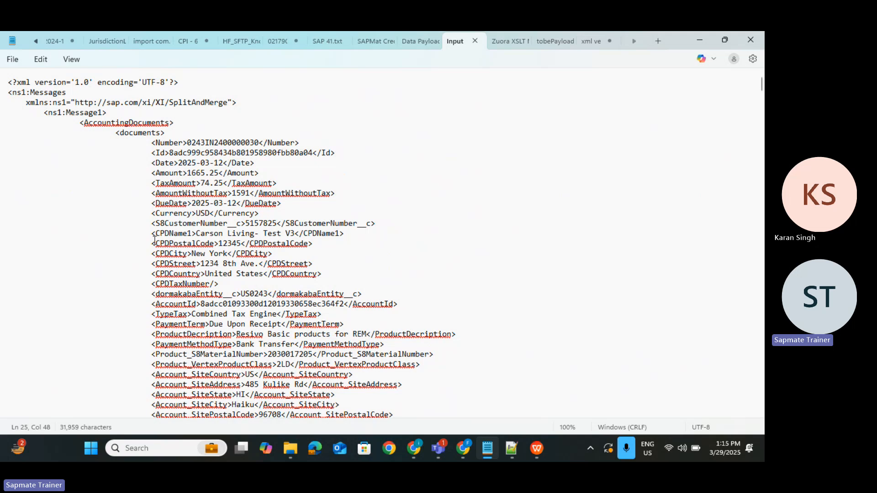
key("ctrl+Tab")
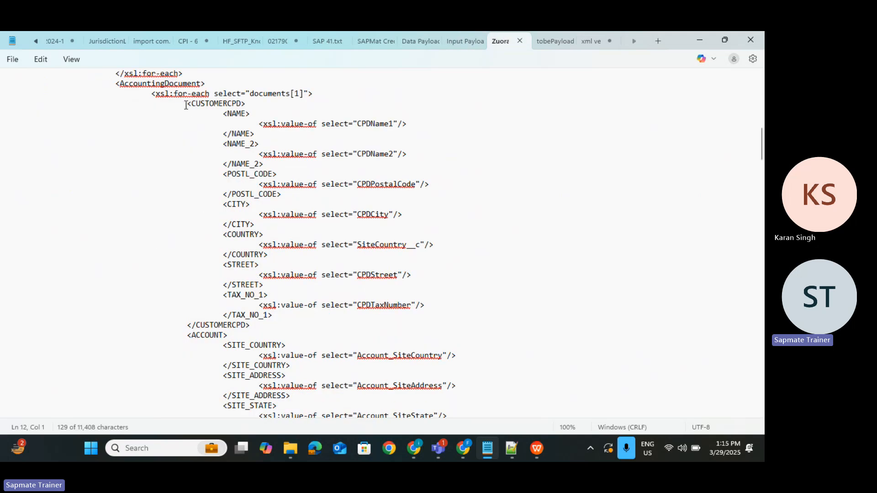
left_click_drag(185, 105, 256, 325)
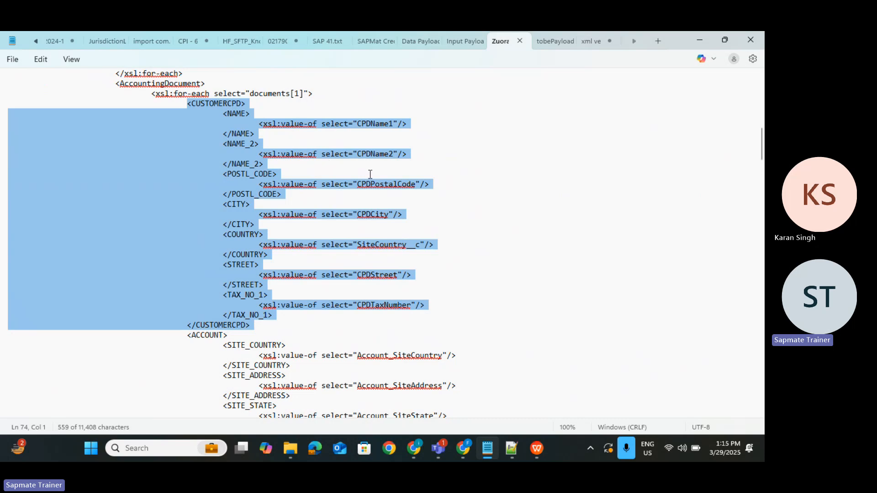
left_click(465, 41)
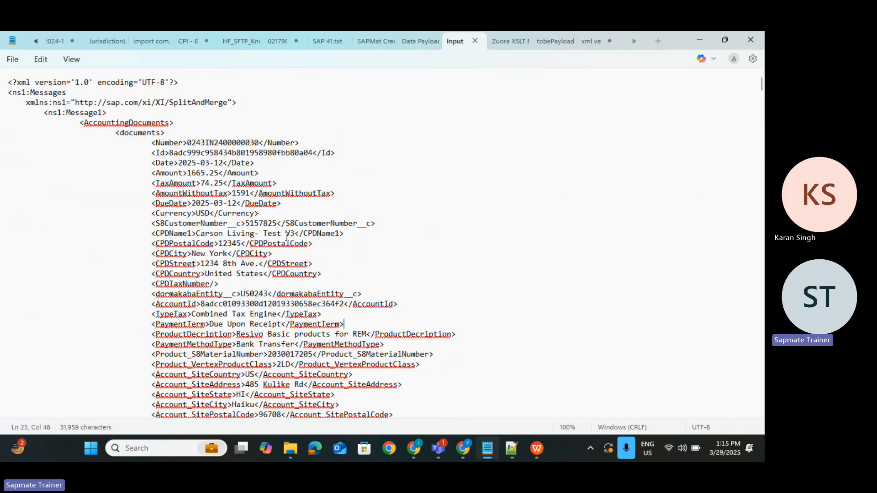
left_click(508, 41)
Step: Compare the Account_Site fields of the input payload with the stylesheet's ACCOUNT block, highlighting the block's site mappings
scroll(262, 267, "down", 1)
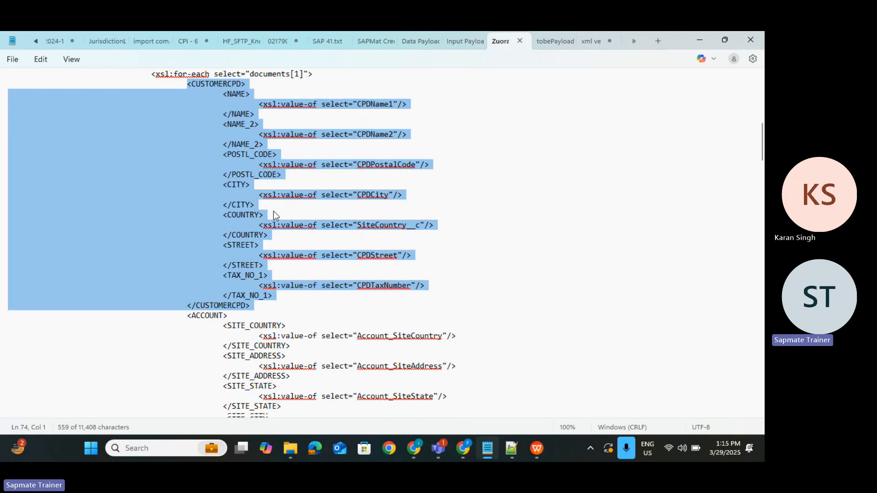
scroll(262, 267, "down", 4)
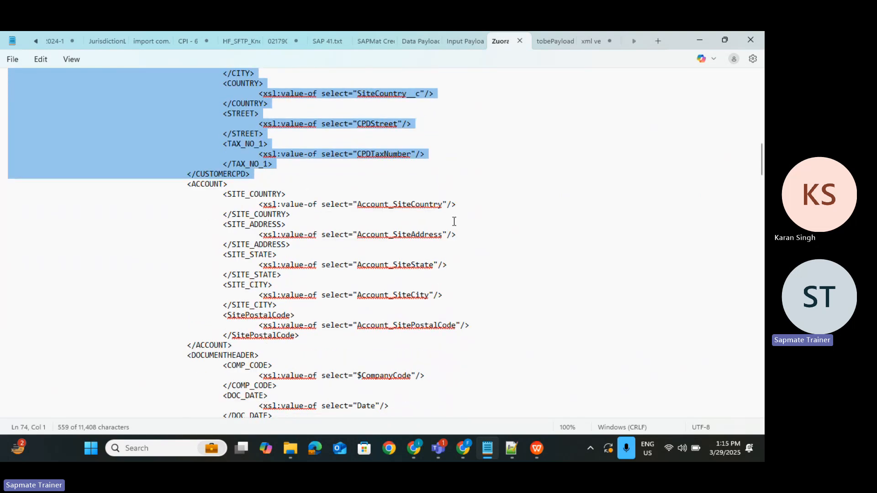
key("ctrl+shift+Tab")
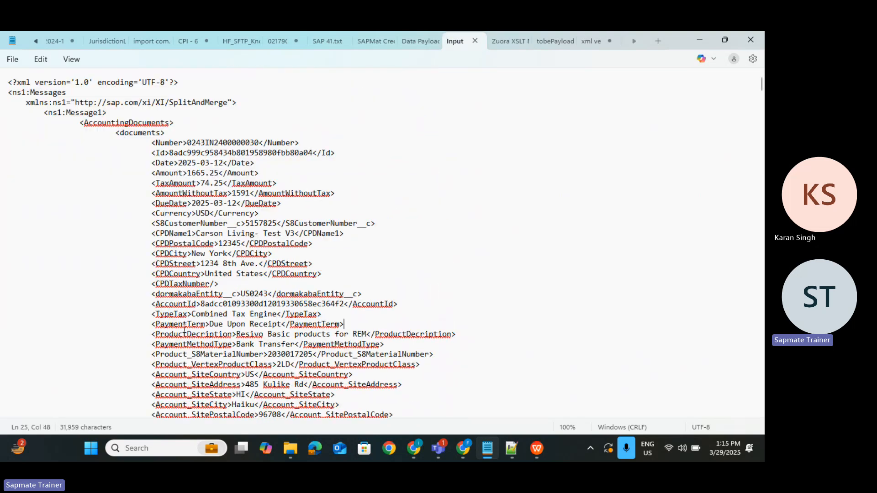
scroll(199, 256, "down", 2)
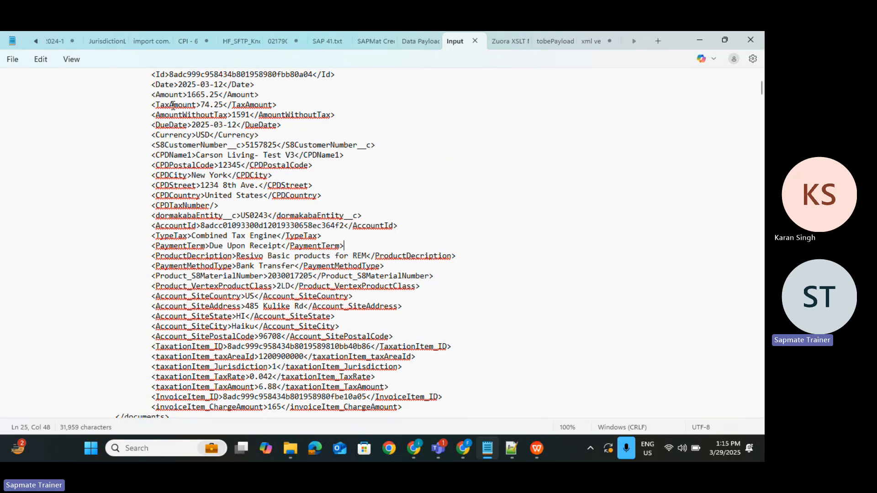
scroll(181, 253, "down", 1)
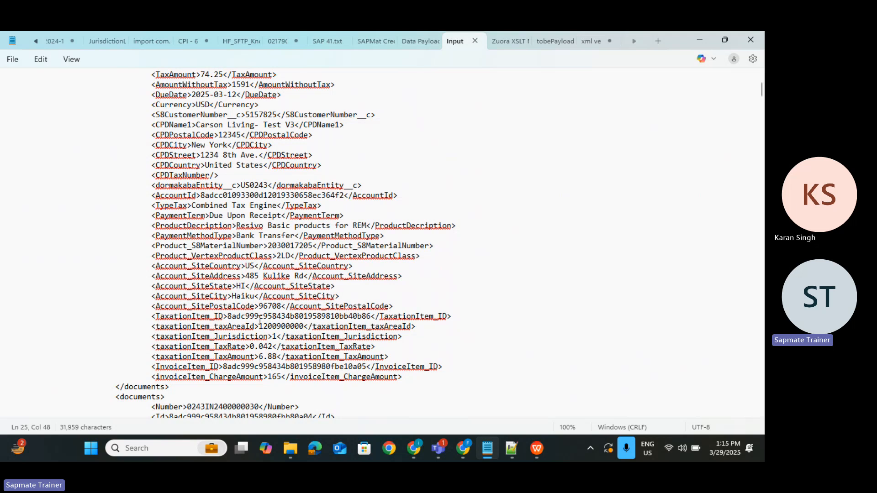
key("ctrl+Tab")
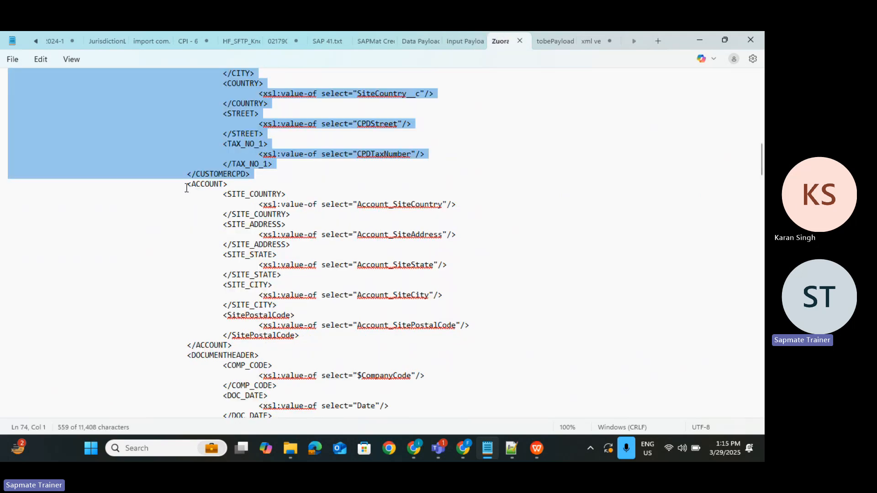
left_click_drag(188, 185, 244, 341)
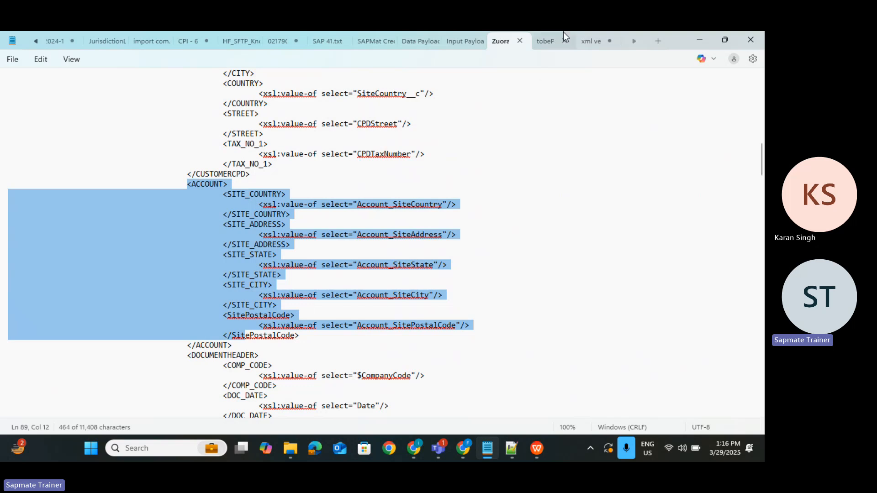
Step: Open the tobePayload file and examine the target structure from its MessageHeader through the first ACCOUNTGL and ACCOUNTTAX blocks
left_click(542, 40)
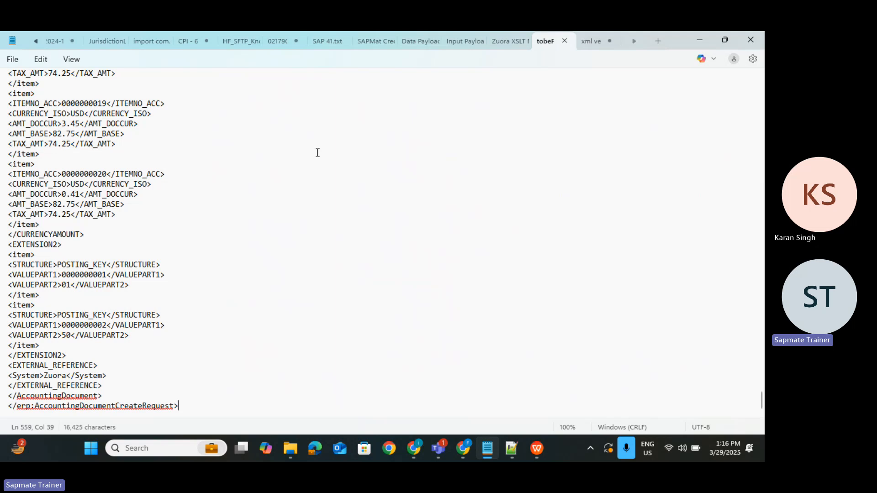
scroll(267, 255, "up", 20)
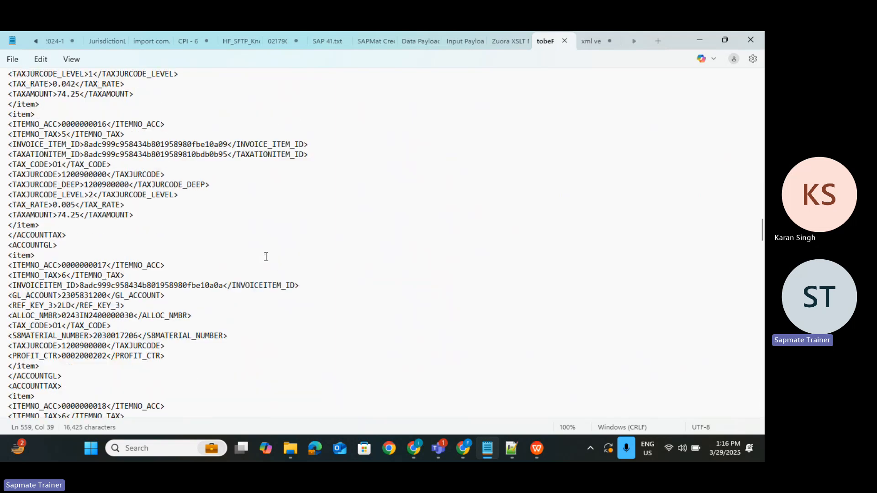
scroll(266, 255, "up", 20)
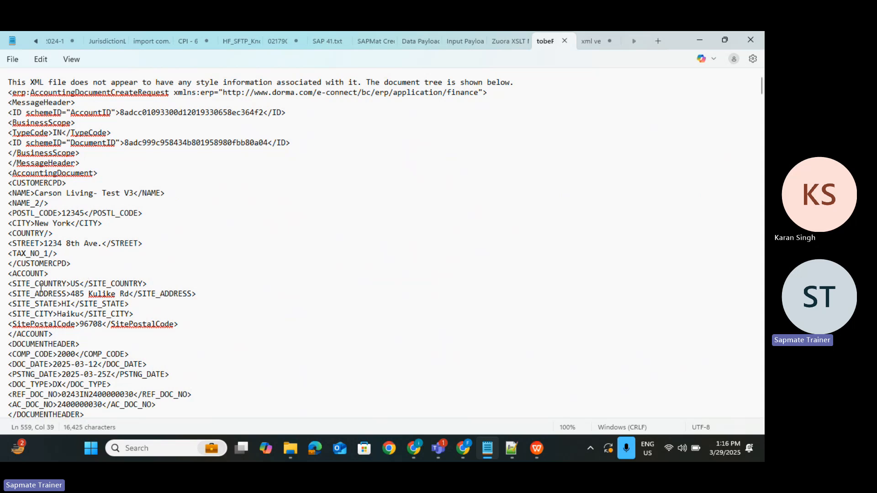
scroll(41, 287, "down", 4)
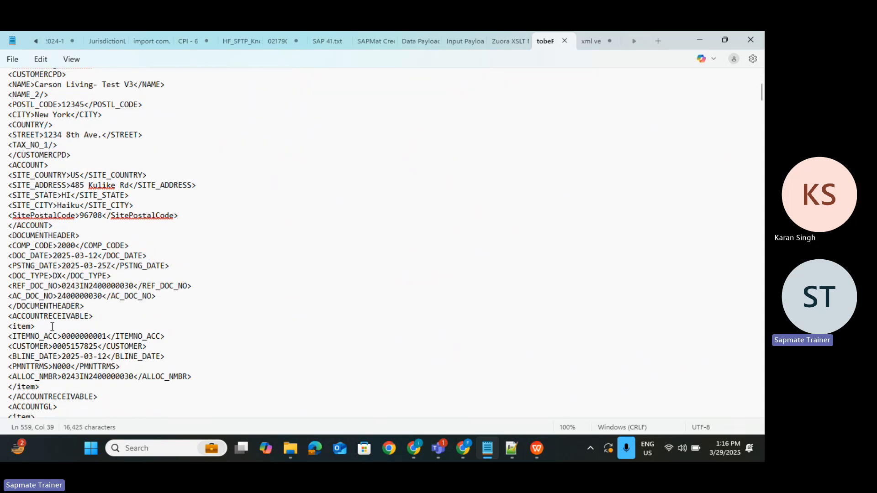
scroll(52, 326, "down", 4)
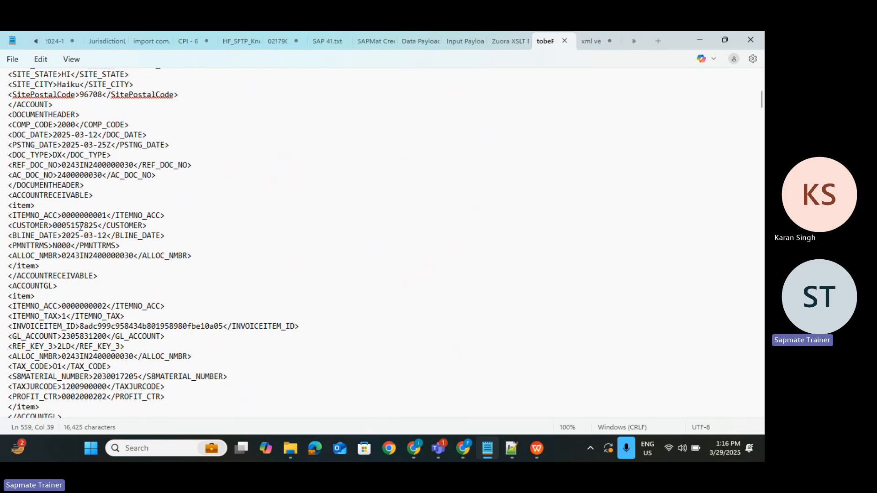
scroll(29, 208, "down", 3)
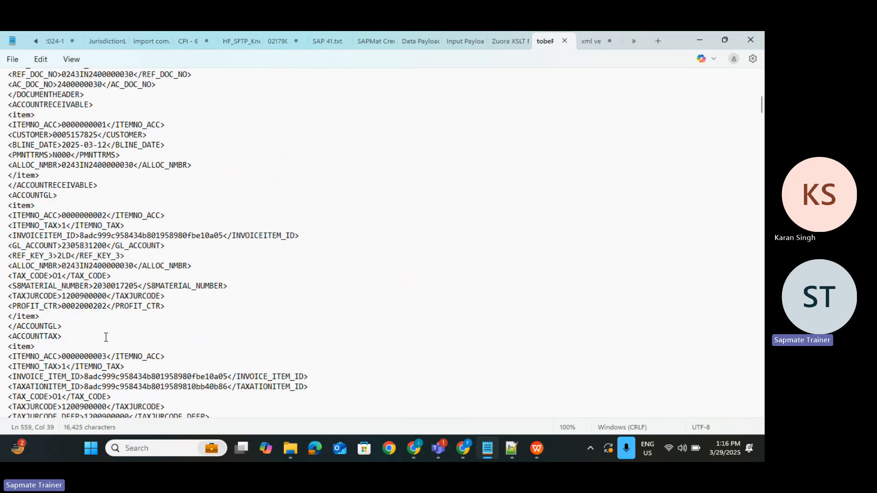
scroll(106, 337, "down", 3)
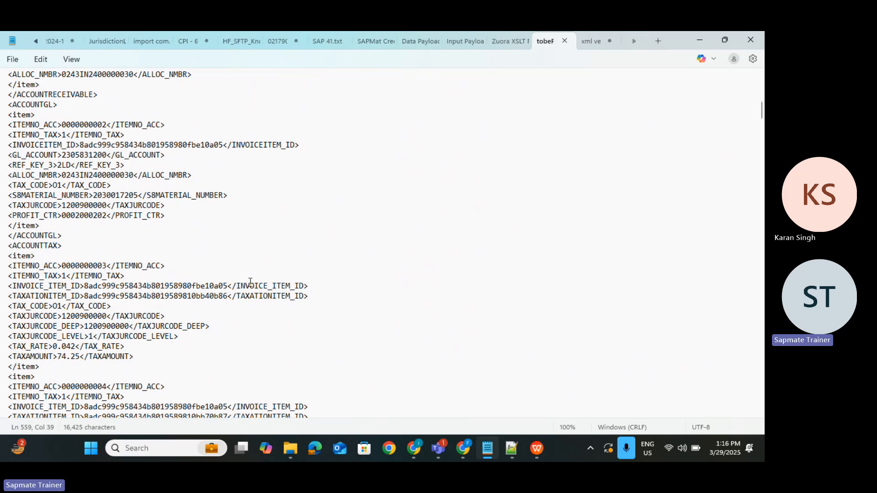
Step: Switch to Notepad++ and review the Results field list in the Batch 43 notes, including tax details and jurisdiction levels
key("alt+Tab")
key("Tab")
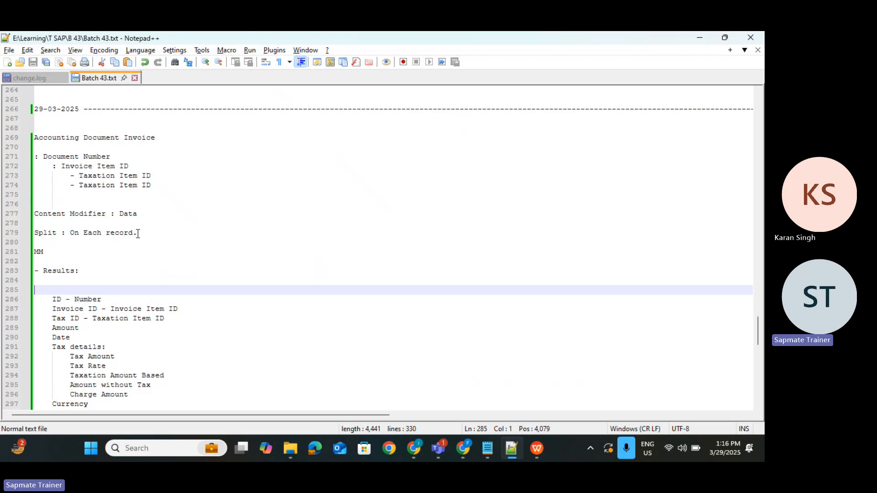
scroll(137, 233, "down", 5)
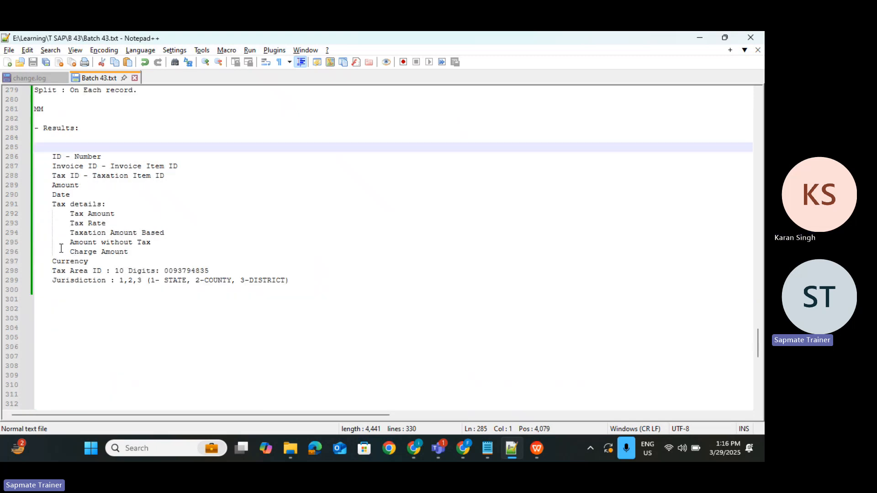
key("alt+Tab")
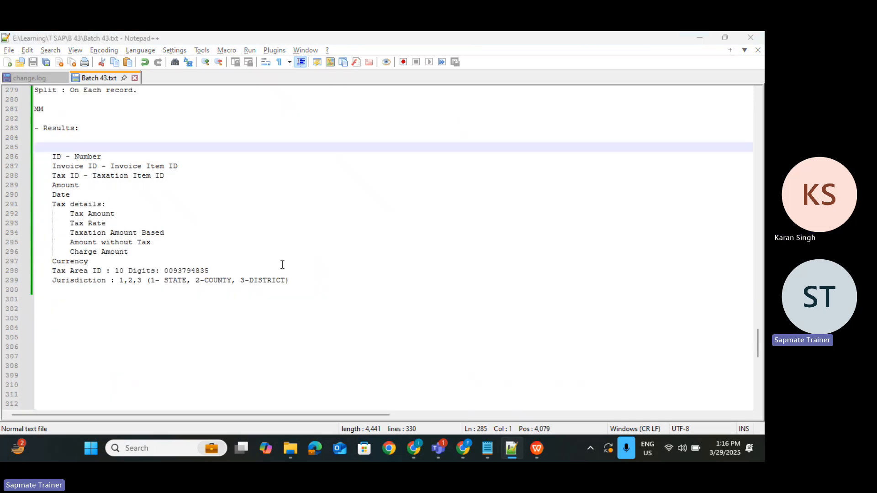
Step: Return to the target payload in Notepad and examine how the ACCOUNTGL and ACCOUNTTAX blocks repeat for each invoice item
scroll(154, 250, "down", 20)
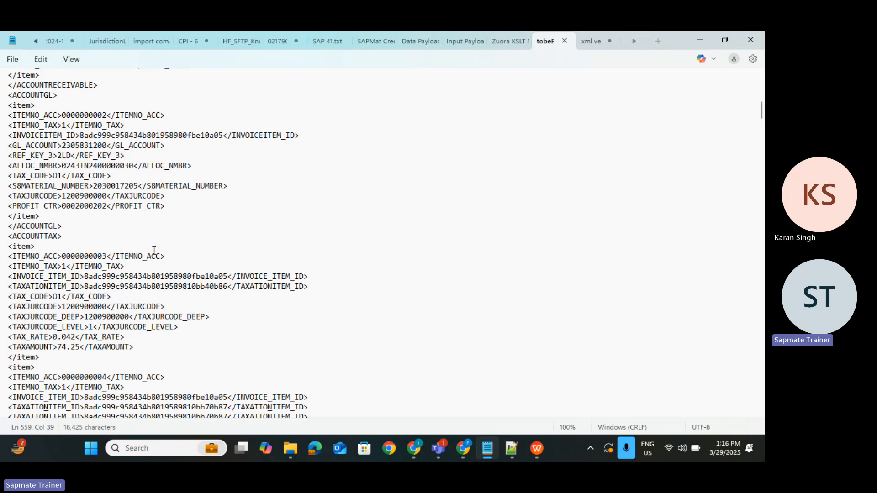
scroll(154, 250, "down", 6)
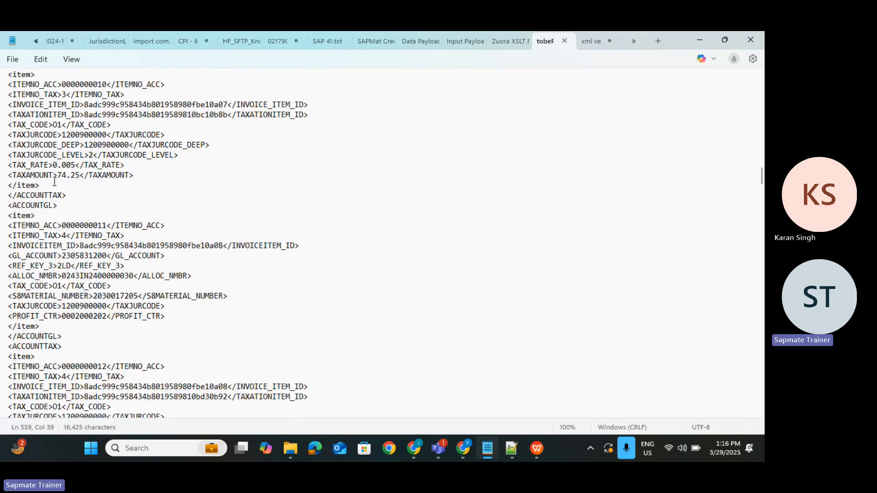
scroll(89, 290, "down", 4)
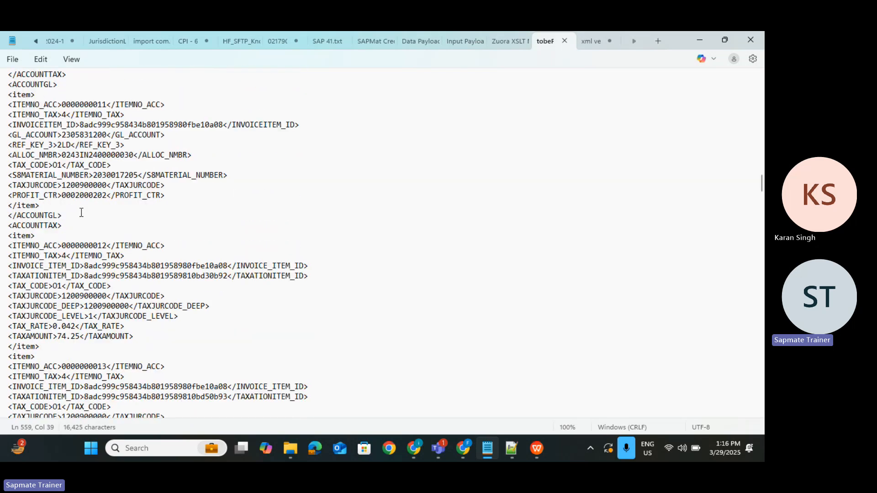
scroll(170, 298, "down", 20)
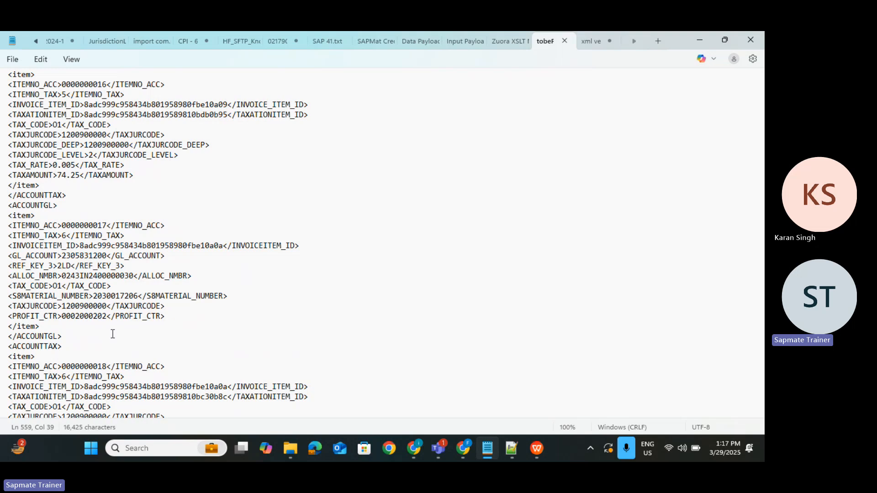
scroll(112, 334, "down", 4)
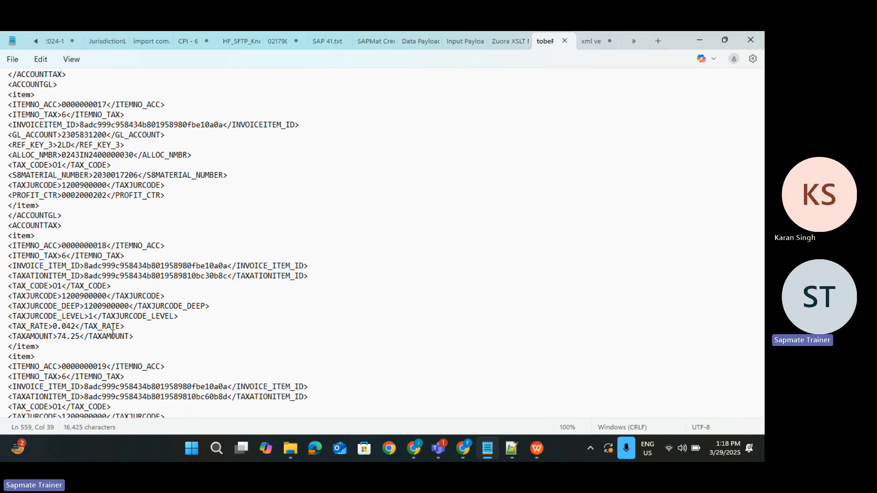
mouse_move(18, 448)
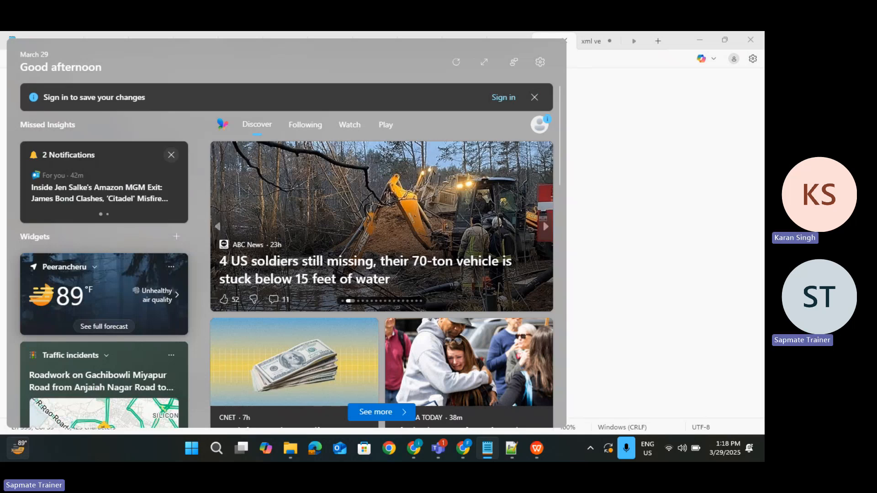
left_click(622, 241)
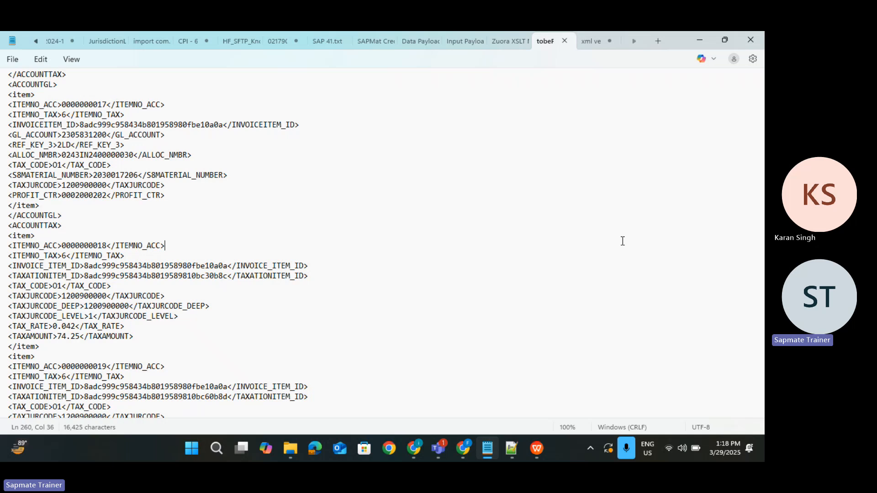
key("alt+Tab")
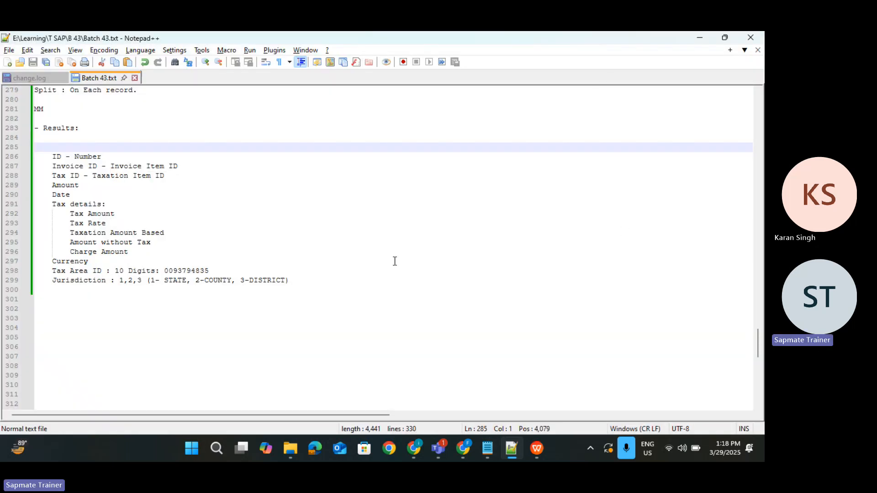
key("alt+Tab")
key("alt+Tab")
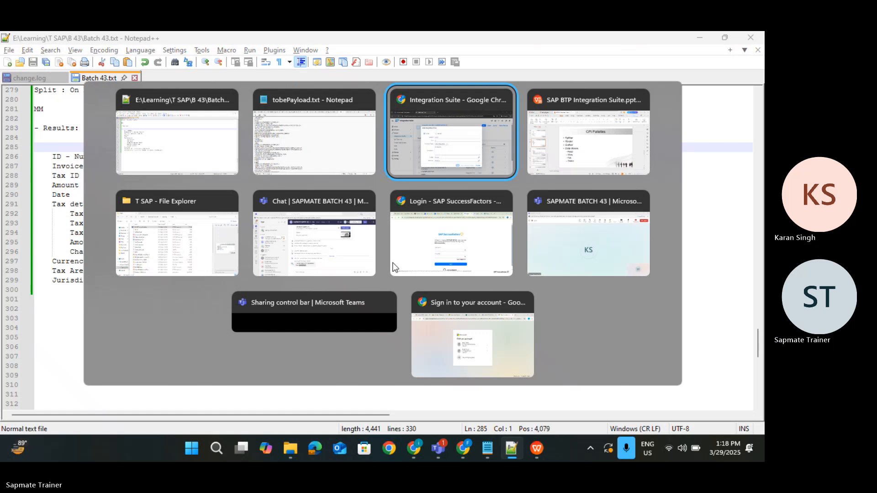
key("alt+Tab")
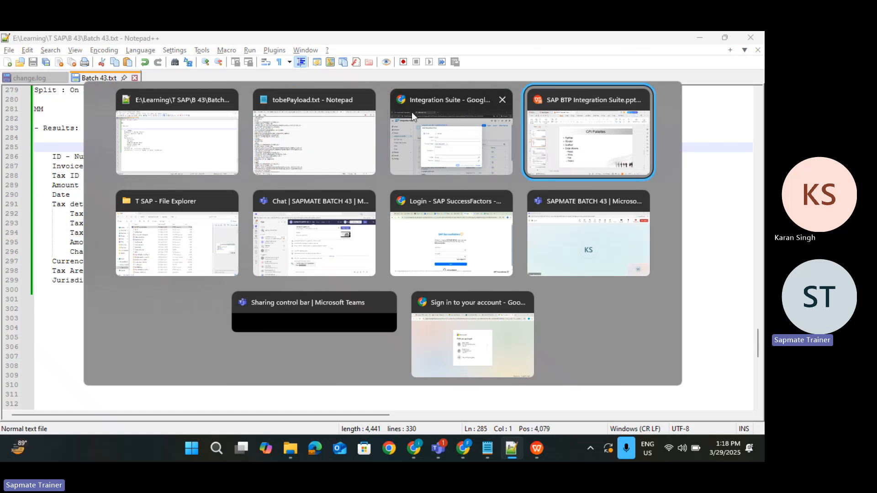
left_click(348, 147)
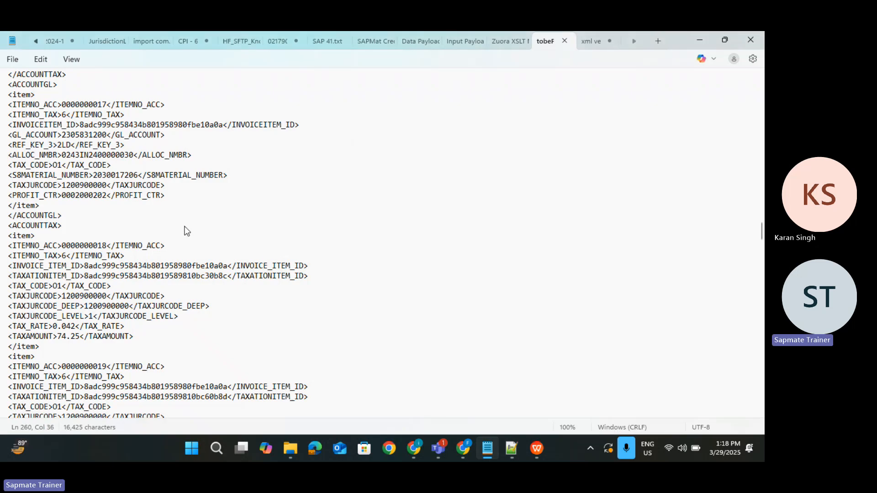
Step: Compare the target payload's last ACCOUNTGL and ACCOUNTTAX items with the field list in the Batch 43 notes in Notepad++
scroll(223, 298, "down", 1)
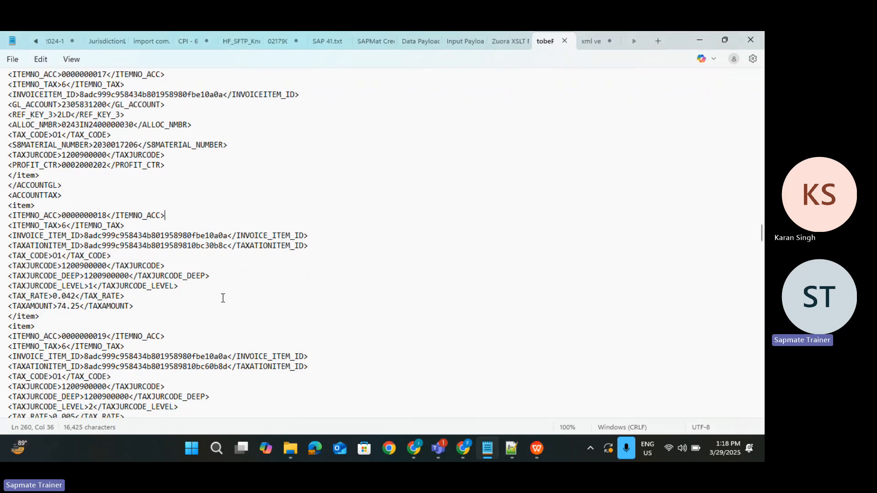
scroll(223, 298, "down", 9)
key("alt+Tab")
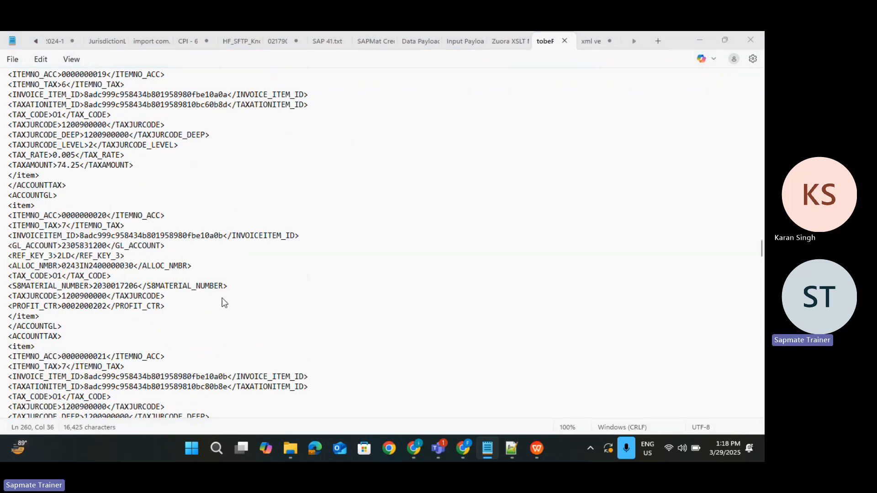
key("alt+Tab")
key("alt+Tab")
key("alt+Tab")
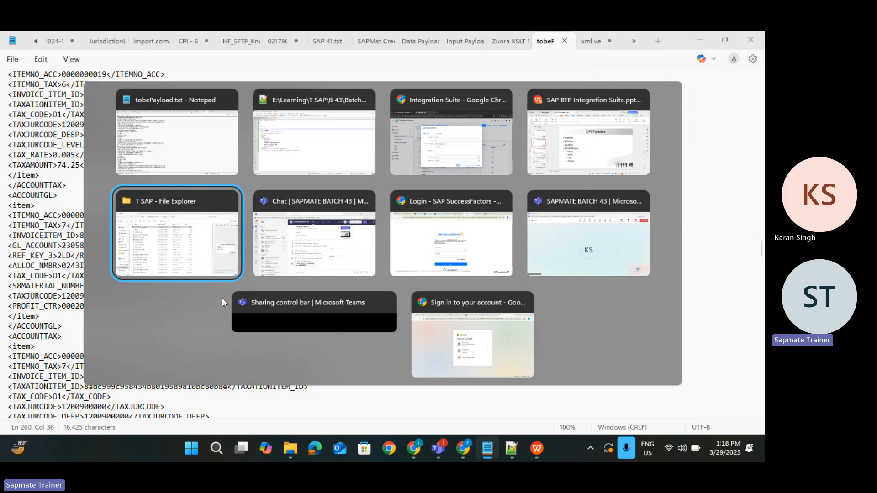
left_click(308, 133)
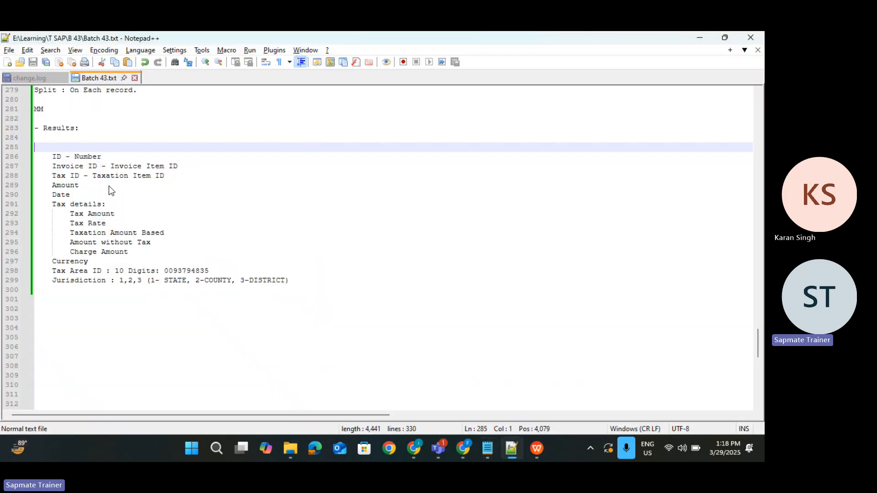
Step: Open the input payload in Notepad and examine its repeated documents records, comparing their TaxationItem and InvoiceItem fields
key("alt+Tab")
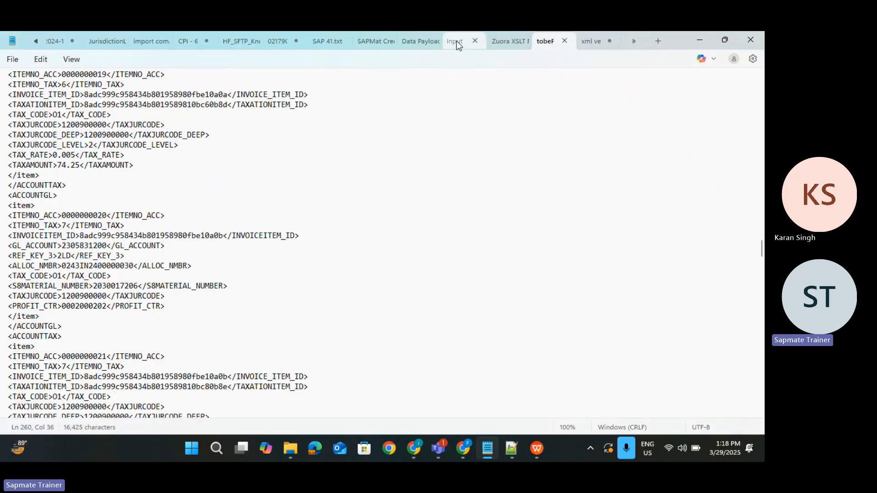
left_click(456, 40)
scroll(281, 269, "up", 2)
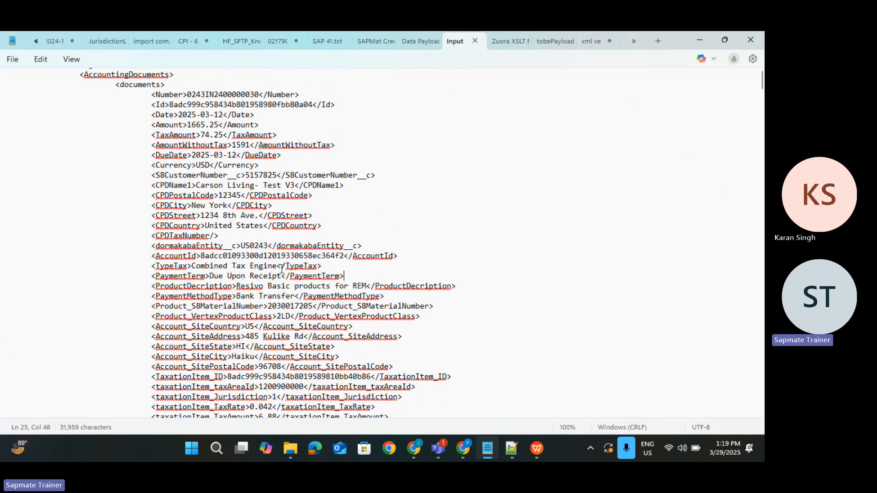
scroll(282, 269, "down", 15)
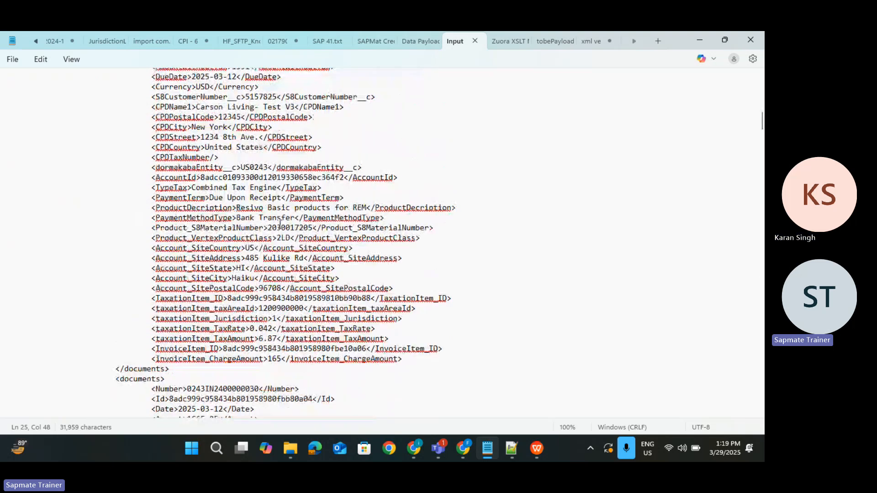
scroll(276, 217, "down", 15)
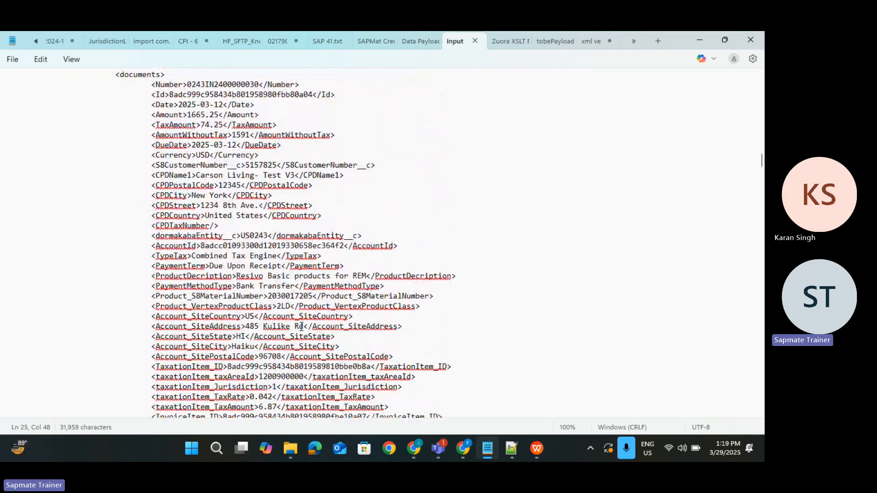
scroll(301, 328, "down", 12)
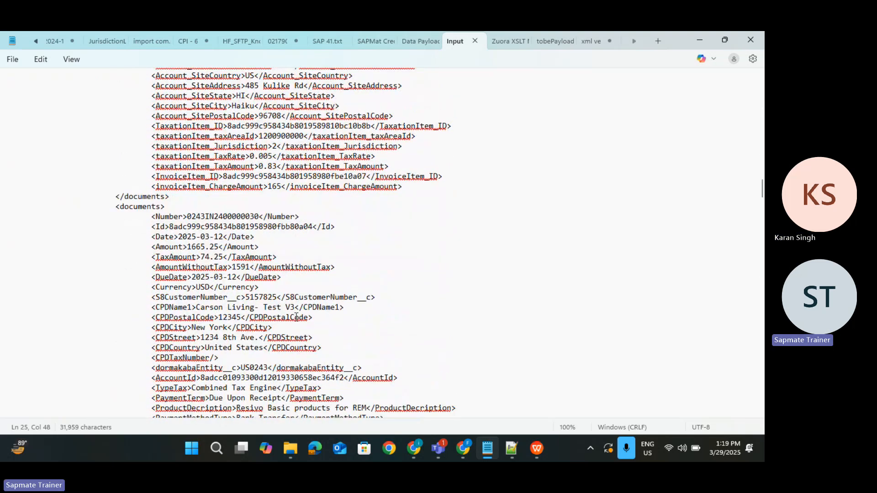
scroll(307, 246, "down", 15)
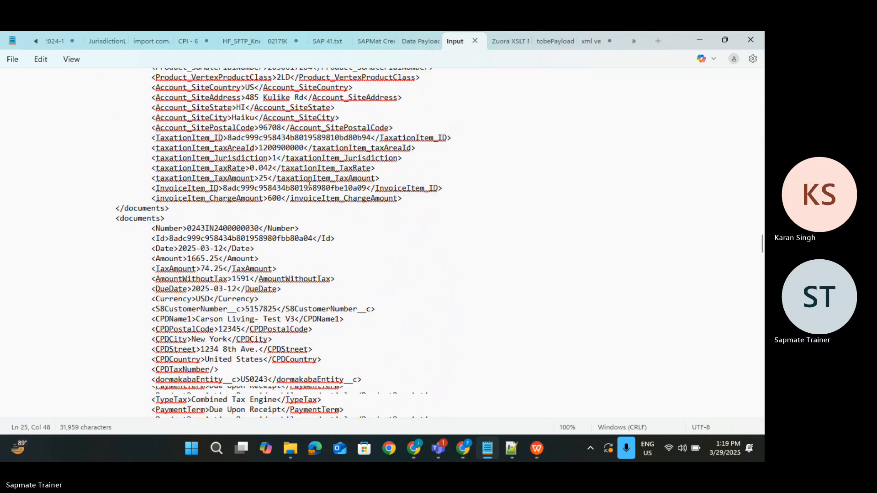
scroll(325, 128, "down", 12)
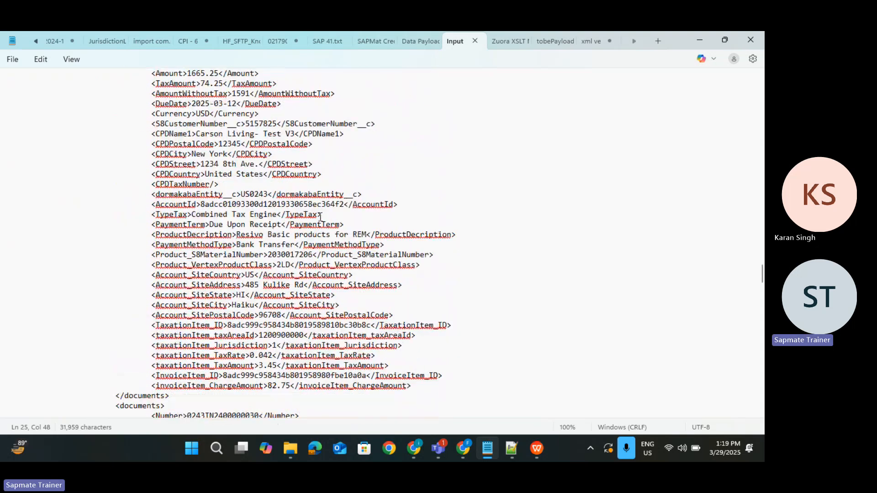
scroll(321, 217, "down", 12)
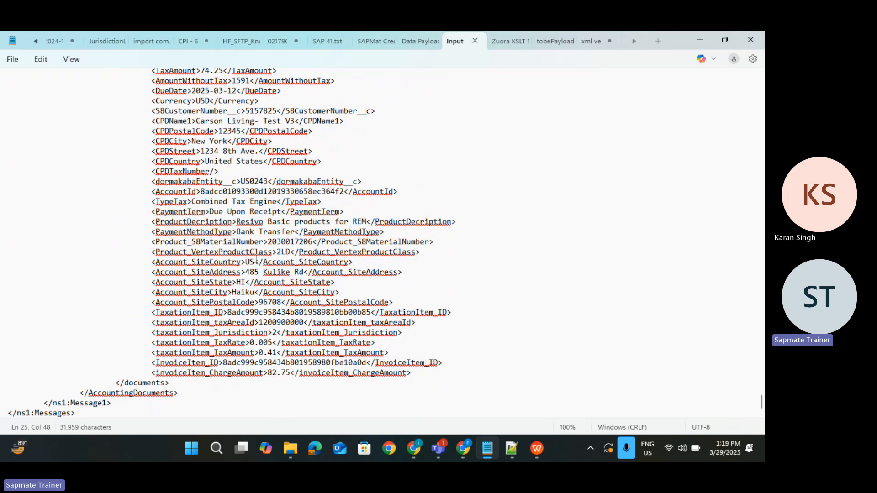
scroll(256, 258, "up", 20)
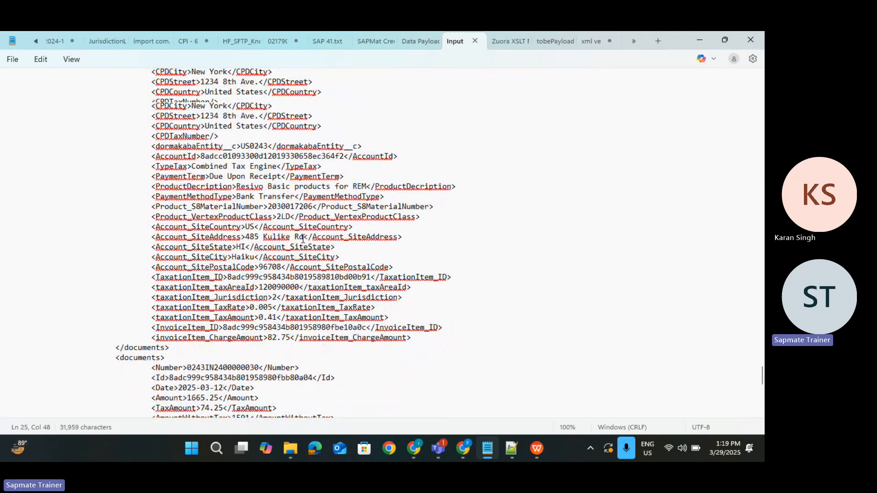
scroll(303, 238, "down", 15)
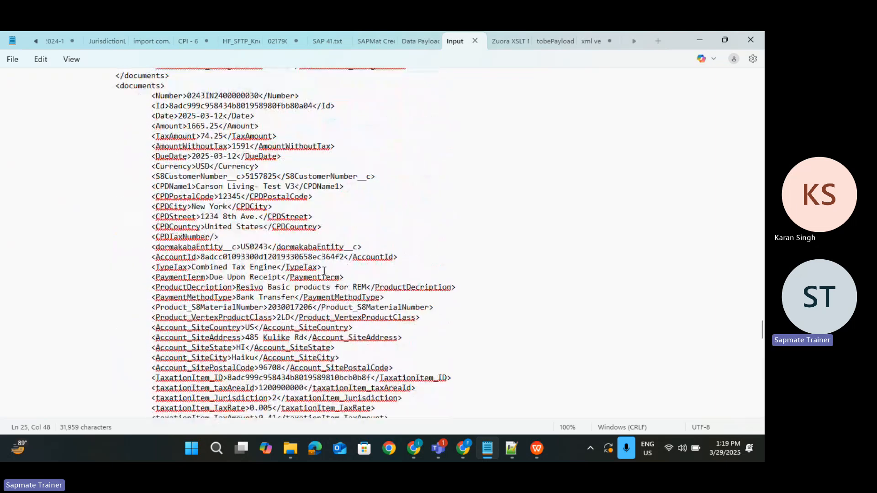
Step: Examine the documents records in the input payload, working back to the first record
scroll(324, 271, "up", 15)
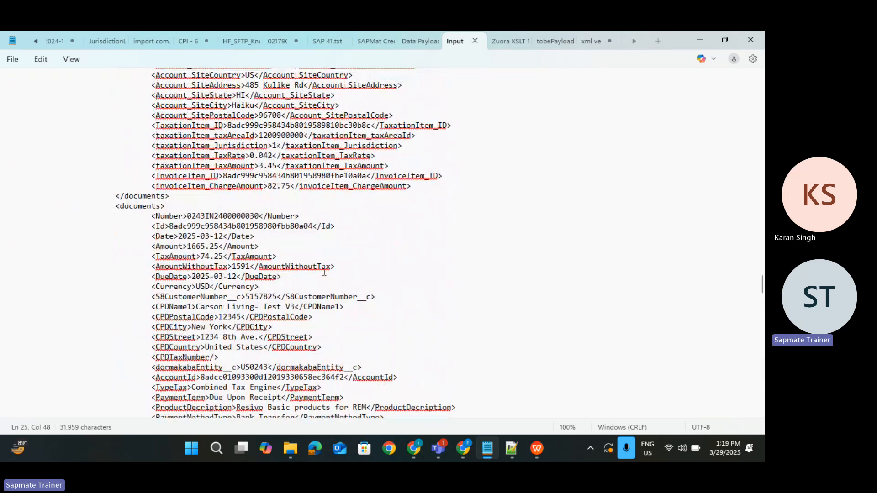
scroll(323, 271, "up", 15)
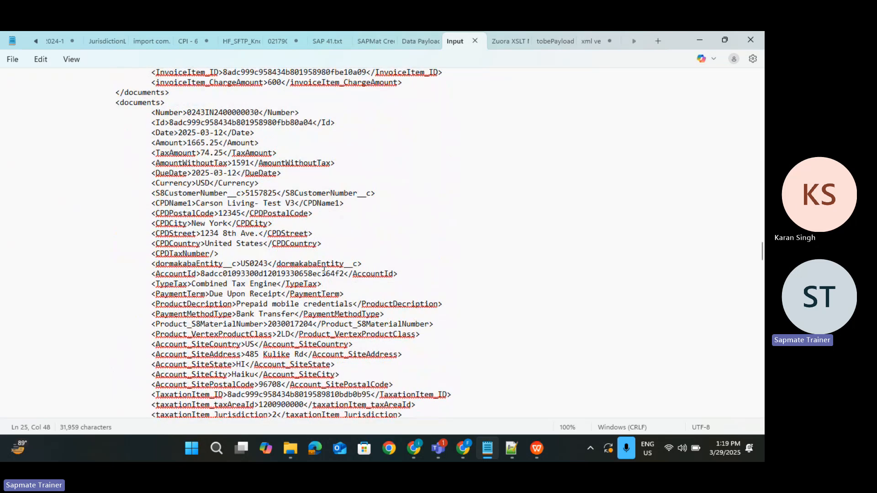
scroll(324, 271, "up", 15)
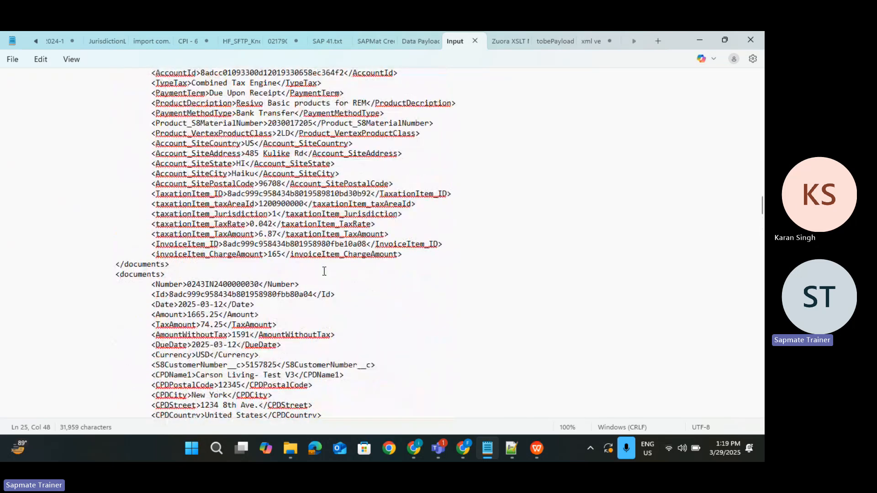
scroll(324, 271, "up", 15)
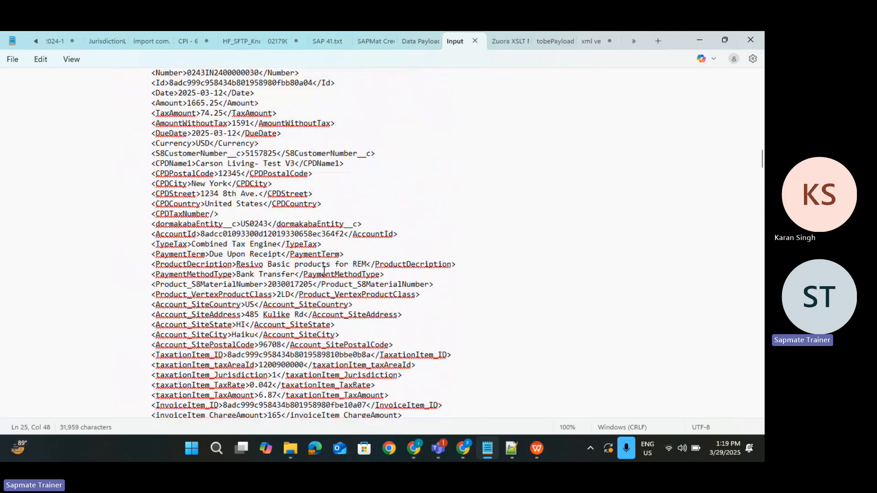
scroll(324, 271, "up", 15)
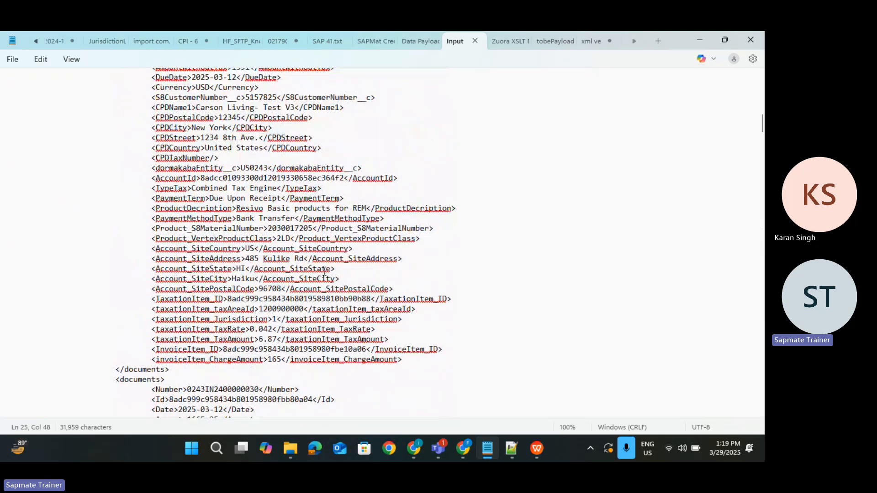
scroll(324, 271, "up", 15)
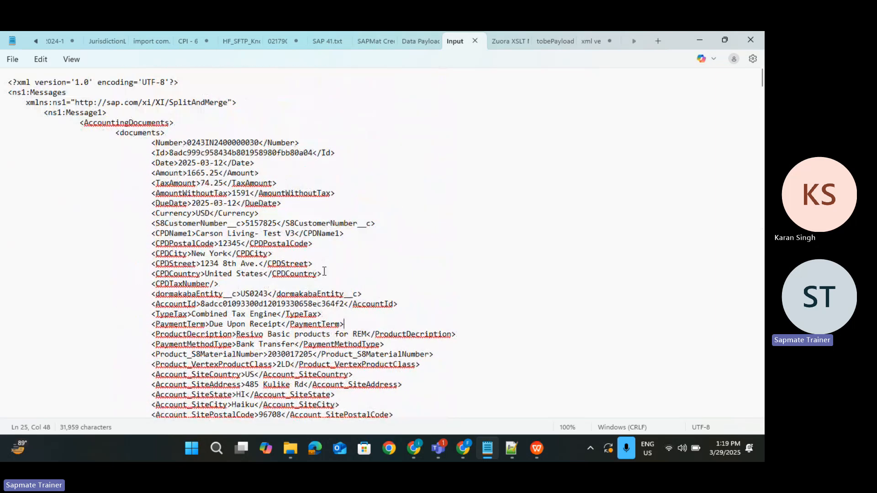
left_click(360, 256)
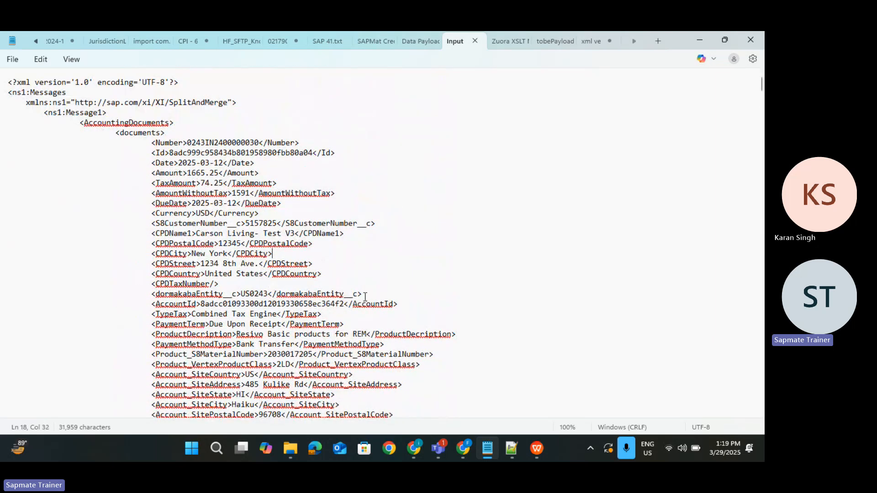
Step: Compare the InvoiceItem_ID, TaxationItem_ID and taxationItem_Jurisdiction values across the first consecutive documents records
scroll(330, 286, "down", 8)
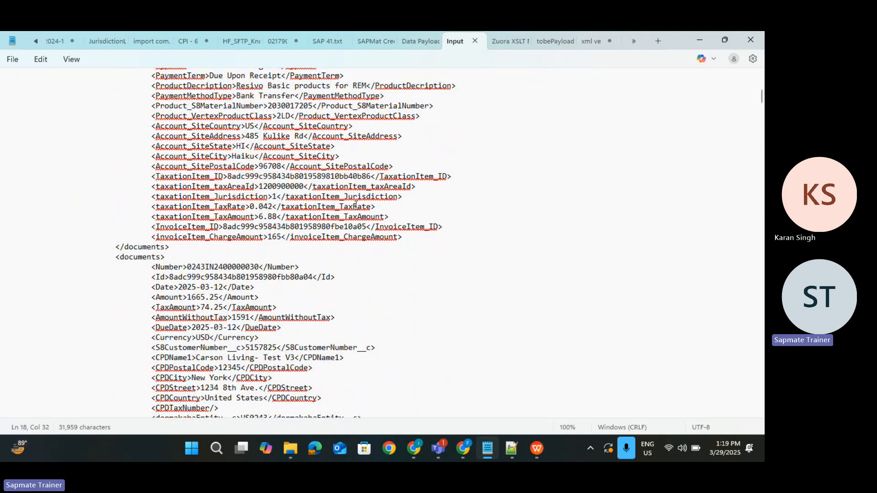
double_click(343, 227)
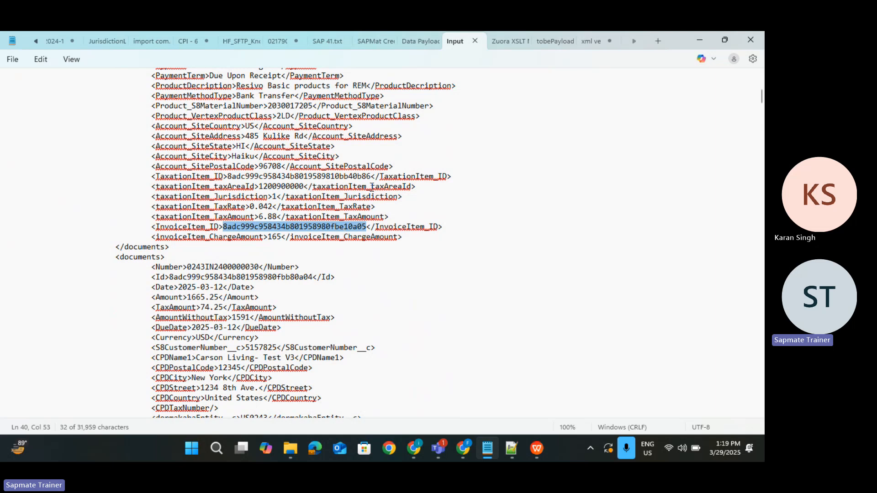
double_click(355, 179)
scroll(384, 276, "down", 2)
scroll(385, 276, "down", 9)
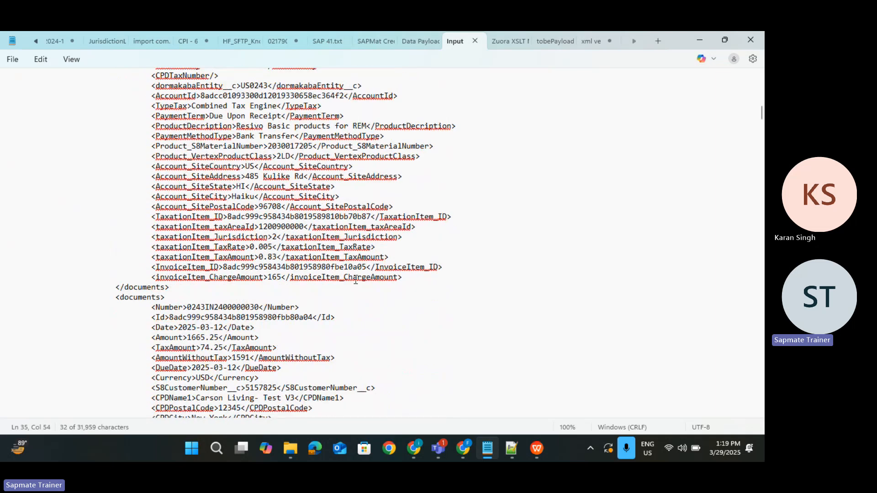
scroll(339, 296, "down", 5)
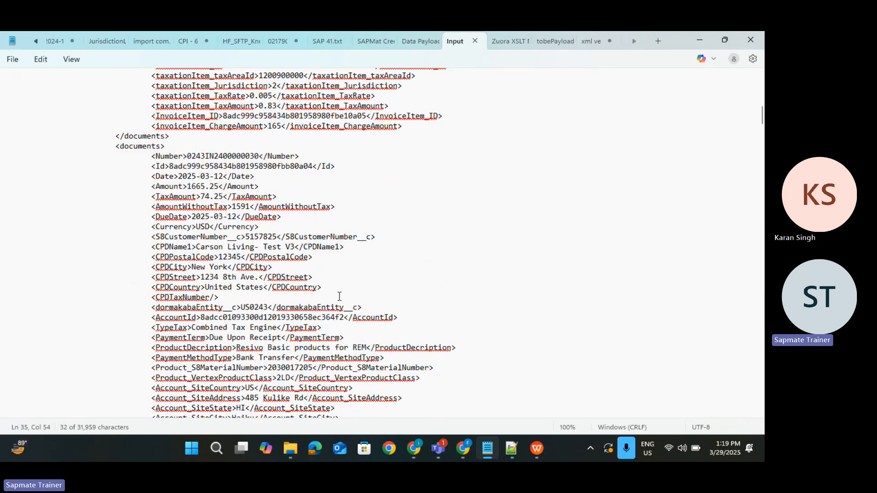
scroll(339, 296, "down", 6)
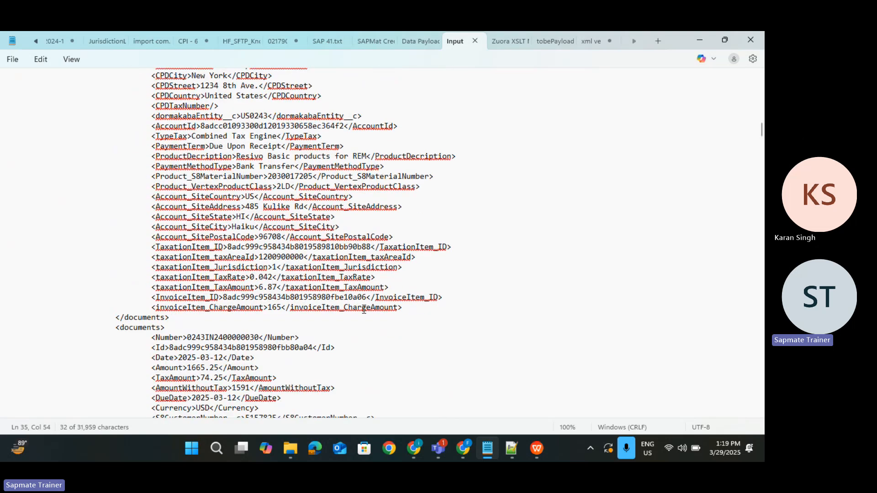
scroll(368, 343, "down", 10)
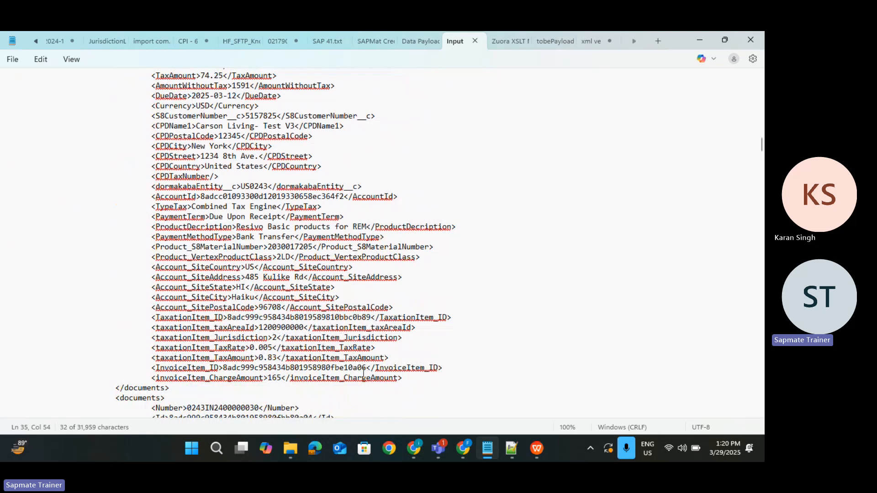
left_click(372, 316)
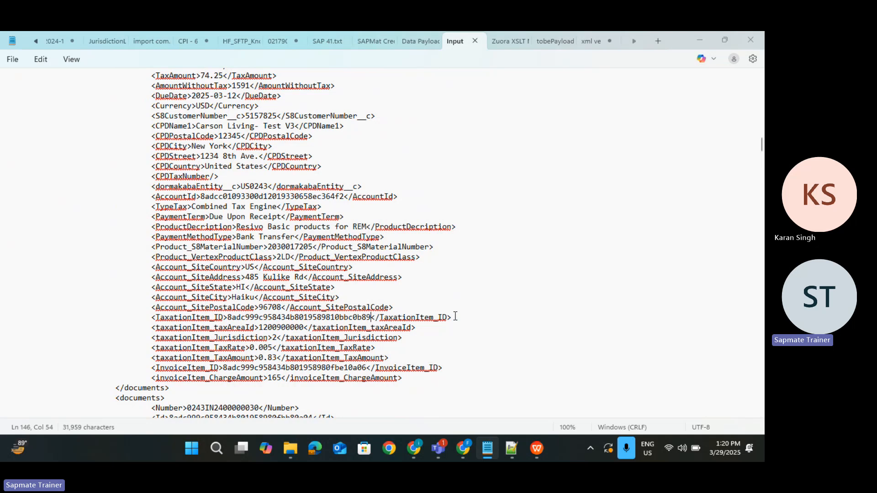
Step: Switch to the Batch 43 notes in Notepad++ and append "(1, 2)" to the "Tax ID - Taxation Item ID" line
key("alt+Tab")
left_click(158, 277)
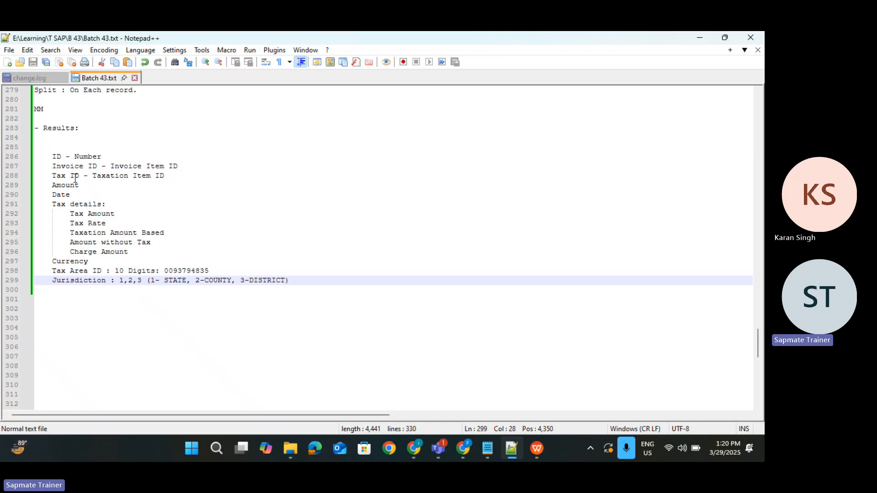
left_click(176, 175)
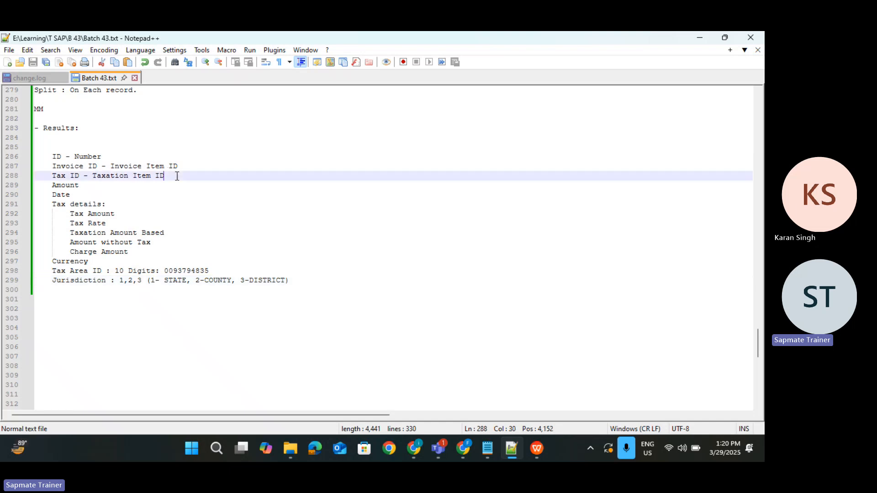
type("(")
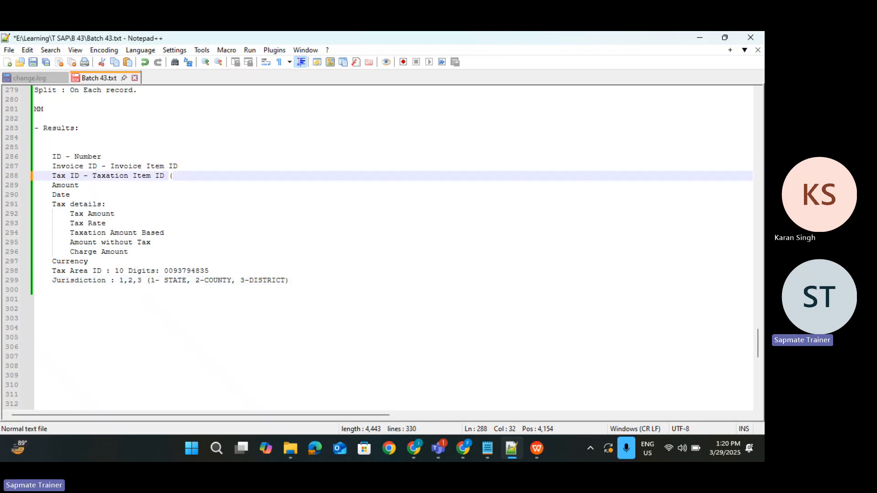
type("1, 2)")
left_click(84, 184)
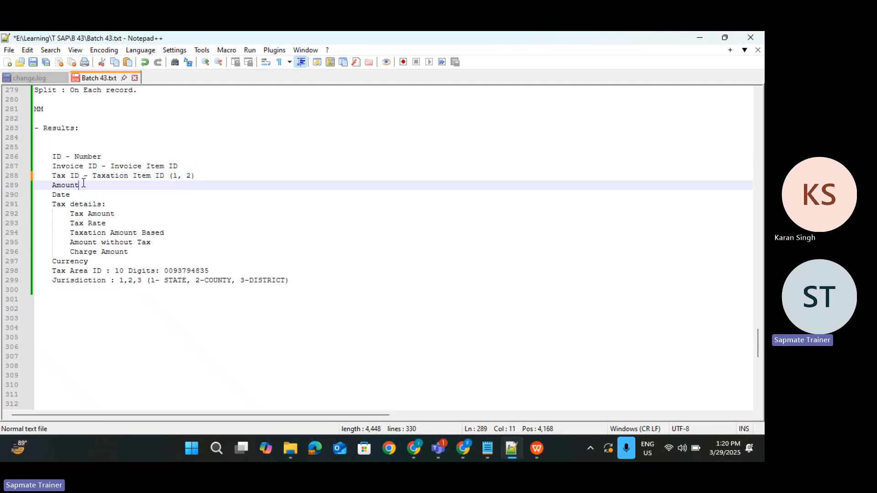
Step: Return to the input payload in Notepad and compare the amount, tax rate and tax amount fields of neighbouring documents records
key("alt+Tab")
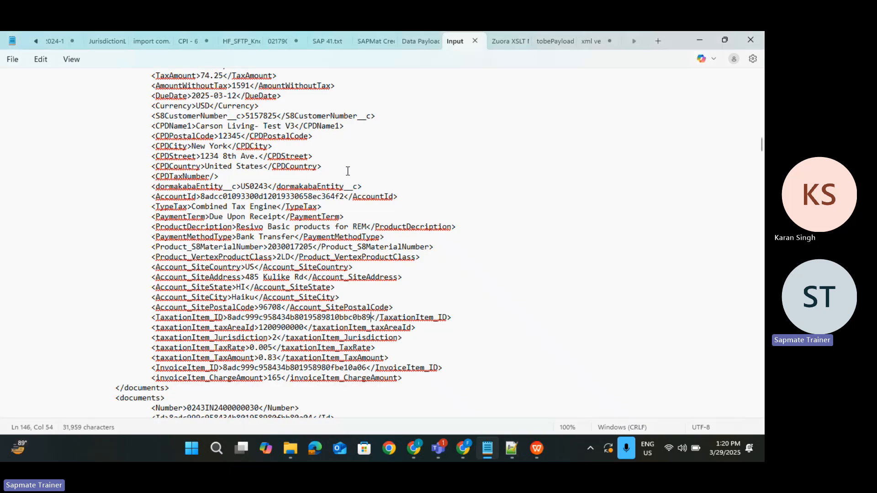
scroll(348, 171, "up", 6)
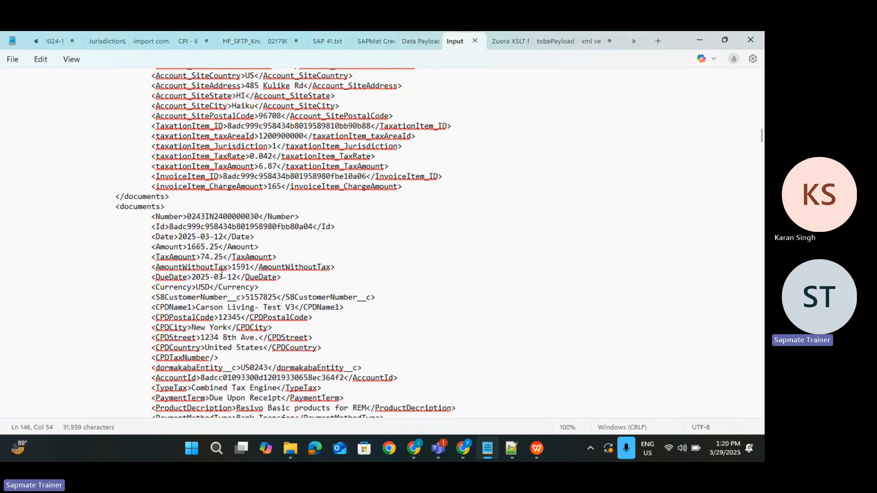
scroll(221, 273, "down", 7)
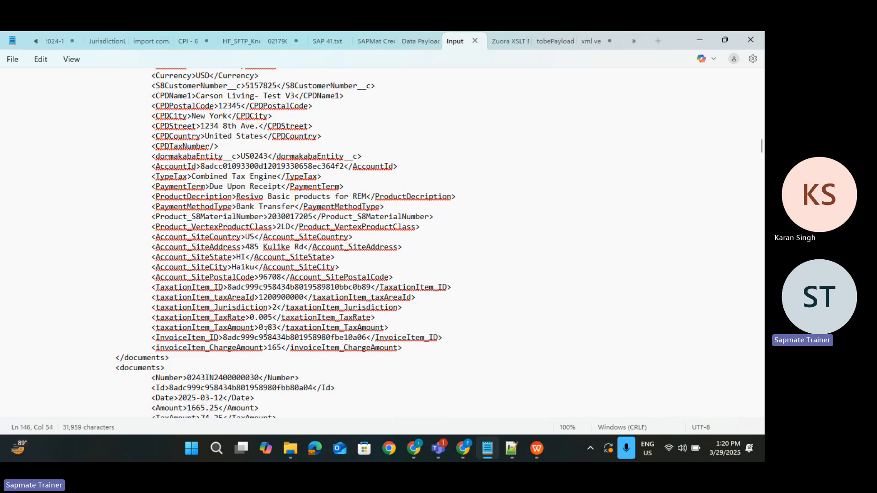
scroll(277, 334, "down", 1)
scroll(277, 333, "down", 15)
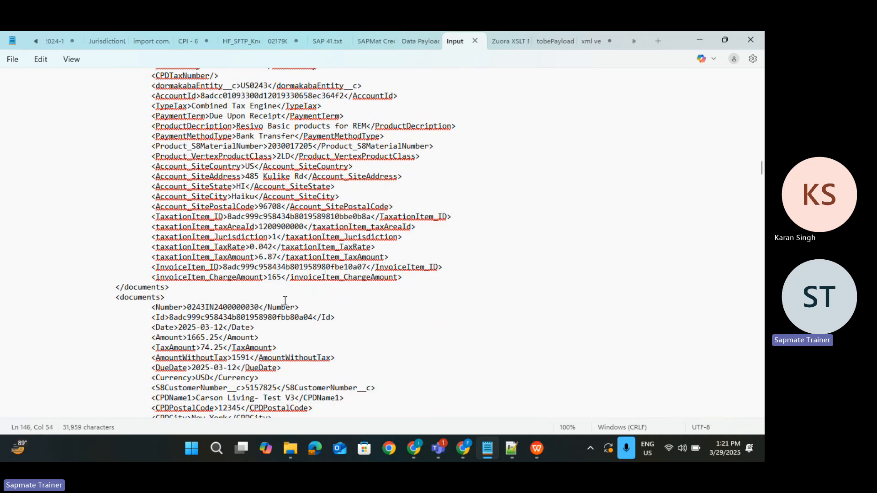
scroll(285, 300, "up", 7)
scroll(285, 300, "up", 7)
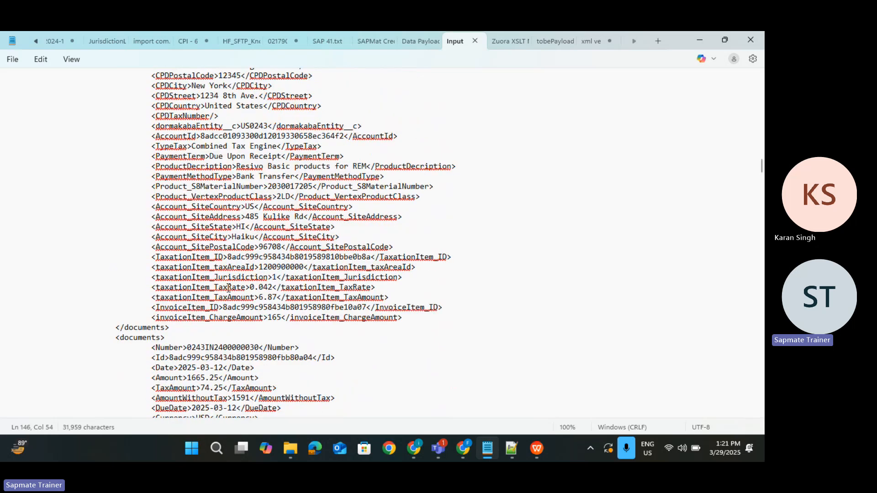
Step: Write the sample rate 0.00000034 after the 0.042 taxationItem_TaxRate element, then replace it with the calculation 0.0009 * 12000
left_click_drag(214, 288, 312, 287)
type("0.00000034")
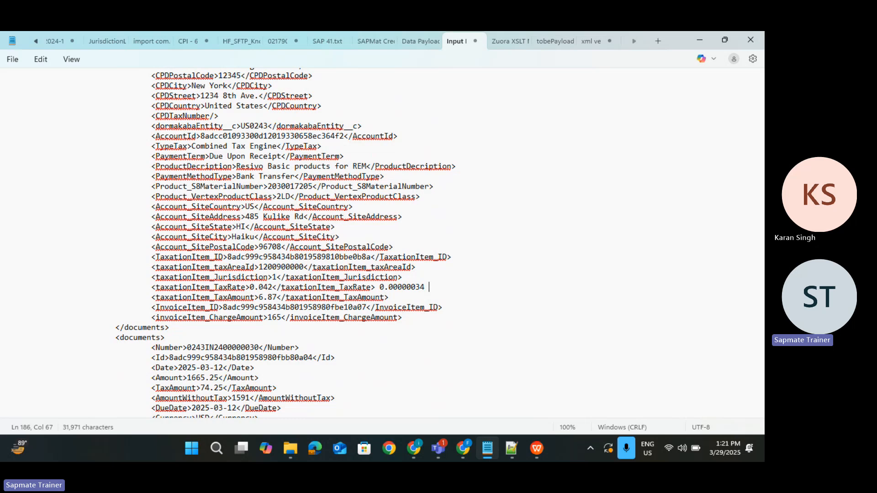
key("BackSpace")
key("BackSpace")
key("BackSpace")
key("BackSpace")
key("BackSpace")
key("BackSpace")
key("BackSpace")
key("BackSpace")
key("BackSpace")
type("0009")
key("BackSpace")
key("BackSpace")
type("9")
key("BackSpace")
type("09 * 12000")
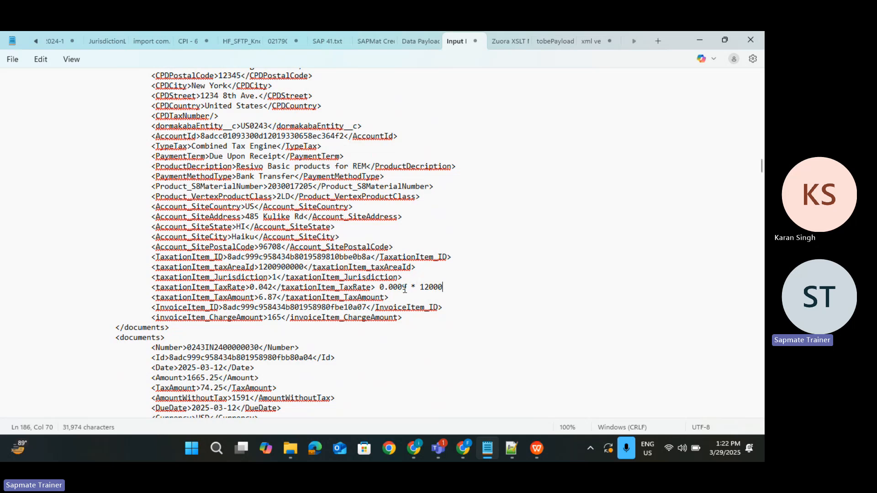
Step: Change the rate in the sample calculation beside taxationItem_TaxRate to 0.001
left_click(403, 287)
key("BackSpace")
left_click(402, 289)
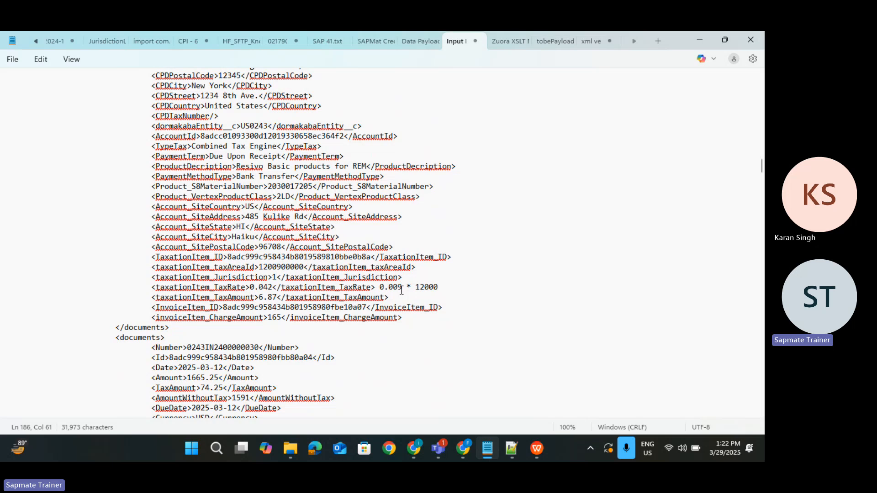
key("BackSpace")
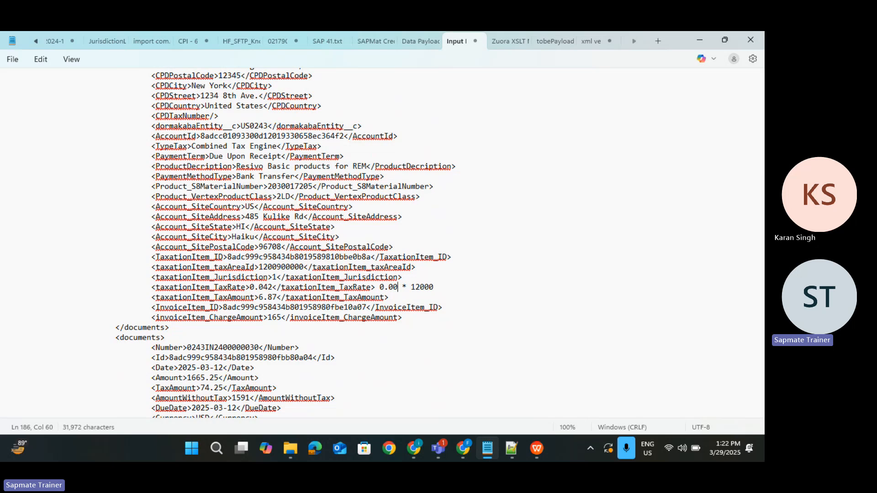
type("0")
type("9")
key("BackSpace")
key("BackSpace")
type("1")
key("BackSpace")
type("0")
key("BackSpace")
type("1")
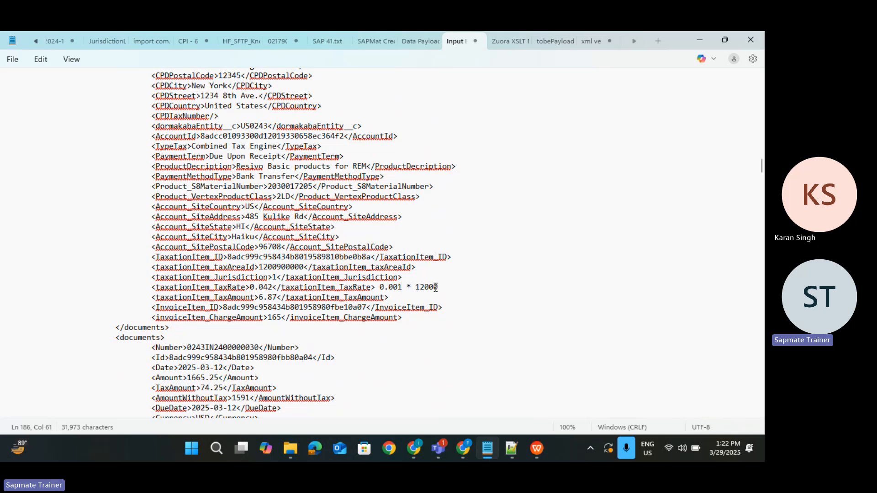
Step: Try smaller rates such as 0.000001 in the sample calculation with an equals sign appended, then delete the whole calculation
key("BackSpace")
type("000")
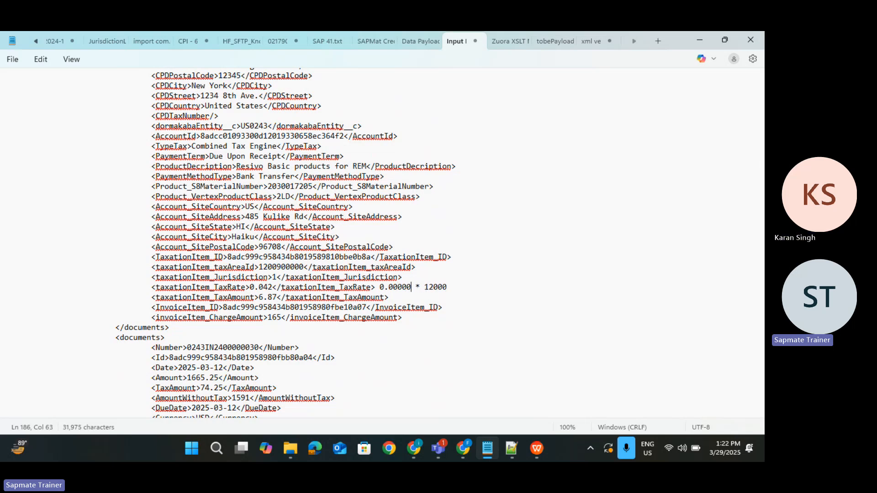
type("1")
left_click(473, 287)
type("=")
left_click(413, 288)
key("BackSpace")
key("BackSpace")
key("BackSpace")
key("BackSpace")
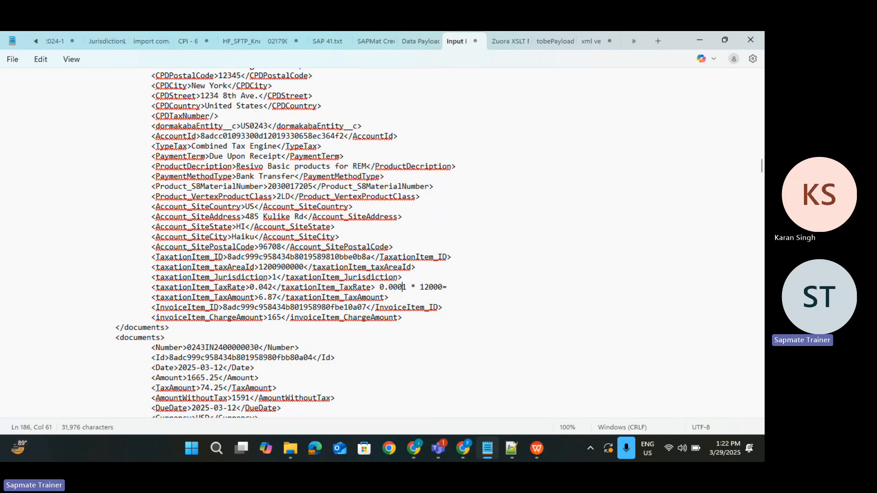
type("0")
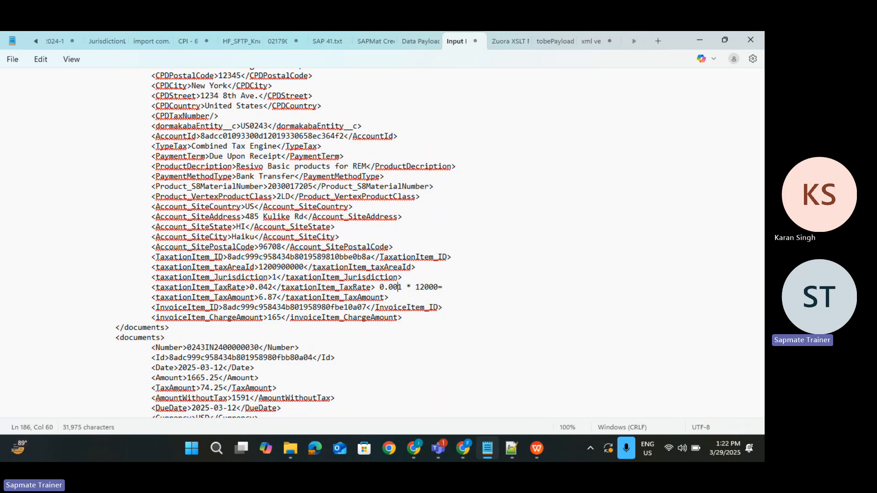
left_click(461, 288)
left_click_drag(375, 288, 451, 287)
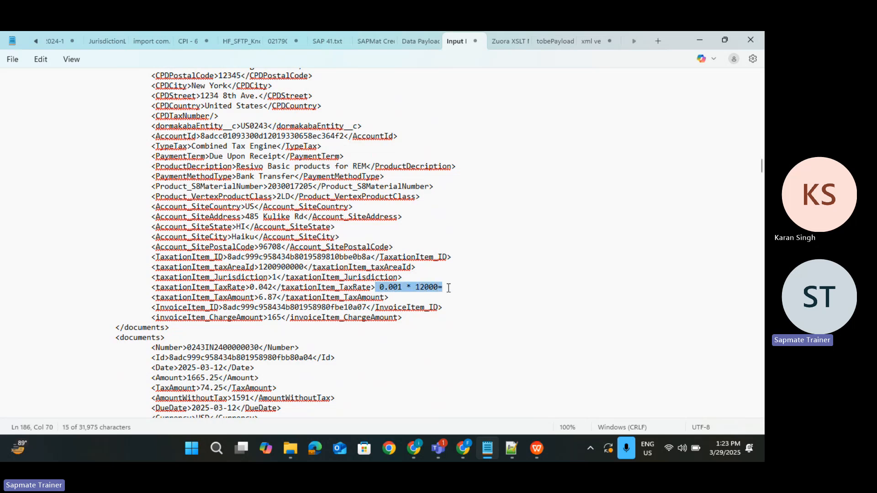
key("BackSpace")
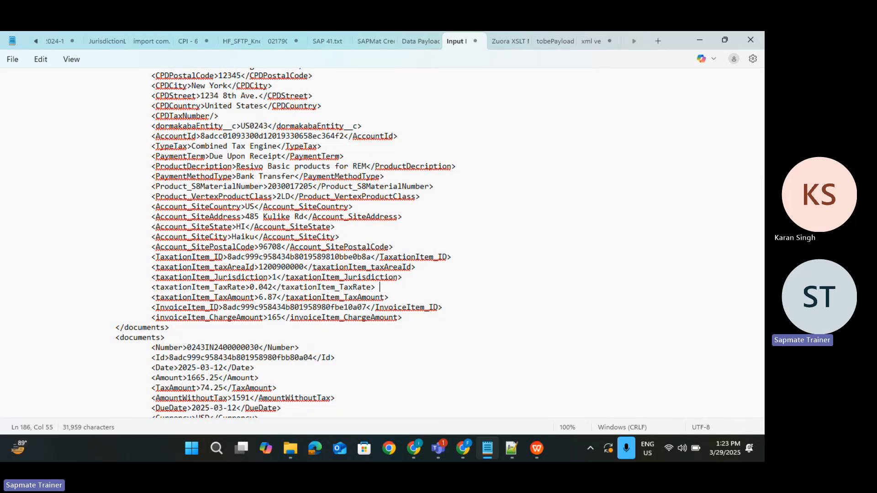
Step: Try a short note about the number of digits after the taxationItem_TaxRate element and erase it again
type("3 igit")
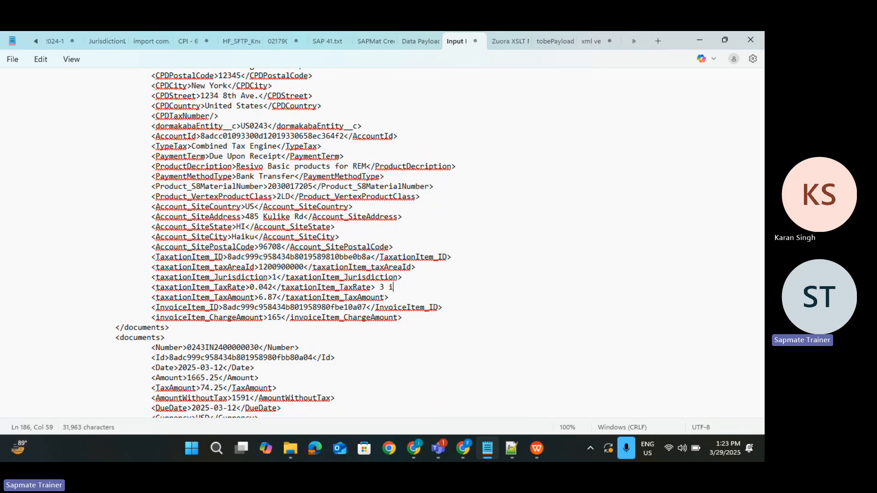
key("BackSpace")
key("BackSpace")
key("BackSpace")
key("BackSpace")
key("BackSpace")
type("igit.")
type("dddd")
key("BackSpace")
key("BackSpace")
key("BackSpace")
key("BackSpace")
key("BackSpace")
key("BackSpace")
key("BackSpace")
key("BackSpace")
key("BackSpace")
key("BackSpace")
key("BackSpace")
key("BackSpace")
Step: Switch to SAP Integration Suite and add the integration flow named "Integration for MM Splitter and Gather practice"
key("alt+Tab")
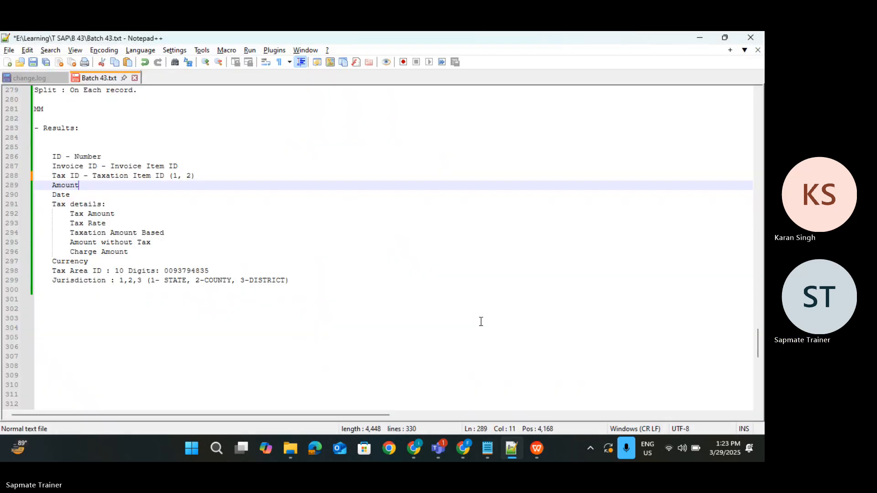
key("alt+Tab")
key("Tab")
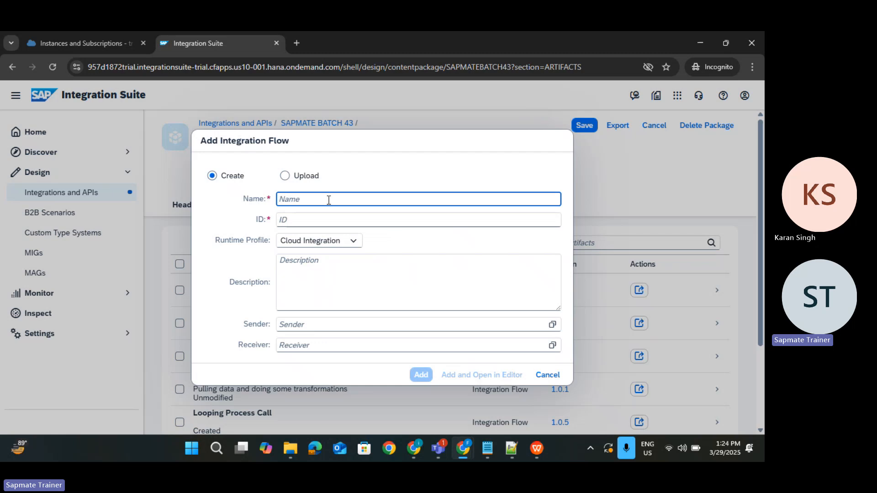
type("S")
key("BackSpace")
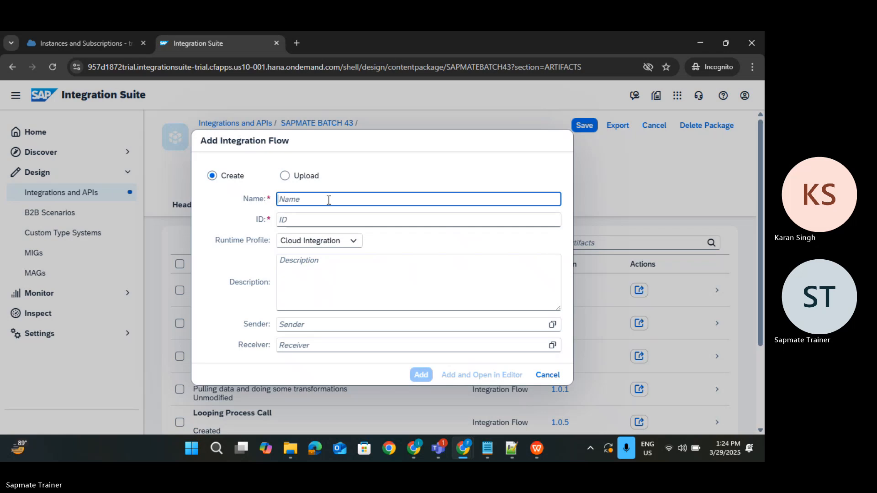
type("Integr")
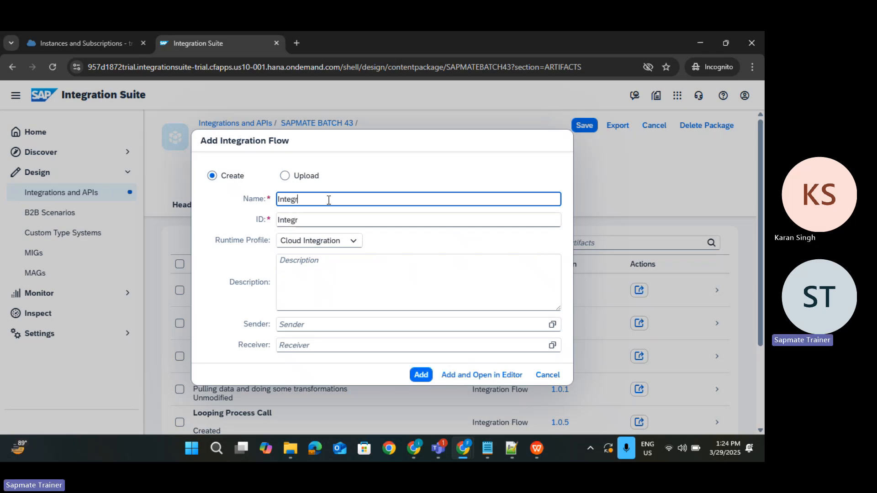
type("ation for")
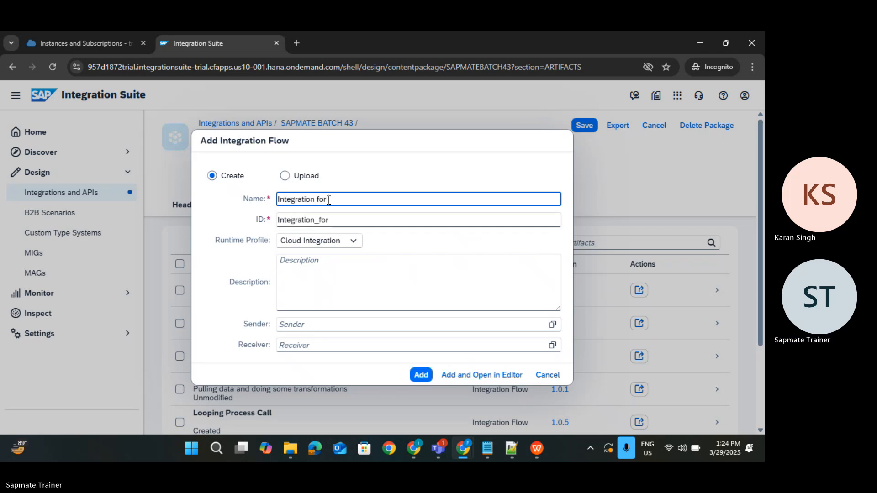
type(" MM")
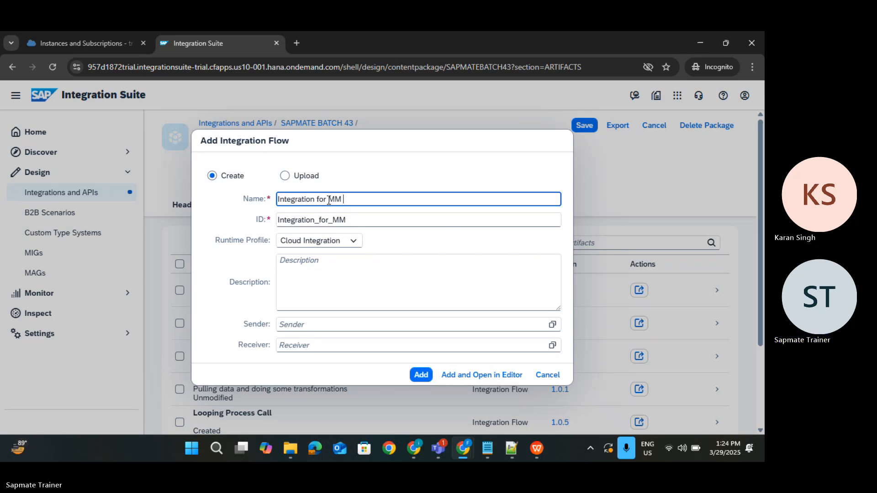
type(" Splitter and Ga")
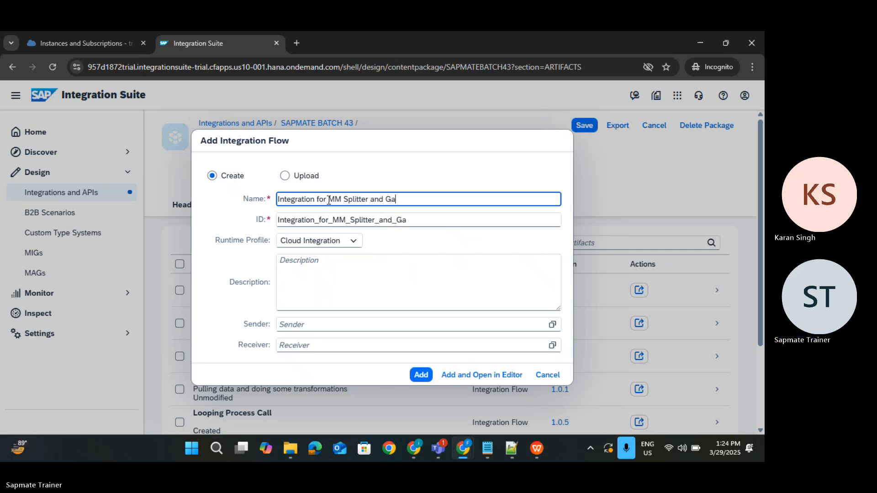
type("ther practice.")
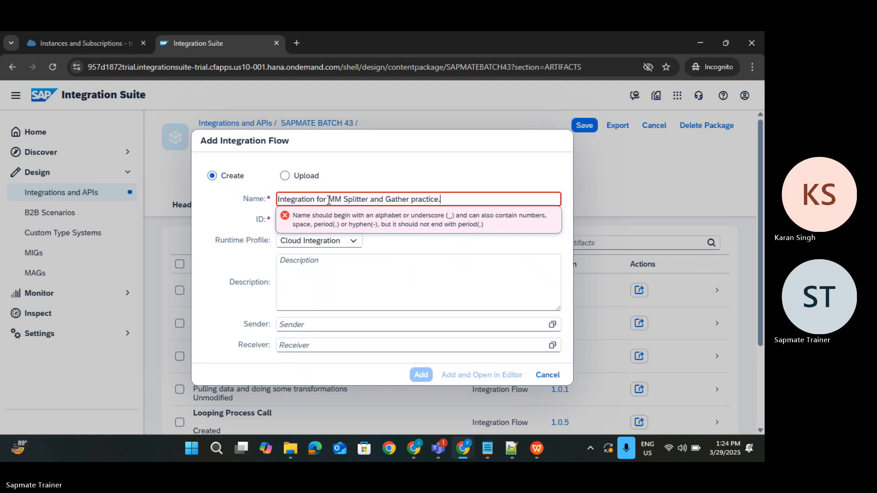
key("BackSpace")
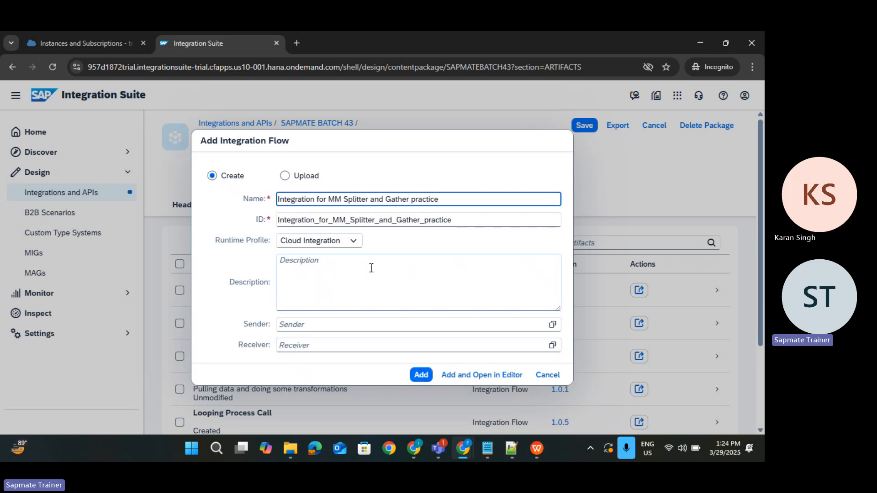
left_click(426, 378)
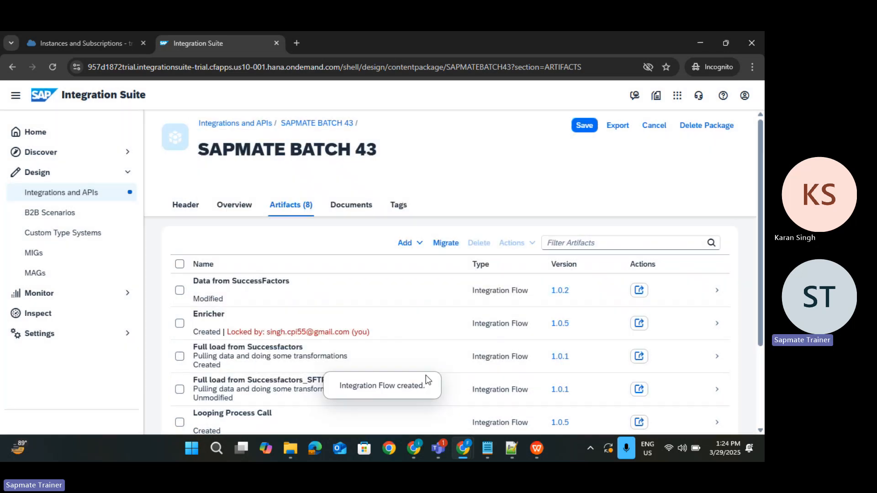
Step: Open the "Integration for MM Splitter and Gather practice" flow from the package's artifacts, collapse the side navigation and switch the flow to edit mode
scroll(396, 338, "down", 3)
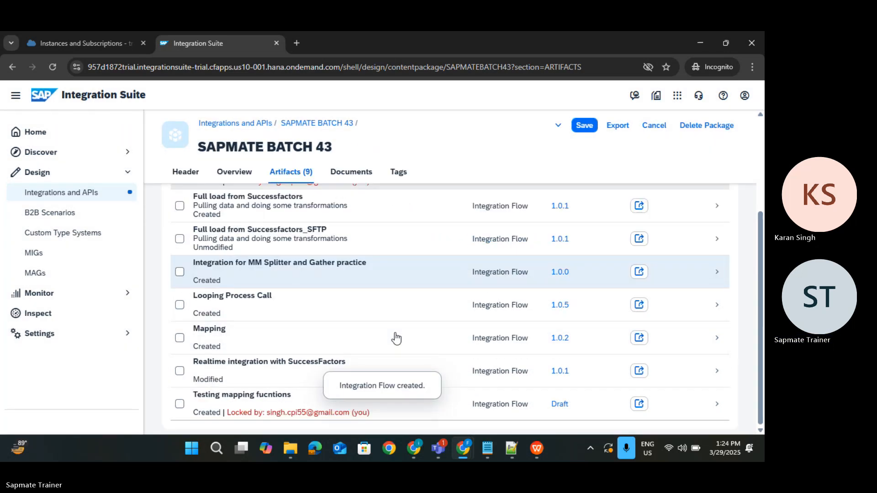
left_click(284, 287)
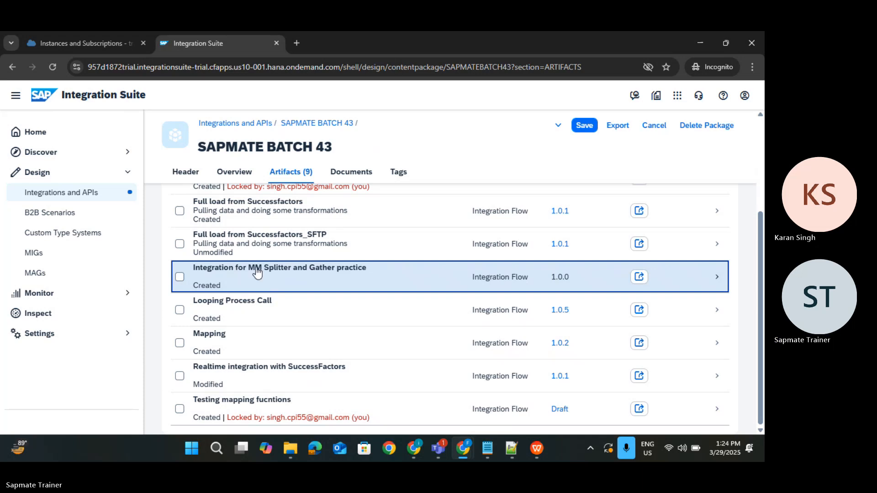
left_click(223, 283)
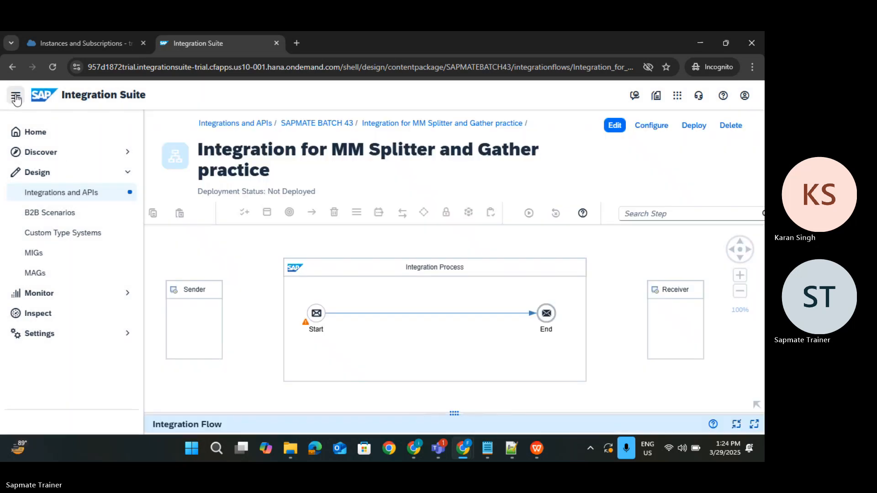
left_click(16, 97)
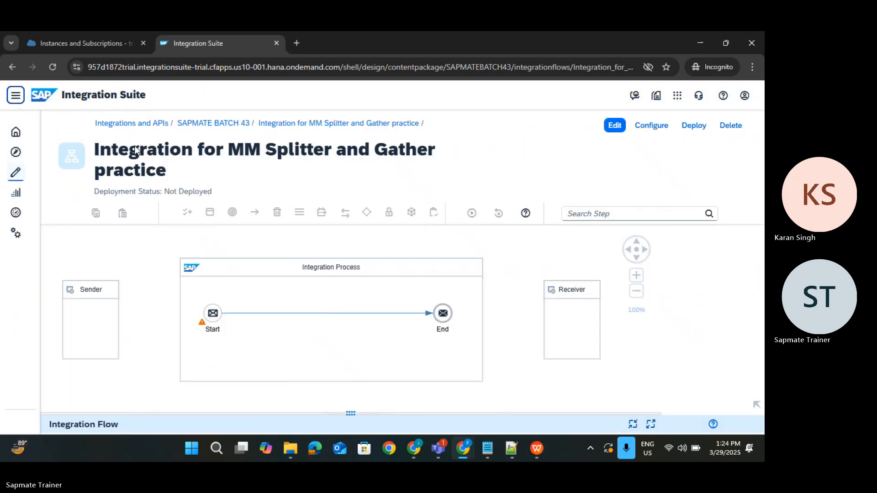
left_click(615, 125)
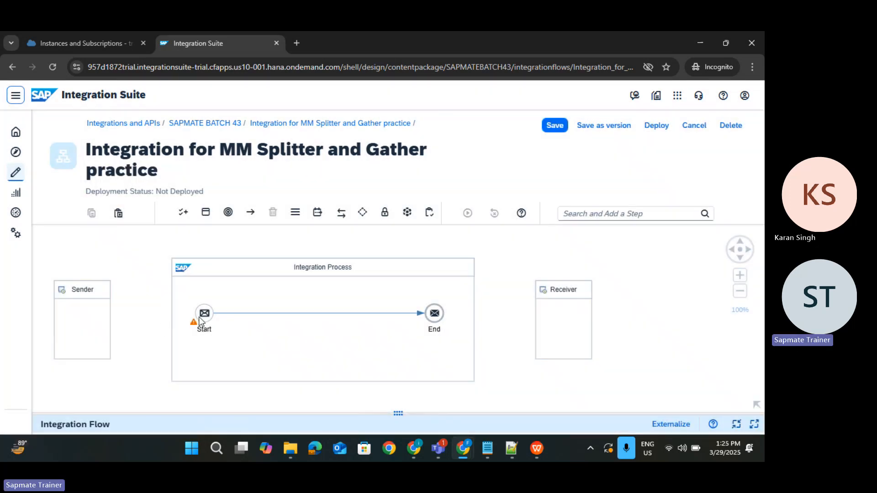
Step: Insert a Content Modifier on the connection directly after the Start event
left_click(206, 315)
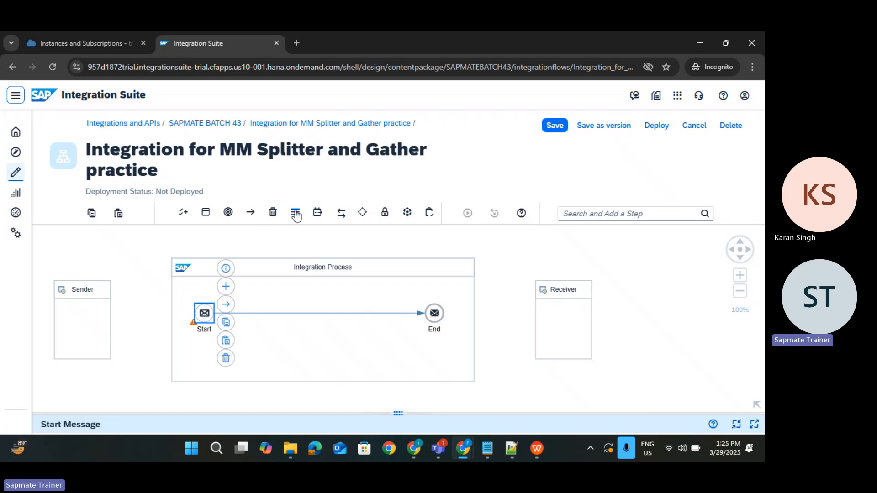
left_click(318, 213)
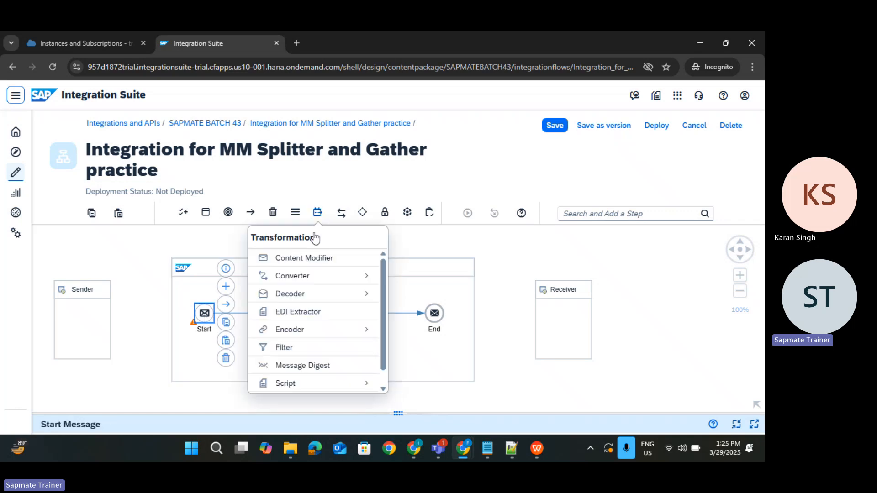
left_click(307, 258)
left_click(245, 313)
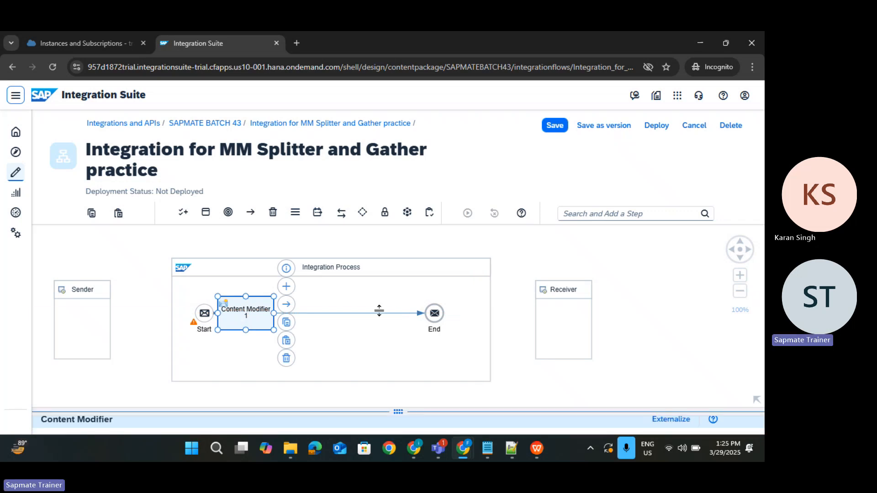
Step: Rename the Content Modifier as "Input Payload"
left_click(398, 420)
left_click_drag(180, 374, 34, 384)
type("In")
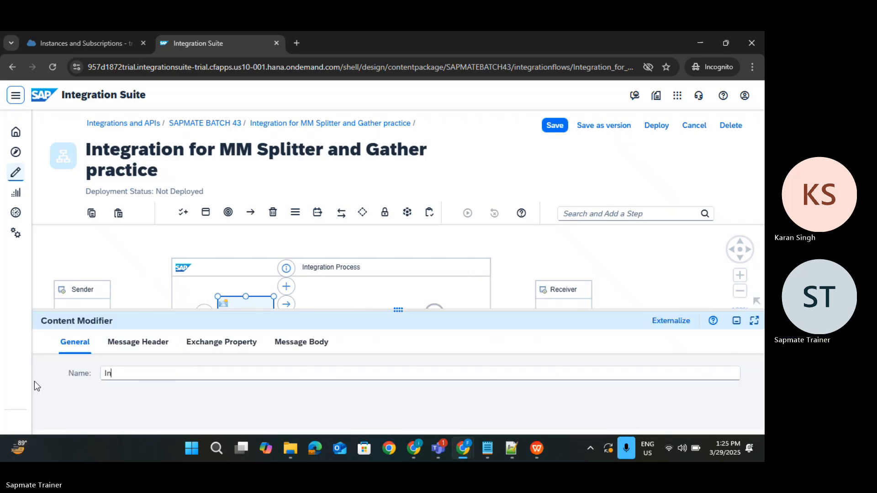
type("put ")
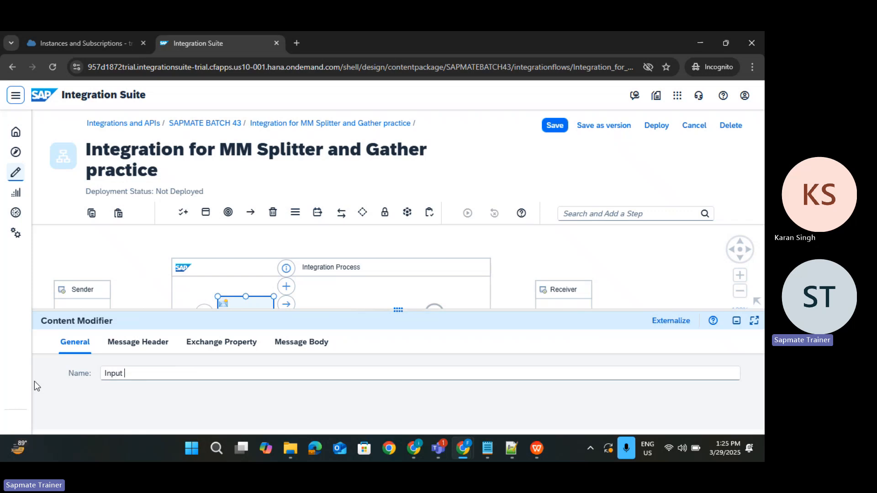
type("Payload")
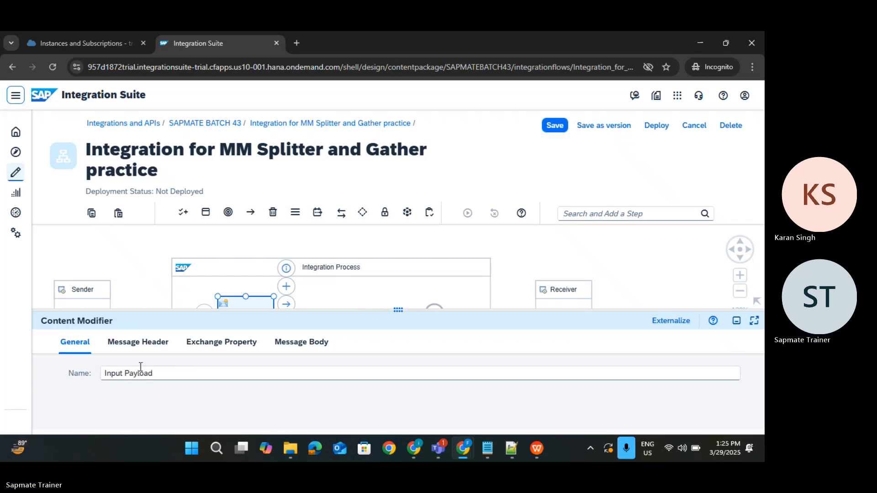
Step: Show the Content Modifier's message body settings, then switch to Notepad and copy the complete AccountingDocuments element from the input payload
left_click(293, 342)
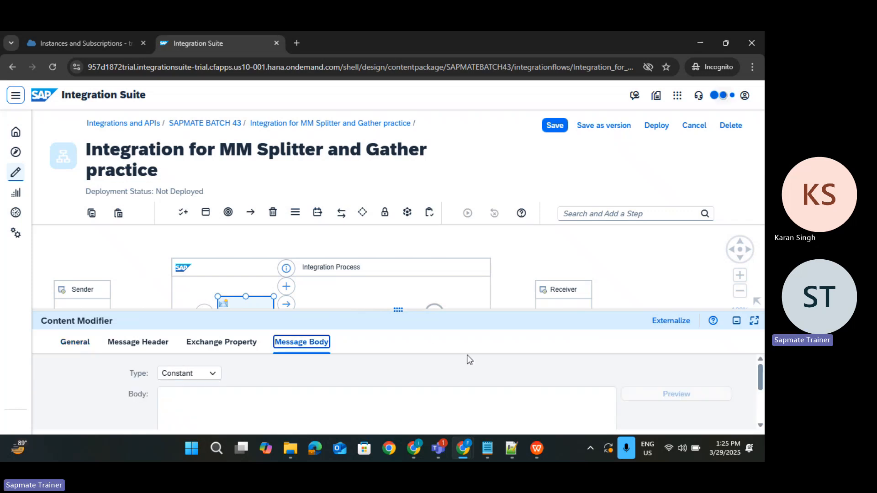
key("alt+Tab")
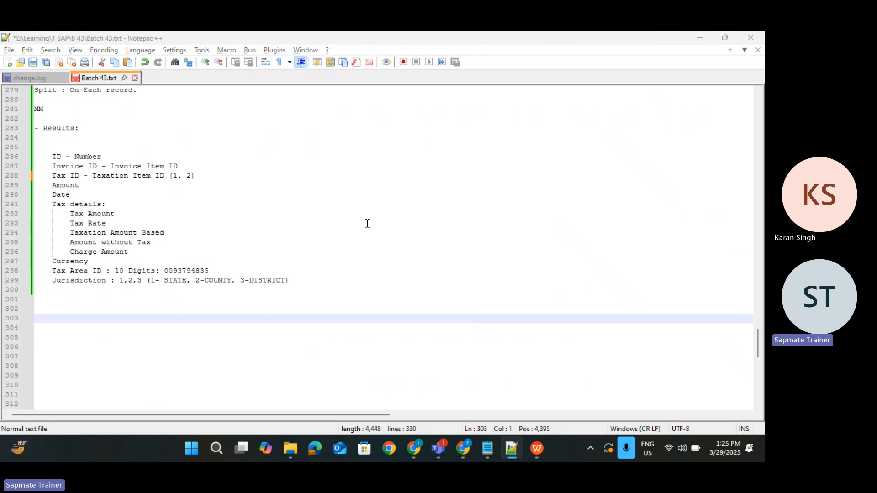
key("alt+Tab")
key("alt+Tab")
scroll(250, 205, "up", 10)
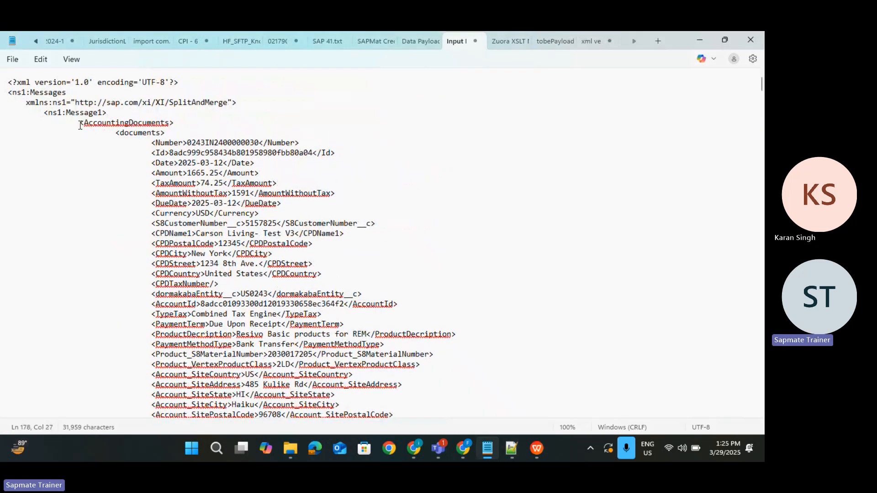
left_click_drag(79, 123, 195, 384)
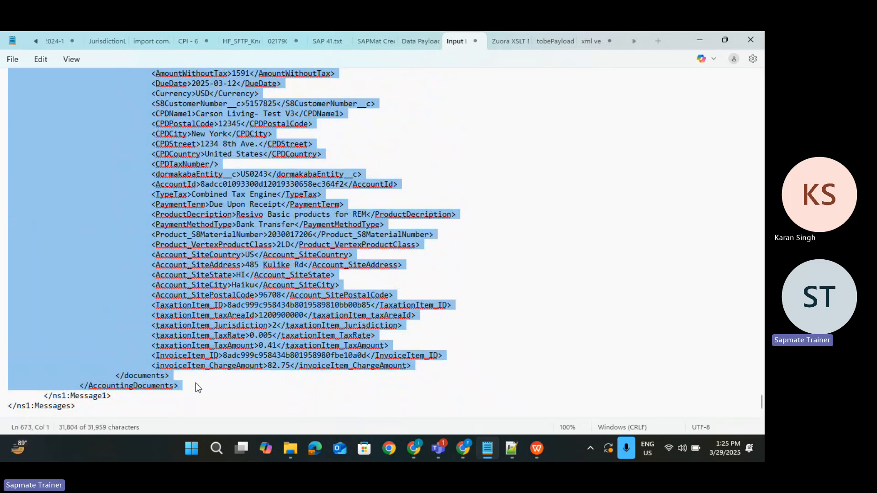
Step: Back in Integration Suite, paste the copied AccountingDocuments XML into the Content Modifier's constant message body and check its beginning
key("alt+Tab")
key("alt+Tab")
key("alt+Tab")
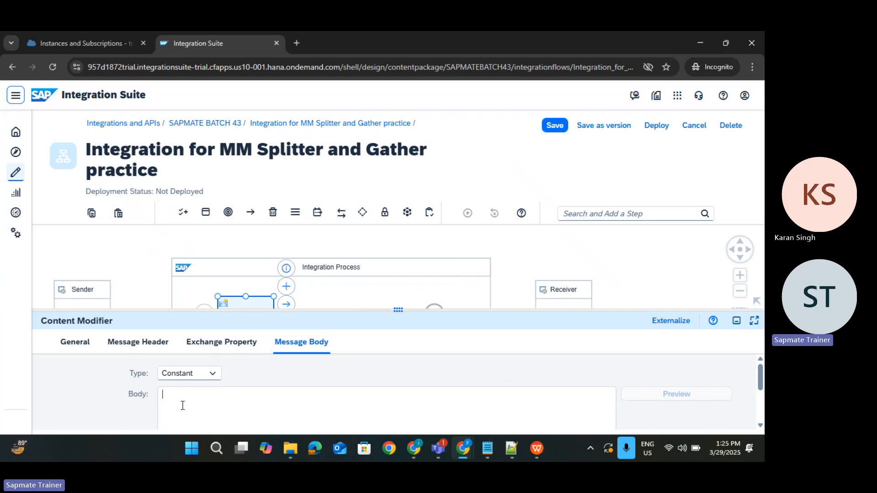
key("ctrl+v")
scroll(242, 407, "up", 10)
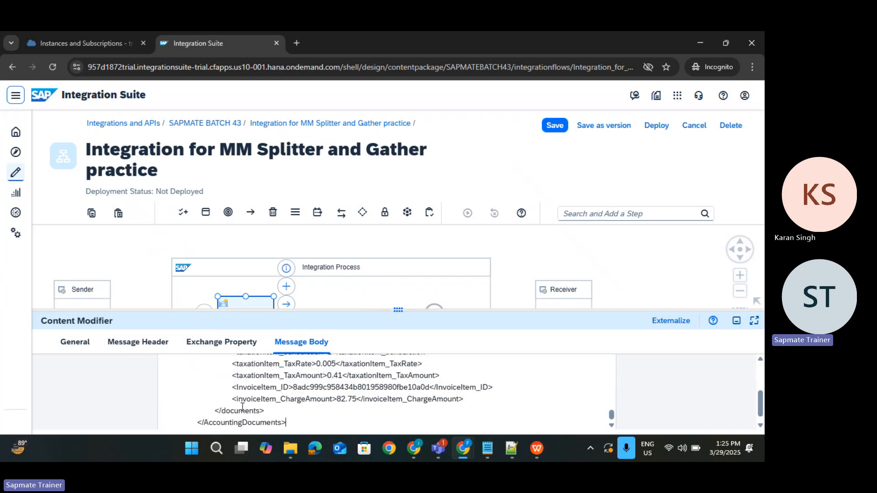
scroll(242, 406, "up", 15)
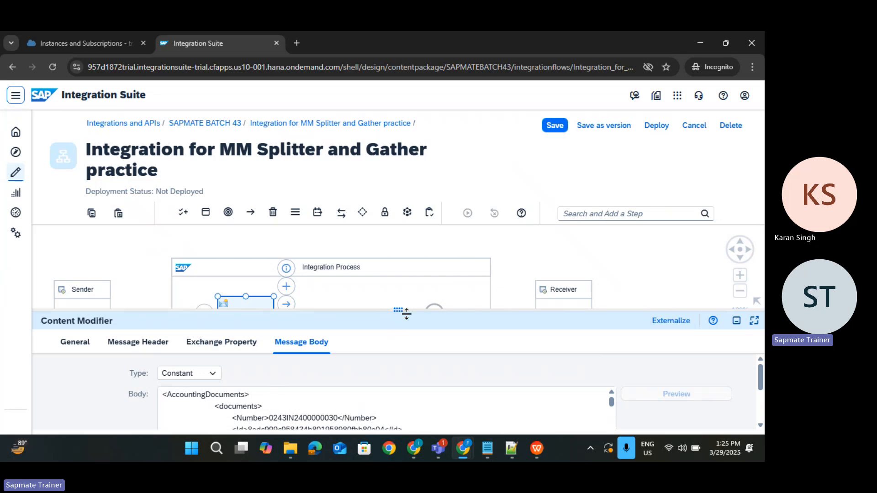
Step: Insert a General Splitter on the connection directly after the Input Payload step
left_click_drag(406, 314, 398, 395)
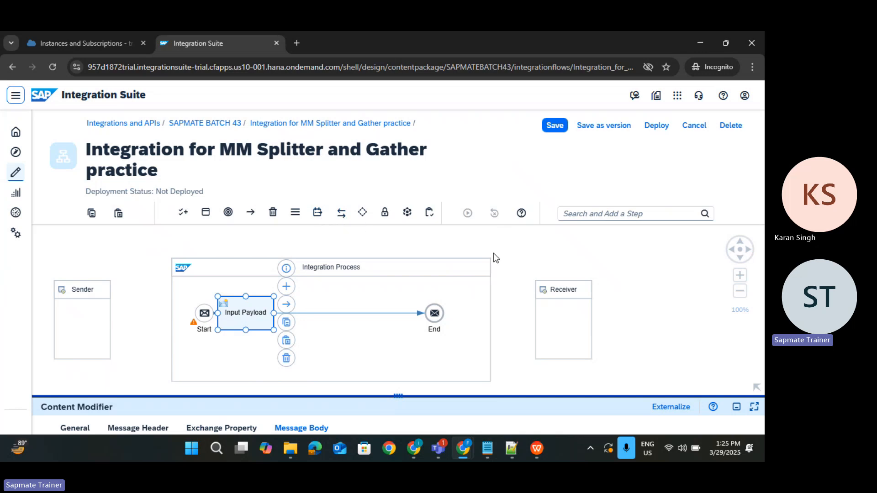
scroll(349, 246, "up", 2)
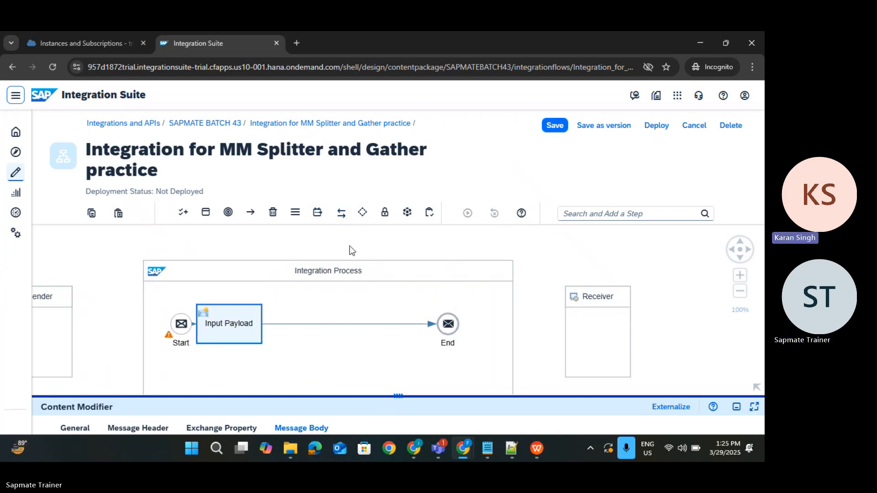
left_click(318, 215)
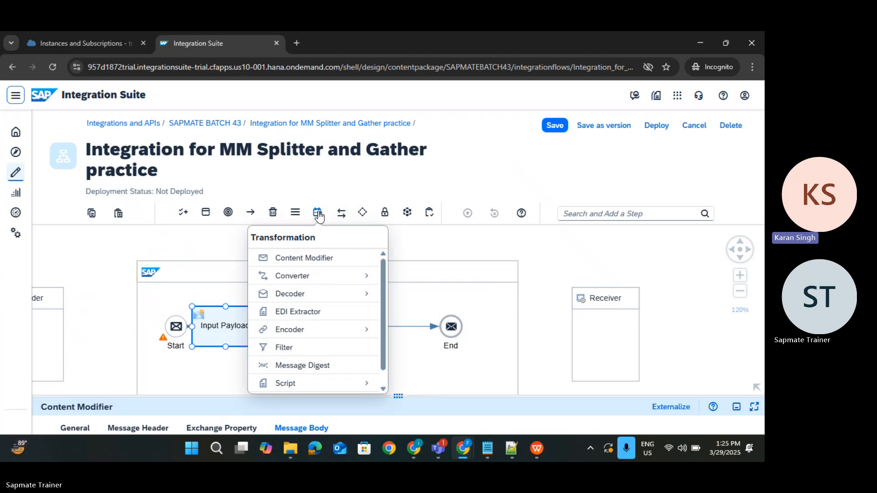
left_click(341, 213)
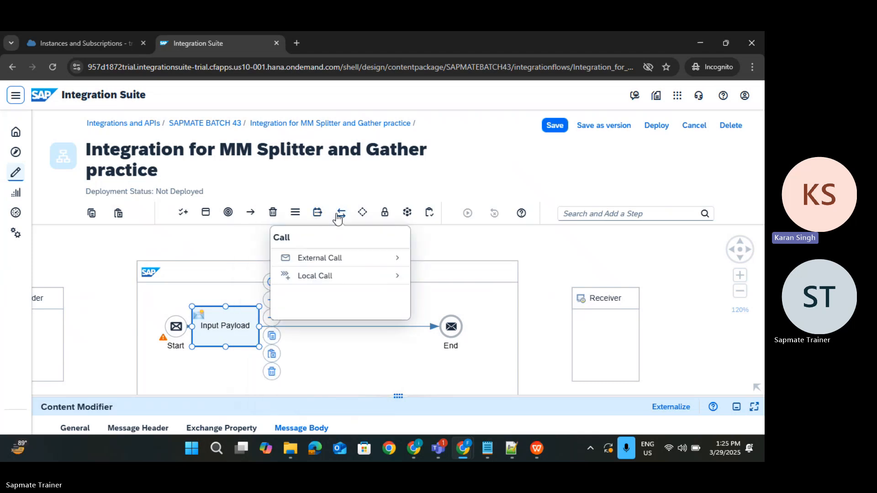
left_click(363, 214)
left_click(362, 214)
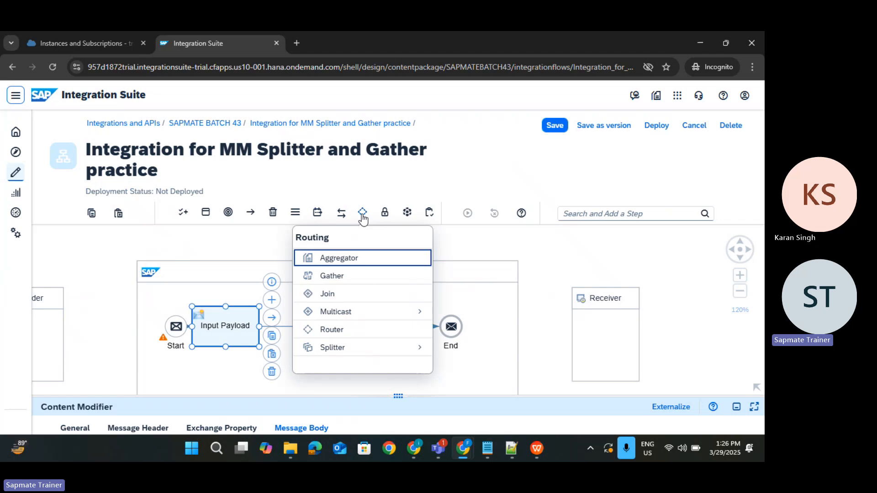
left_click(349, 351)
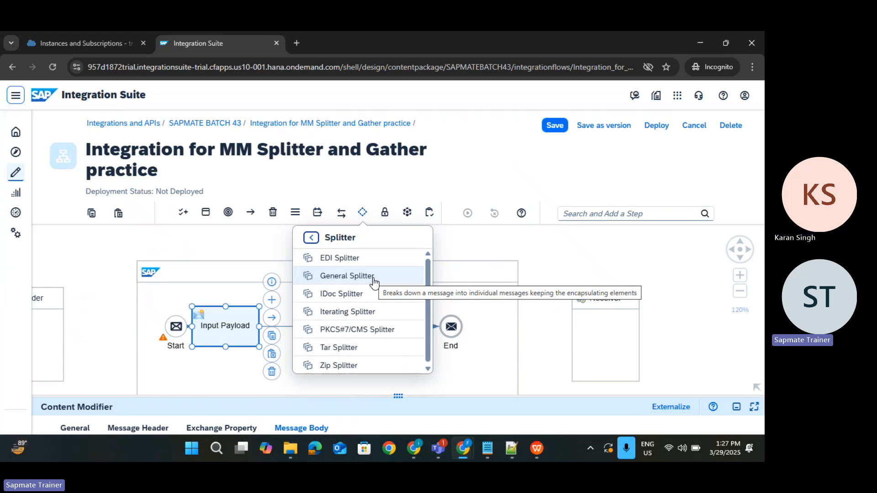
left_click(348, 277)
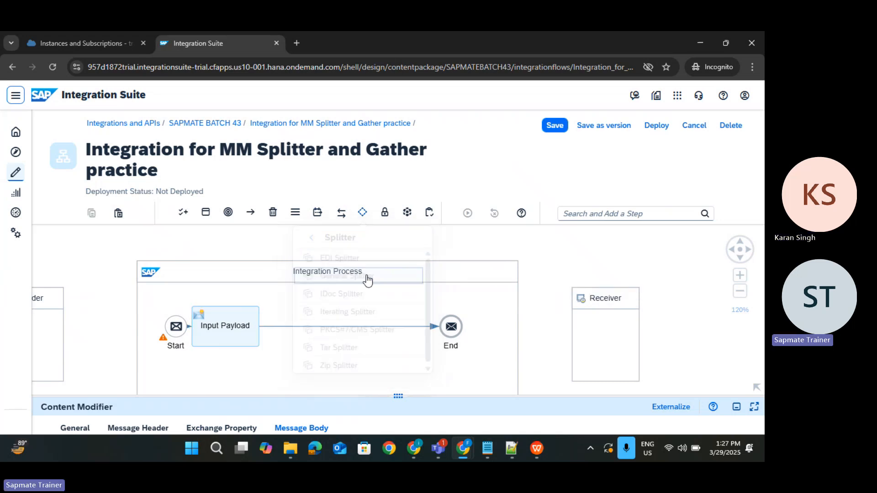
left_click(300, 326)
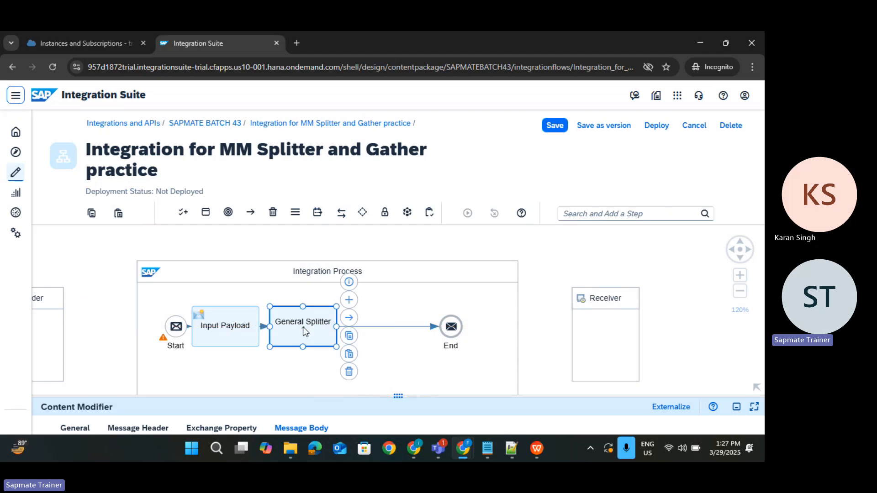
Step: Rename the General Splitter as "Splitting the Payload"
left_click_drag(401, 397, 378, 279)
left_click(169, 347)
key("ctrl+a")
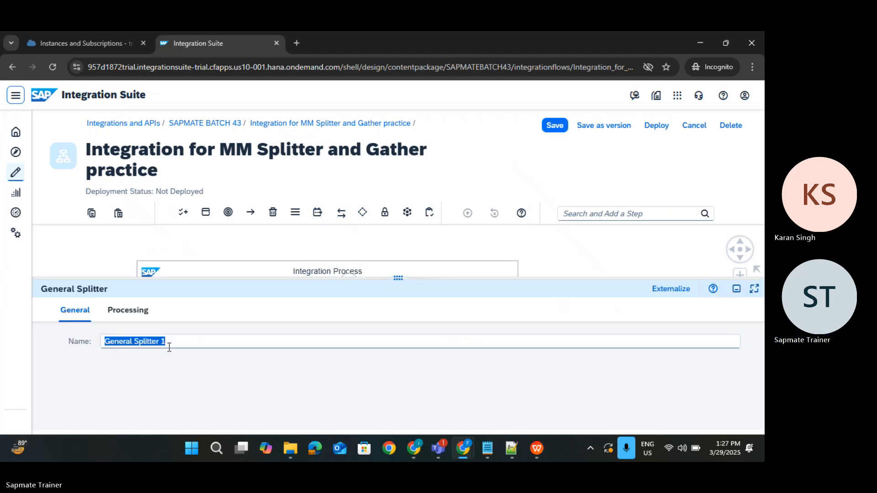
type("Splitting ")
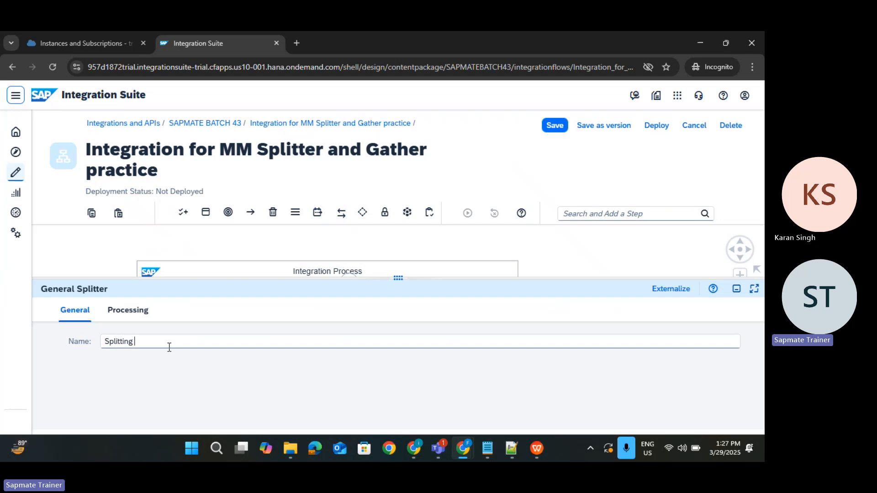
type("the Payload")
left_click_drag(281, 278, 310, 372)
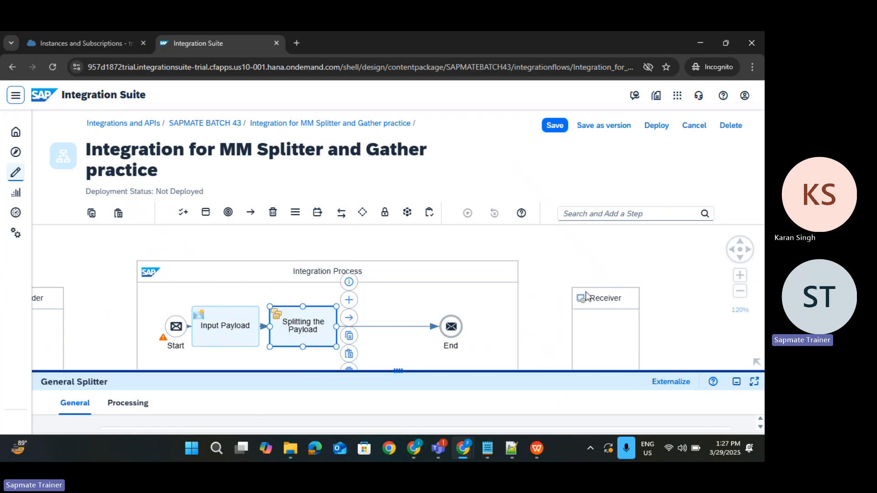
Step: Move the Receiver participant below the Integration Process, near the pool's lower-right corner
left_click_drag(590, 297, 644, 336)
left_click_drag(616, 427, 616, 426)
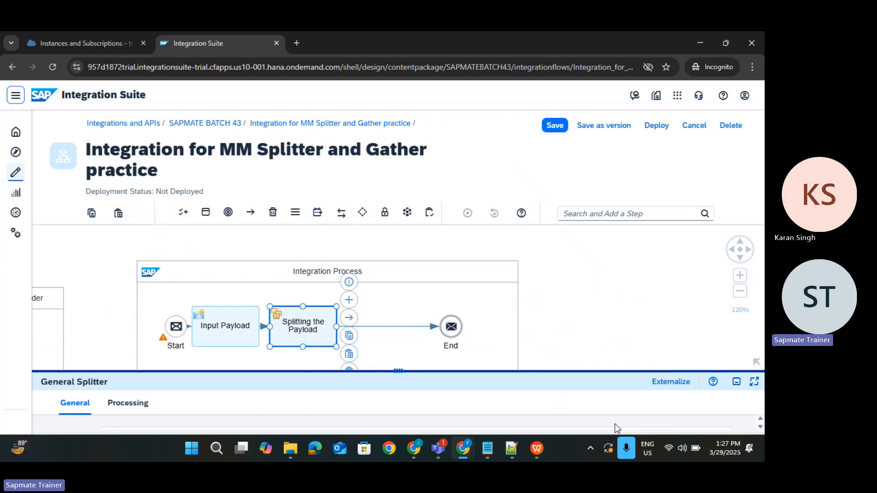
scroll(588, 326, "down", 5)
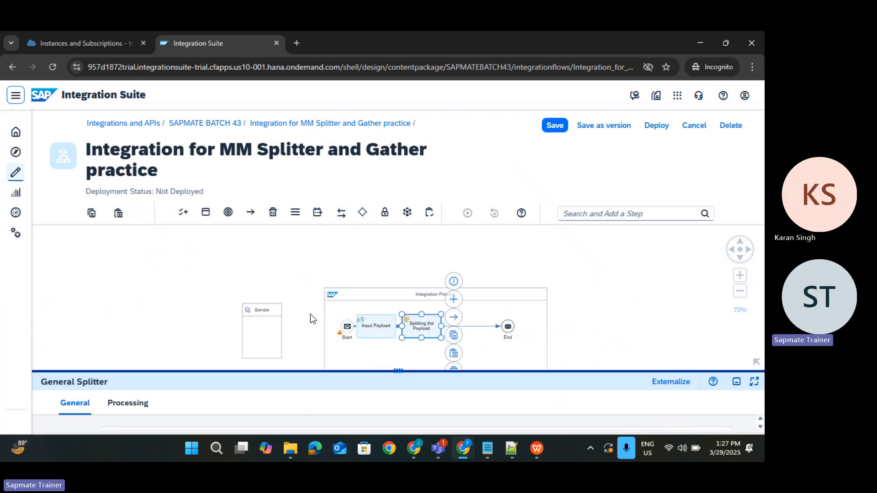
left_click_drag(306, 313, 254, 268)
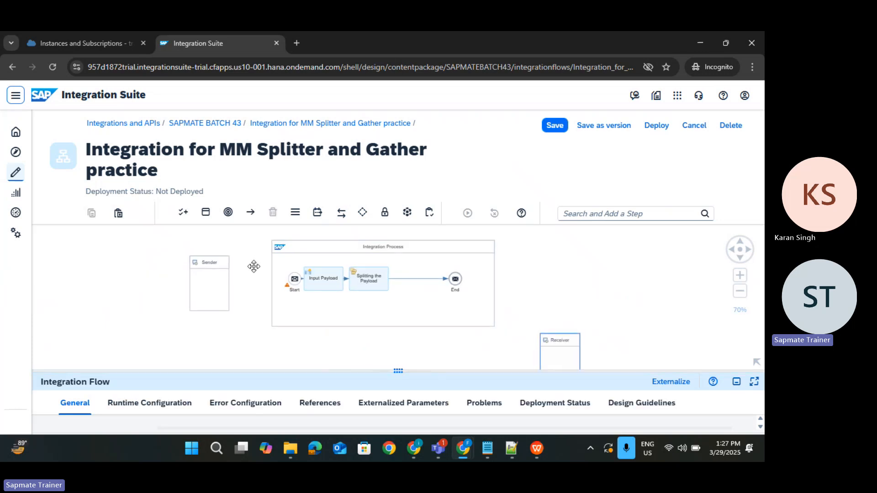
left_click_drag(558, 353, 513, 366)
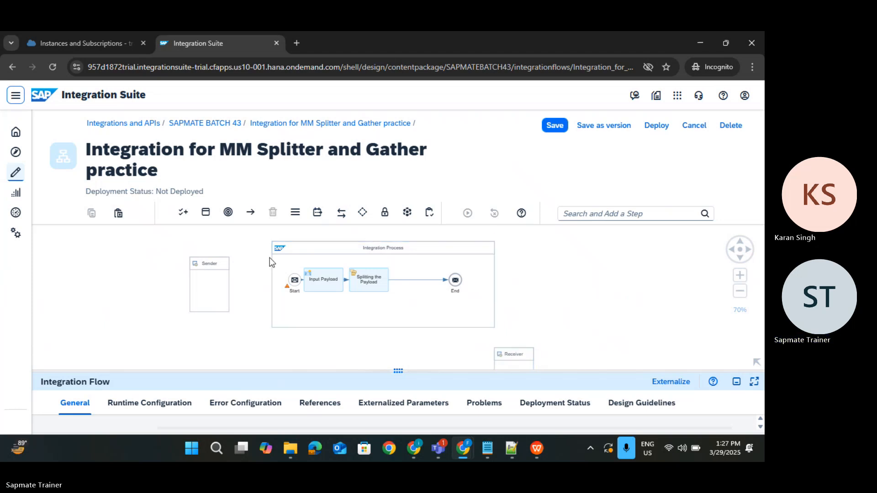
Step: Show the processing settings of the "Splitting the Payload" splitter and review its available expression types
left_click(365, 286)
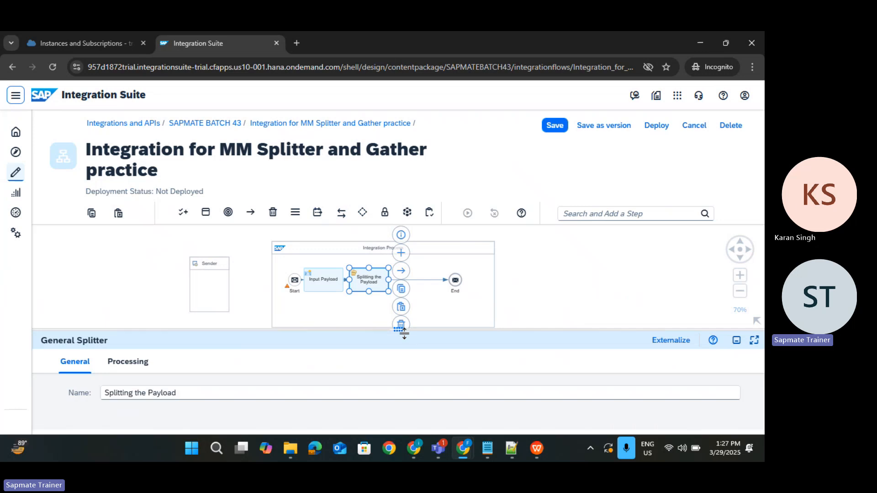
left_click(133, 284)
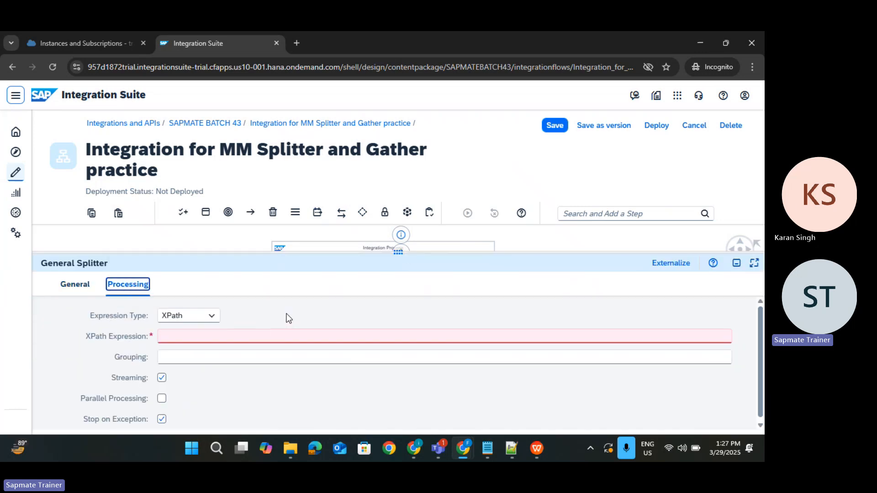
left_click(217, 316)
left_click(217, 316)
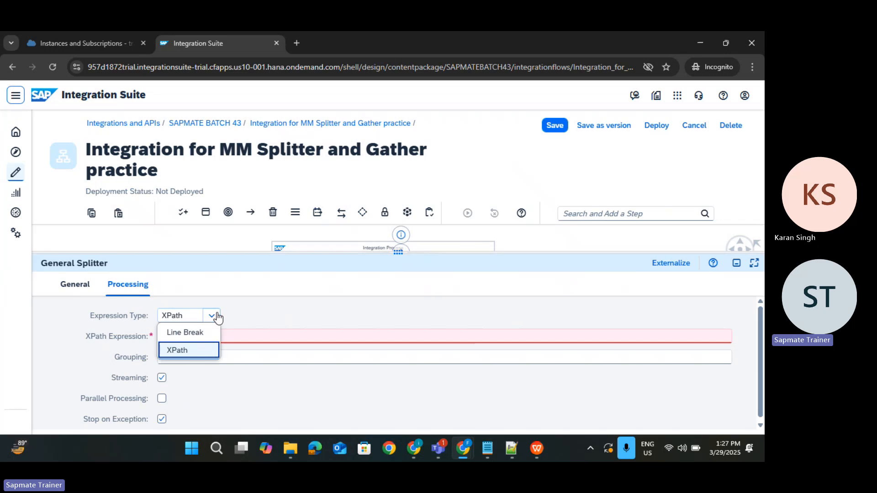
left_click(244, 301)
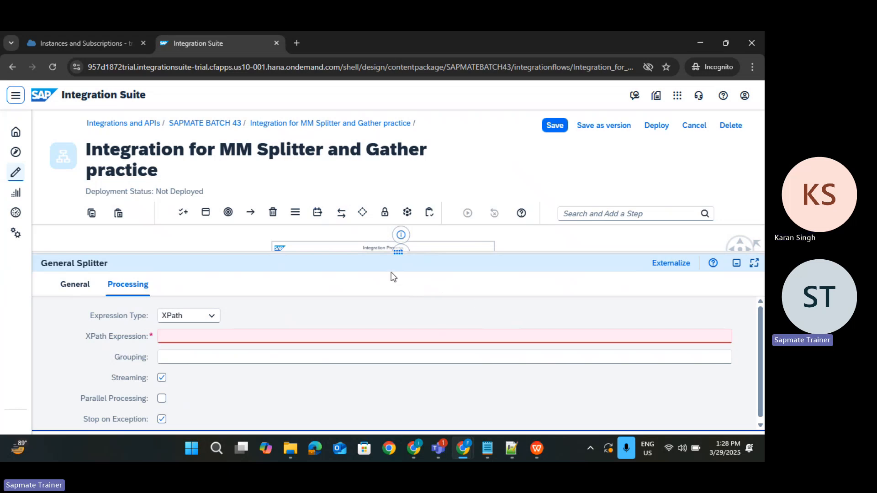
Step: Try the Line Break expression type on the splitter, check the grouping setting's description, and return the type to XPath
left_click(205, 319)
left_click(203, 332)
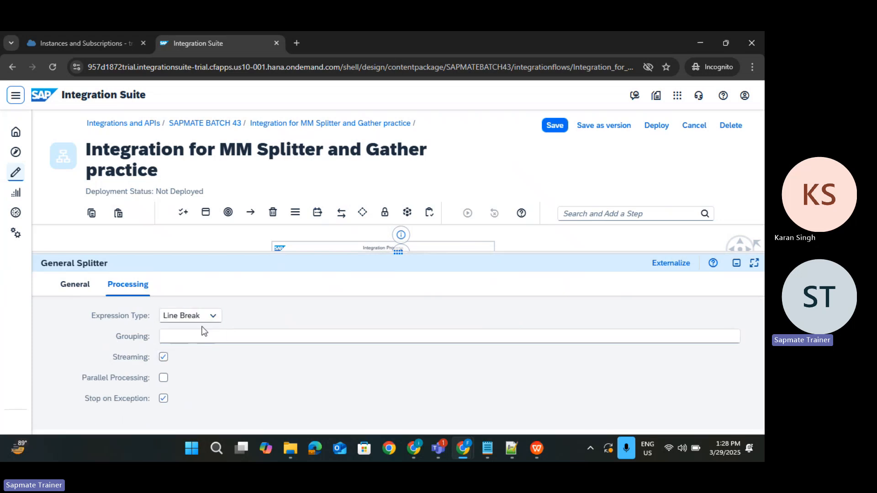
left_click(217, 332)
mouse_move(213, 335)
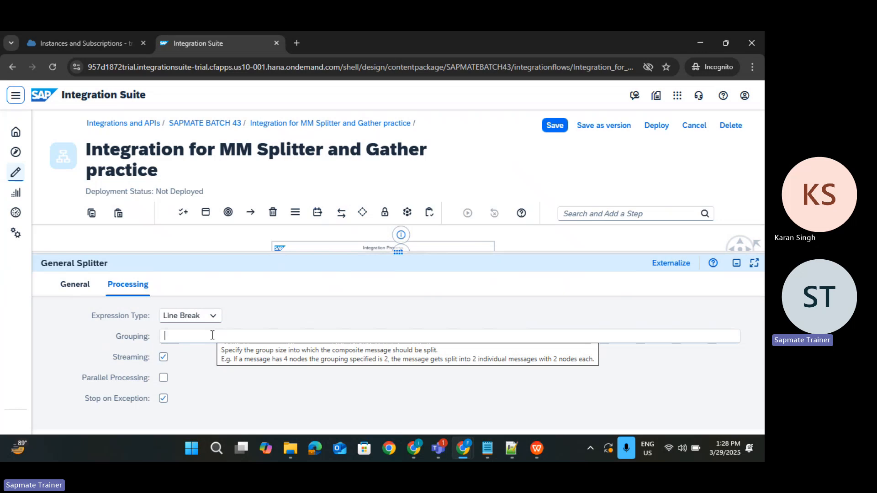
left_click(212, 319)
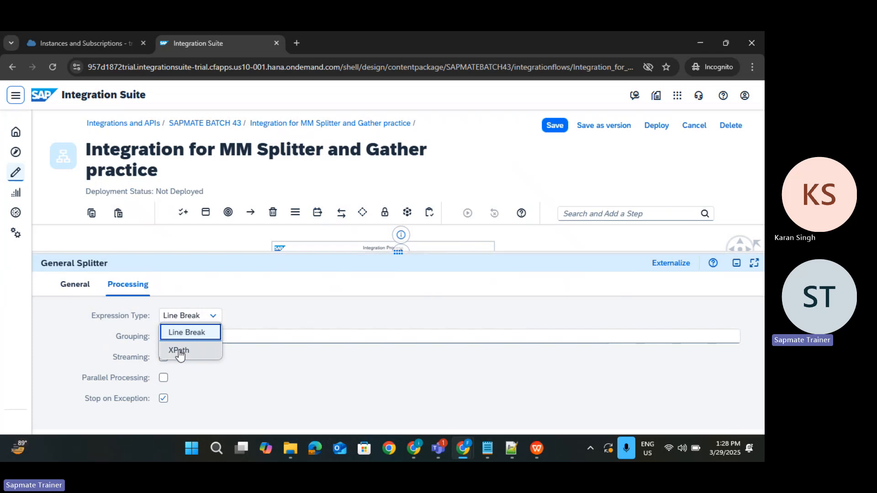
left_click(179, 351)
Step: Switch to Notepad and copy the element name "documents" from the beginning of the input payload
left_click(200, 335)
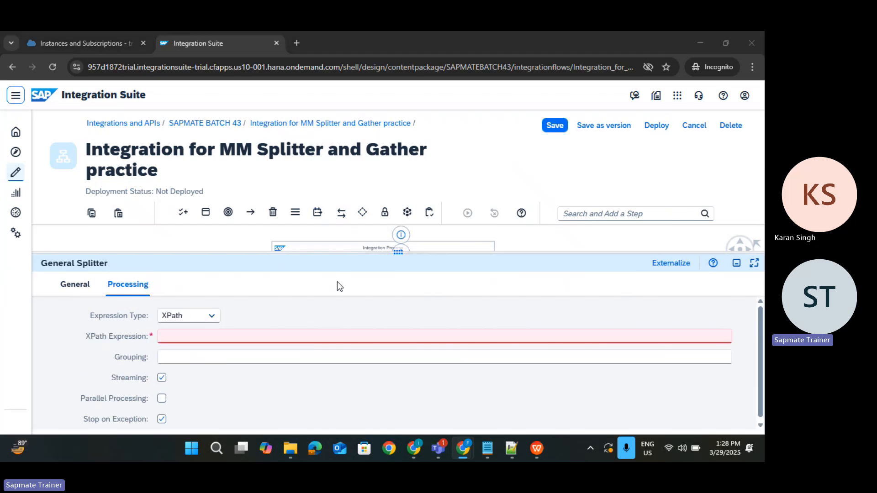
key("alt+Tab")
key("alt+Tab")
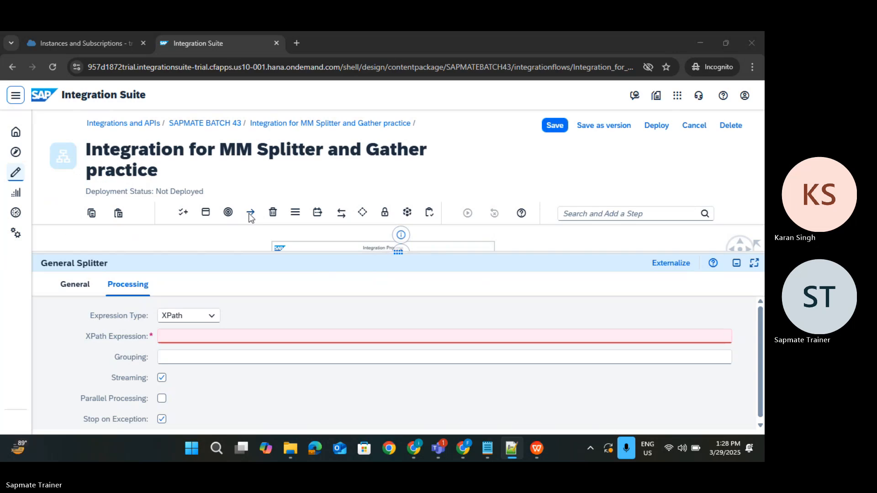
key("alt+Tab")
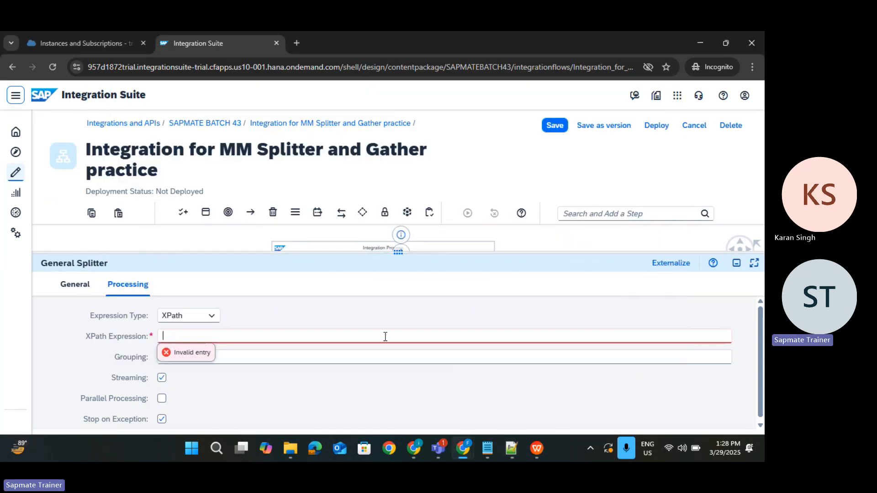
left_click(486, 448)
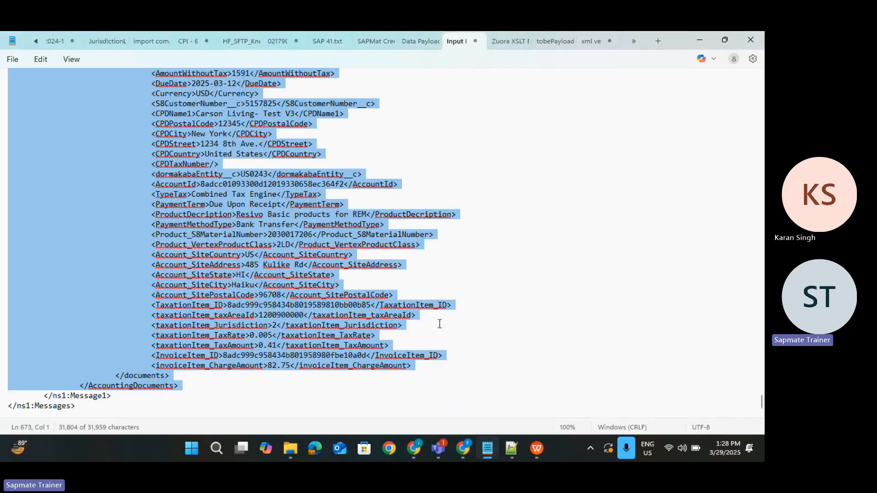
left_click(439, 324)
scroll(437, 275, "up", 20)
scroll(436, 275, "up", 13)
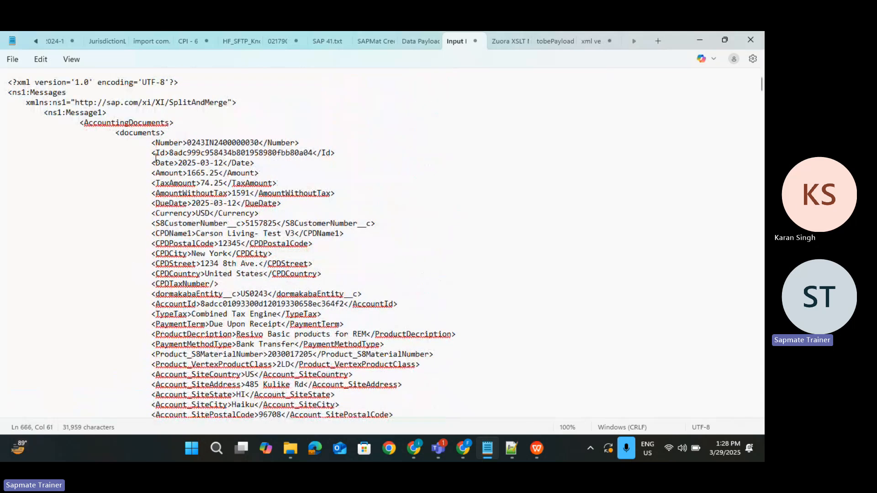
double_click(137, 133)
key("ctrl+c")
Step: Back in Integration Suite, set the splitter's XPath expression to //documents and compare it with the payload in Notepad
key("alt+Tab")
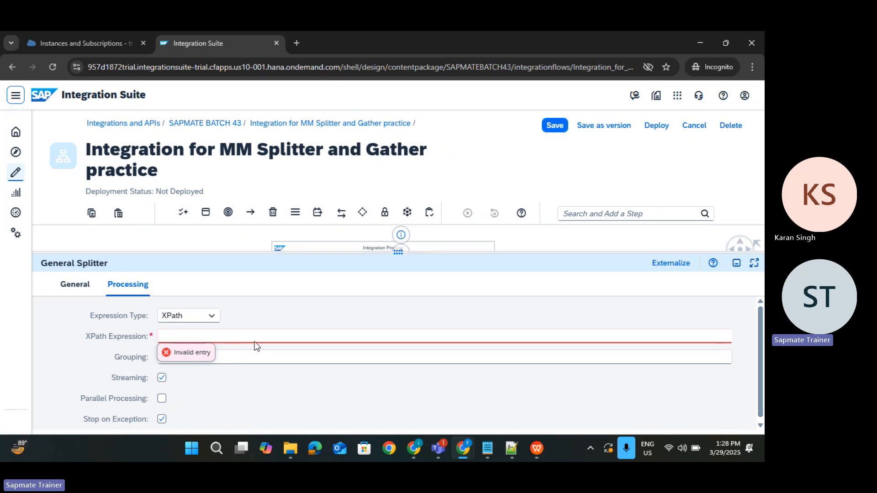
type("//")
key("alt+Tab")
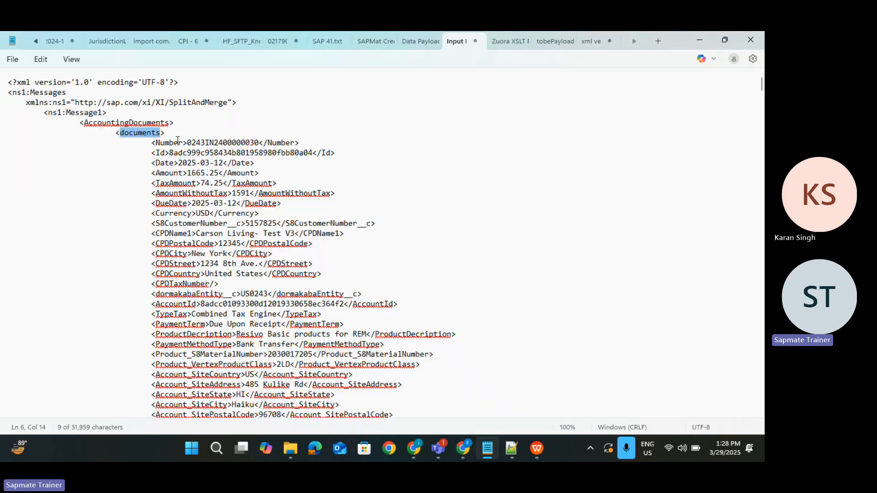
key("alt+Tab")
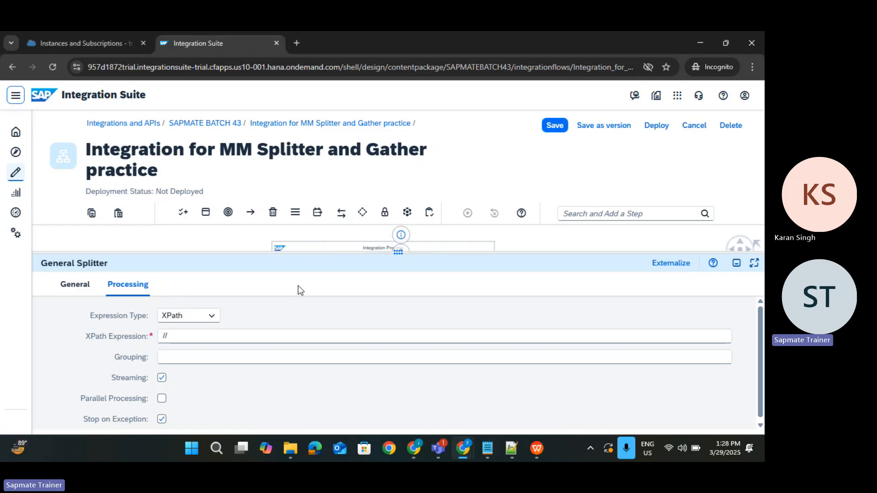
type("/")
key("ctrl+v")
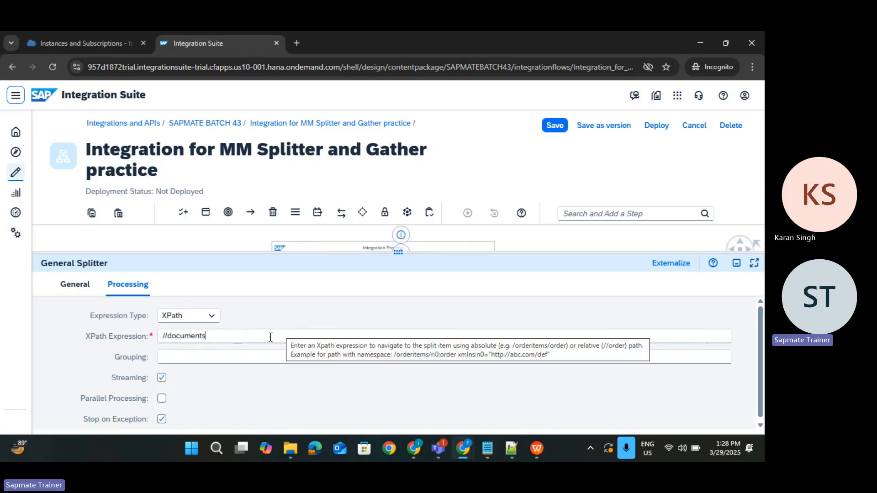
double_click(212, 335)
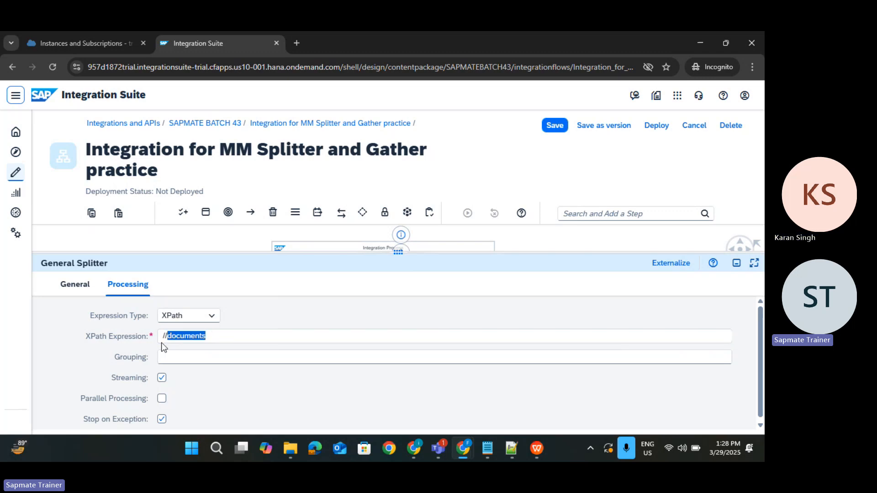
left_click(230, 336)
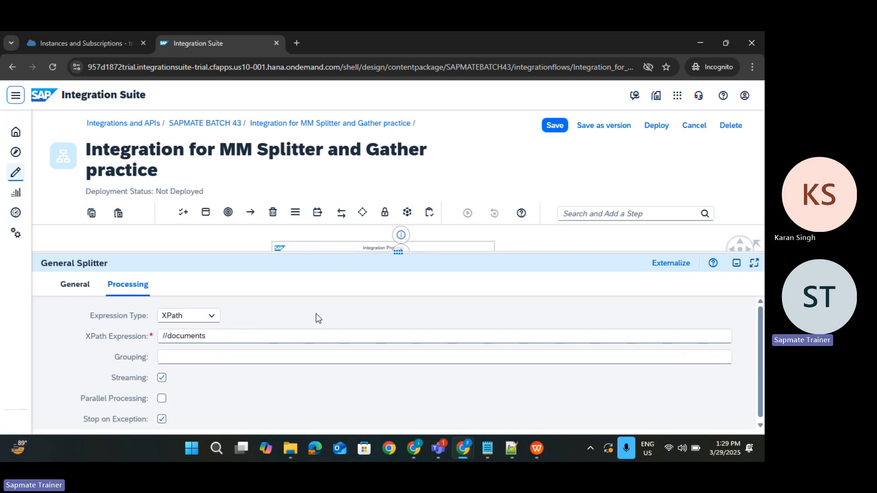
key("alt+Tab")
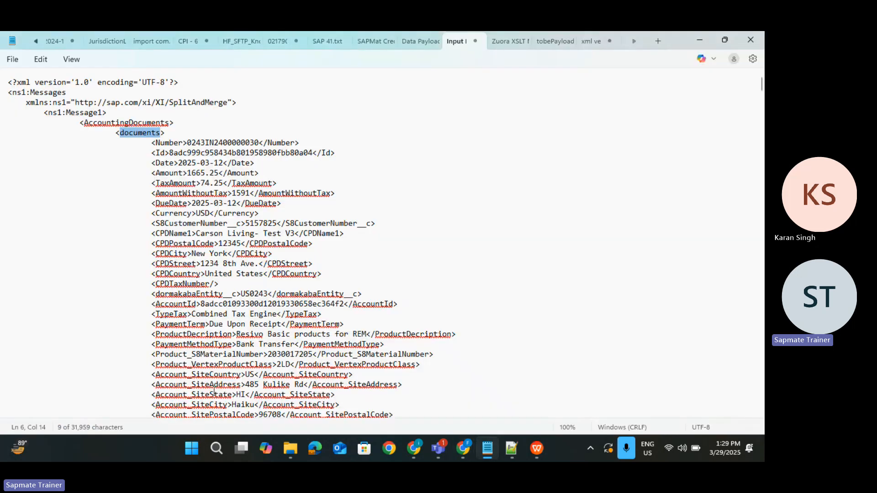
key("alt+Tab")
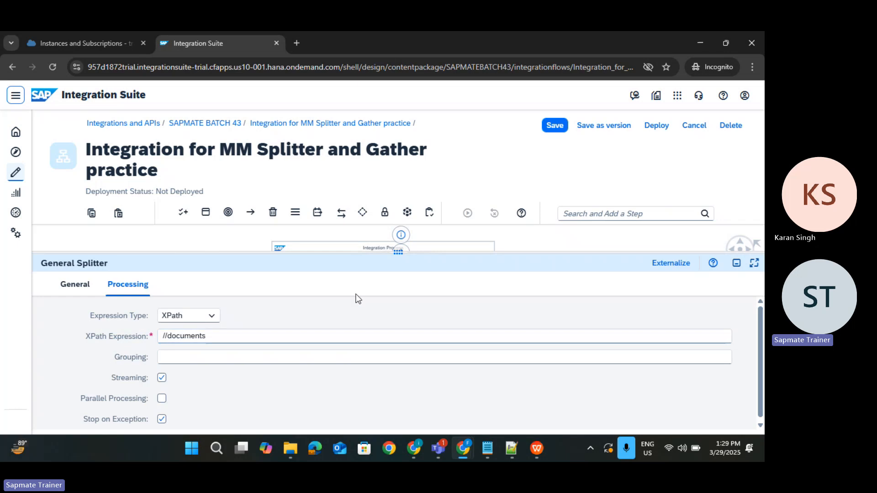
Step: Reselect the "Splitting the Payload" splitter in the flow and bring up its XPath expression in the processing settings for editing
left_click_drag(399, 252, 399, 391)
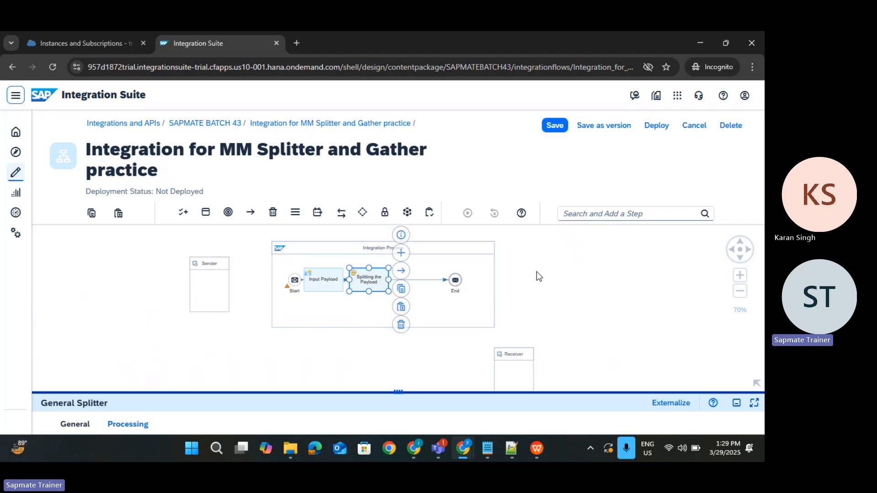
left_click(456, 248)
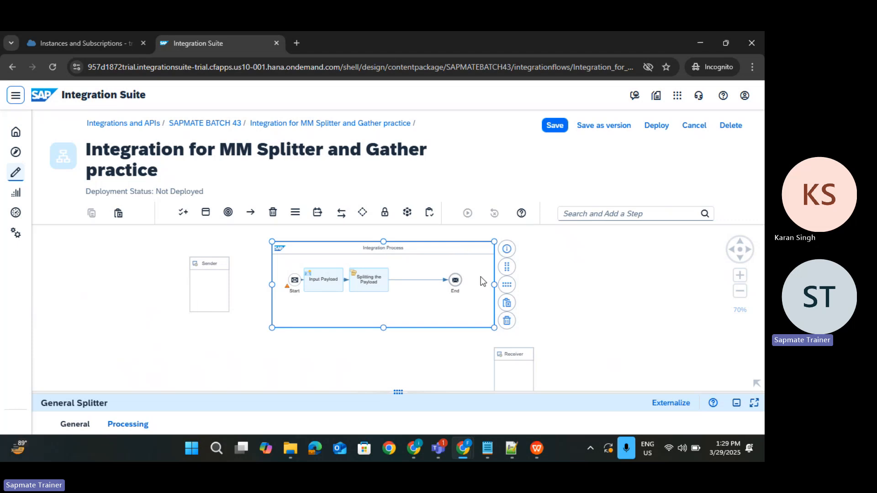
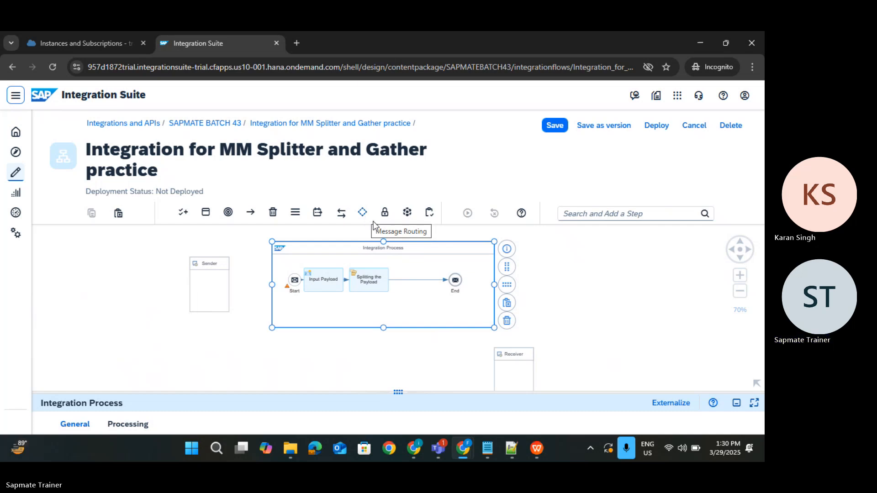
left_click(359, 289)
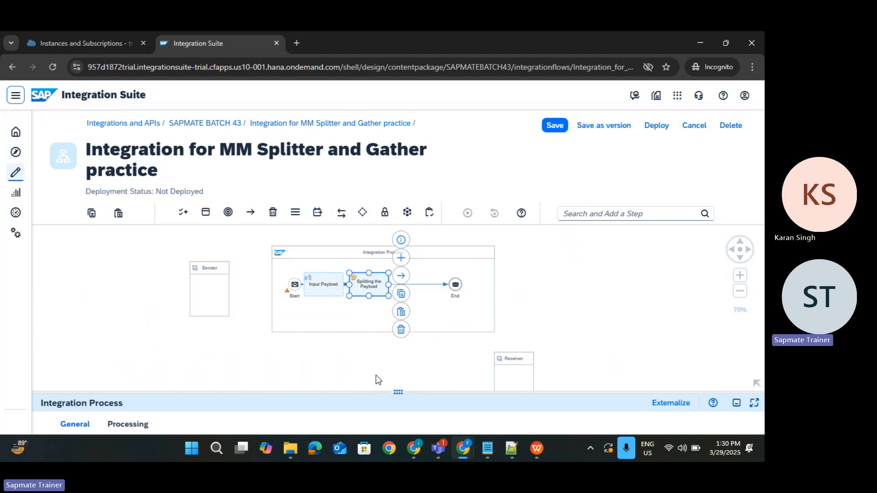
left_click_drag(270, 392, 247, 328)
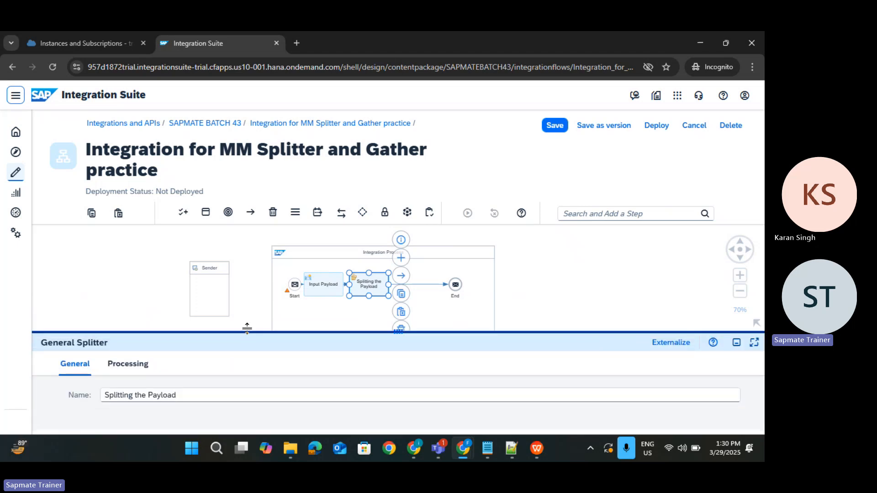
left_click(124, 365)
scroll(214, 402, "down", 3)
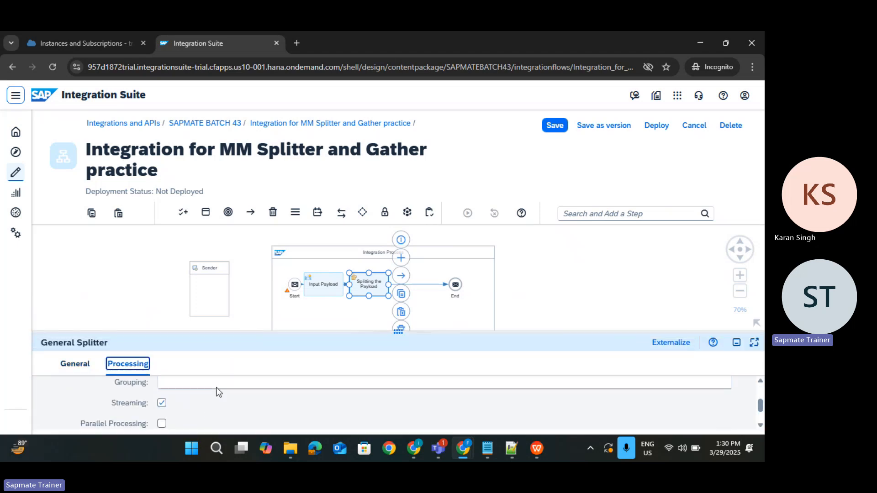
scroll(219, 392, "up", 3)
left_click(219, 413)
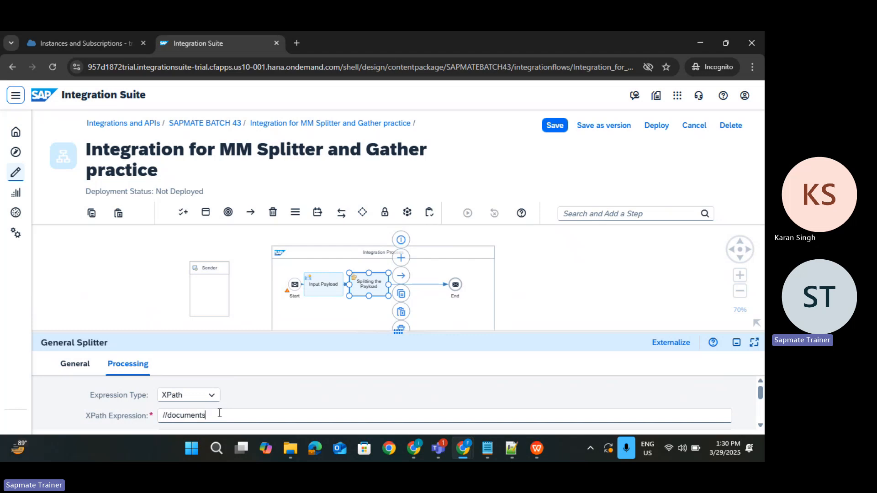
Step: Switch to Notepad and copy the element name "AccountingDocuments" from the beginning of the input payload
key("alt+Tab")
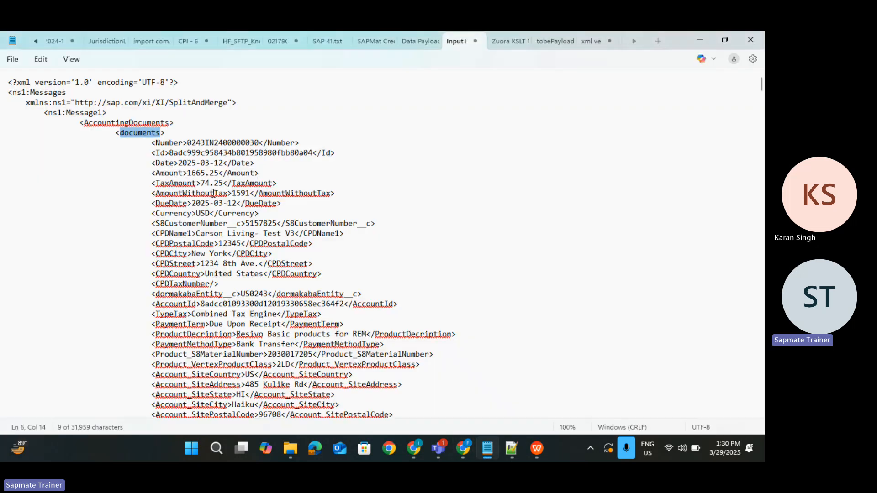
left_click(135, 122)
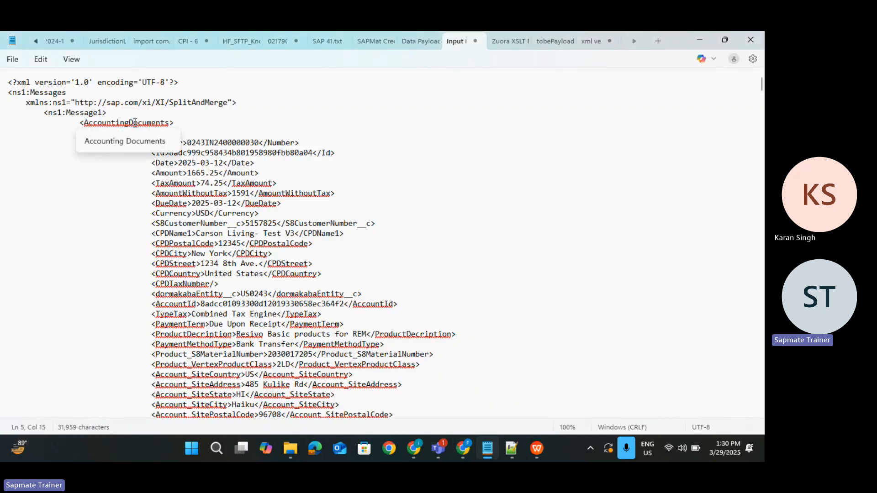
triple_click(135, 123)
triple_click(135, 124)
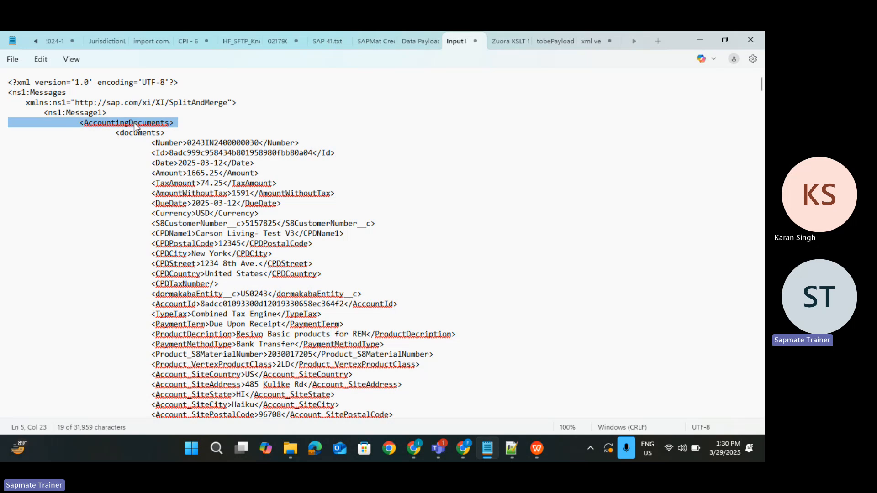
double_click(136, 124)
triple_click(136, 125)
double_click(136, 124)
key("ctrl+c")
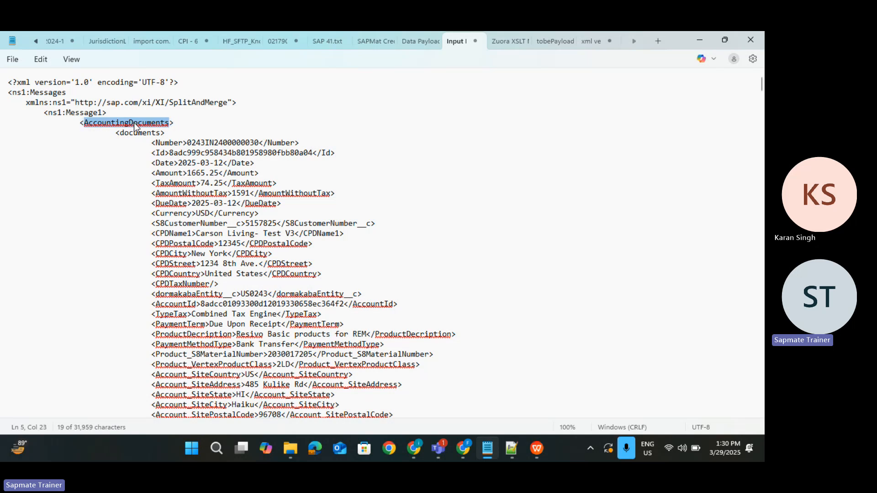
Step: Back in Integration Suite, set the splitter's XPath expression to the absolute path /AccountingDocuments/documents
key("alt+Tab")
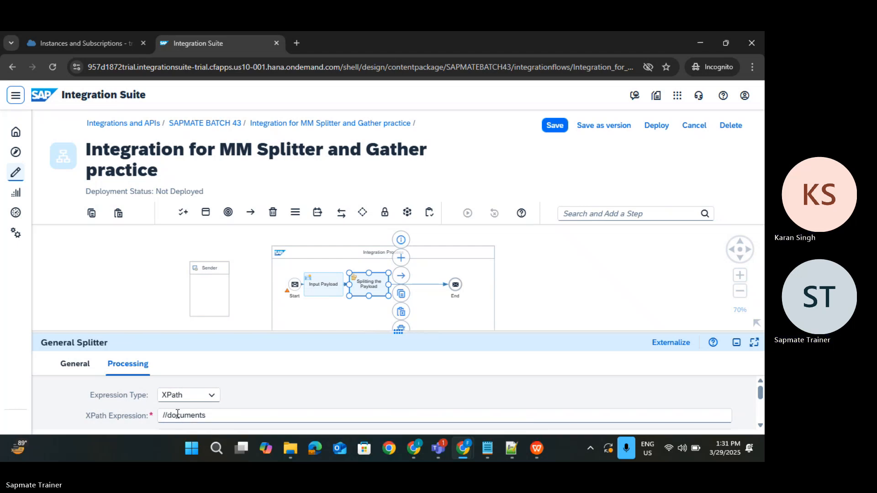
key("ctrl+v")
left_click(290, 415)
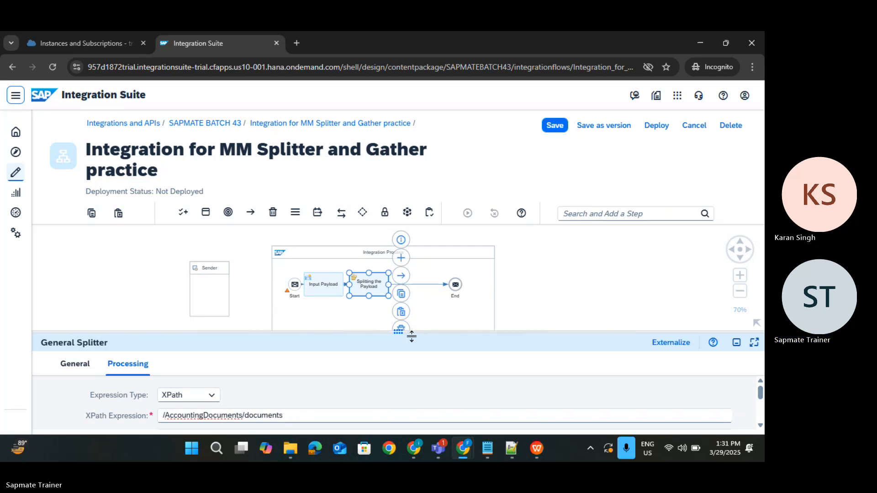
left_click_drag(411, 337, 412, 282)
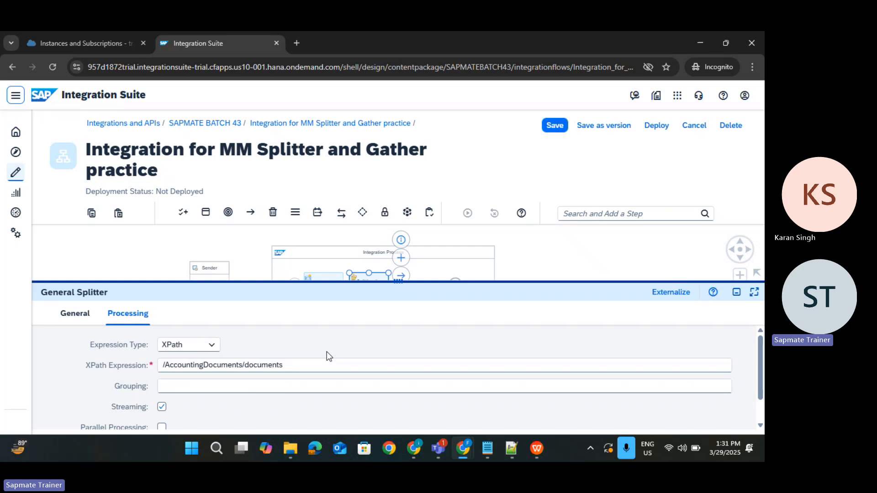
Step: Search Google in a new browser tab for the difference between relative and absolute paths, review the overview, and close the tab
key("ctrl+t")
type("relat")
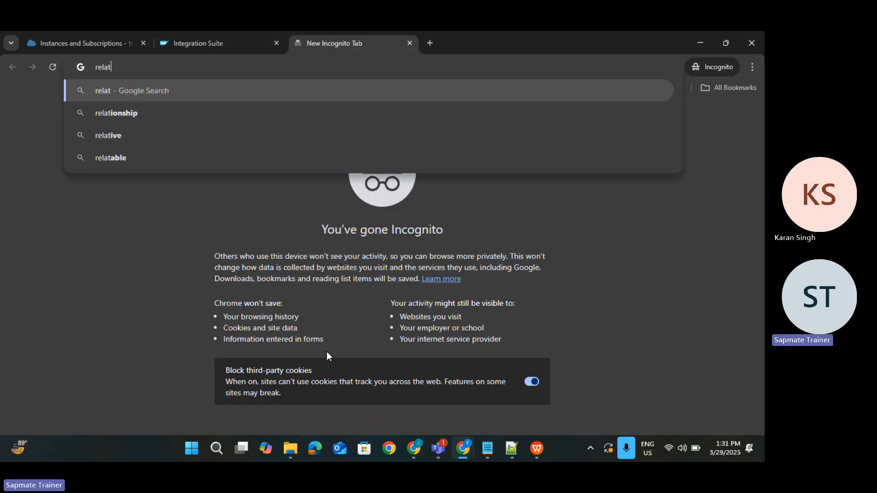
type("ve o")
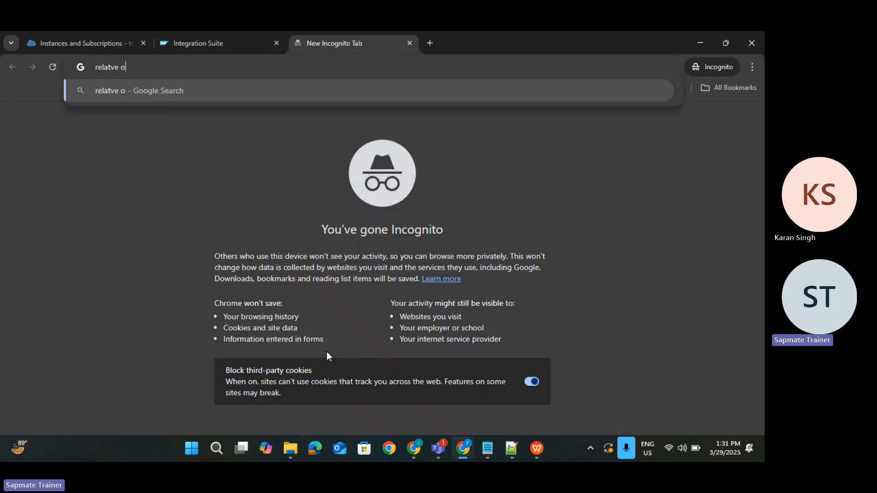
type("r Absolu")
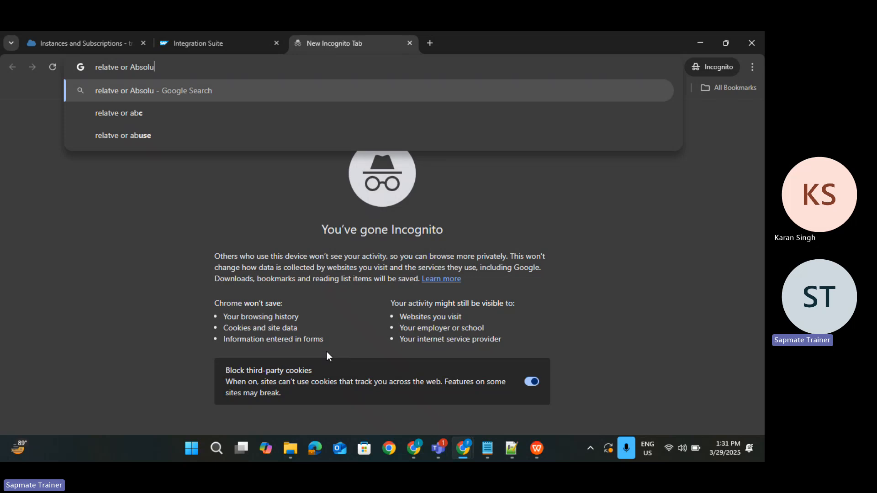
type("te path differe")
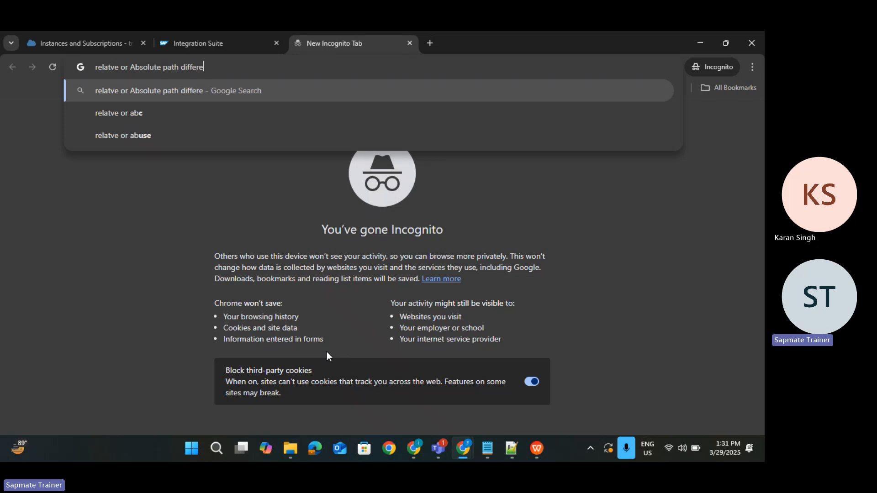
type("nces")
key("Return")
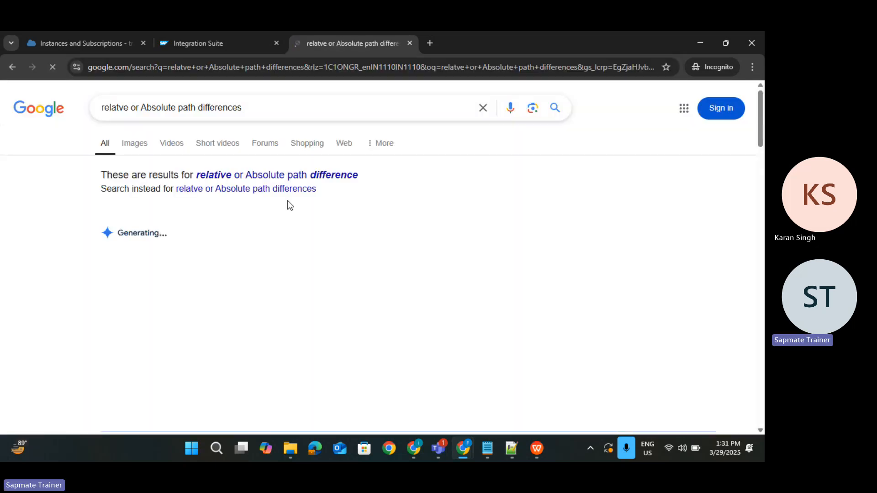
left_click(317, 176)
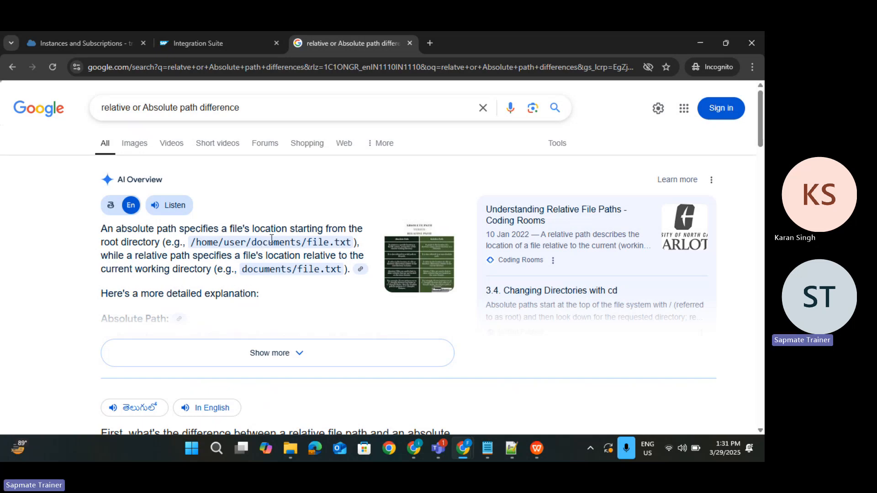
key("ctrl+w")
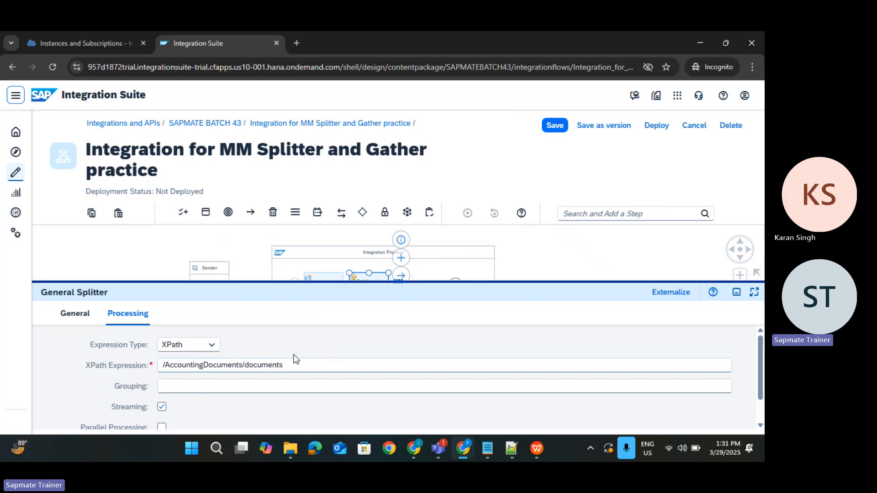
Step: Read the XPath expression's description of absolute and relative paths, compare the expression with the Notepad payload, and show all splitter settings
mouse_move(262, 369)
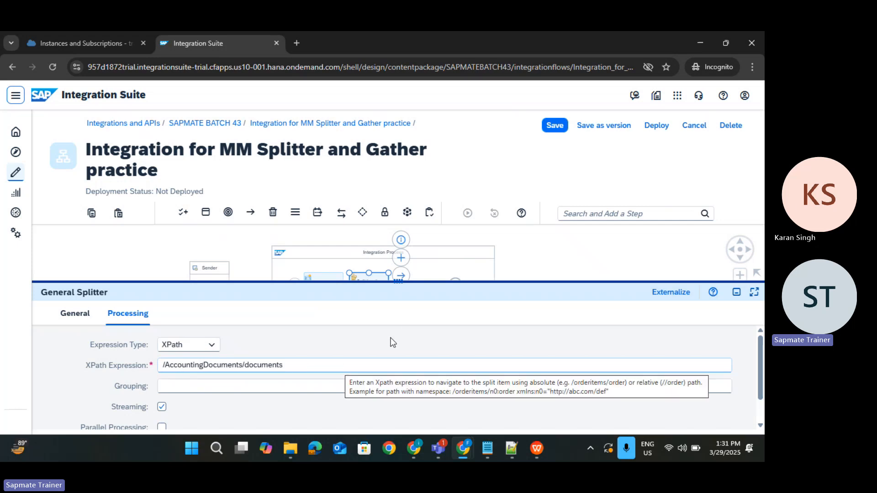
key("alt+Tab")
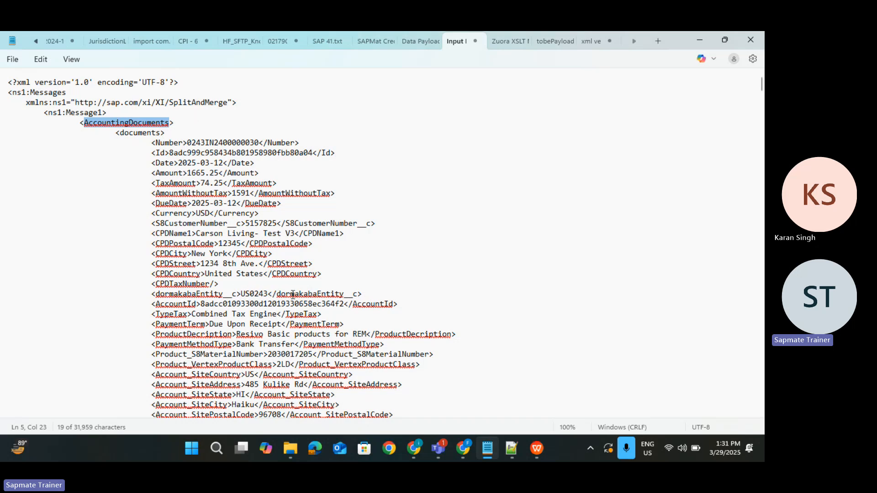
key("alt+Tab")
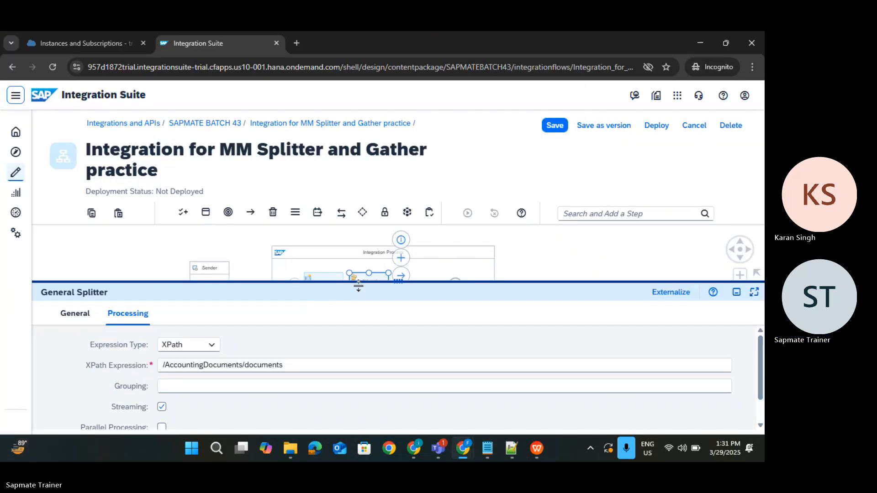
left_click_drag(359, 287, 382, 219)
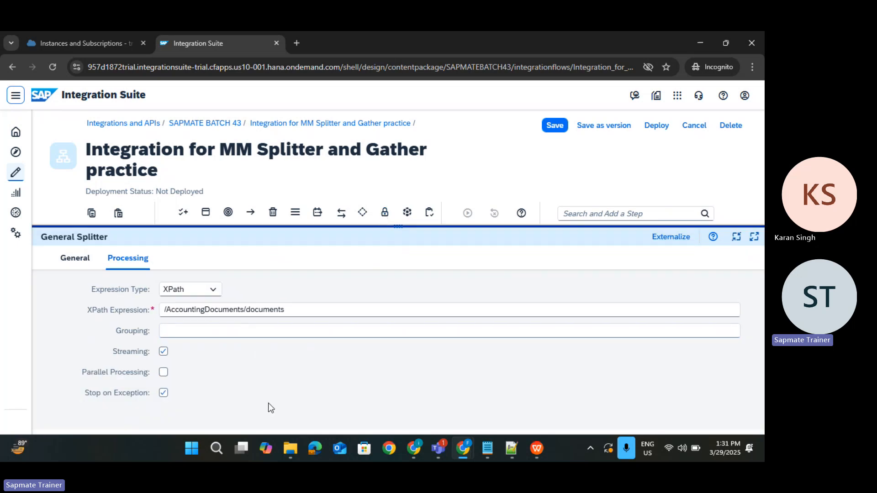
Step: Try a grouping value of 2 on the splitter and clear it again
left_click(177, 330)
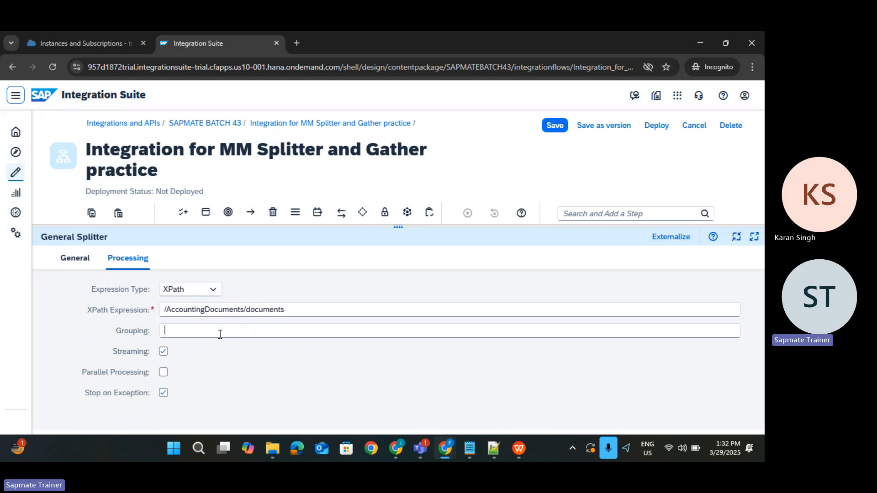
type("2")
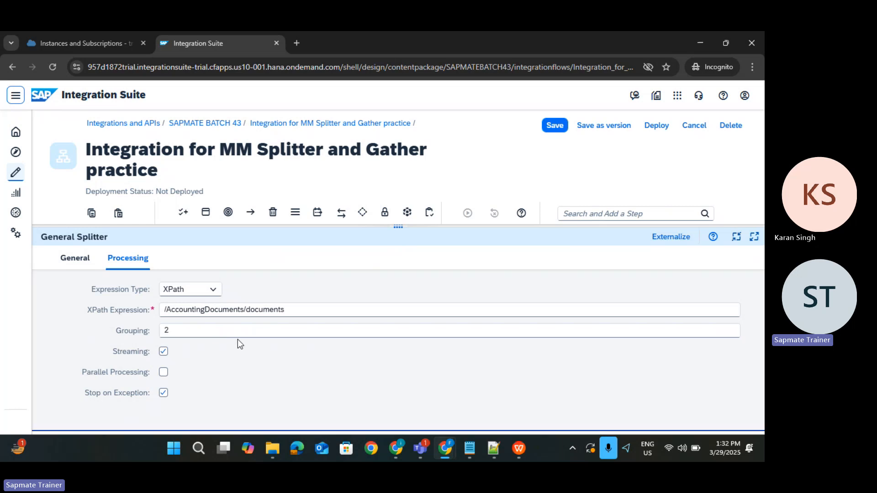
key("BackSpace")
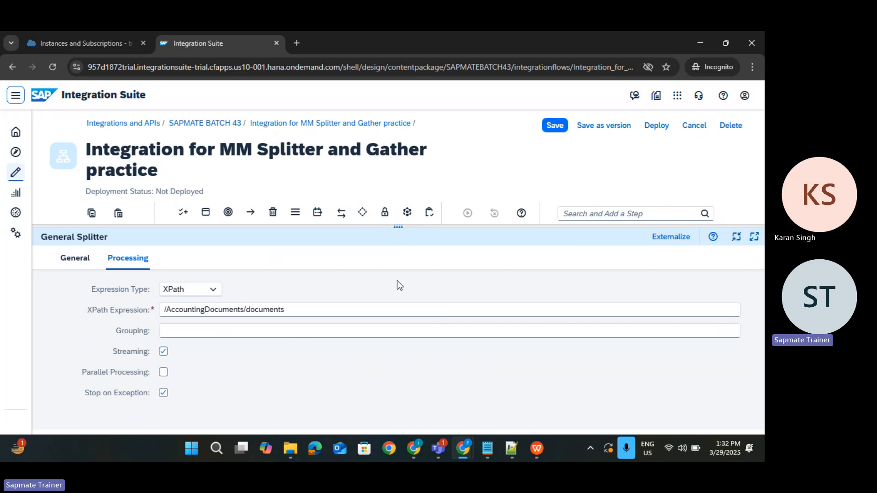
left_click_drag(389, 229, 385, 335)
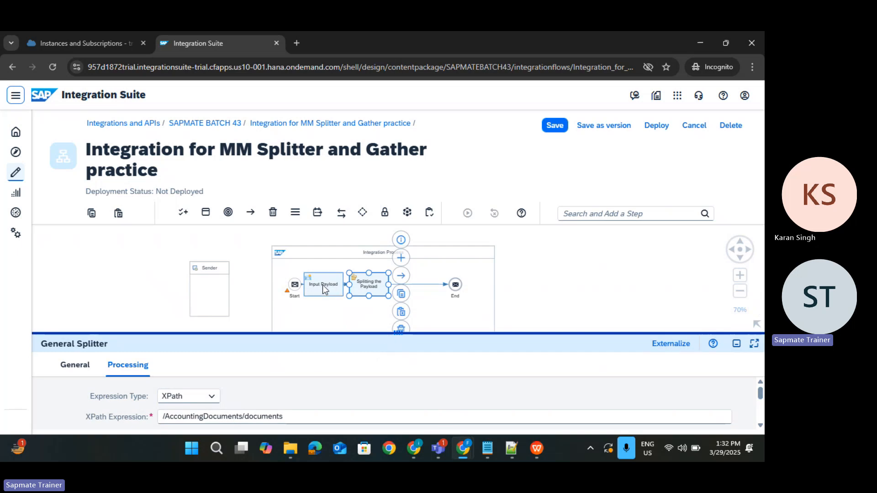
left_click_drag(399, 333, 382, 239)
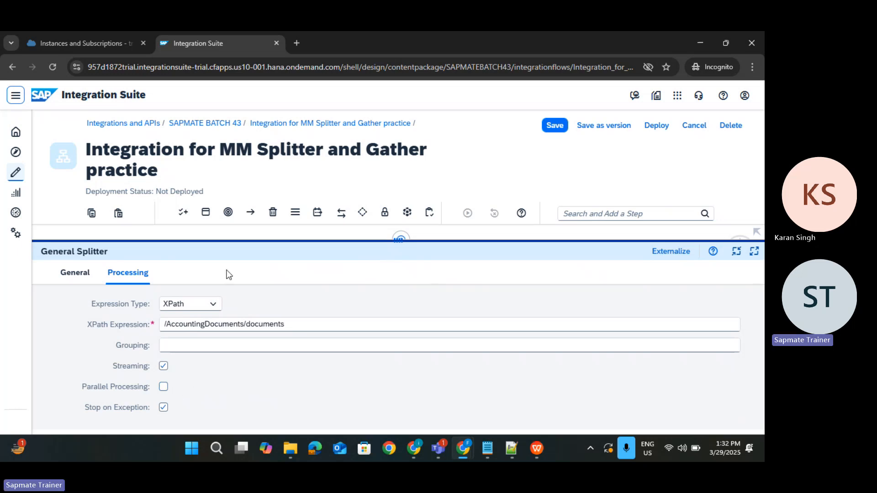
left_click_drag(367, 244, 377, 367)
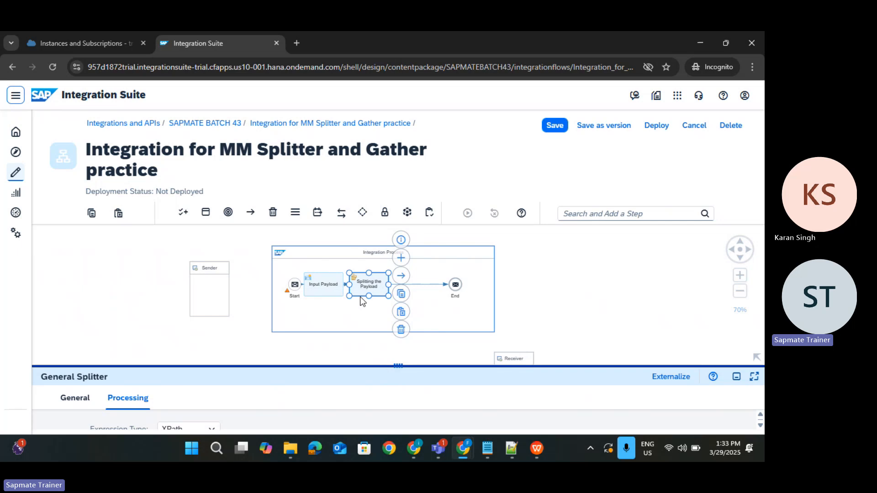
Step: Switch to the Batch 43.txt notes in Notepad++ and add the heading "Splitter :" on line 303, below the Jurisdiction line
left_click(563, 281)
key("alt+Tab")
key("alt+Tab")
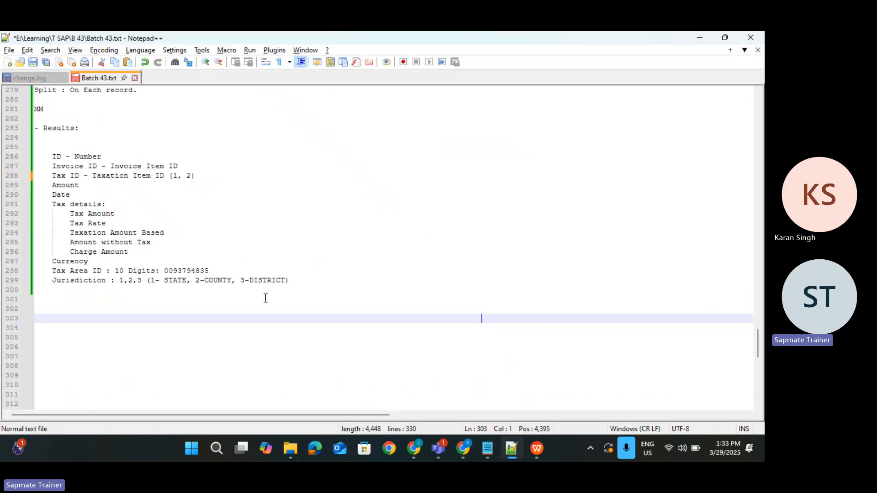
type("s")
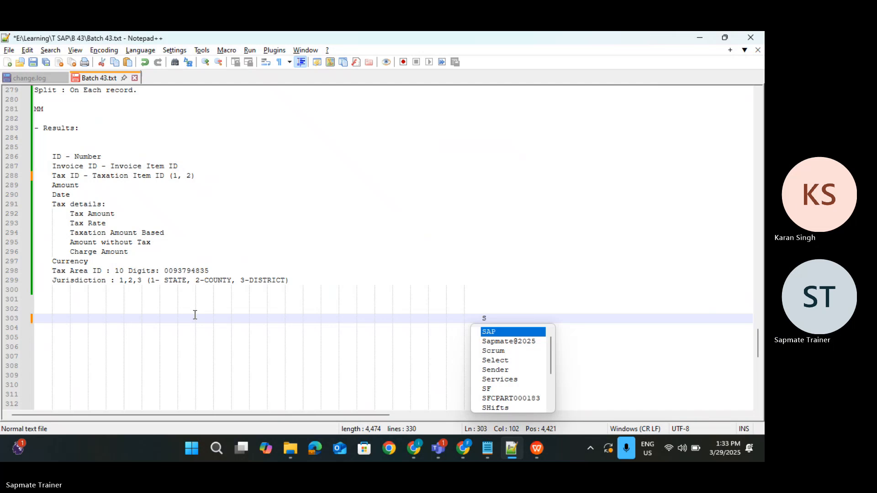
key("BackSpace")
left_click(54, 317)
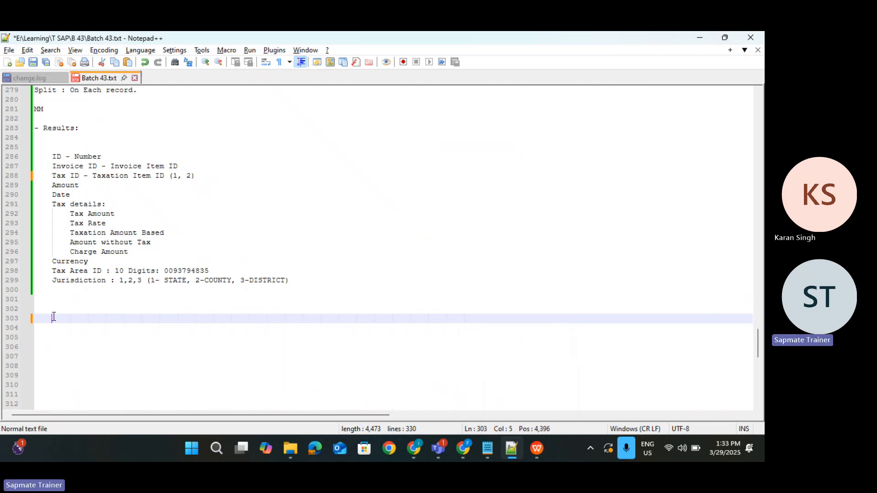
type("split")
key("Return")
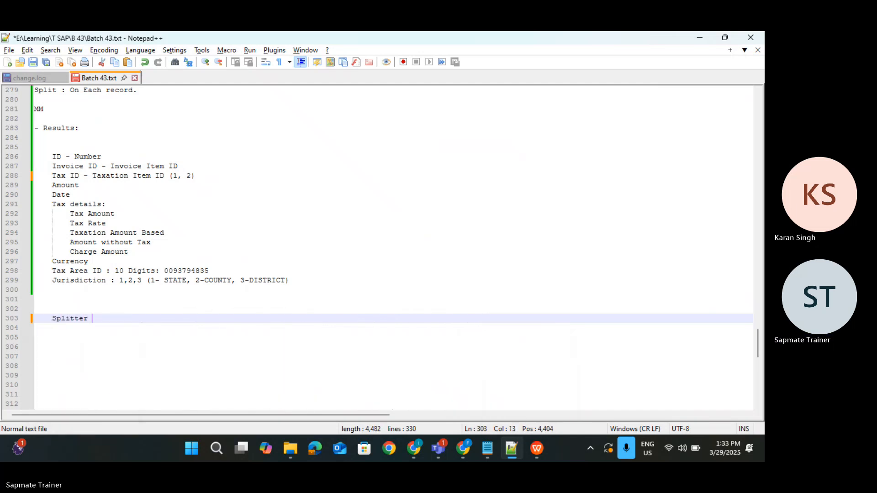
type(":")
key("Return")
key("Return")
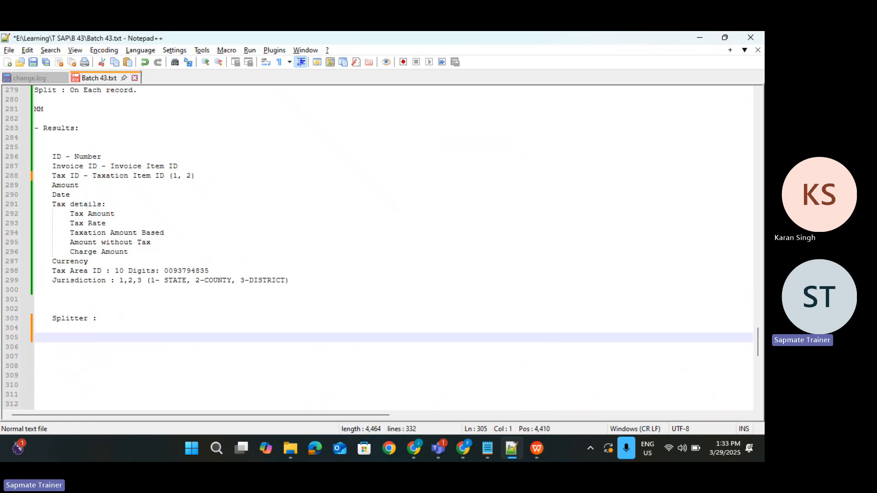
Step: Below the Splitter heading, add the note "1 packet - Gather/End." and a second heading "Parallel Processing:"
type("1 packet - Gather/End")
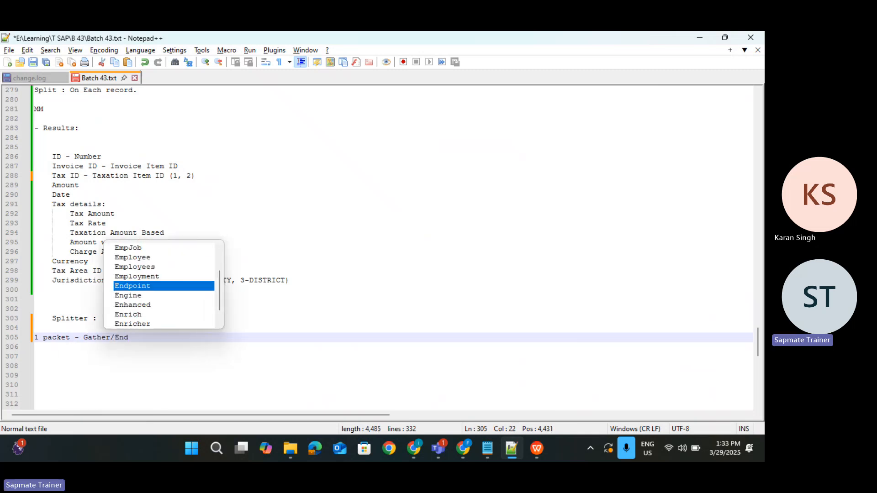
type(".")
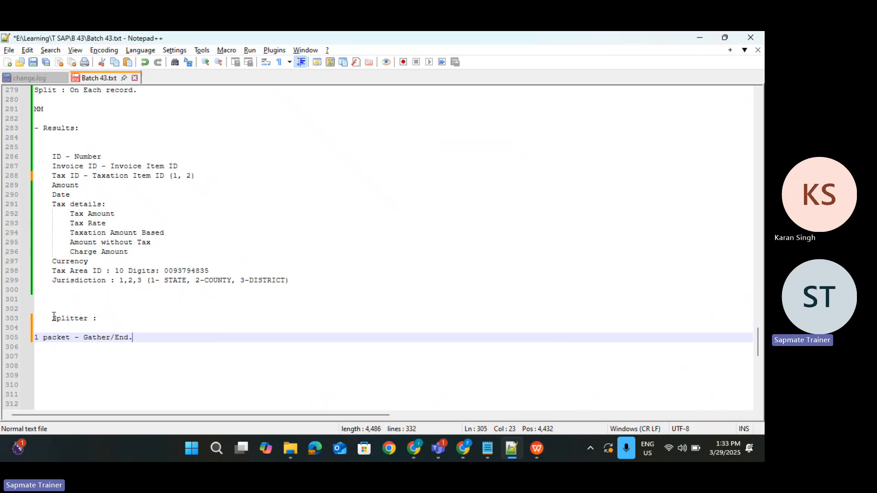
key("Return")
key("Return")
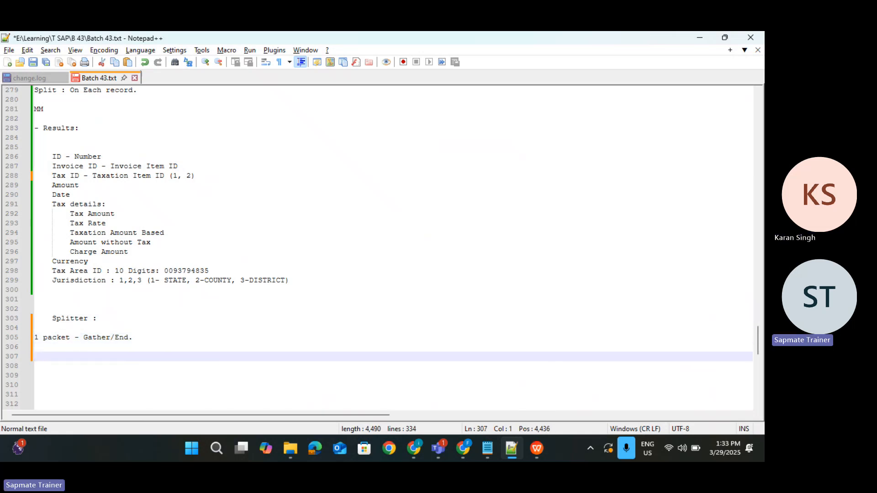
type("pa")
key("BackSpace")
key("BackSpace")
type("Pa")
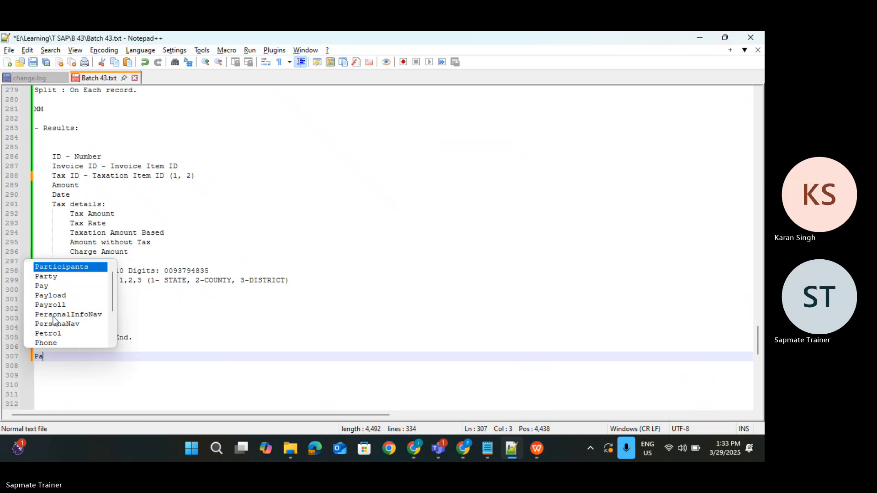
type("rallel Proce")
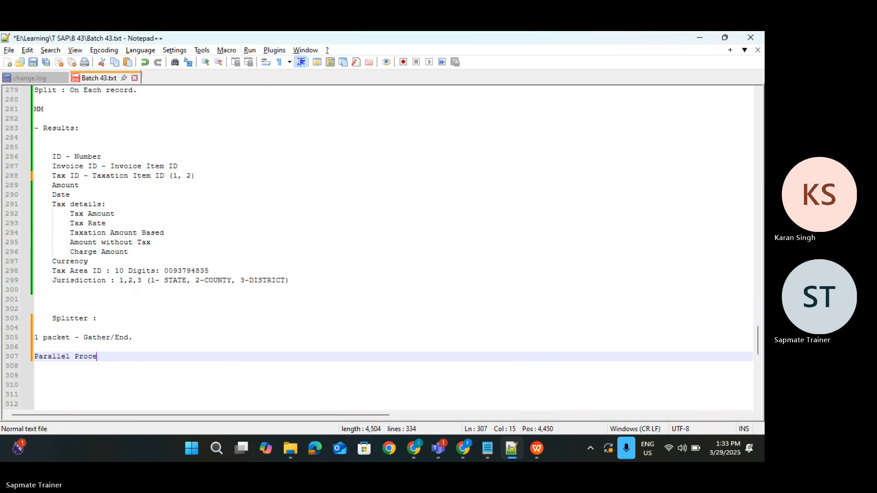
type("ssing:")
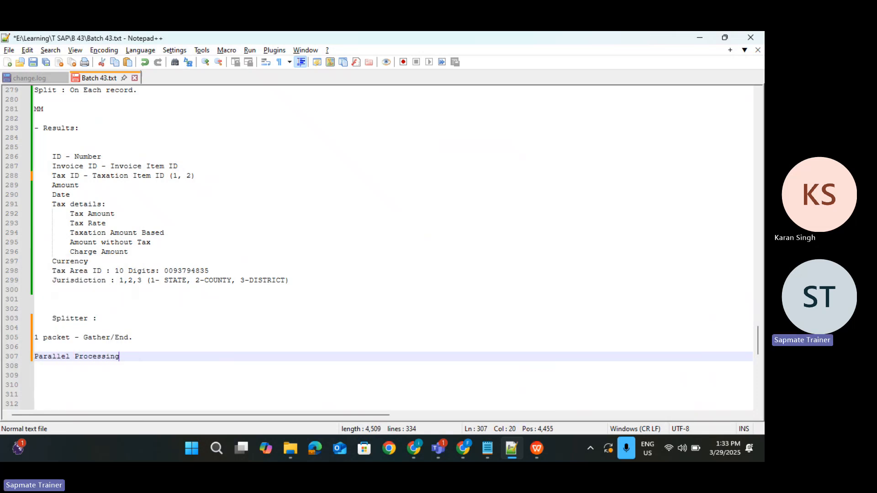
key("Return")
key("Return")
Step: Under Parallel Processing, write the line "1 Packet - Next step/ Released for next fucntion."
type("1 ")
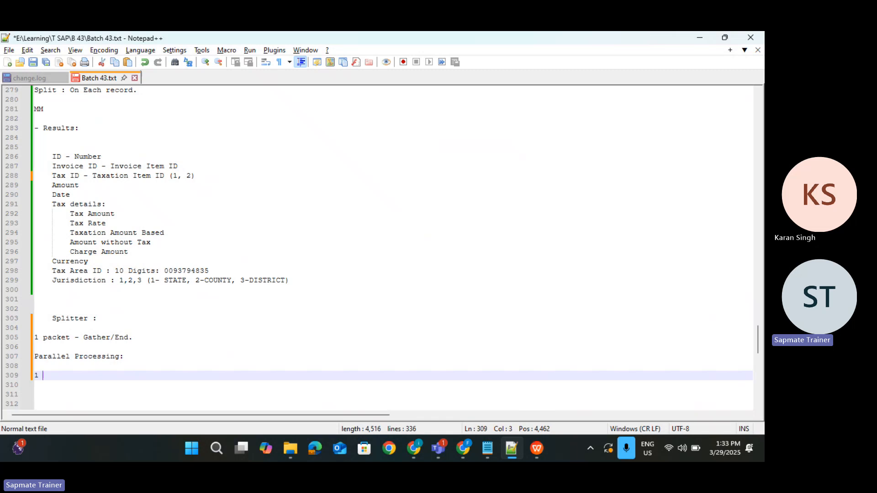
type("Packet - N")
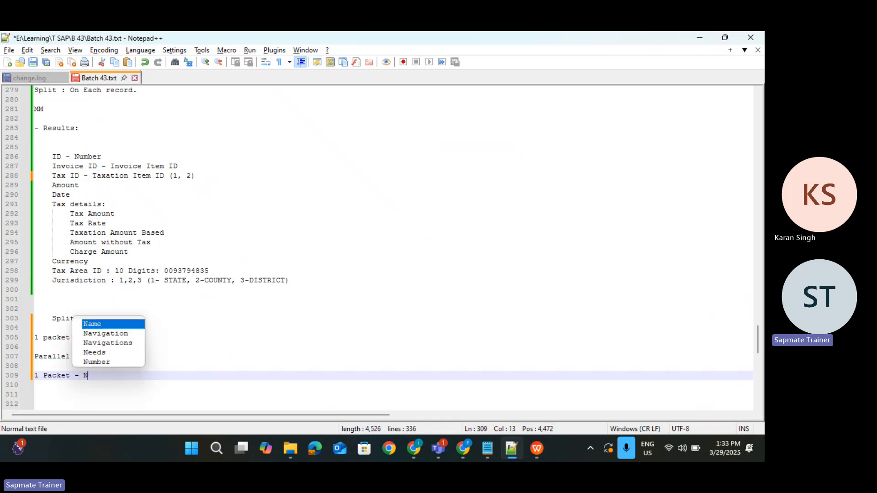
type("ext step")
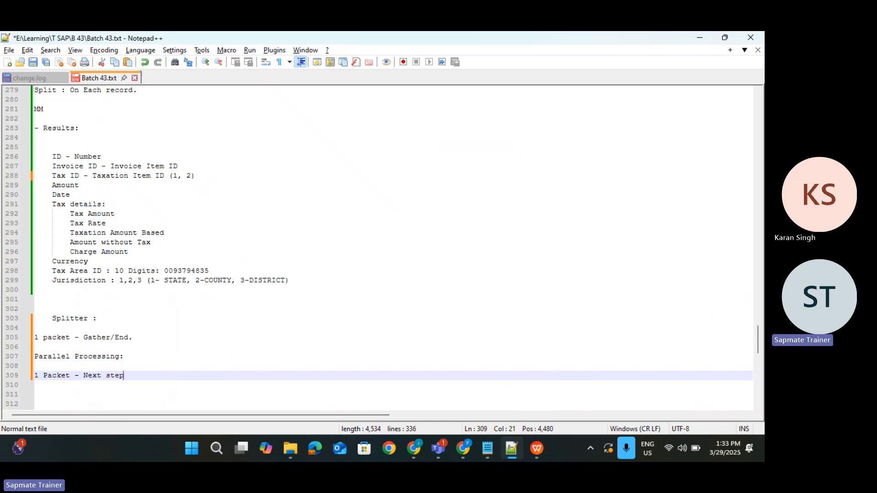
type("/ Rels")
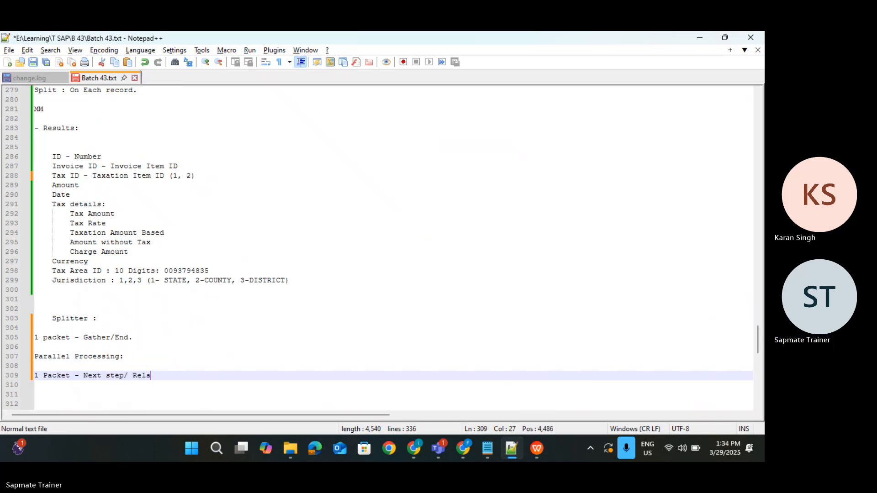
key("BackSpace")
type("eased ")
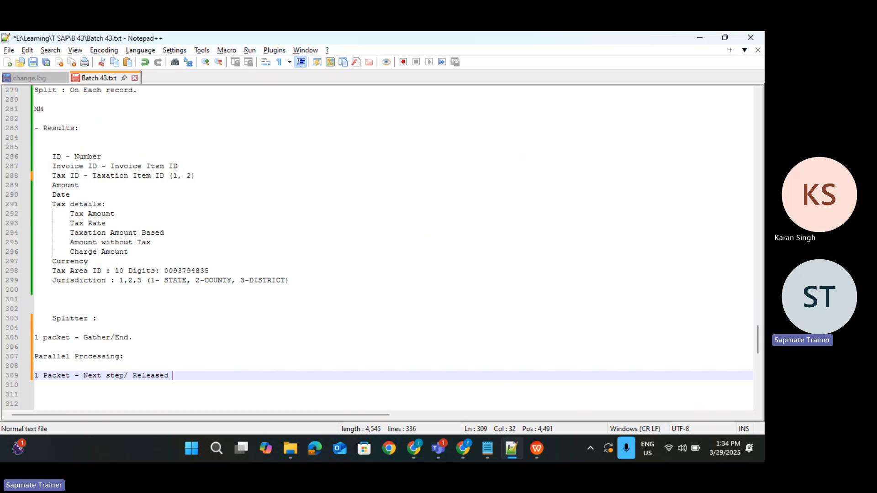
type("for next fucnti")
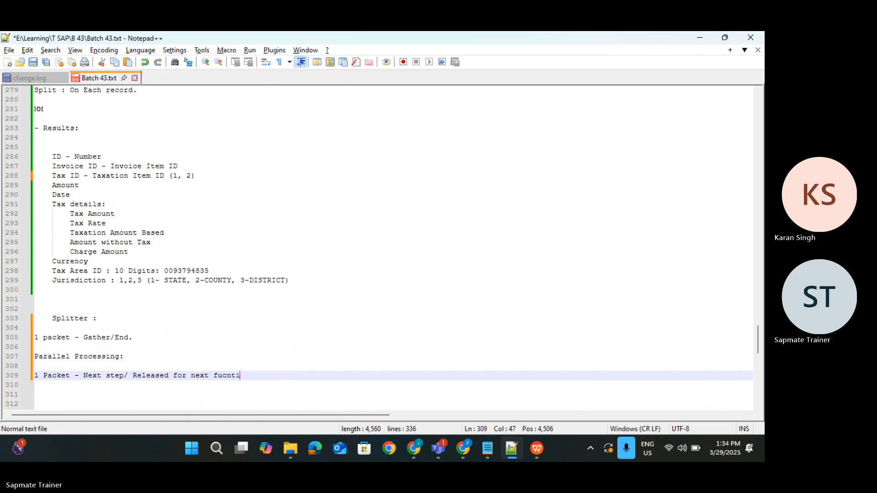
type("on.")
key("Return")
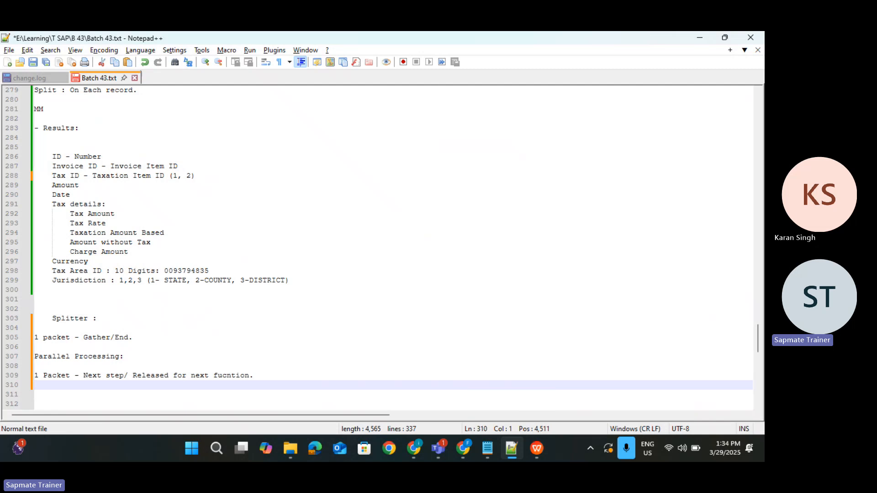
Step: Add the line "2 packet will be triggered for the exection." beneath the first Parallel Processing note
type("2 packet will b ")
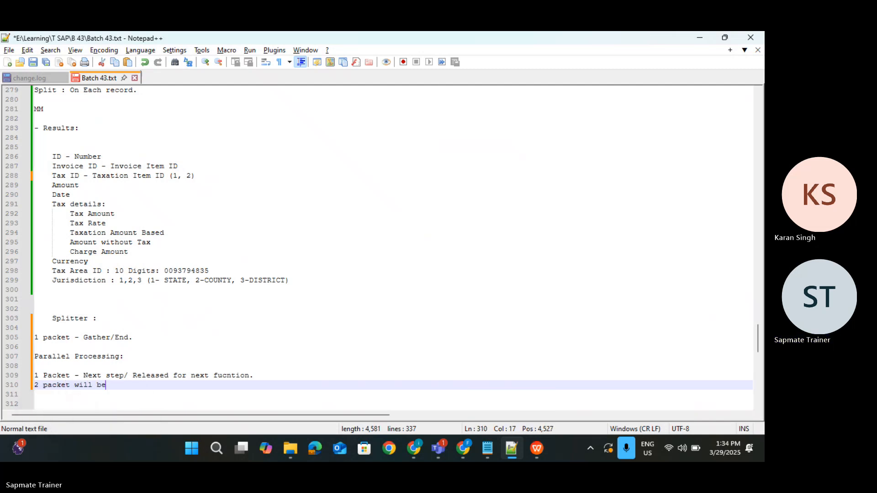
type(" triggered to")
key("BackSpace")
key("BackSpace")
key("BackSpace")
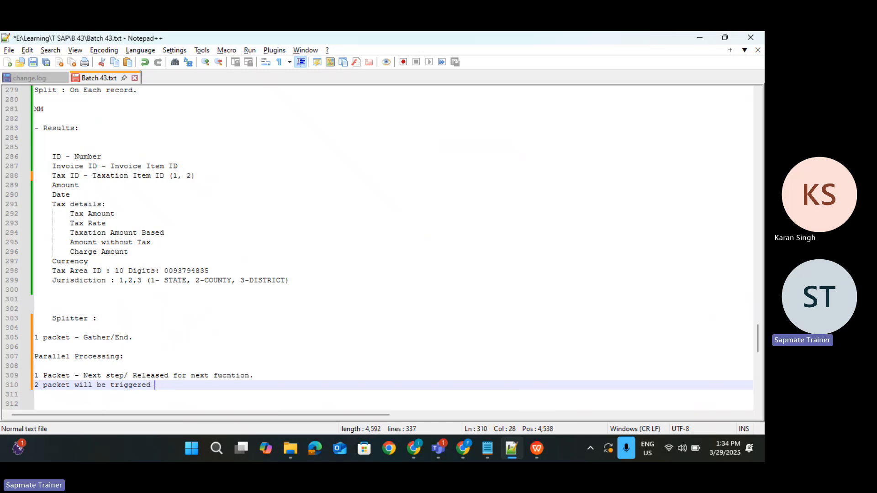
type("for the ex")
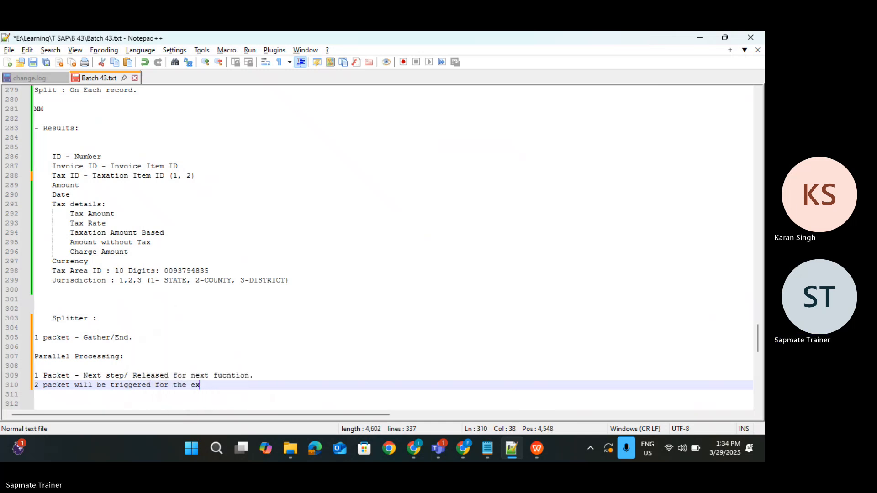
type("ection.")
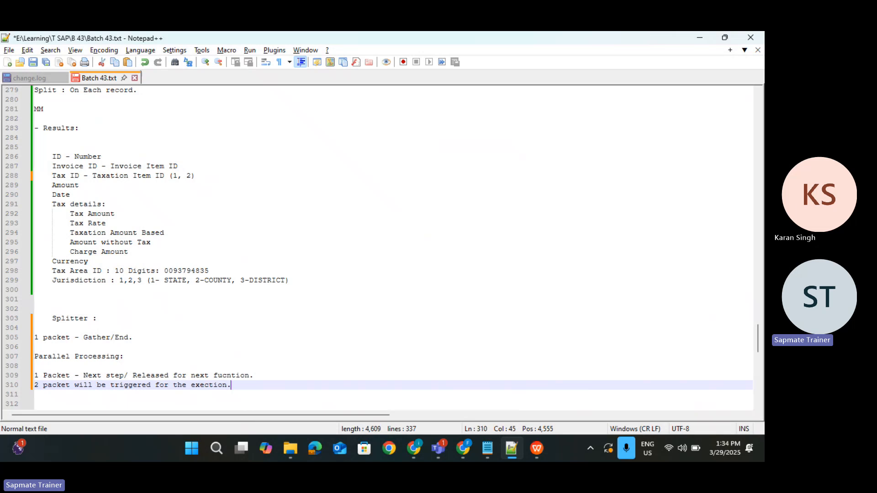
key("Return")
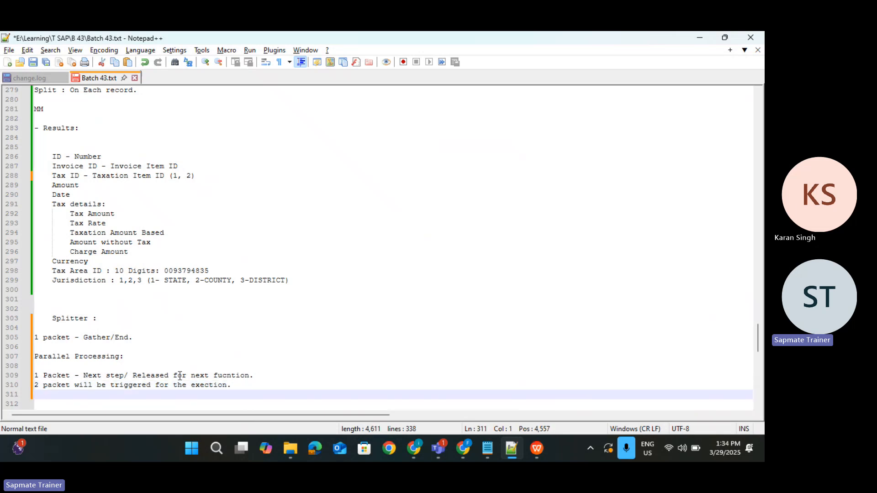
Step: Back in Integration Suite, insert a Message Mapping step between the Splitting the Payload step and the End event
key("alt+Tab")
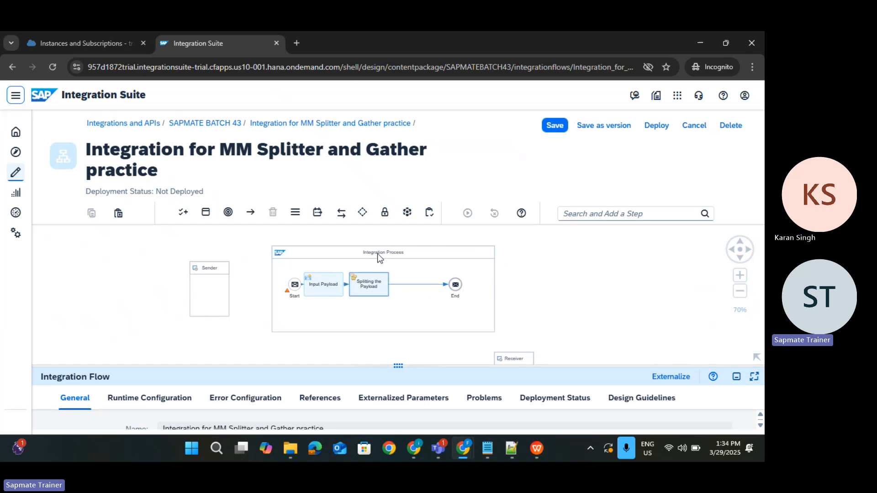
left_click(364, 214)
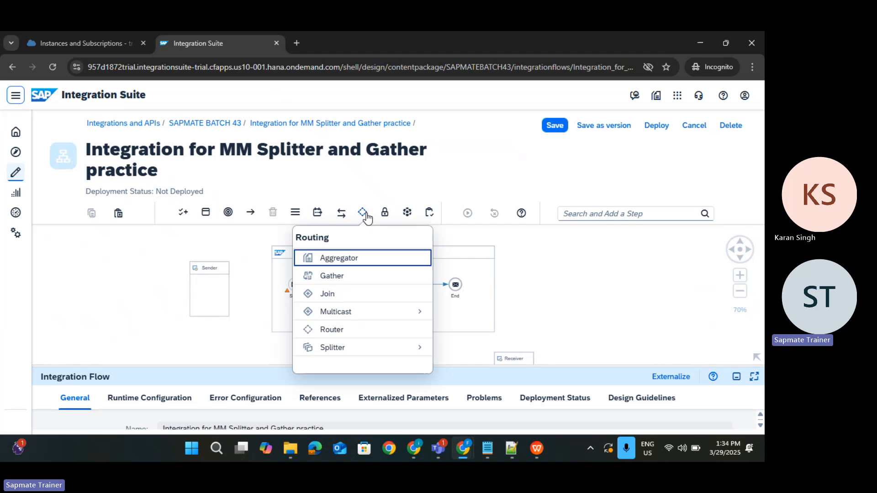
left_click(342, 211)
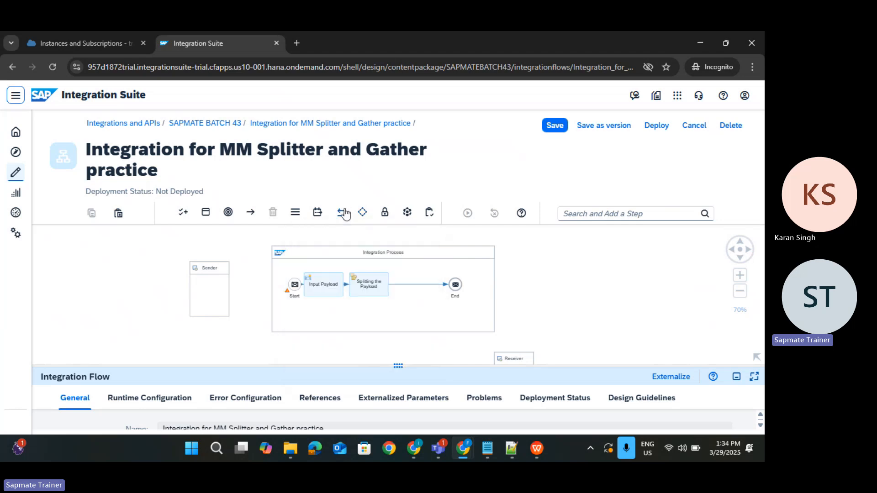
left_click(318, 213)
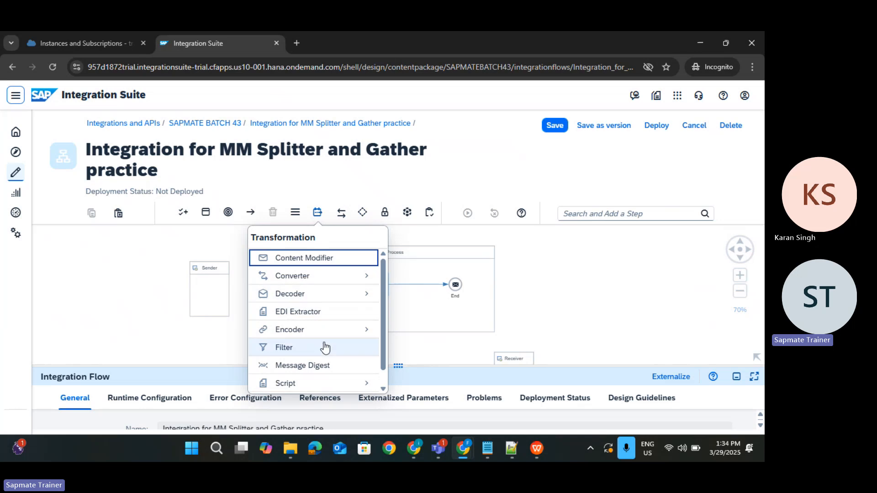
scroll(345, 310, "down", 1)
scroll(345, 306, "up", 1)
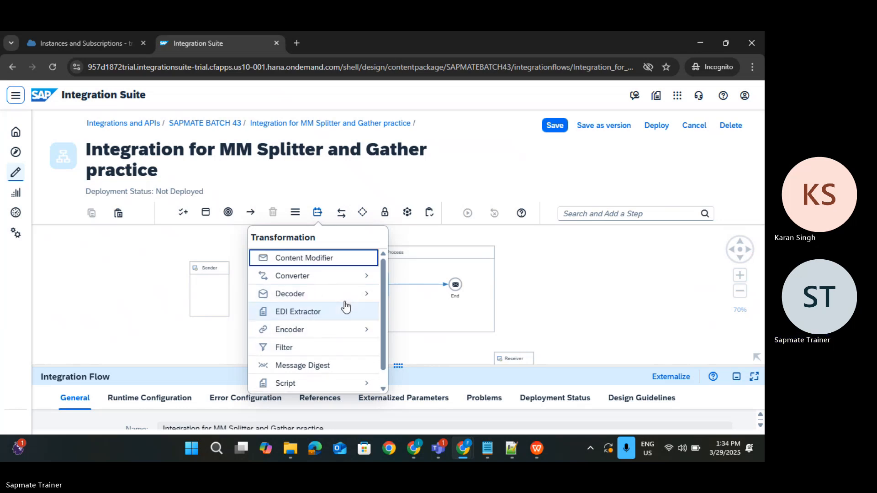
left_click(295, 213)
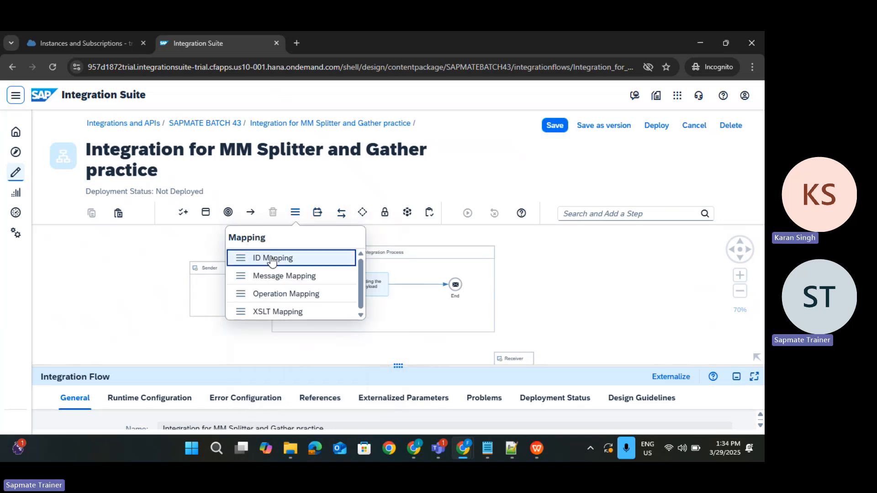
left_click(267, 276)
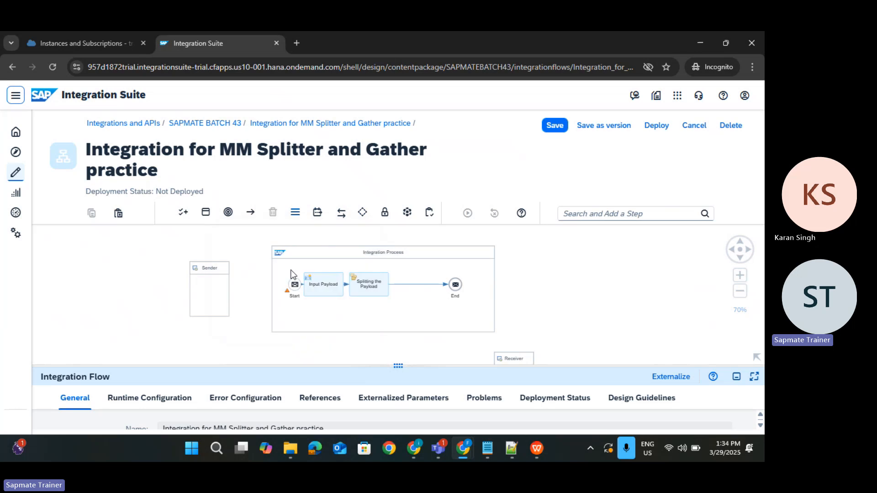
left_click(417, 289)
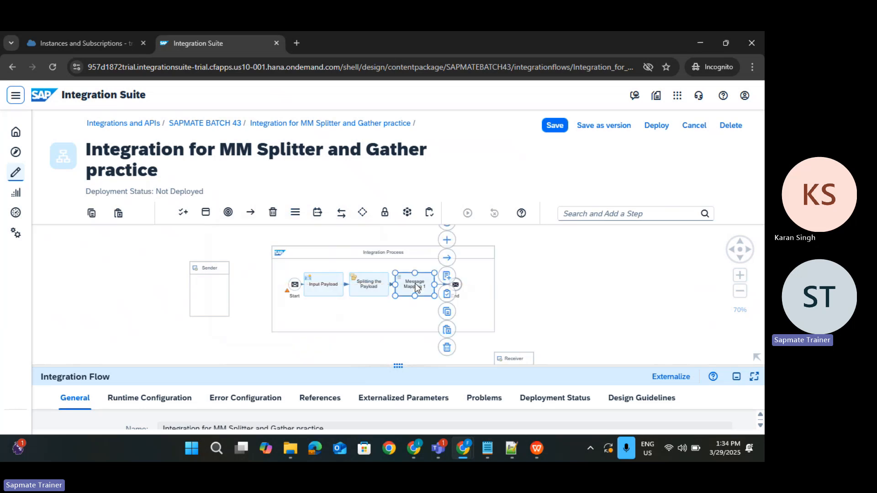
Step: Rename the new message mapping step as "Mapping the Information"
left_click_drag(398, 366, 399, 309)
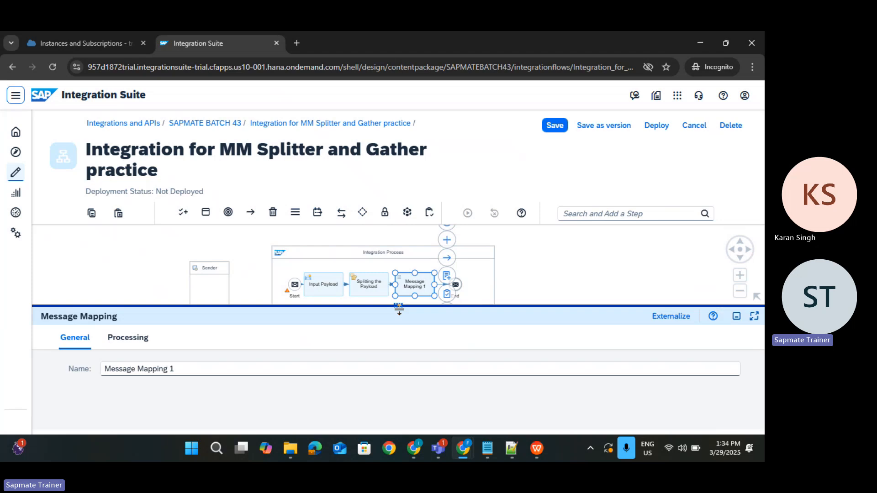
triple_click(180, 369)
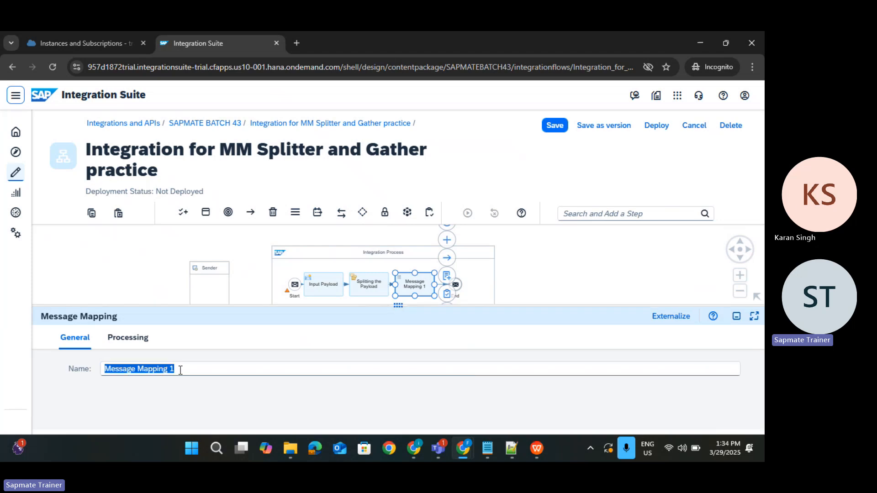
key("BackSpace")
type("Map")
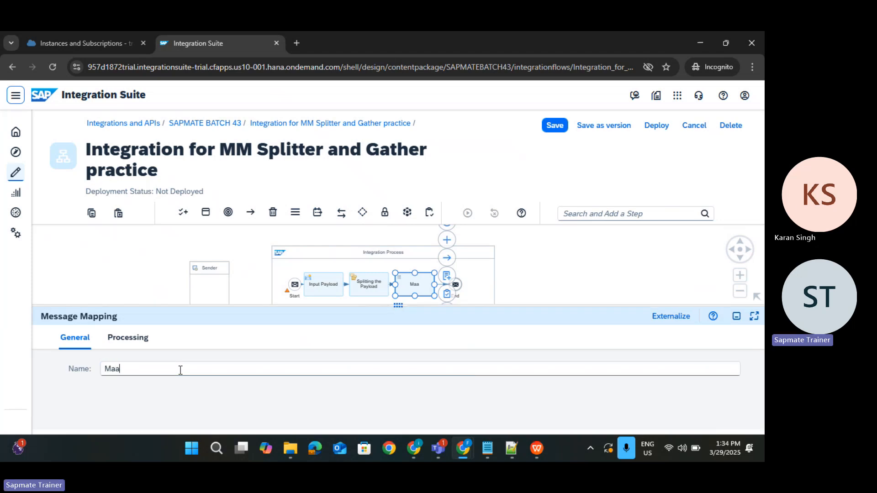
key("BackSpace")
type("pping the Information.")
key("BackSpace")
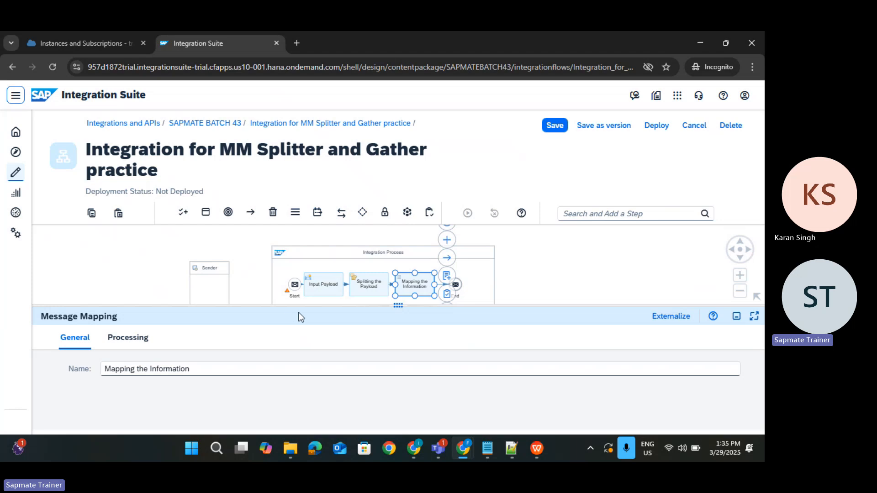
Step: Move the End event farther from the Mapping the Information step, widening the Integration Process to make room for more steps
left_click_drag(312, 306, 348, 393)
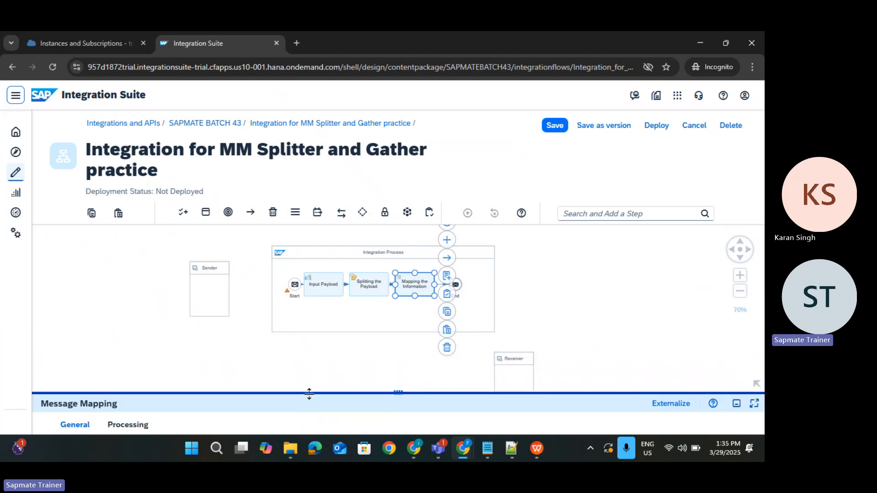
left_click(419, 304)
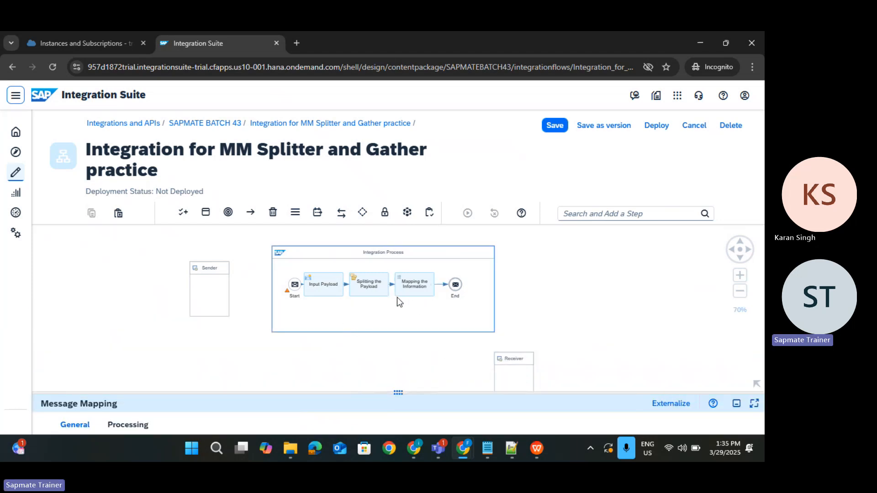
left_click(414, 294)
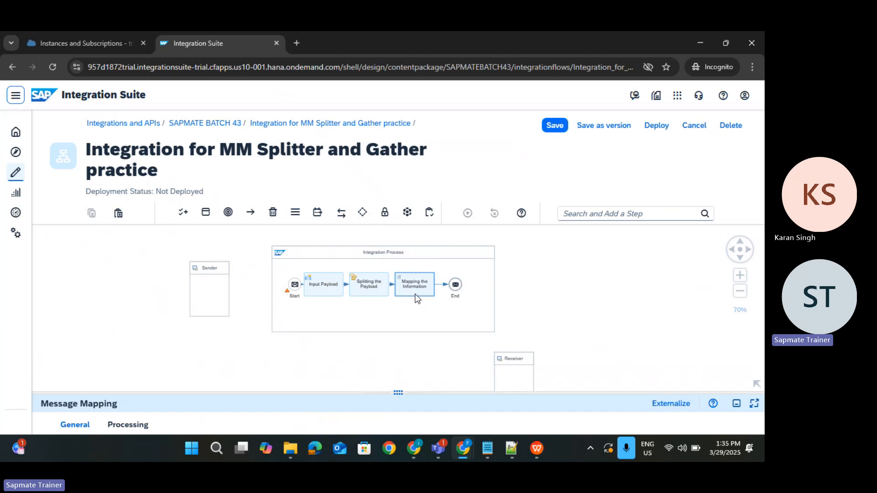
left_click_drag(455, 284, 535, 284)
left_click(455, 284)
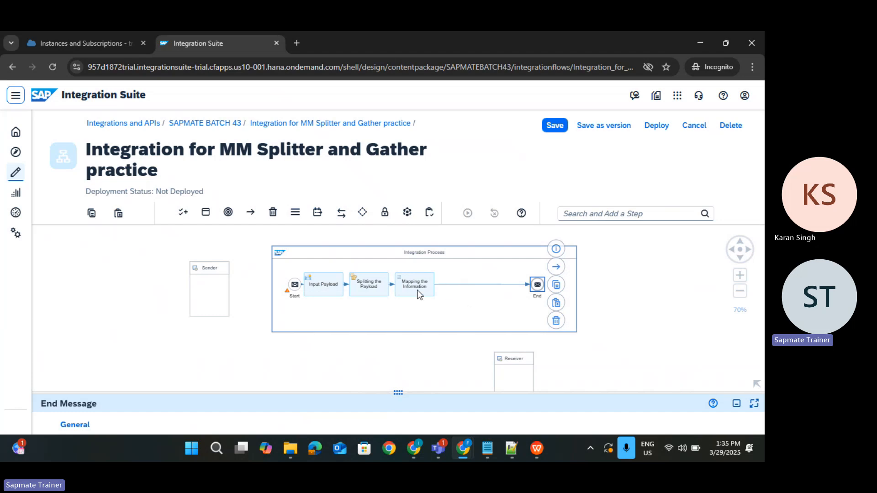
Step: Review the mapping results and splitter notes in Batch 43.txt in Notepad++, and return to the integration flow in Integration Suite
key("alt+Tab")
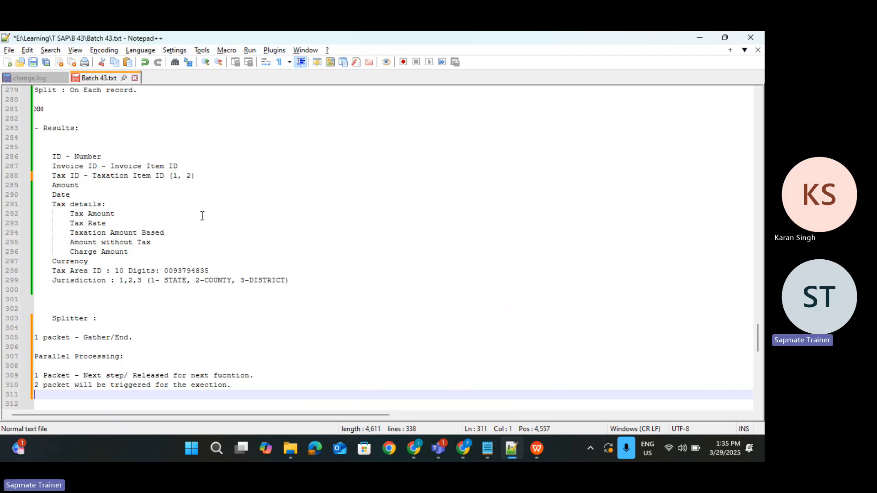
key("alt+Tab")
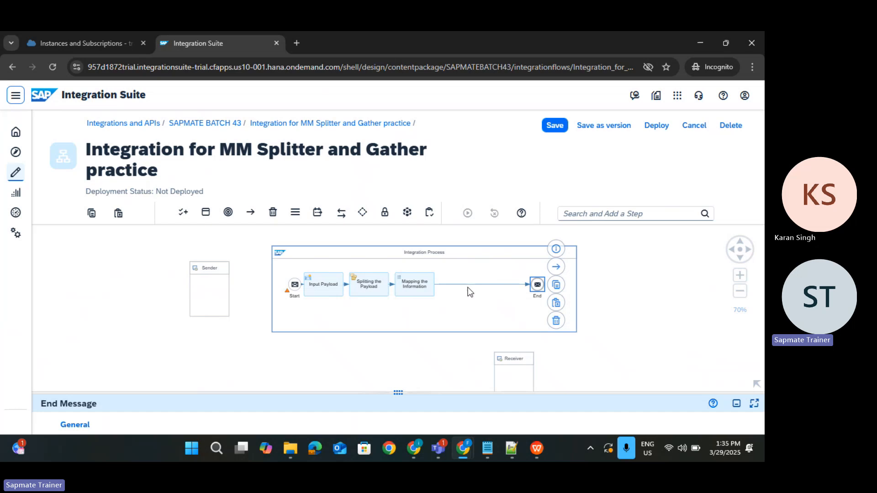
key("alt+Tab")
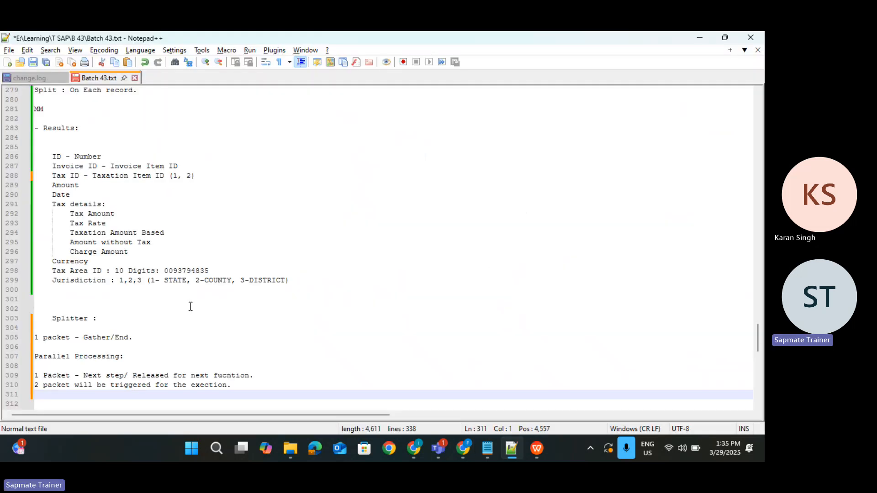
key("alt+Tab")
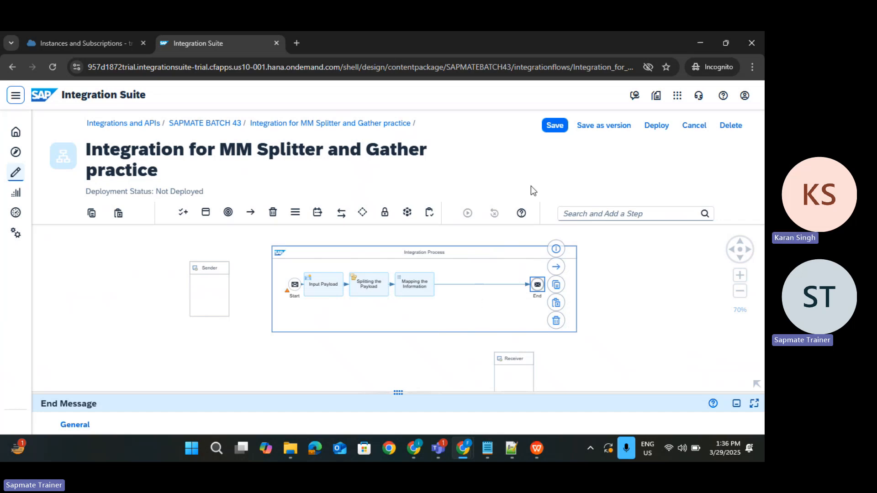
Step: Save the integration flow and store it as version 1.0.1 with the comment "MM"
left_click(555, 130)
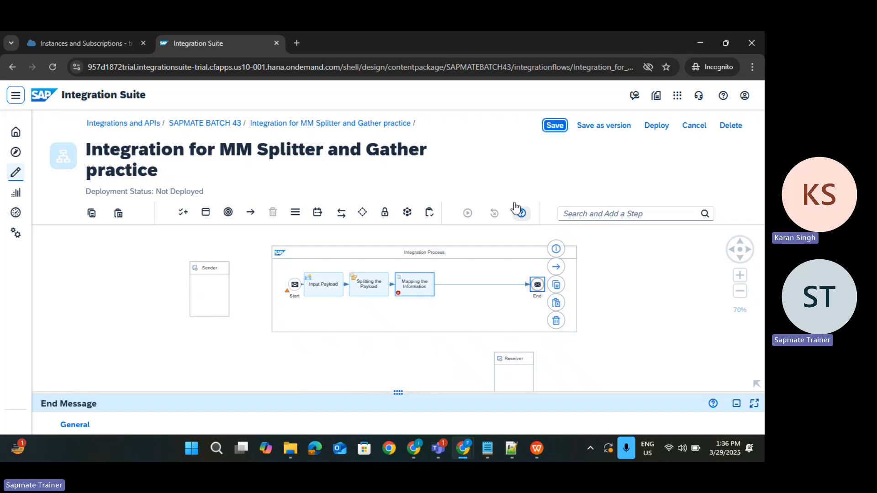
left_click(616, 129)
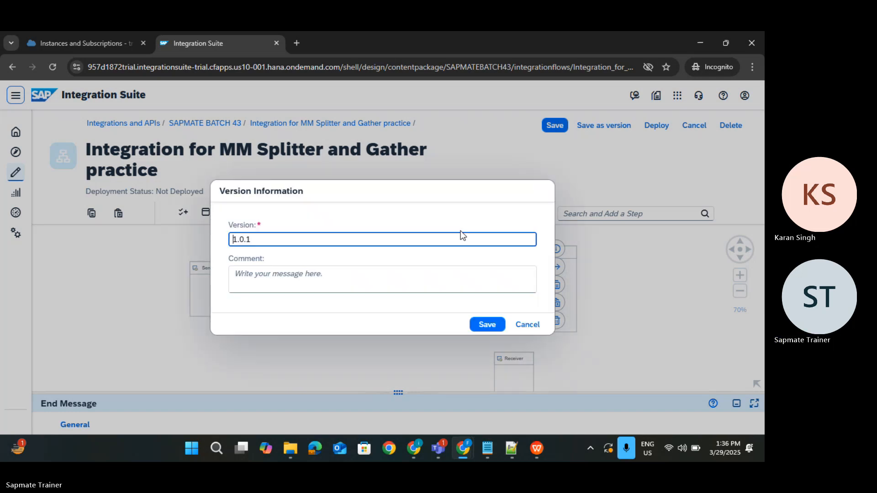
left_click(410, 278)
type("MM")
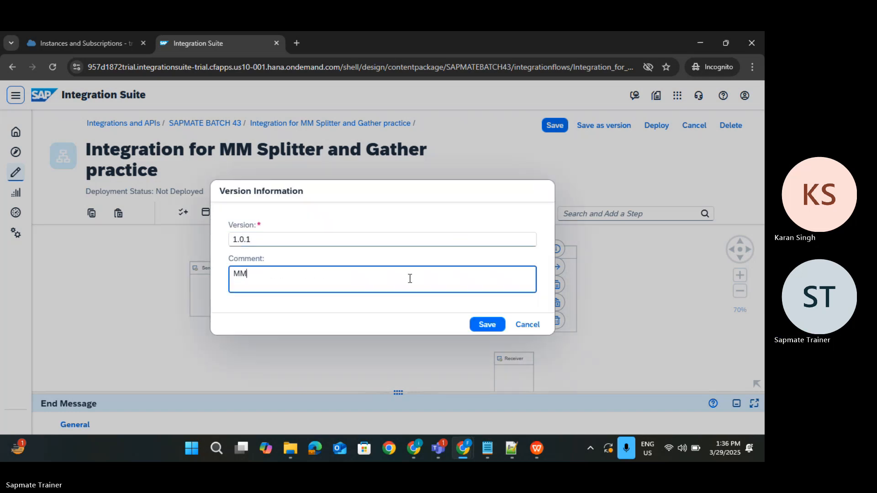
left_click(487, 325)
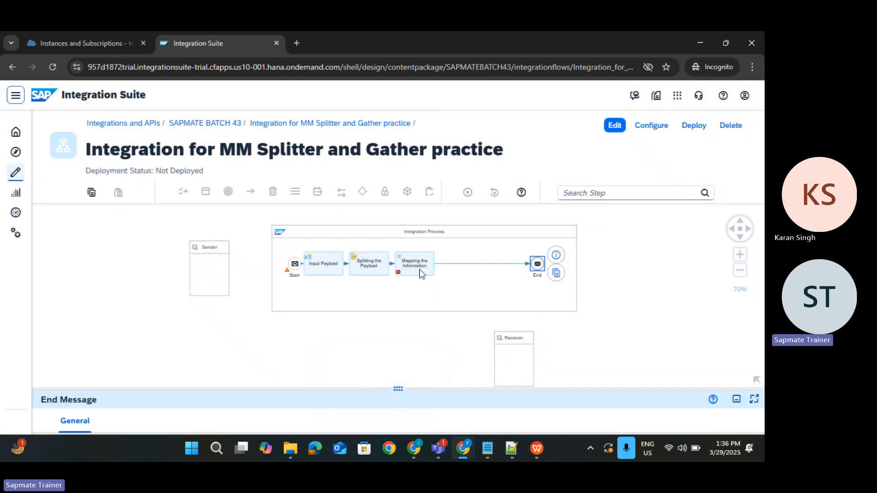
Step: Open the Enricher flow from the SAPMATE BATCH 43 package and bring its whole main process into view
left_click(197, 123)
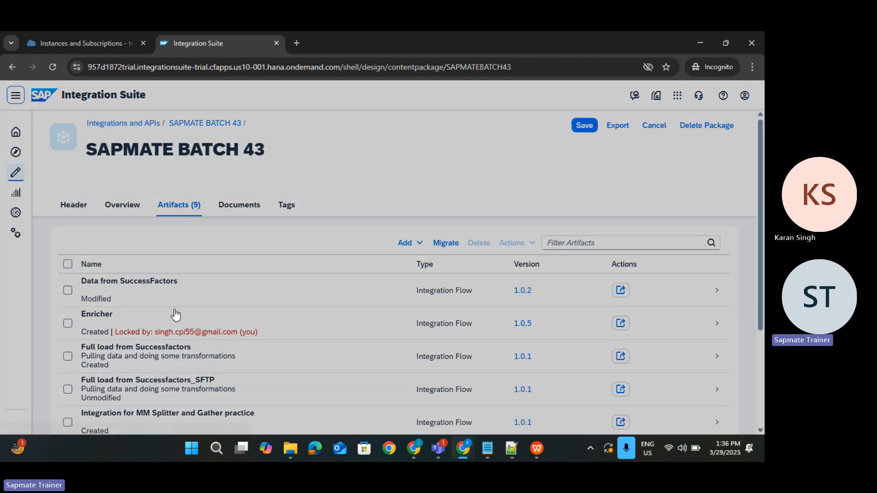
left_click(174, 315)
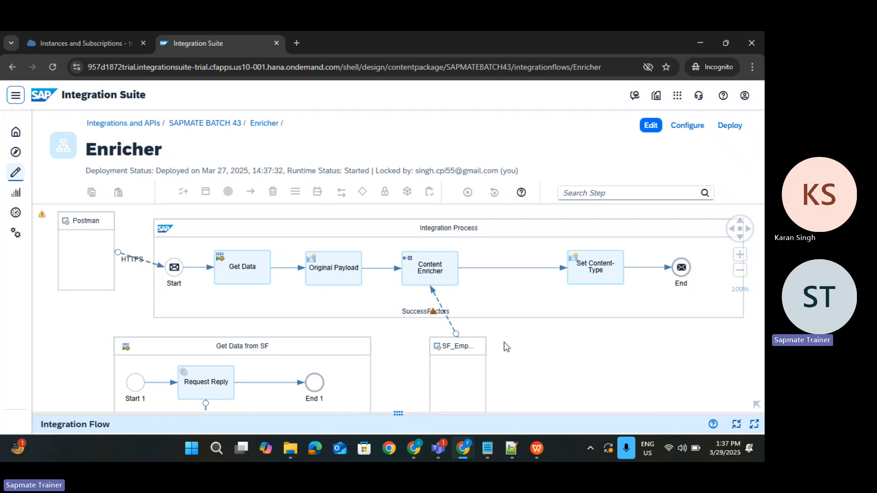
left_click(558, 259)
left_click_drag(681, 275, 595, 269)
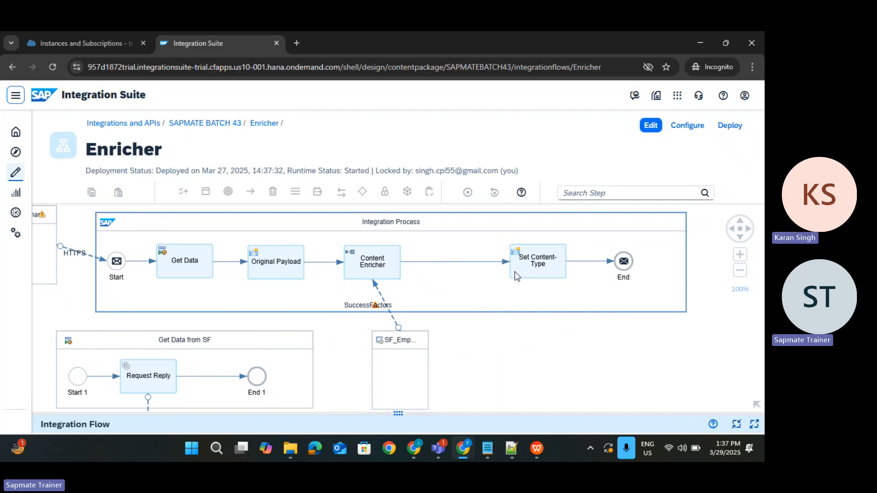
left_click(518, 333)
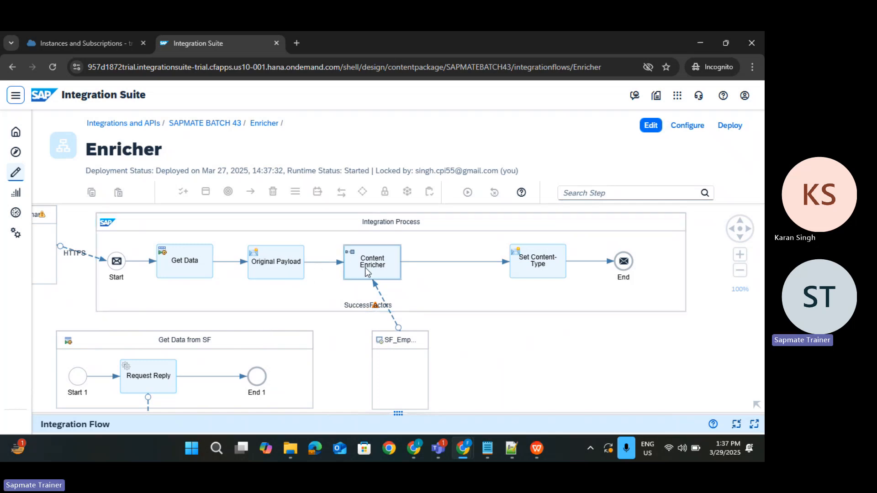
mouse_move(368, 264)
mouse_move(557, 262)
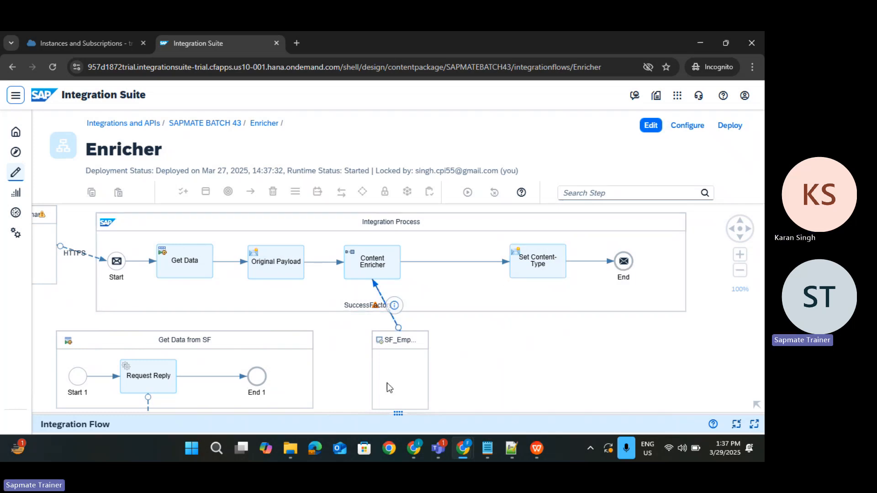
Step: Examine the connection and processing settings of Enricher's SuccessFactors receiver channel, and bring up the Set Content-Type step's properties
left_click_drag(397, 413, 378, 263)
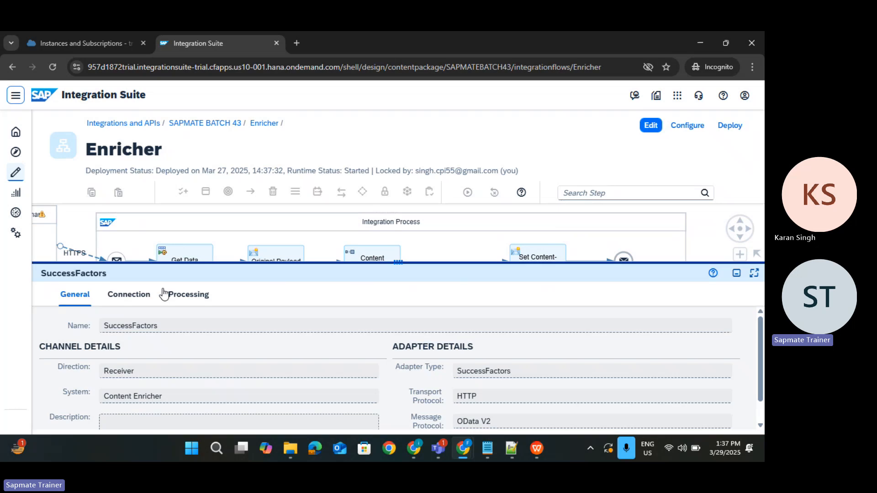
left_click(124, 296)
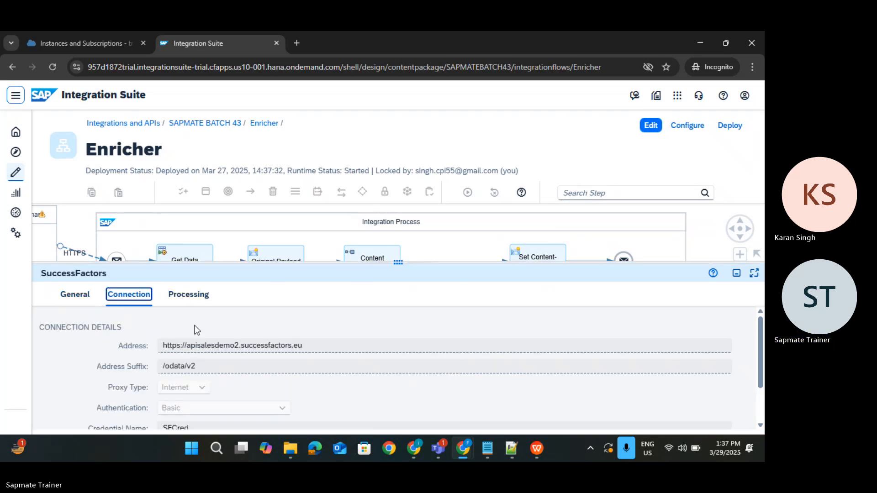
scroll(187, 298, "down", 1)
scroll(191, 298, "up", 1)
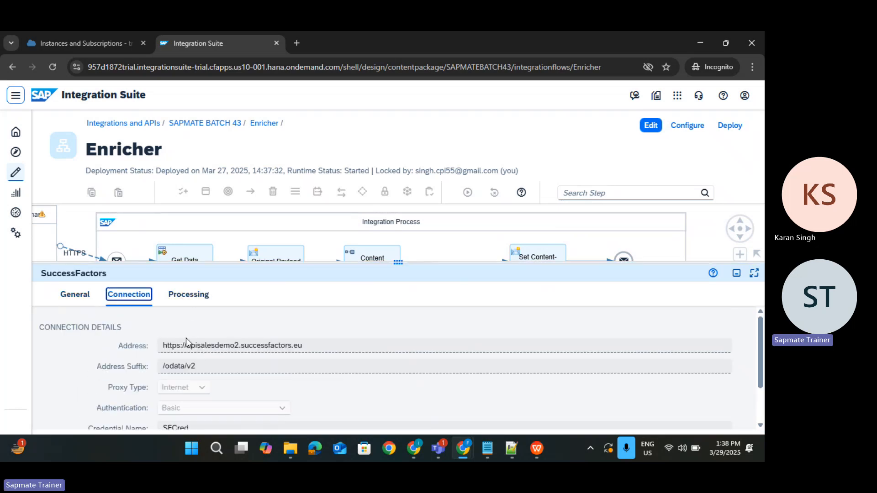
left_click(194, 291)
left_click(196, 293)
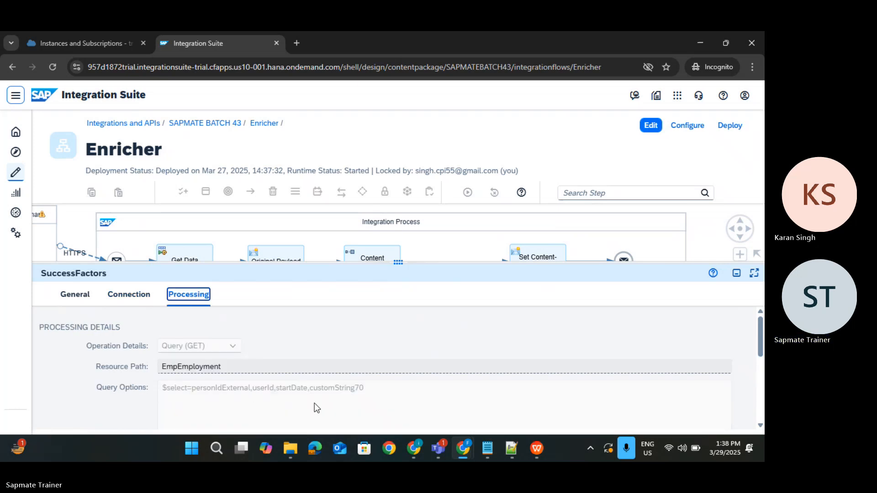
left_click_drag(434, 258, 436, 350)
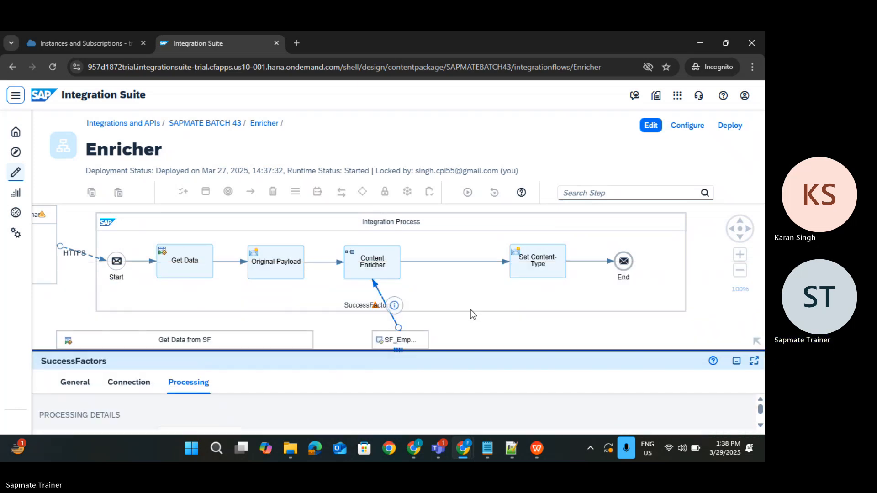
left_click(521, 272)
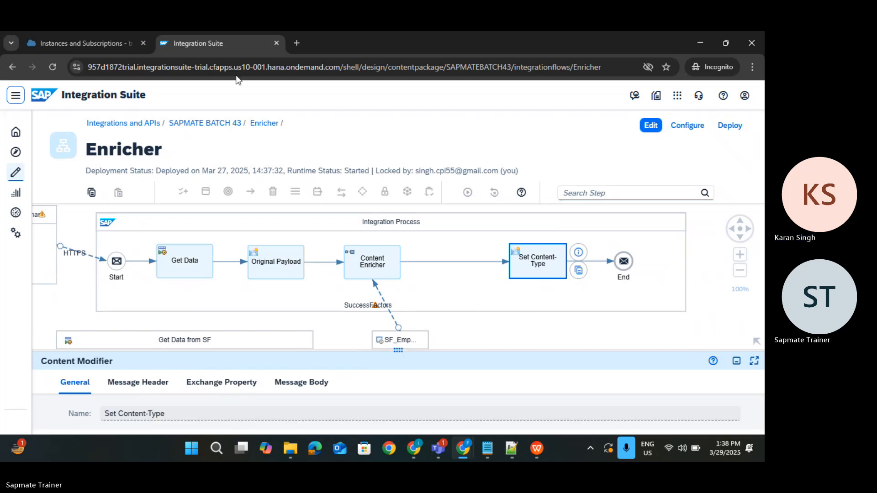
Step: Duplicate the Enricher browser tab and open Manage Integration Content for all artifacts in the integration monitoring there
right_click(202, 47)
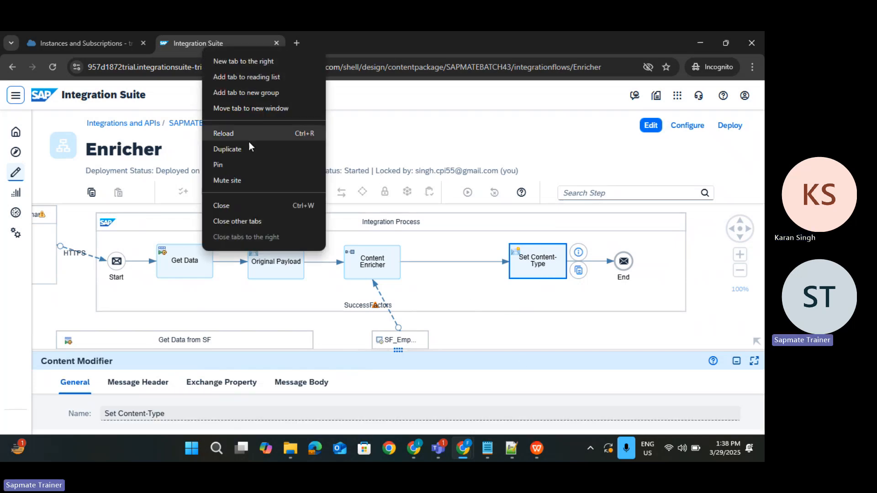
key("Escape")
left_click(245, 152)
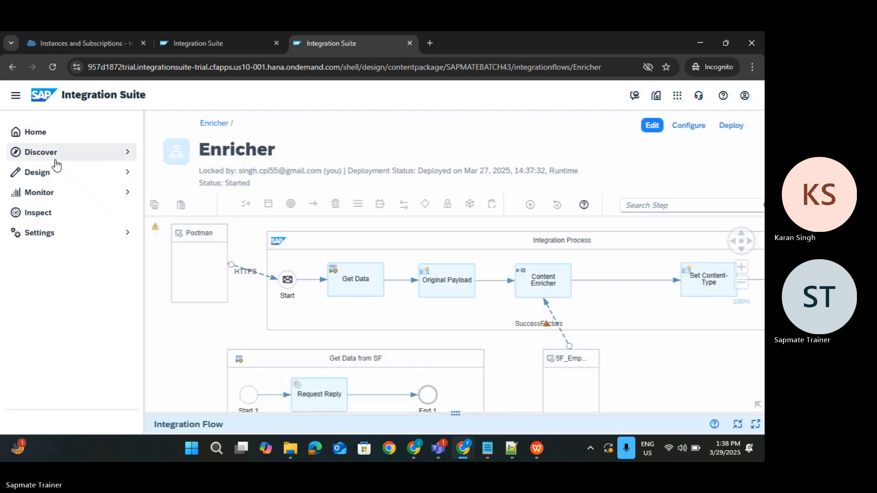
key("Escape")
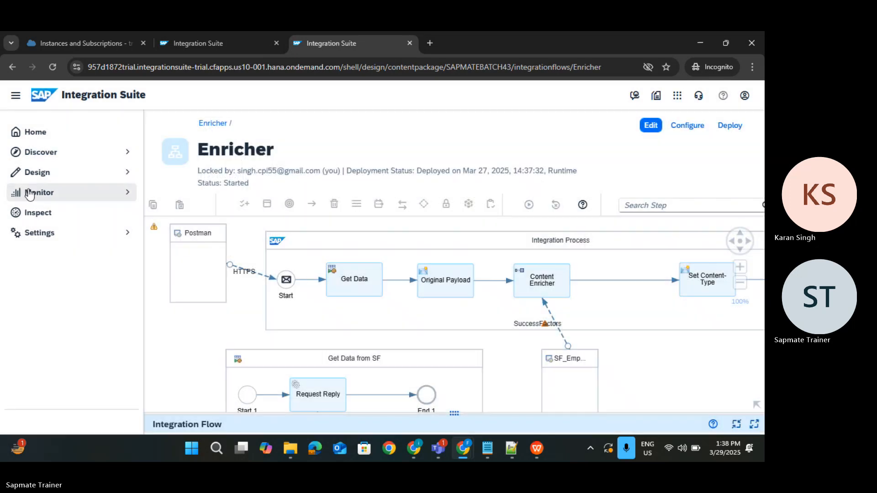
left_click(30, 195)
left_click(54, 213)
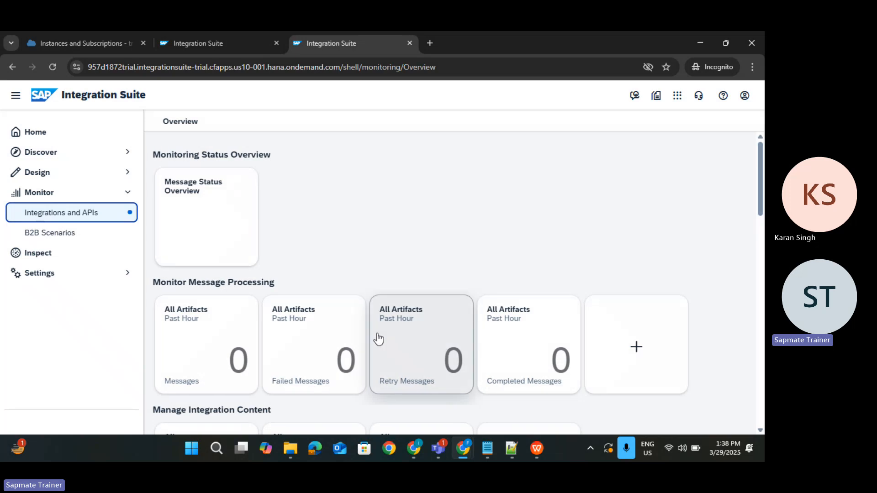
scroll(294, 284, "down", 3)
left_click(223, 299)
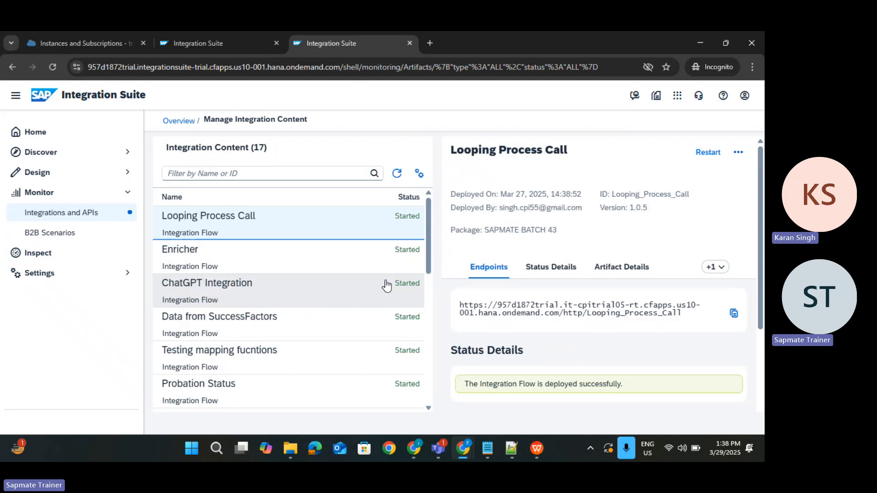
Step: Set the log level of the deployed Enricher flow to Trace and confirm the change
left_click(330, 268)
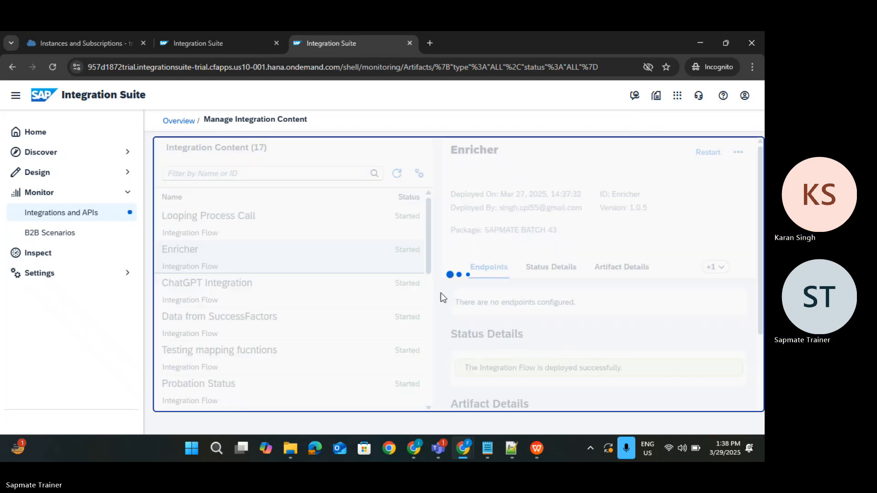
scroll(602, 328, "down", 5)
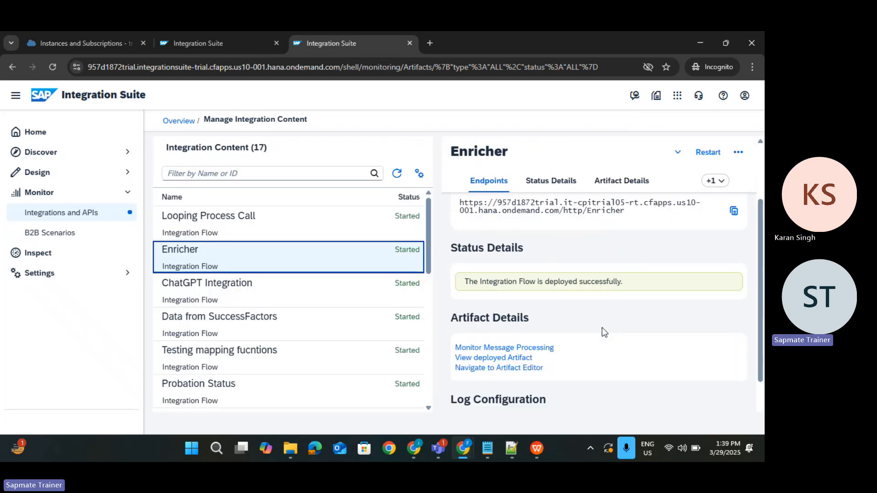
left_click(537, 360)
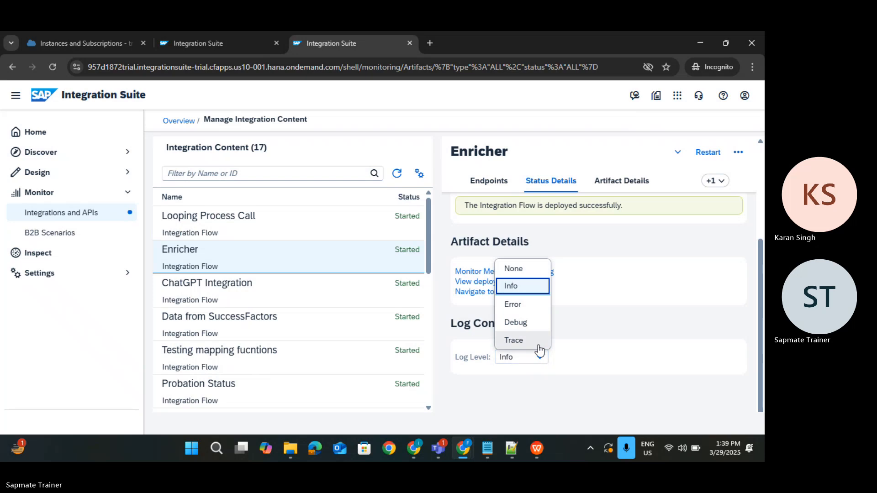
left_click(533, 341)
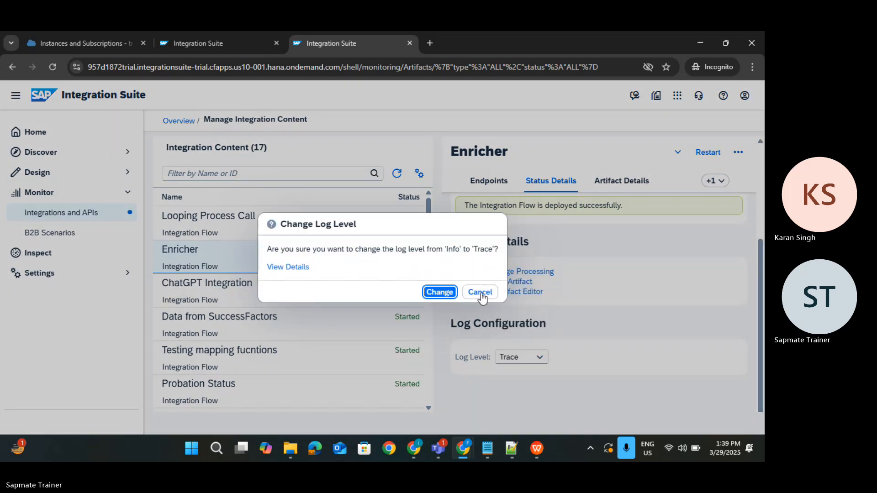
left_click(437, 292)
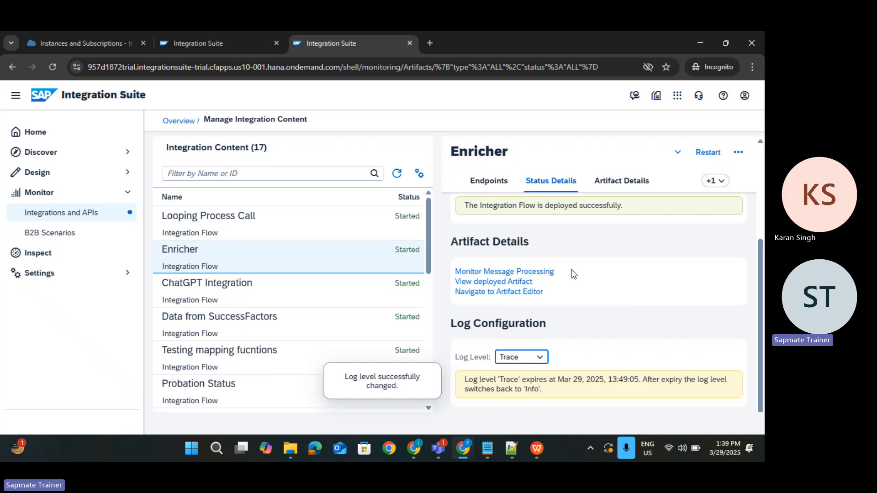
Step: Deploy the Enricher flow on the Cloud Integration runtime profile and acknowledge the deployment notice
key("ctrl+shift+Tab")
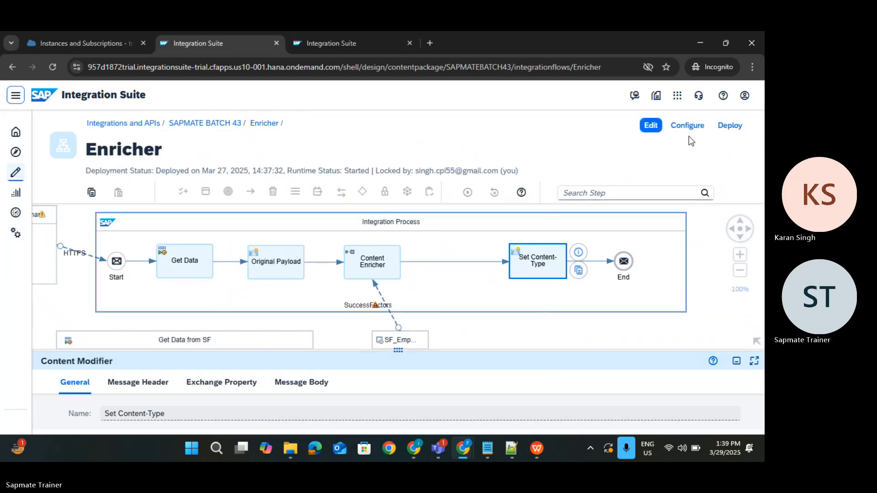
left_click(728, 129)
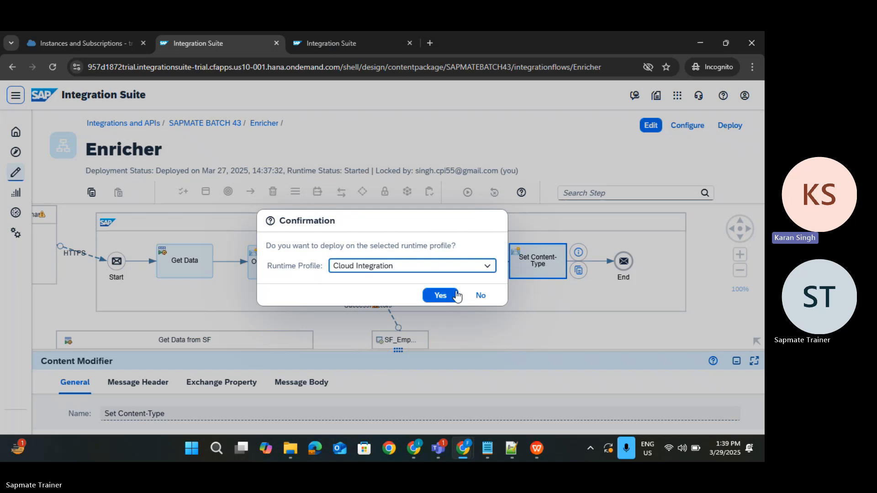
left_click(448, 297)
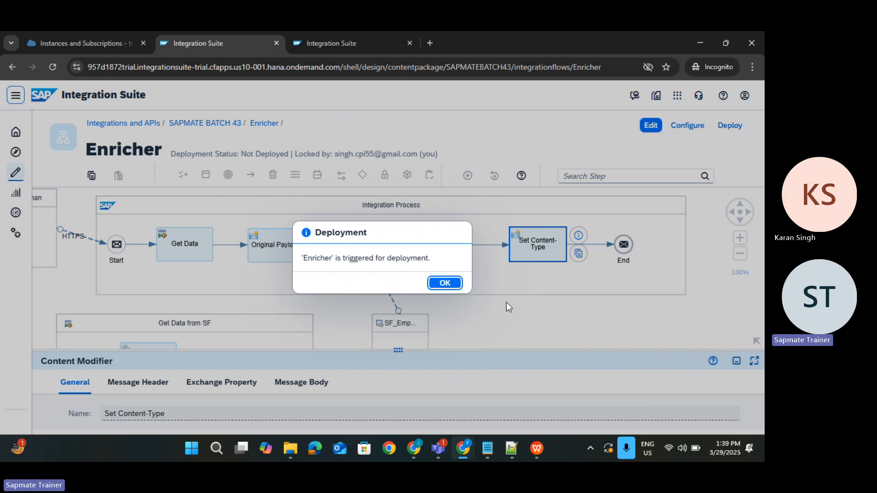
key("Return")
left_click(447, 259)
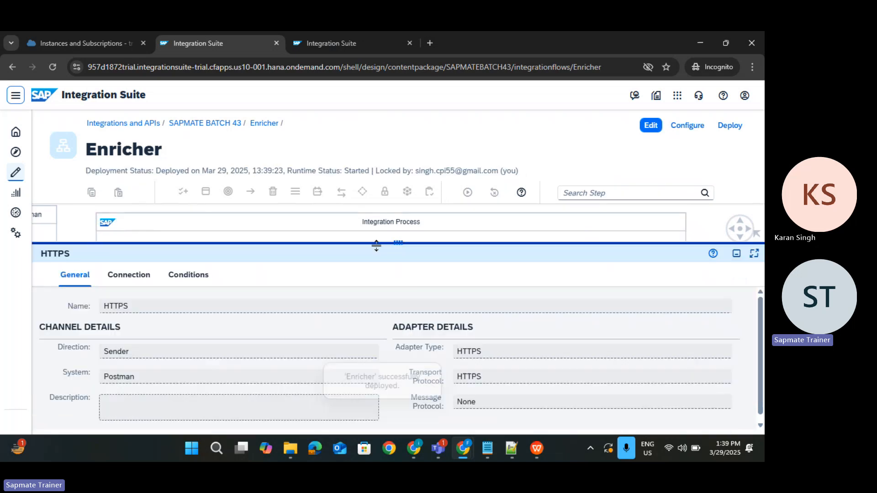
Step: Examine the connection and conditions settings of Enricher's HTTPS sender channel, and bring up the flow's general properties
left_click(152, 283)
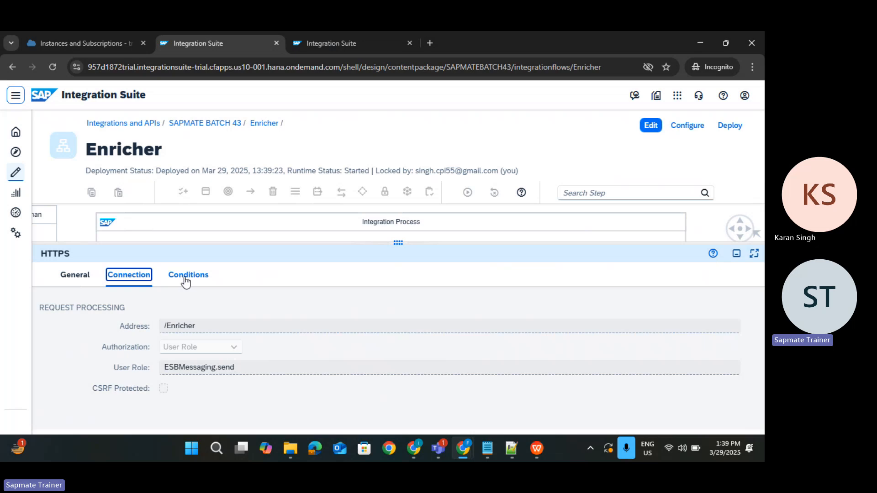
left_click(185, 281)
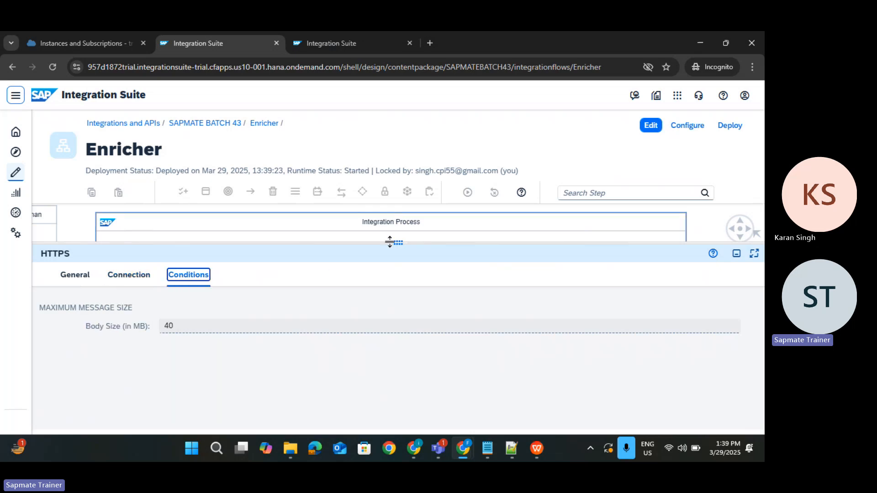
left_click_drag(391, 243, 377, 362)
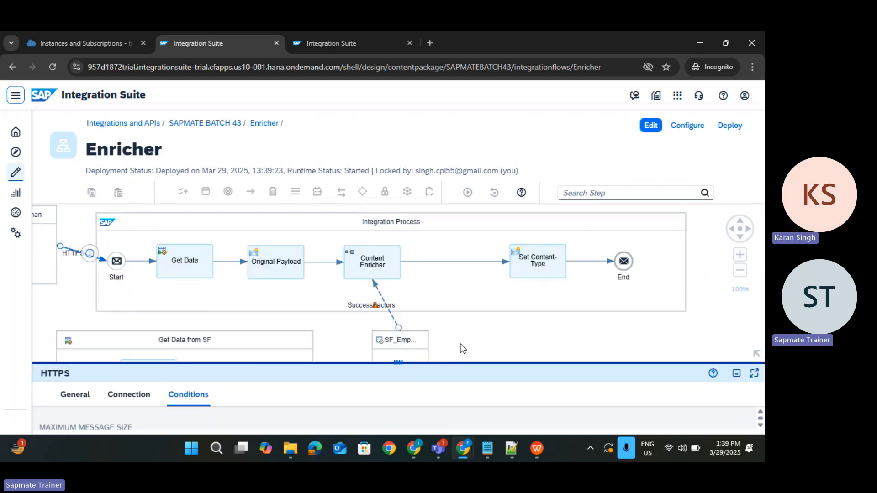
left_click(497, 337)
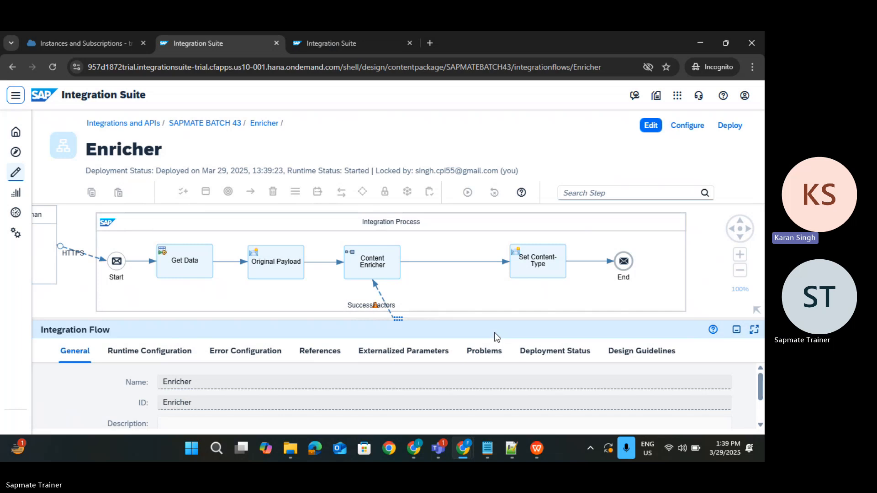
left_click_drag(502, 321, 463, 274)
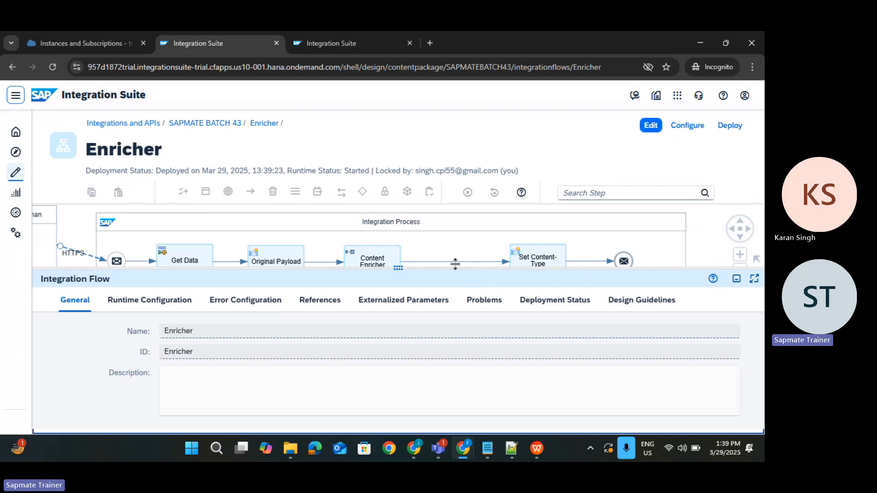
left_click_drag(451, 269, 460, 223)
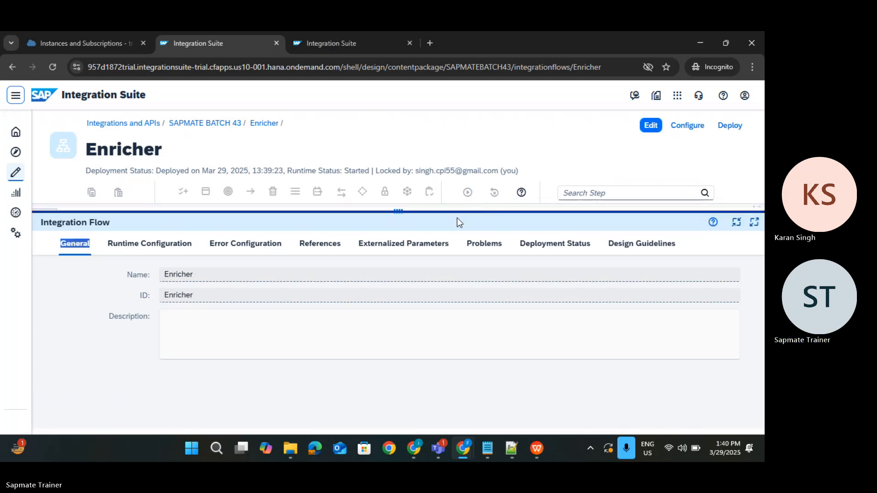
Step: Switch to Batch 43.txt in Notepad++ and select the exercise notes from "Accounting Document Invoice" through the Jurisdiction line
key("alt+Tab")
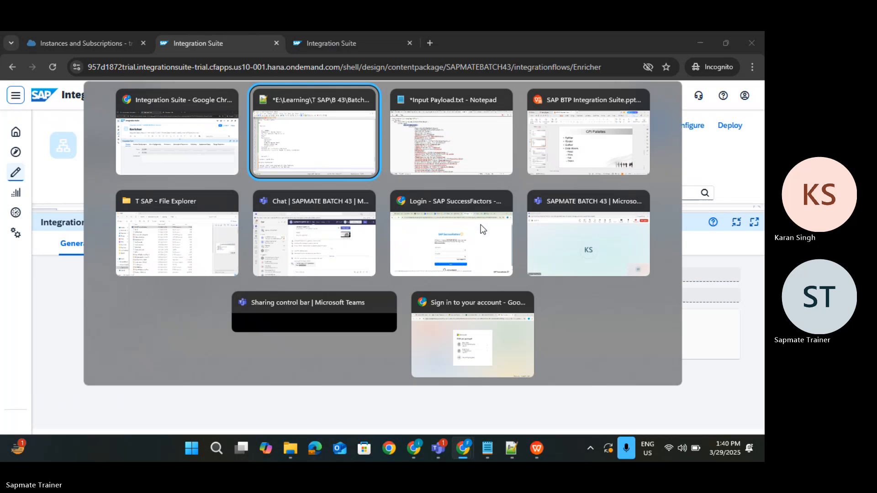
key("alt+Tab")
key("alt+Tab")
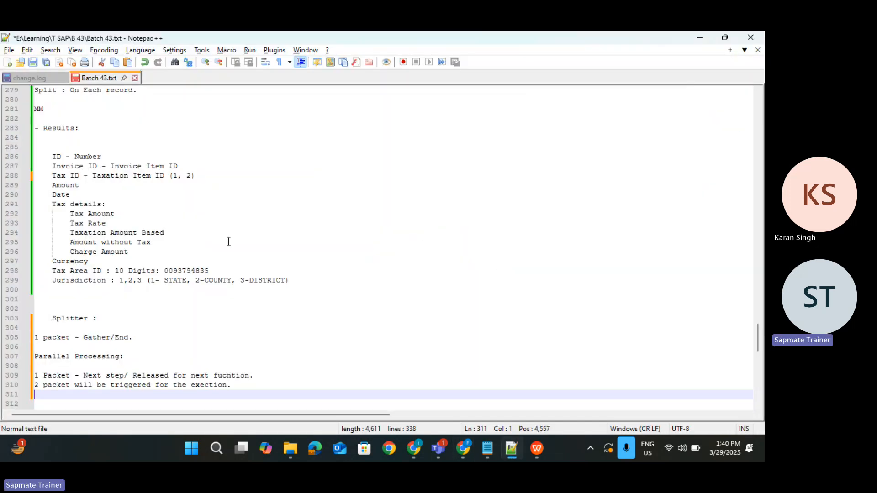
left_click(229, 241)
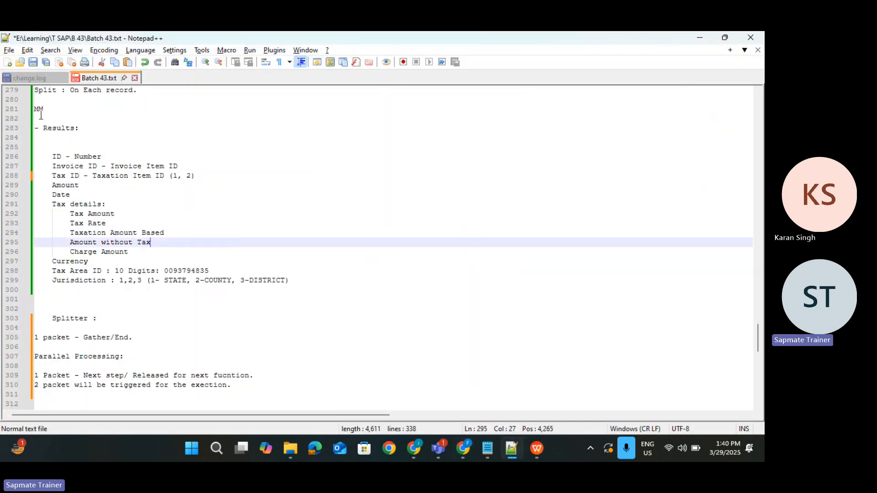
scroll(42, 118, "up", 5)
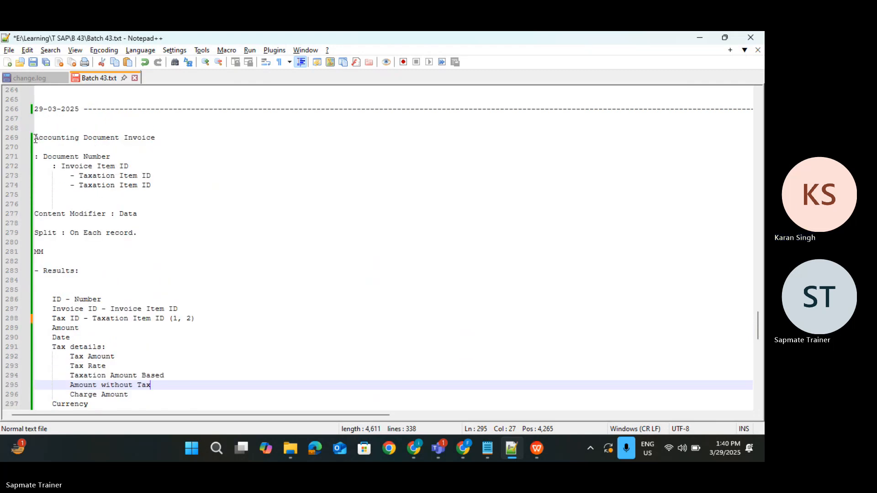
left_click_drag(35, 138, 76, 157)
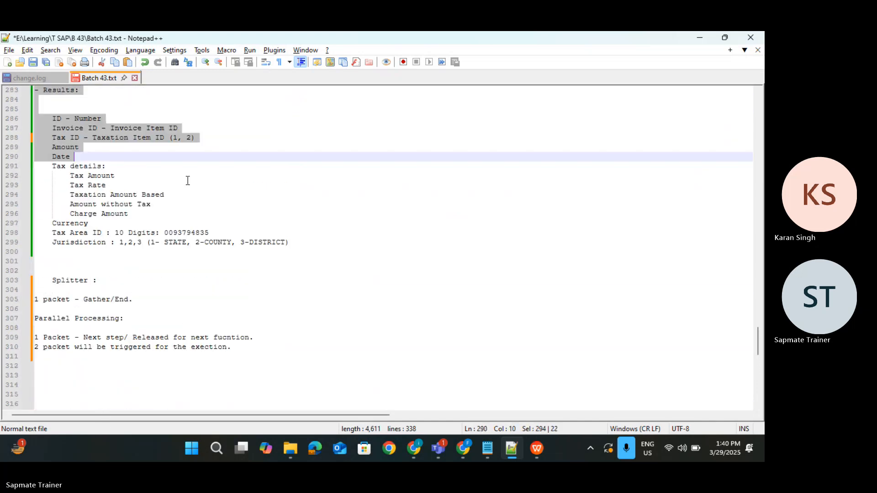
left_click_drag(187, 180, 292, 239)
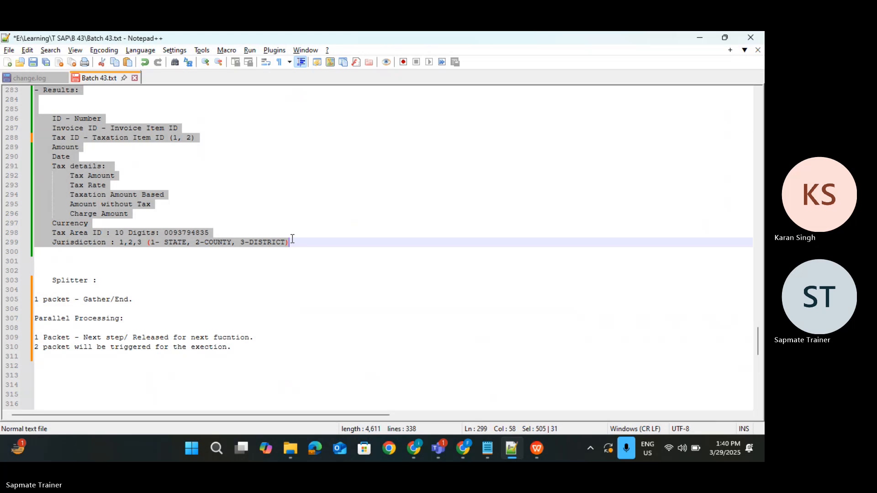
Step: Switch to the SAPMATE BATCH 43 chat in Teams and send the copied Accounting Document Invoice exercise notes as a message
key("alt+Tab")
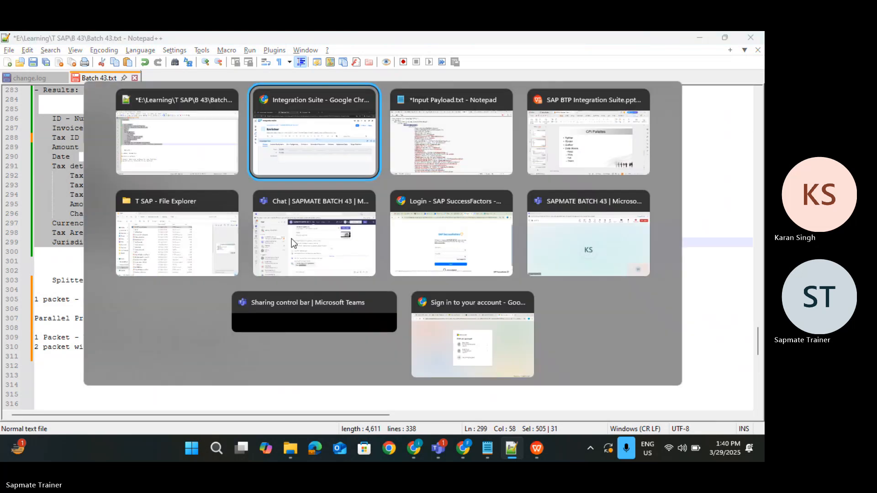
key("alt+Tab")
key("alt+Tab")
key("alt+Tab")
key("alt+Tab")
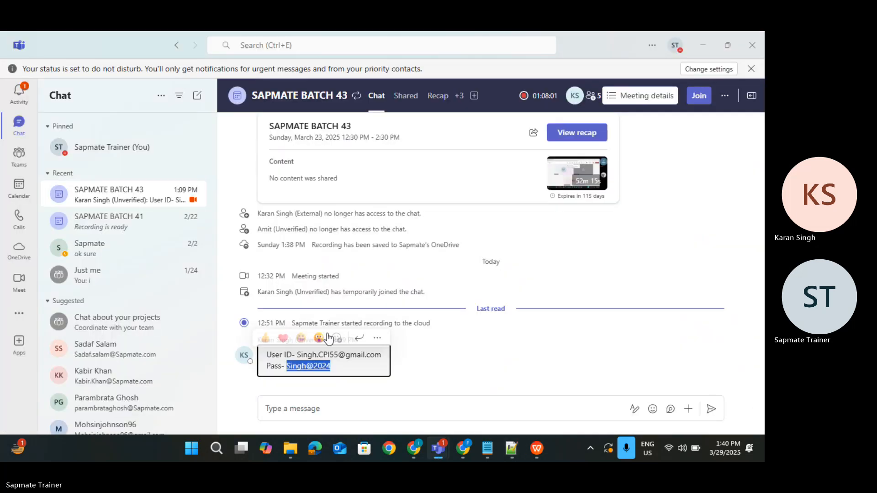
left_click(307, 414)
type("Accounting Document Invoice  : Document Number \t: Invoice Item ID \t\t- Taxation Item ID \t\t- Taxation Item ID   Content Modifier : Data  Split : On Each record.  MM")
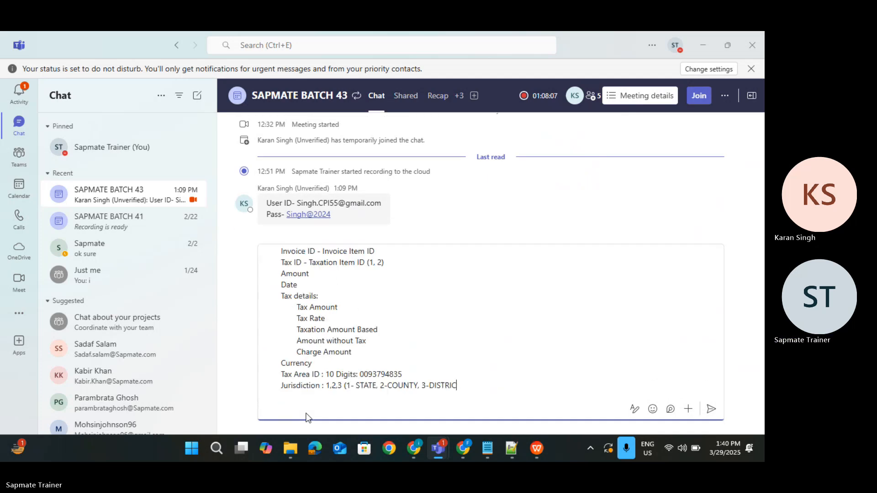
scroll(335, 368, "up", 1)
scroll(335, 368, "down", 1)
type("T)")
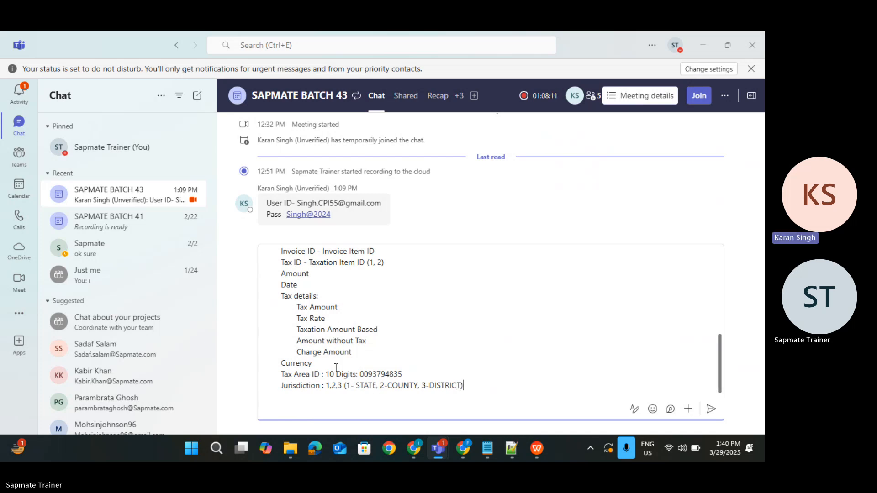
key("Return")
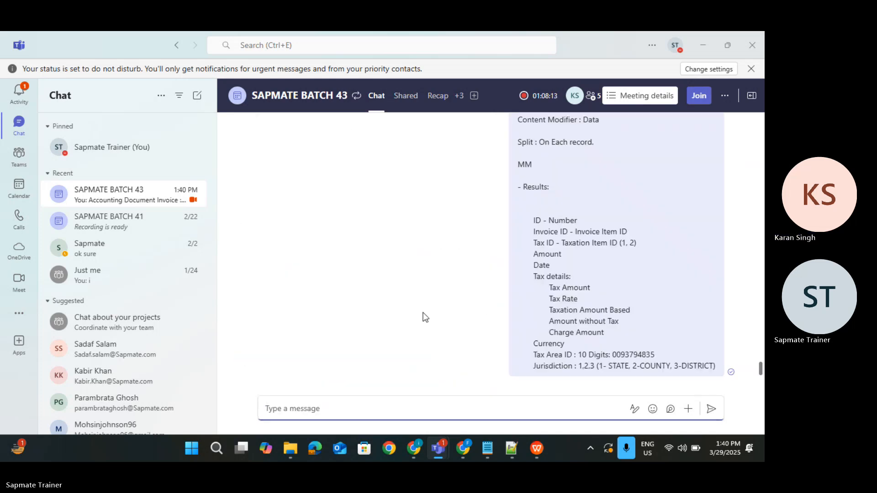
Step: Switch to the monitoring page in Chrome and open Monitor Message Processing for the Enricher flow
key("alt+Tab")
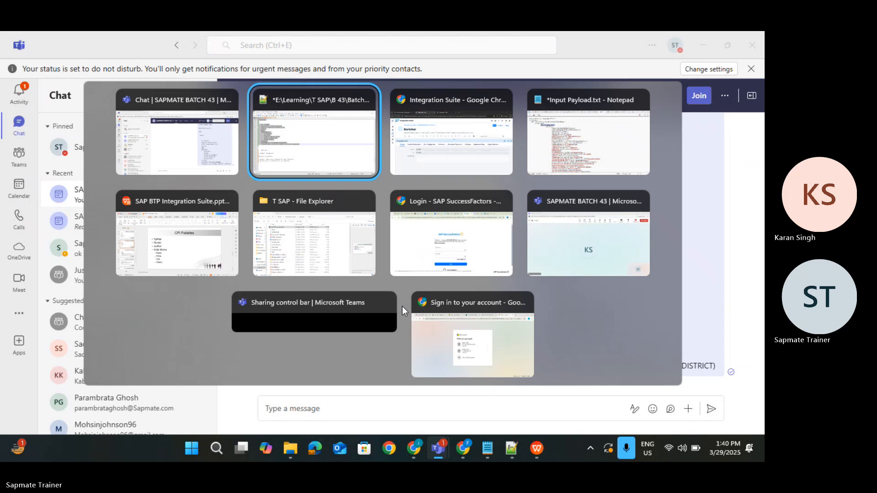
key("alt+Tab")
key("ctrl+Tab")
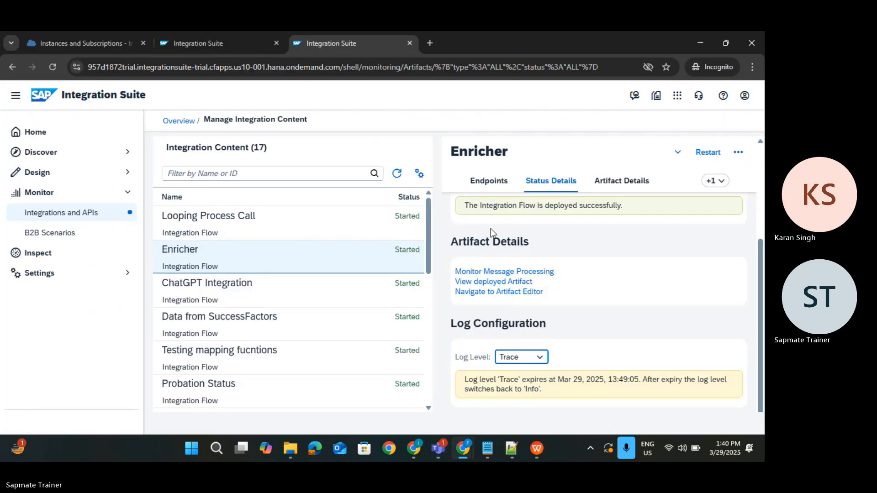
left_click(521, 271)
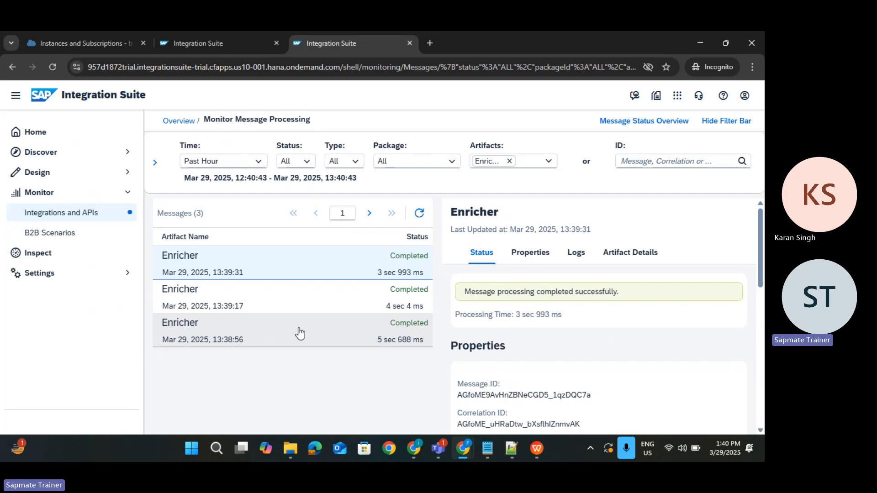
left_click(244, 40)
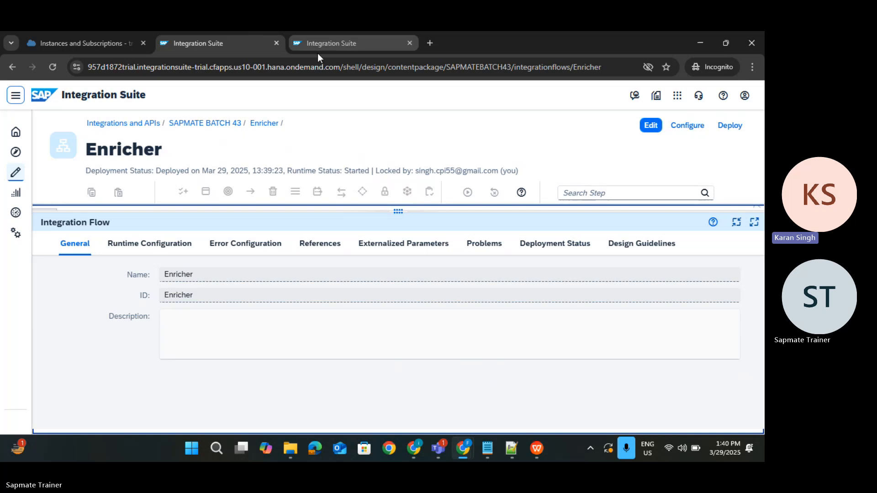
left_click(335, 43)
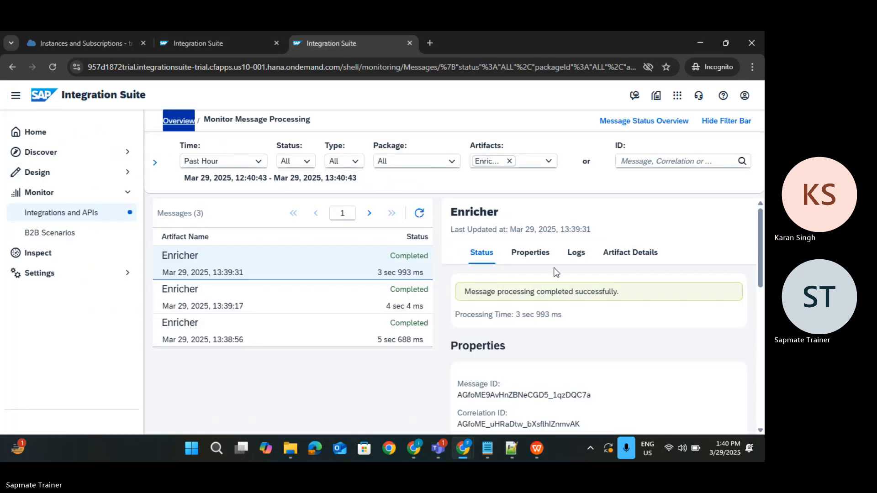
Step: Open the trace of Enricher's latest message and view the payload before its Set Content-Type step
left_click(575, 259)
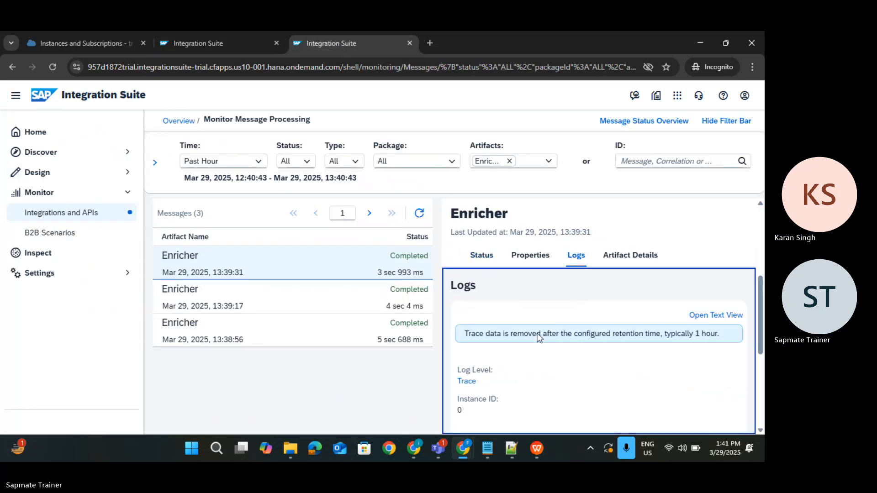
double_click(466, 382)
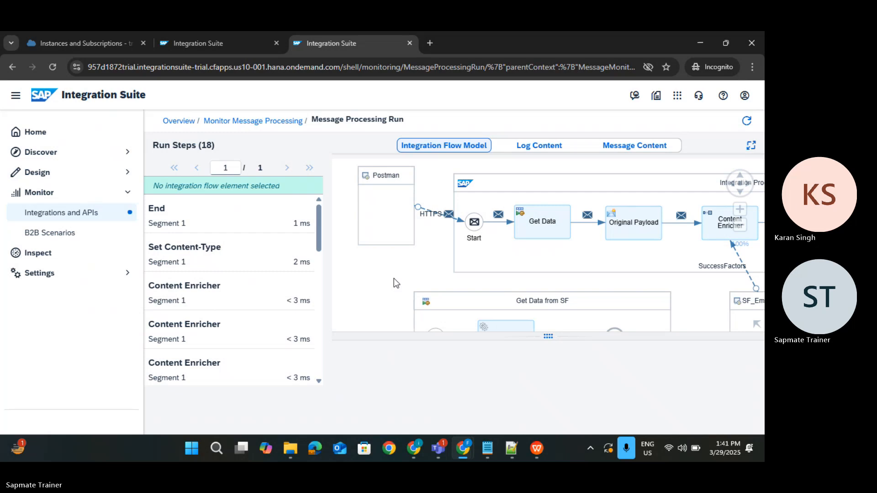
left_click(276, 263)
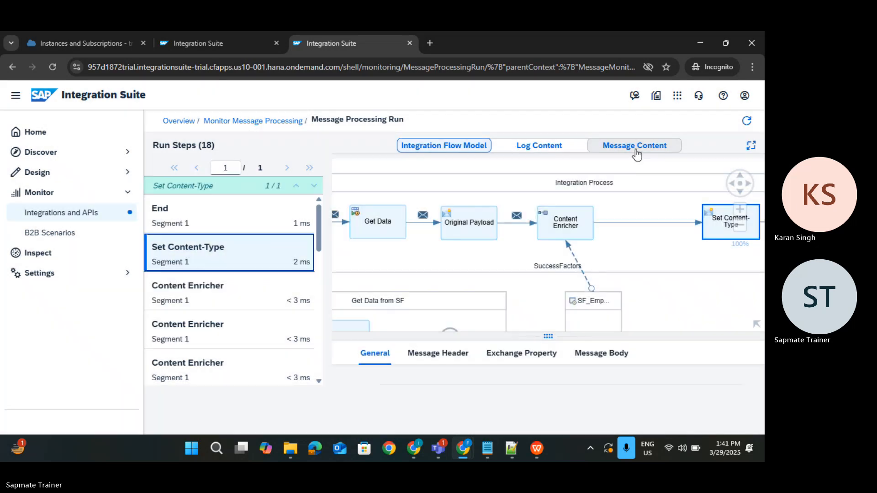
left_click(636, 146)
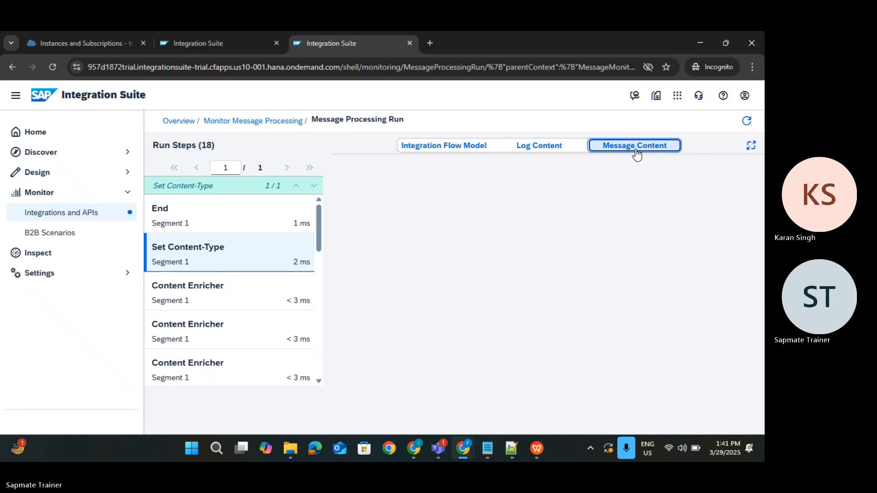
left_click(515, 189)
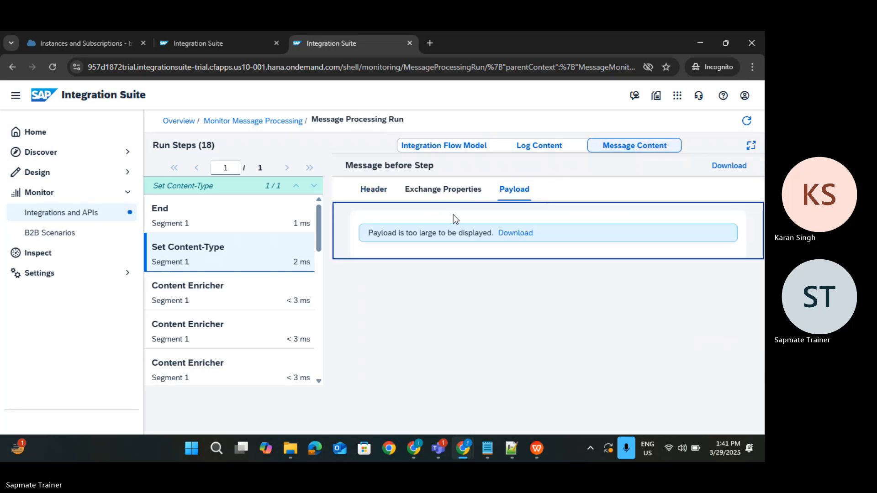
Step: Return to the Enricher flow design and examine the Content Enricher's processing settings, including the original and lookup key elements
left_click(215, 49)
left_click_drag(390, 208, 398, 364)
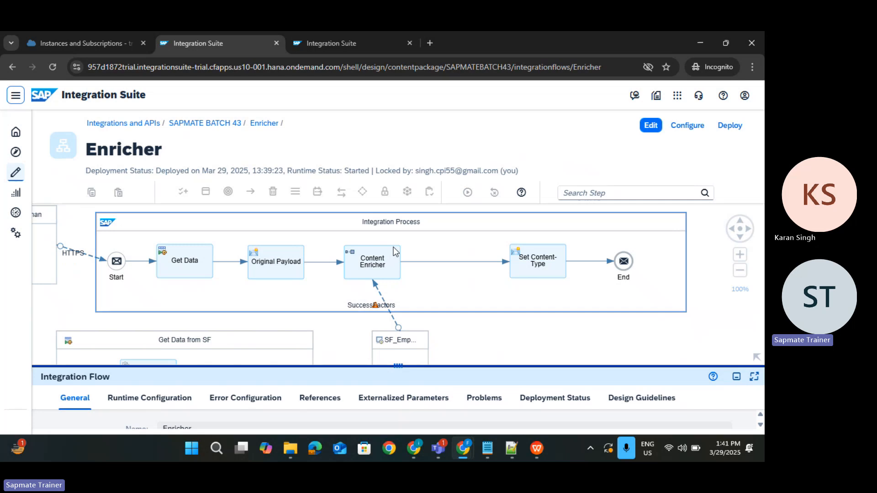
left_click(372, 266)
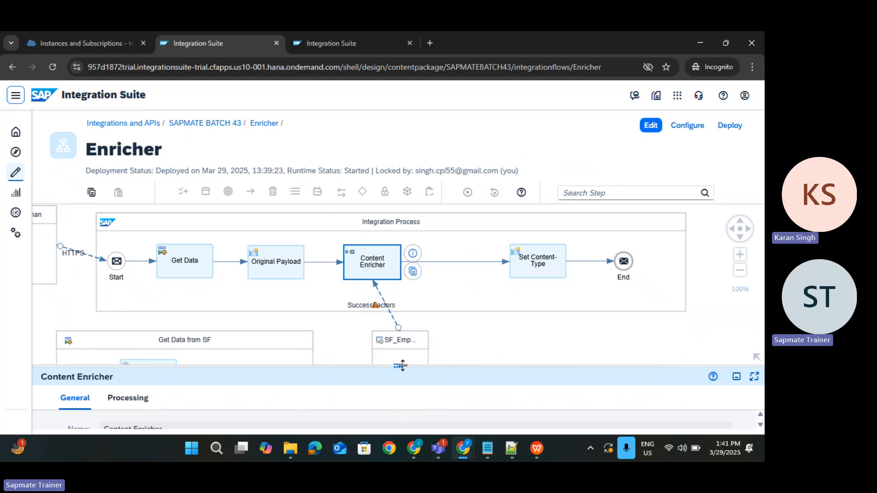
left_click_drag(398, 365, 421, 219)
left_click(136, 260)
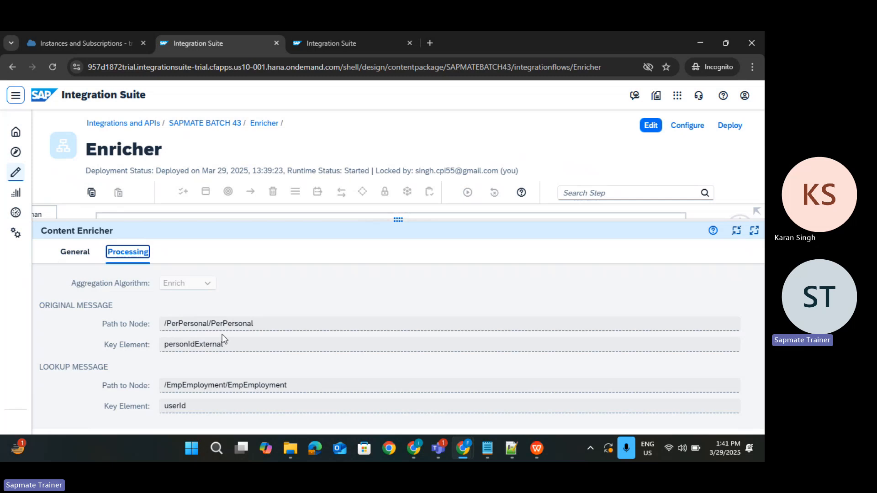
left_click(173, 412)
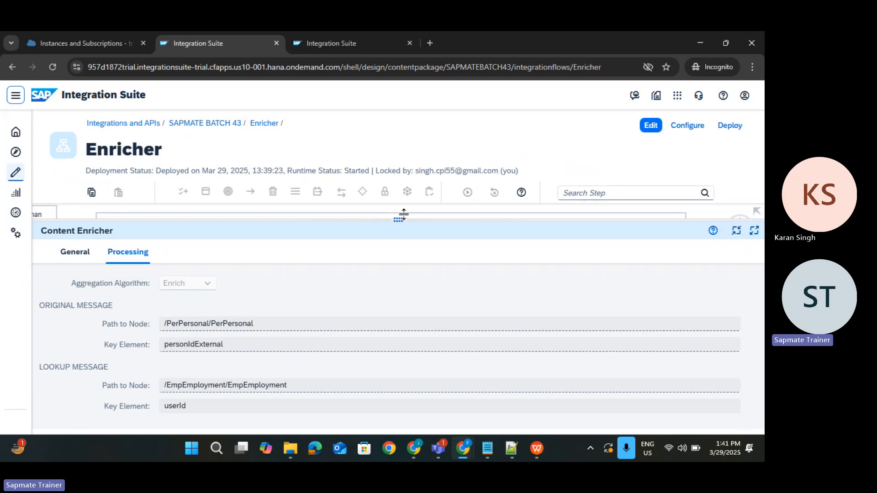
Step: Shrink the Content Enricher's settings pane to bring the integration flow diagram back into view
left_click_drag(403, 219, 452, 221)
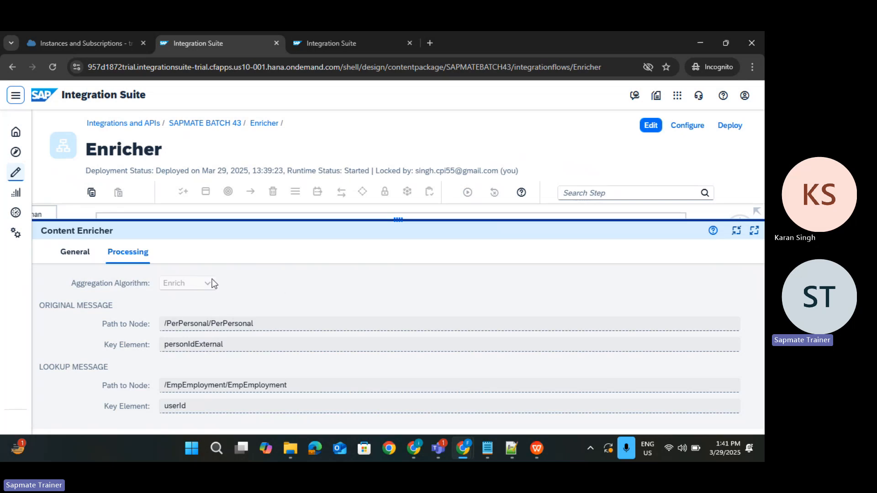
left_click_drag(409, 217, 417, 308)
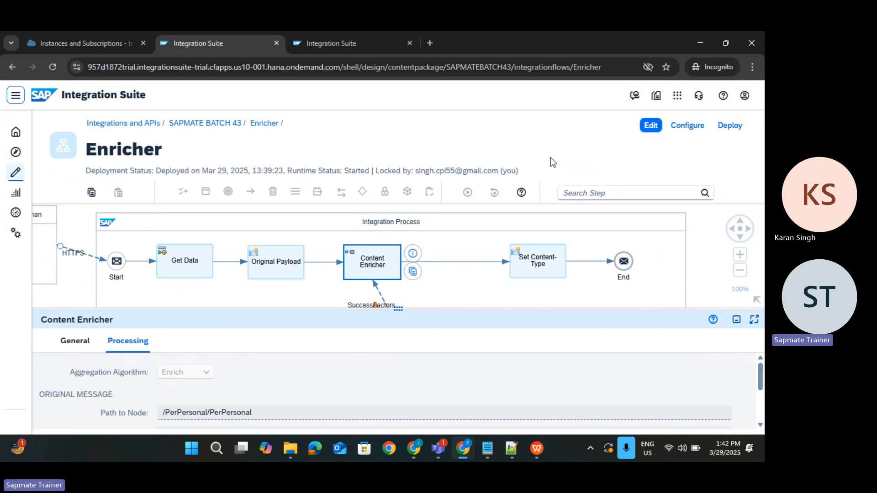
left_click_drag(549, 158, 522, 179)
left_click(531, 169)
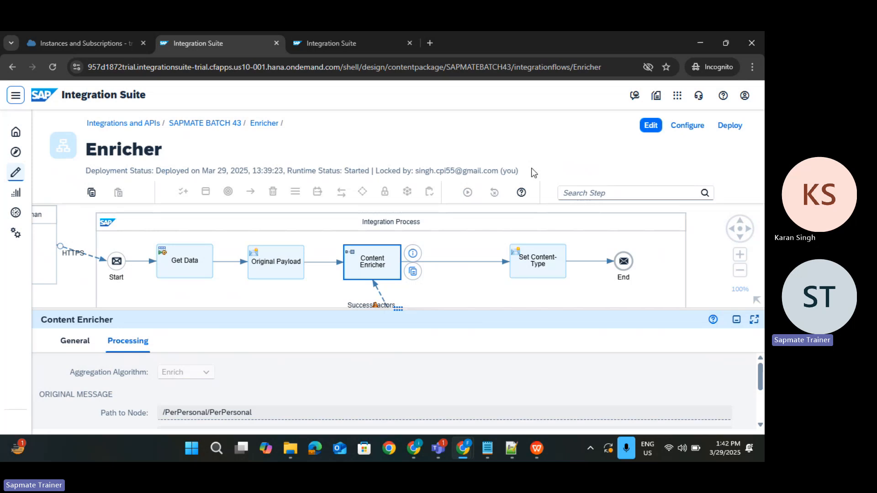
double_click(463, 163)
left_click(473, 162)
Step: Switch to the BTP Cockpit and view the trial subaccount's Cloud Connectors page under Connectivity
left_click(86, 43)
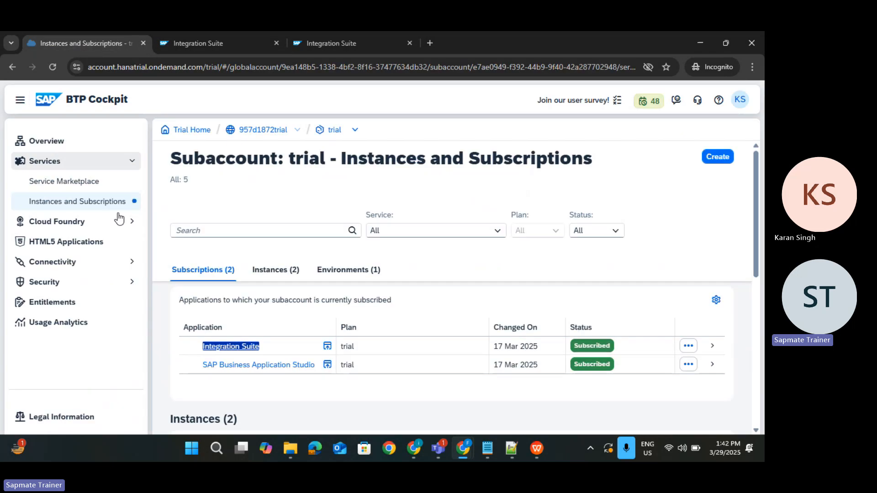
left_click(118, 265)
left_click(82, 368)
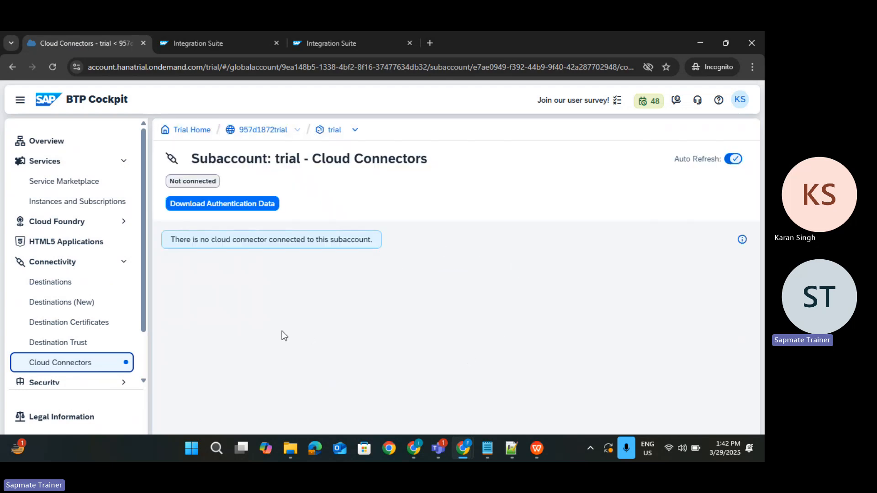
Step: View the trial subaccount's Trust Configuration among its security settings
scroll(122, 345, "down", 1)
left_click(123, 329)
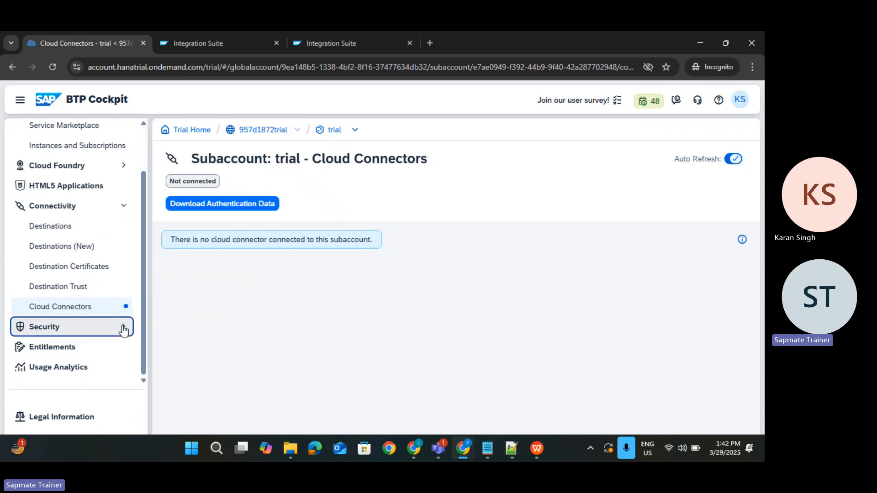
scroll(92, 343, "down", 2)
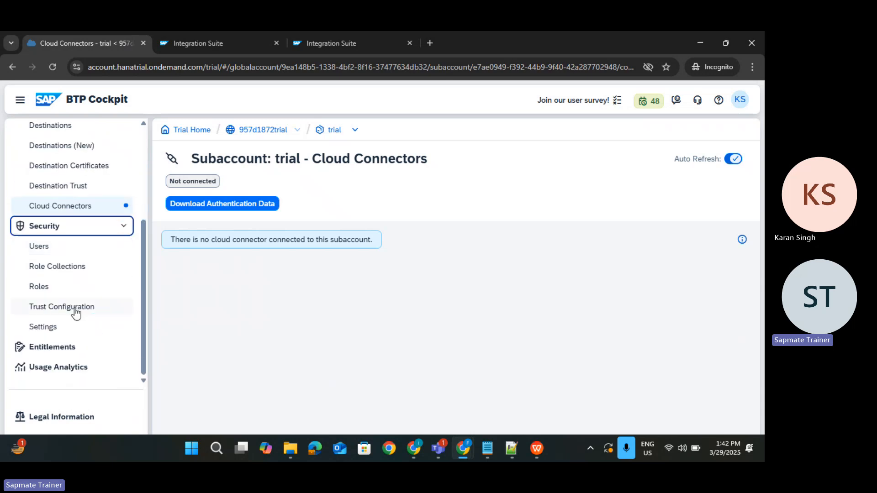
left_click(75, 311)
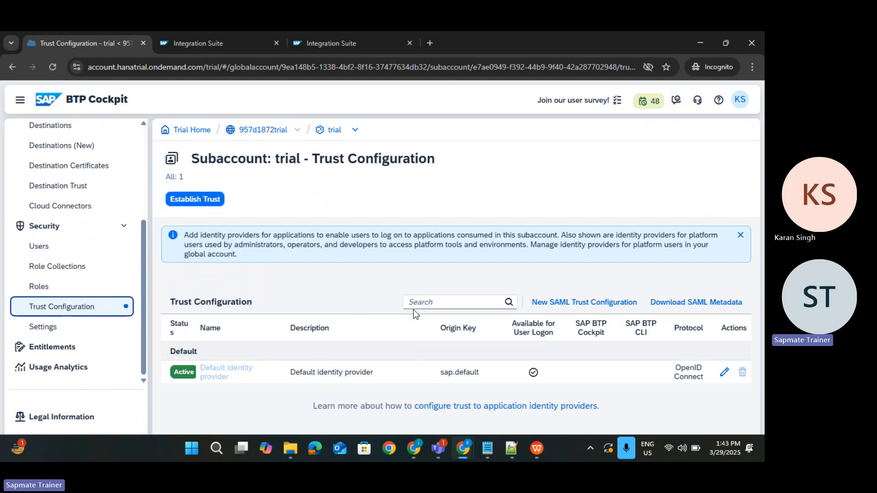
Step: Return to the subaccount's Cloud Connectors page and check the connection status
left_click(87, 207)
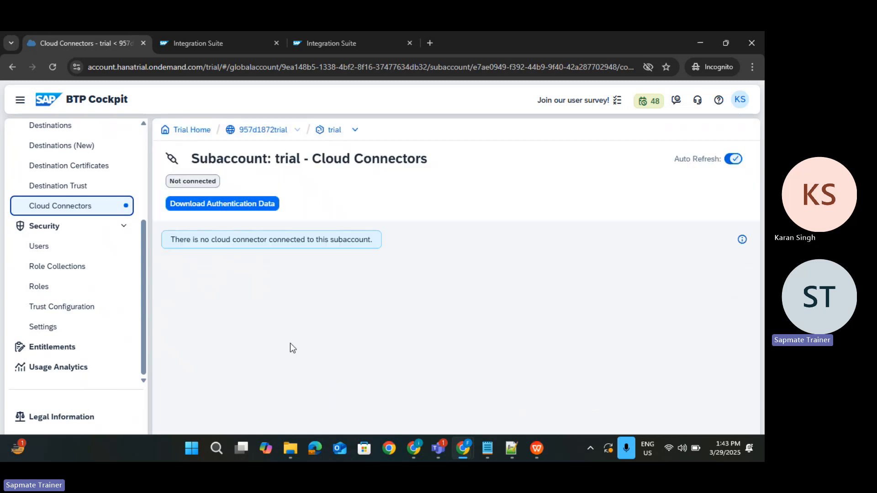
double_click(182, 182)
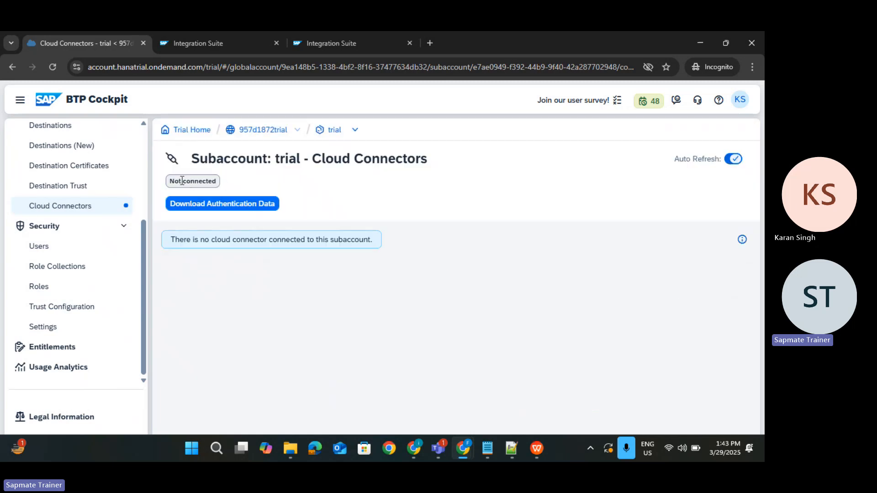
left_click(396, 278)
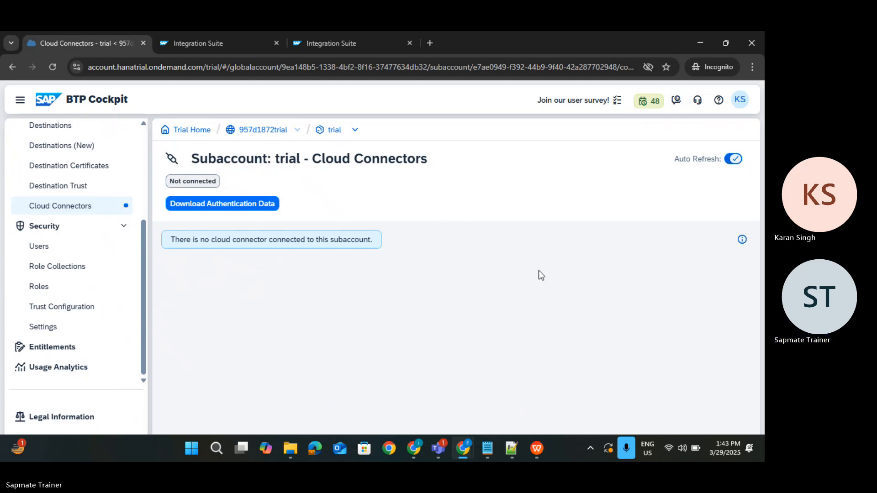
Step: Leave the BTP Cockpit and switch to the Chrome window showing the SAP SuccessFactors login page
key("ctrl+Tab")
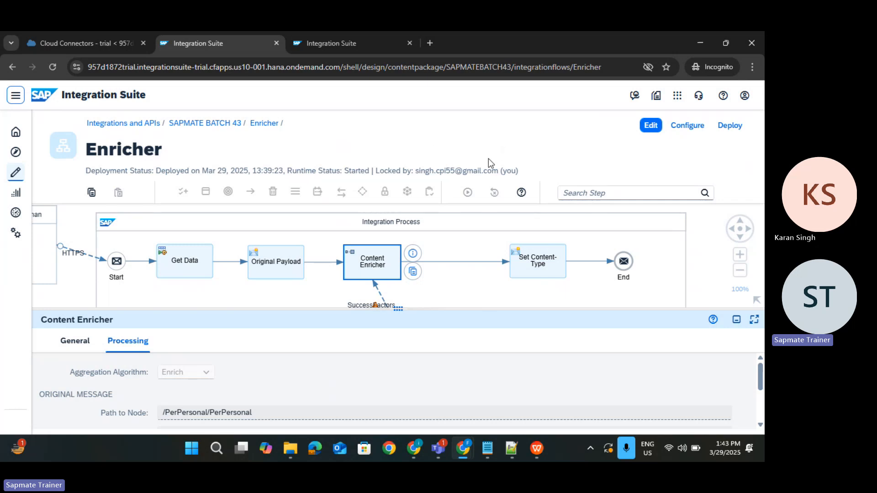
key("alt+Tab")
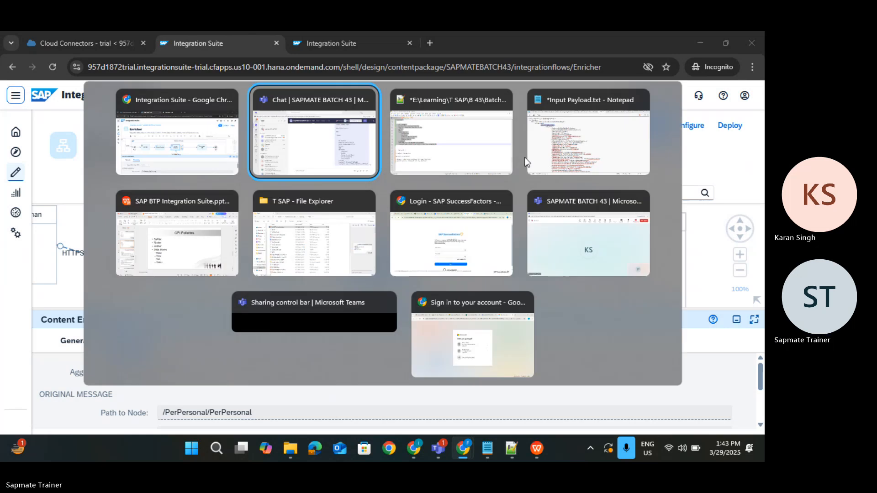
key("Tab")
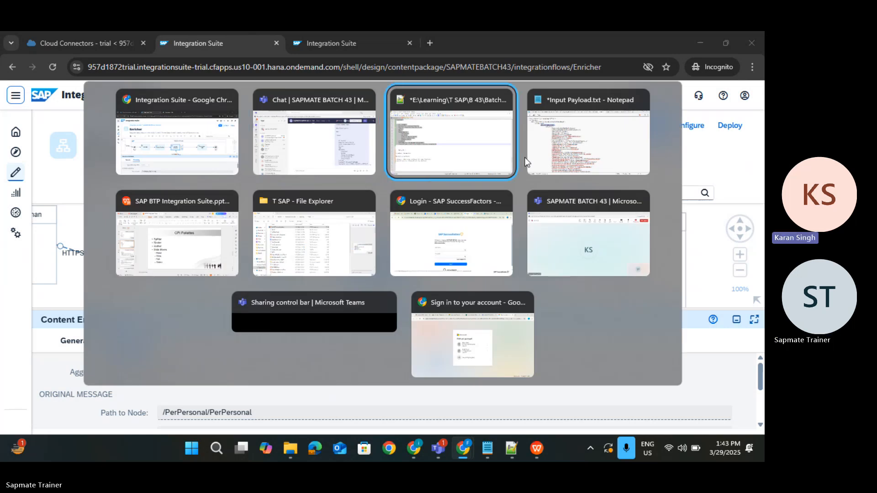
key("Tab")
key("Tab")
key("Tab")
key("Tab")
key("Tab")
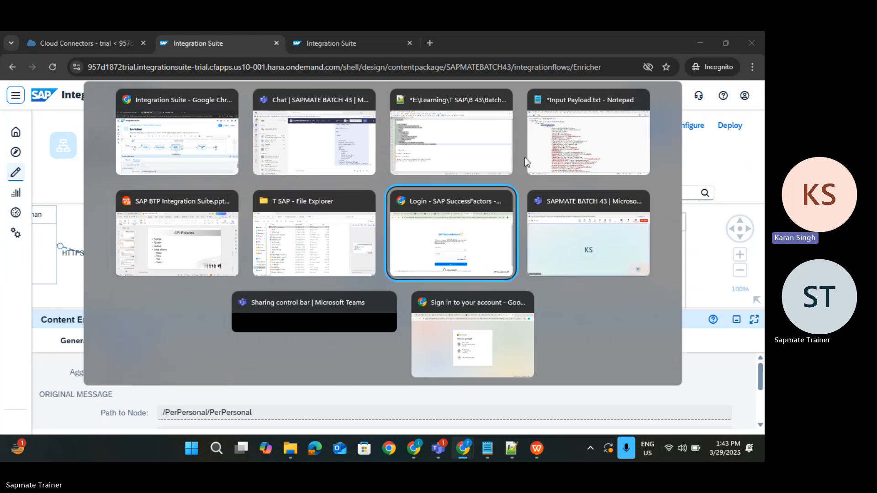